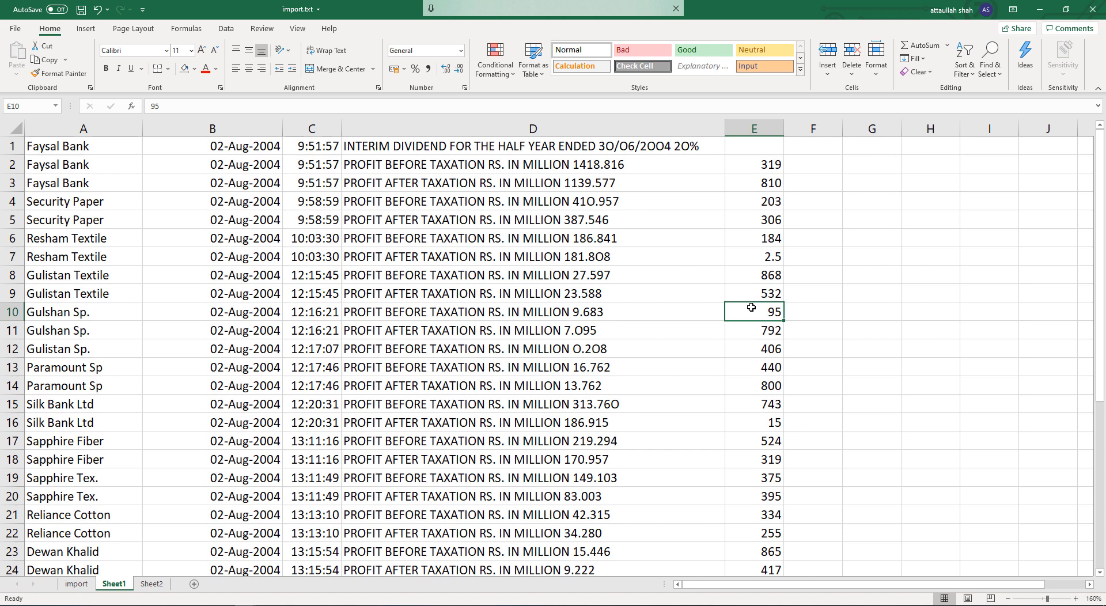
Enter #na in cell E10 of Sheet1.
text(#)
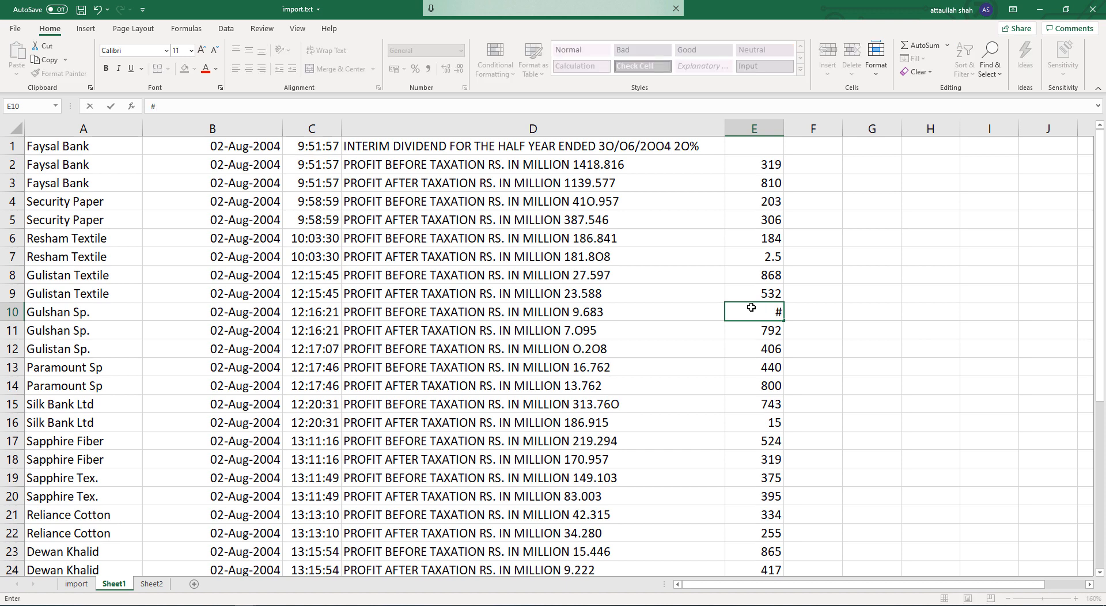
text(na)
key(Return)
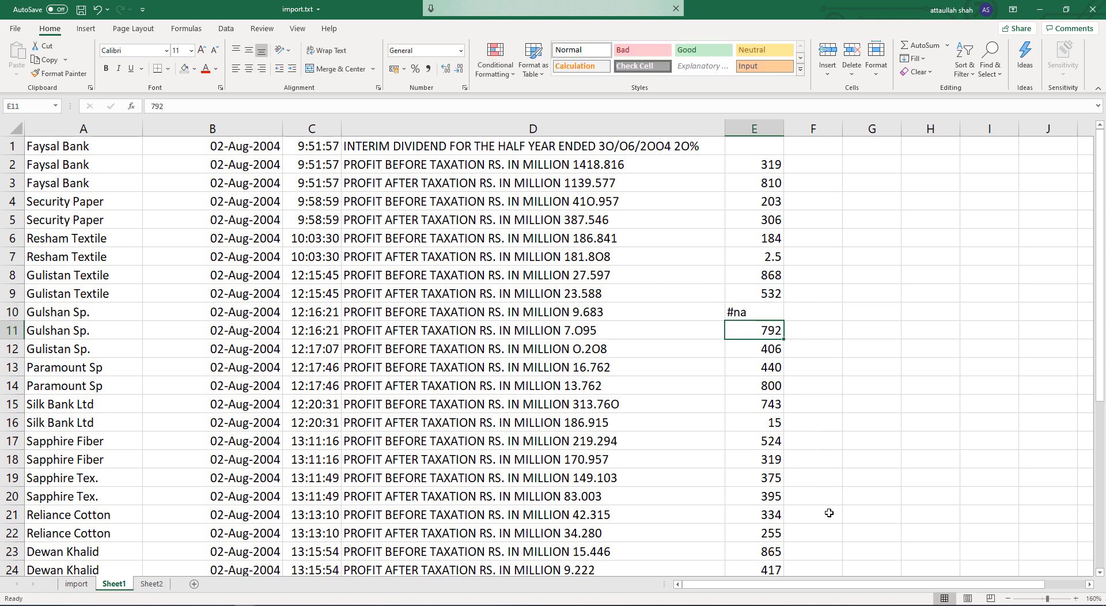
Copy the #na entry from cell E10 into cells E21 and E3.
click(753, 312)
right_click(754, 312)
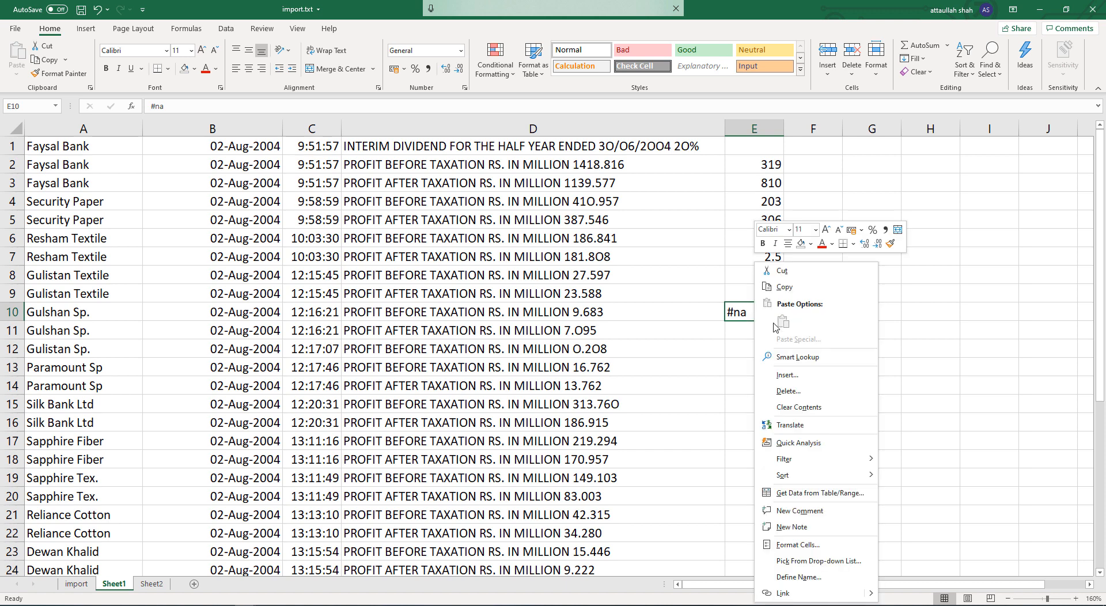
click(792, 287)
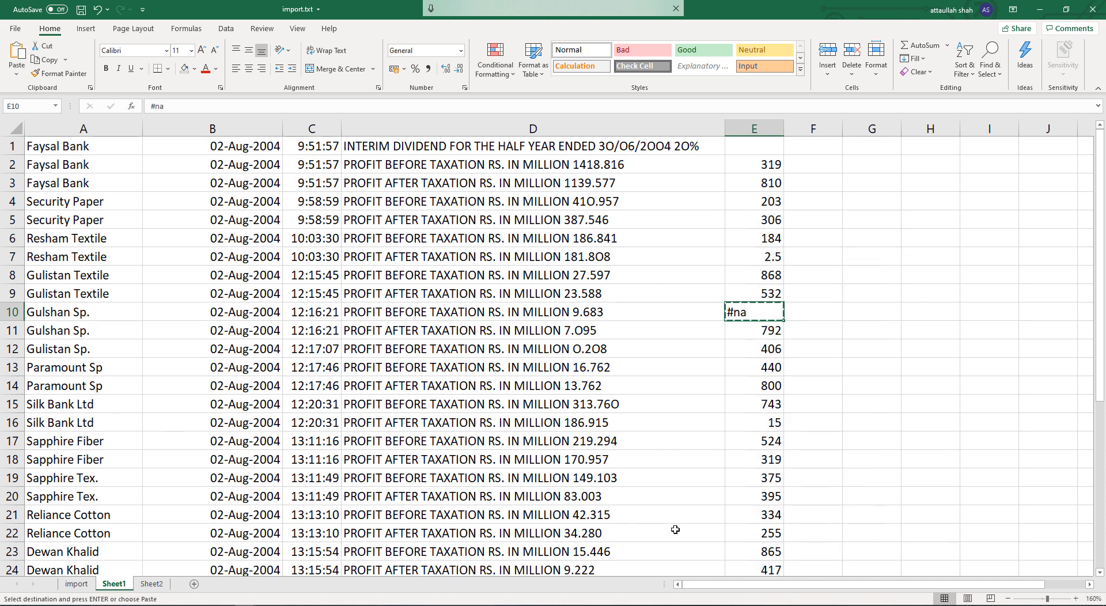
click(737, 519)
right_click(737, 519)
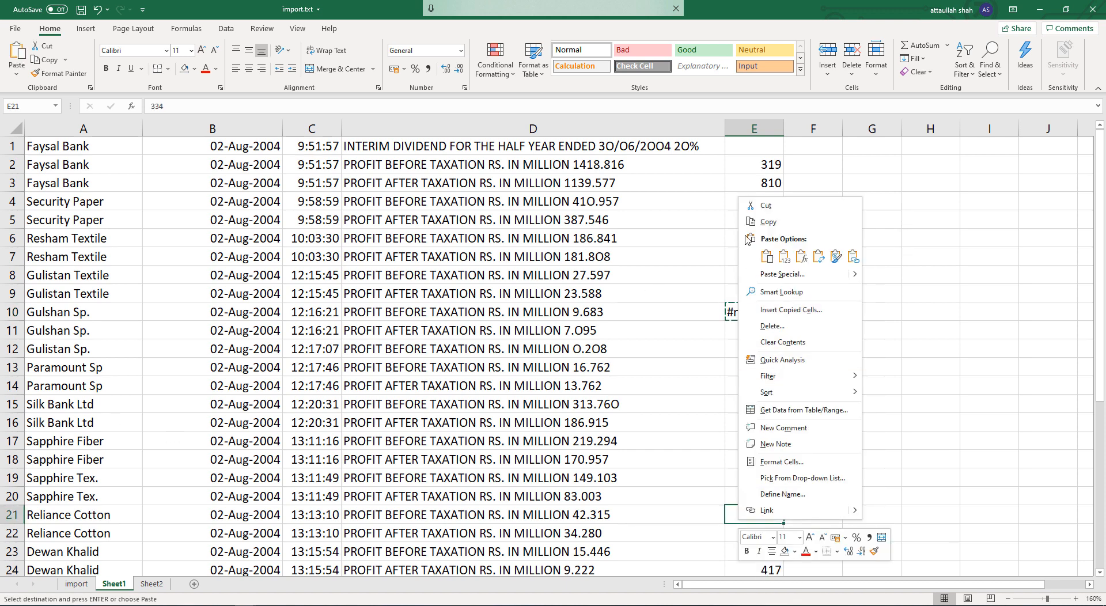
click(765, 258)
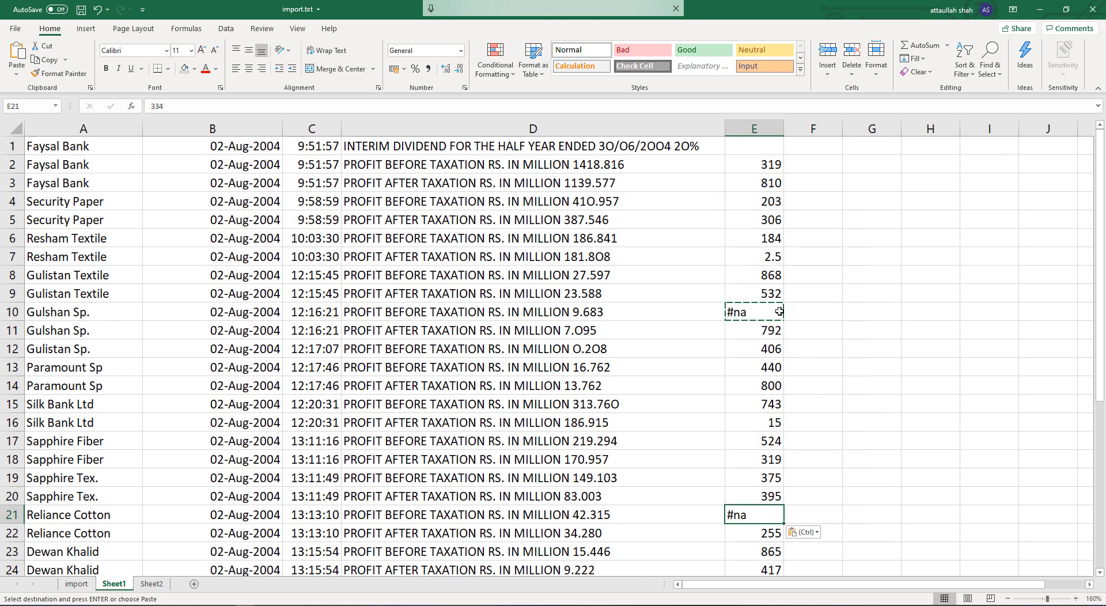
click(747, 186)
right_click(747, 186)
click(762, 241)
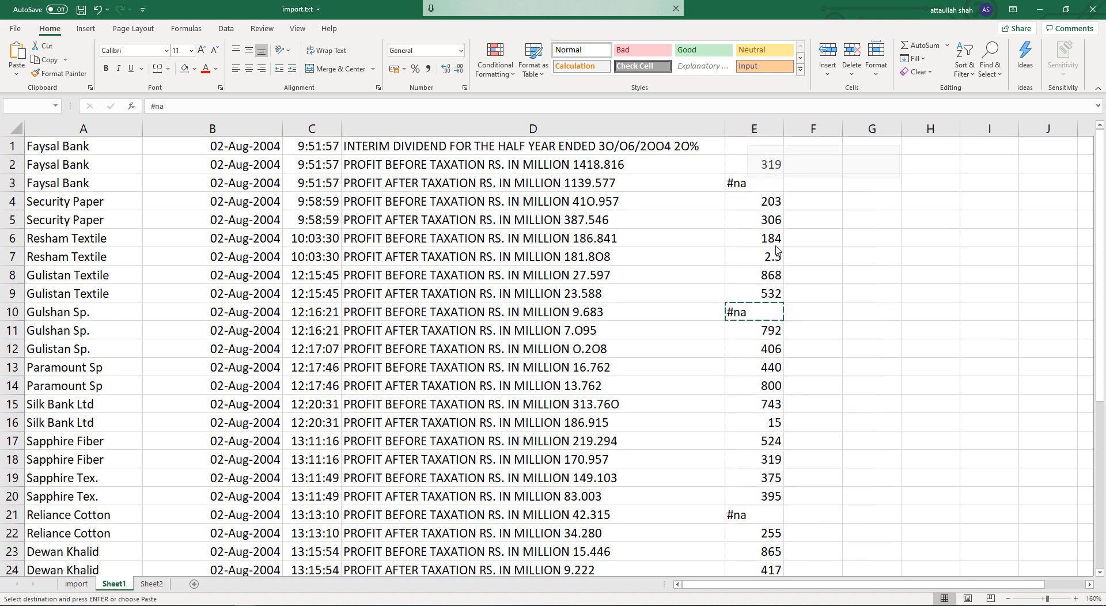
click(880, 275)
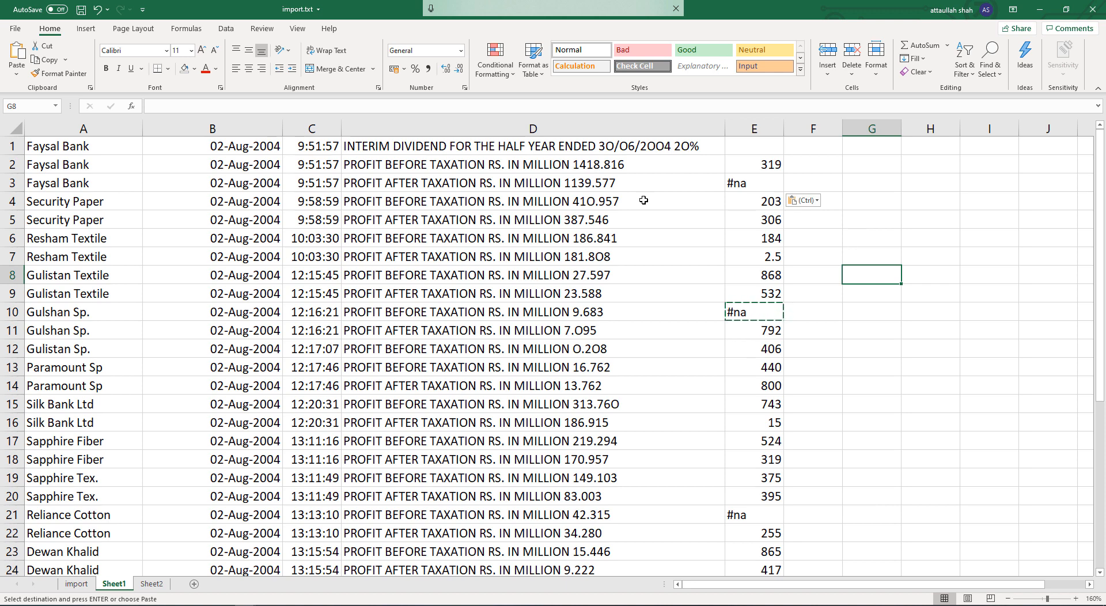
Replace every #na in column E with nothing using Find and Replace.
click(762, 122)
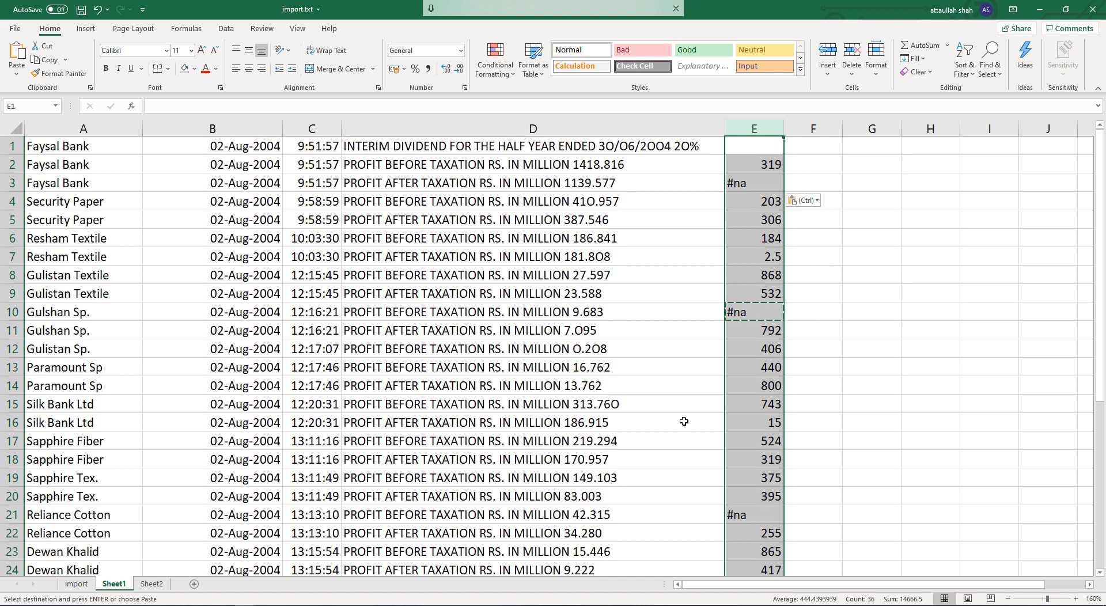
key(ctrl+h)
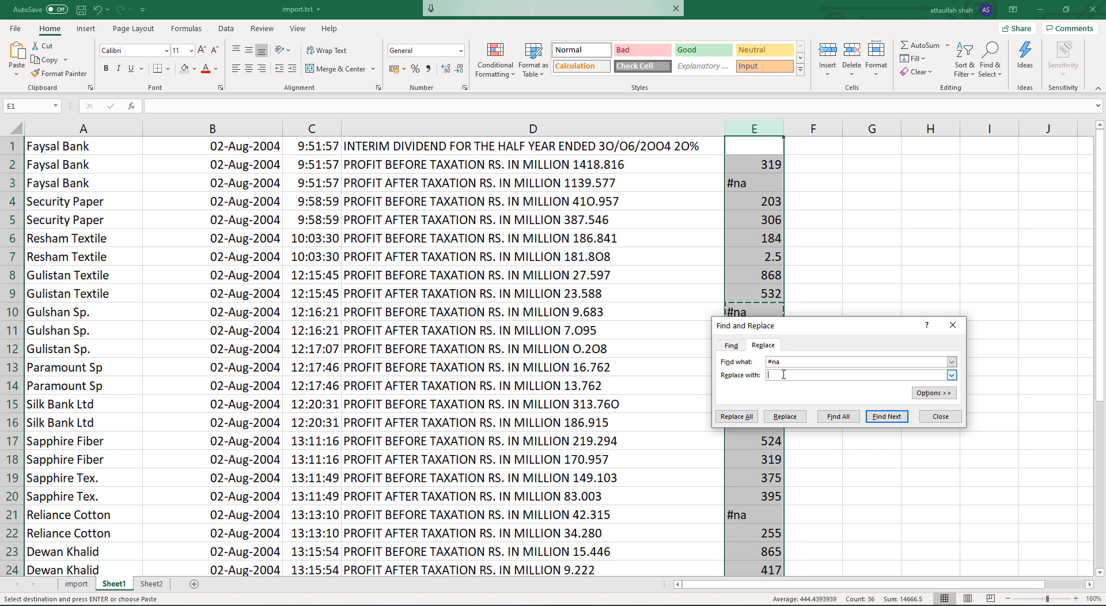
click(749, 421)
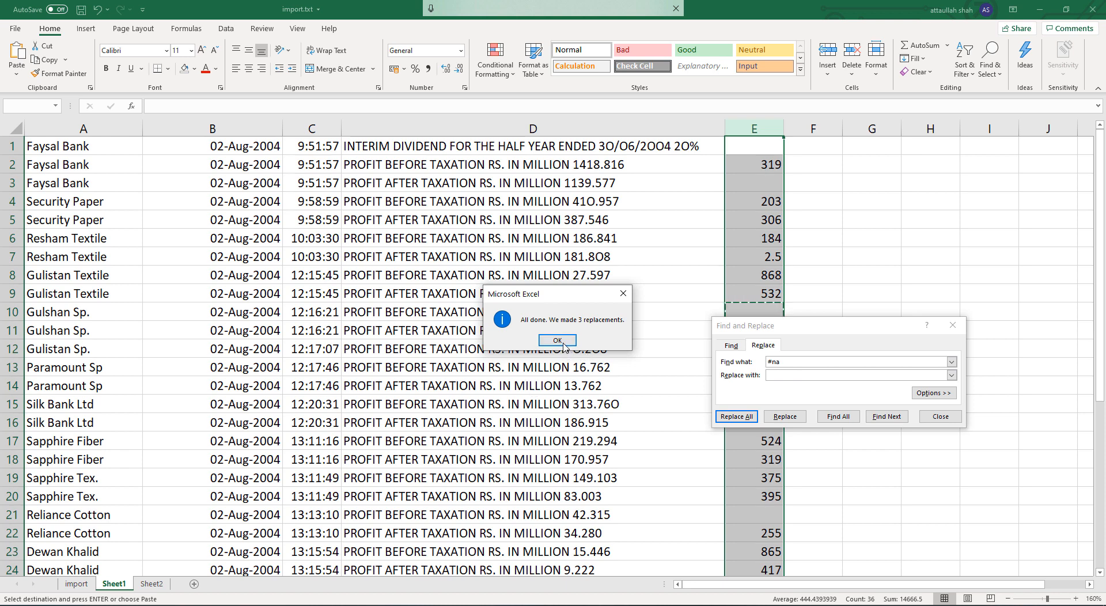
click(563, 343)
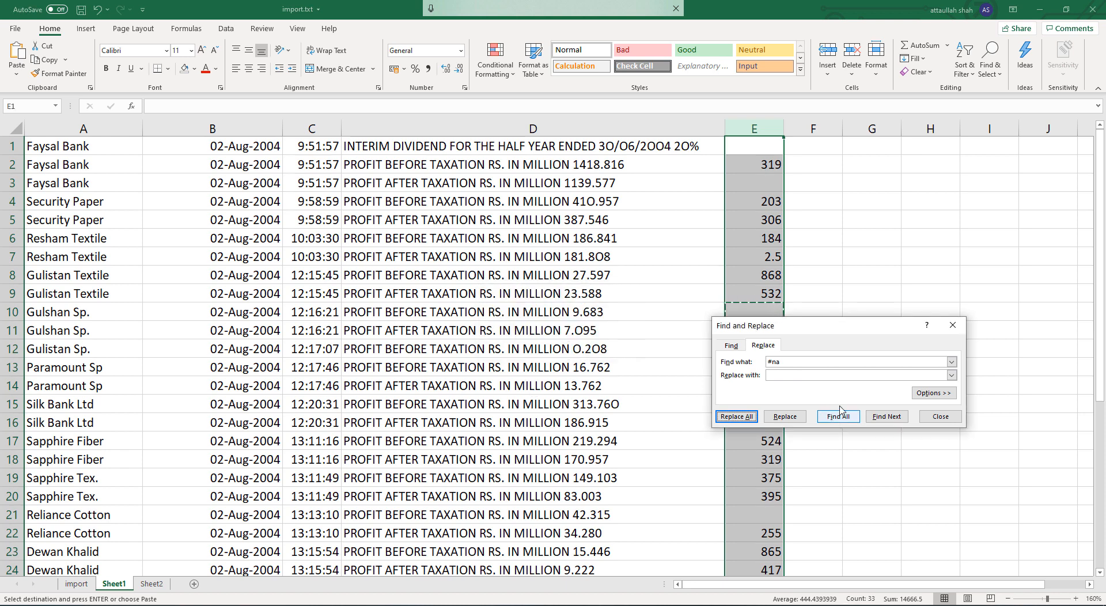
click(940, 417)
click(851, 397)
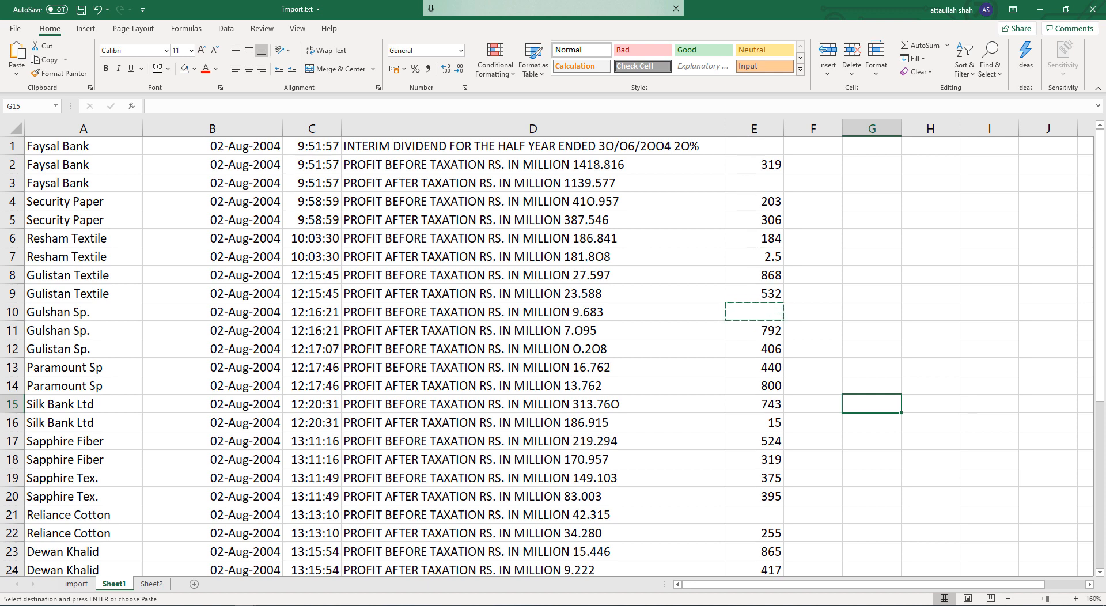
Add a new blank worksheet to the workbook and select cell G26 in it.
key(alt+Tab)
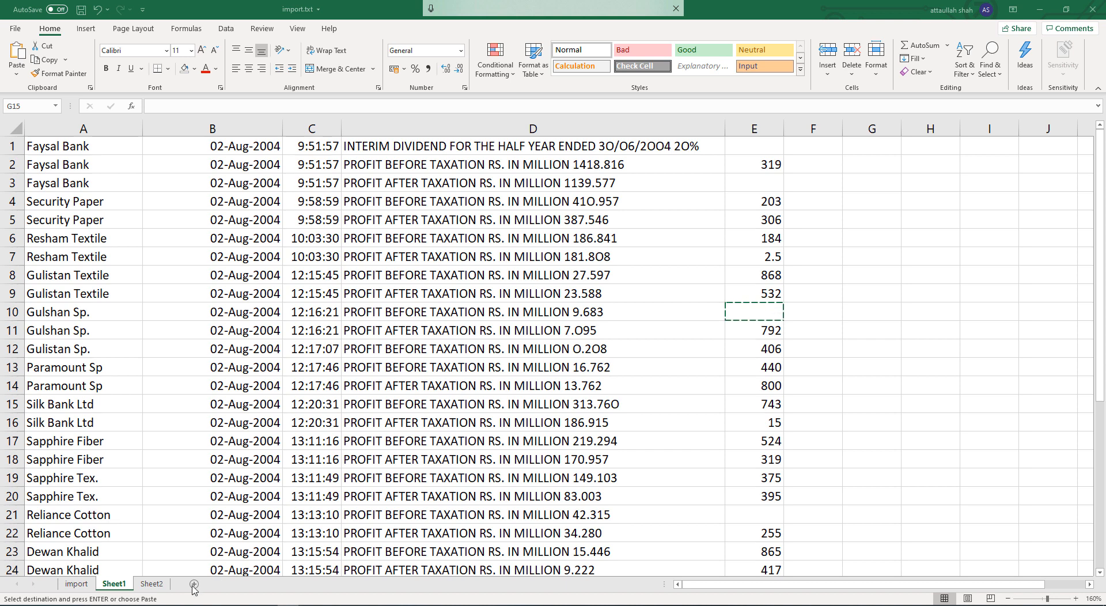
key(alt+Tab)
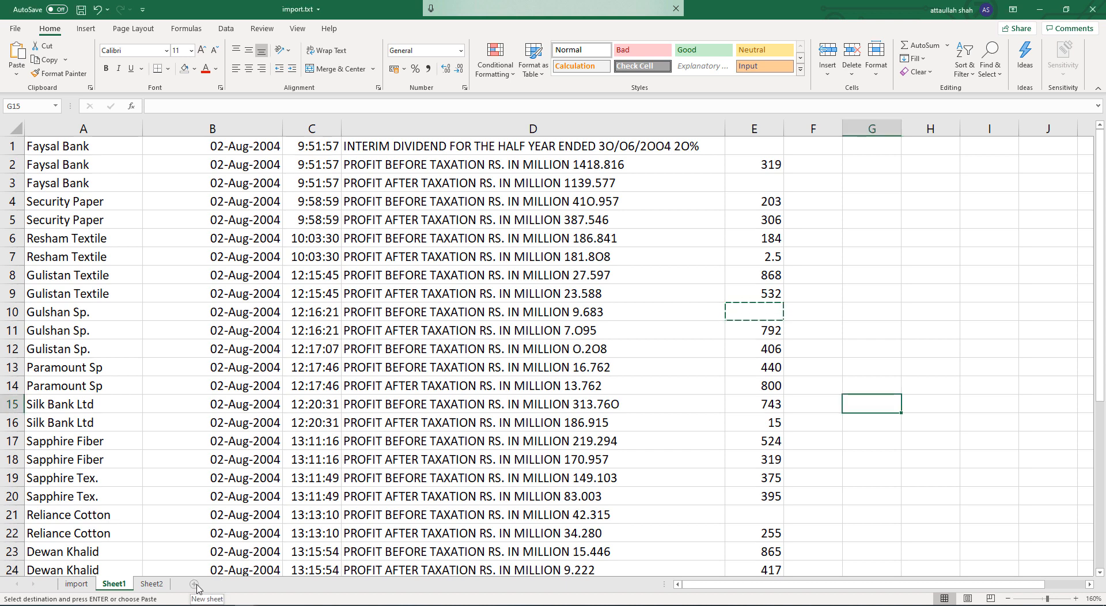
click(194, 584)
click(269, 428)
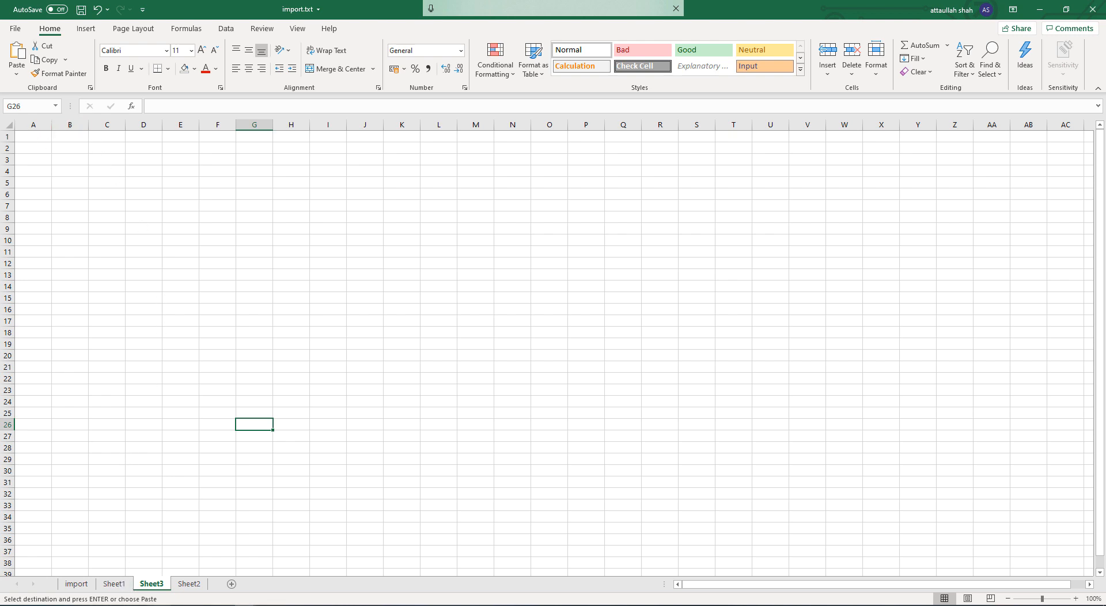
Switch to Chrome and open the Company Profiles page from the open data for PSX companies on OpenDoors.pk.
click(180, 605)
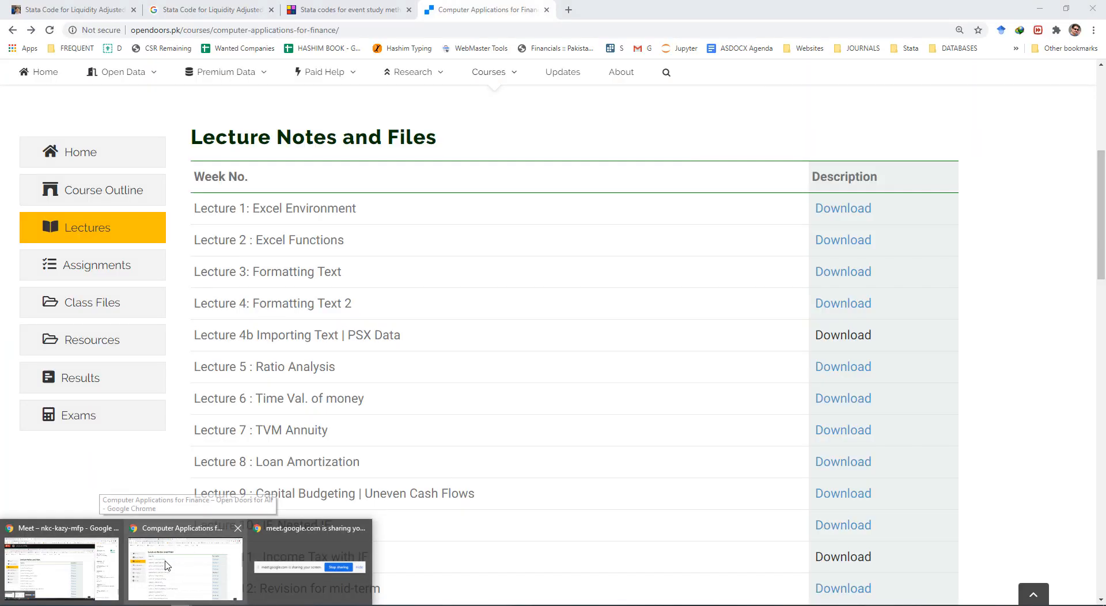
click(167, 565)
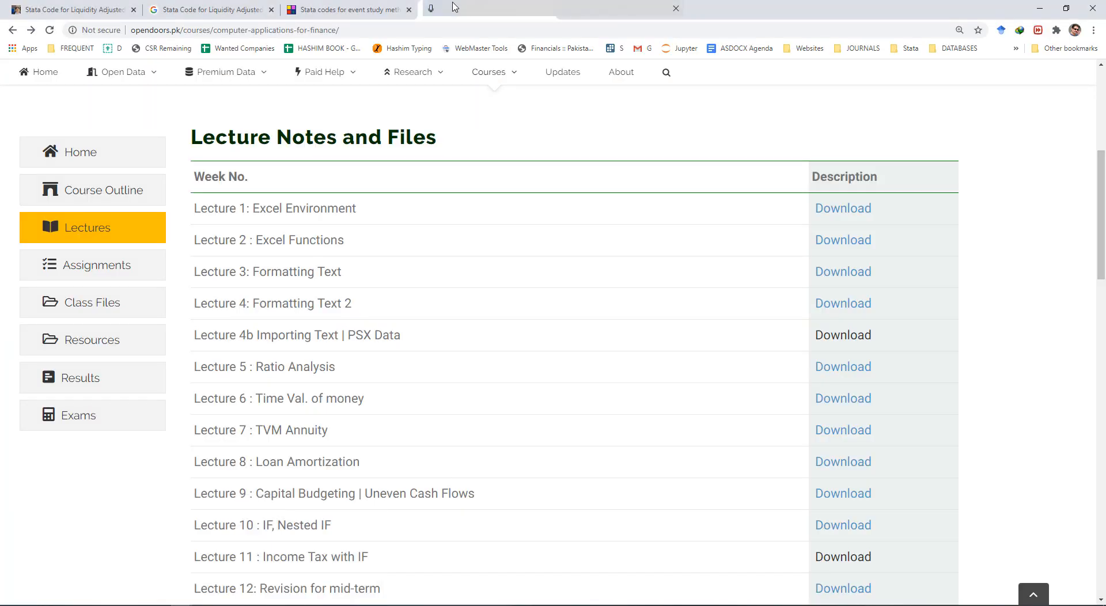
scroll(476, 178, up, 5)
mouse_move(208, 143)
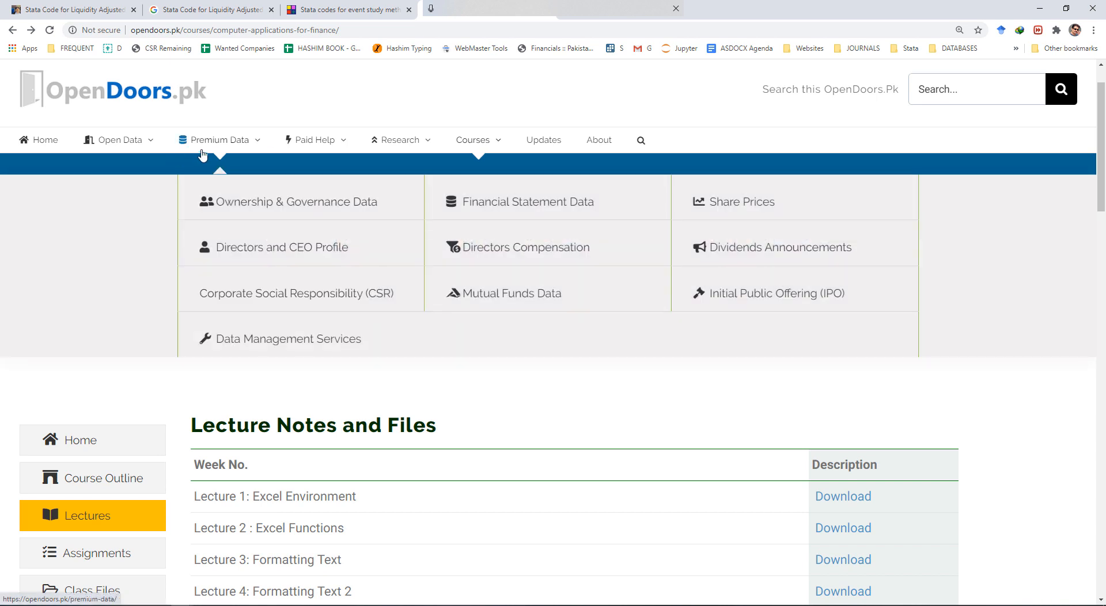
mouse_move(138, 141)
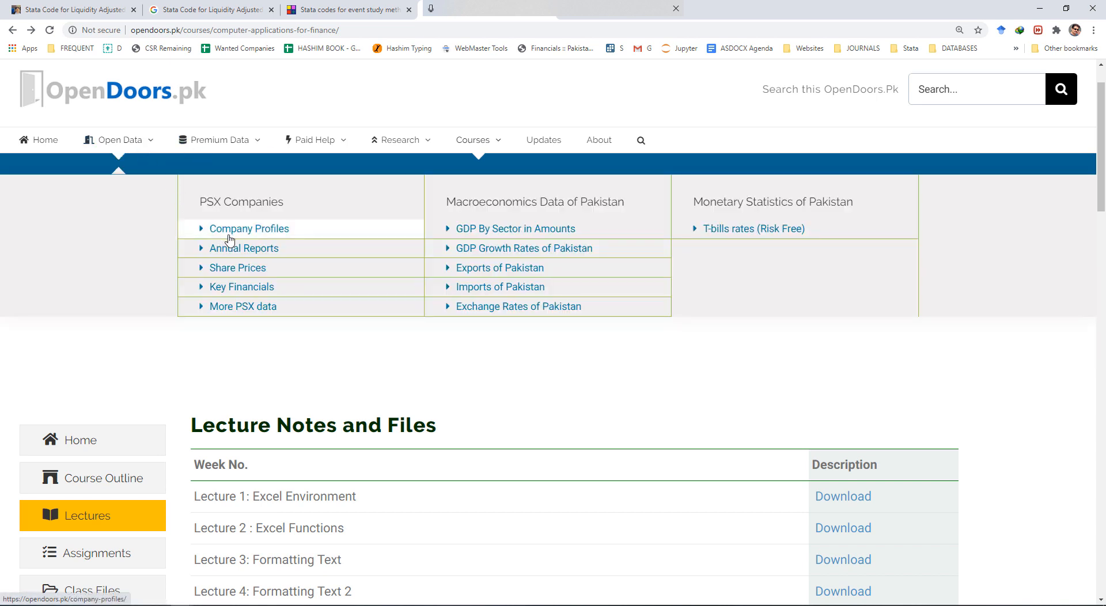
click(237, 230)
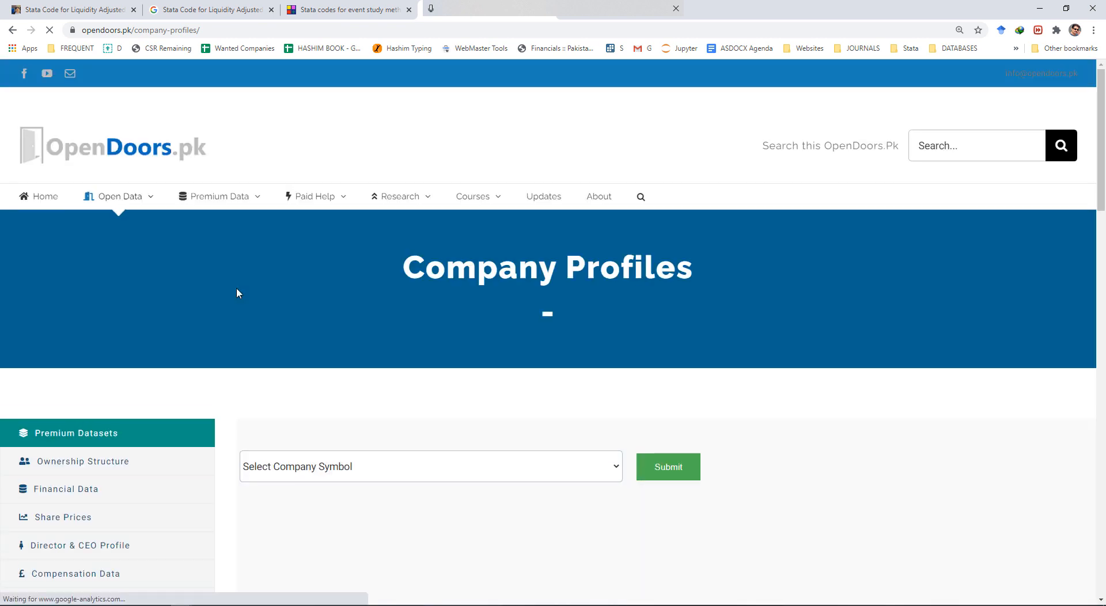
Go to the Key Financials page for PSX companies.
mouse_move(154, 205)
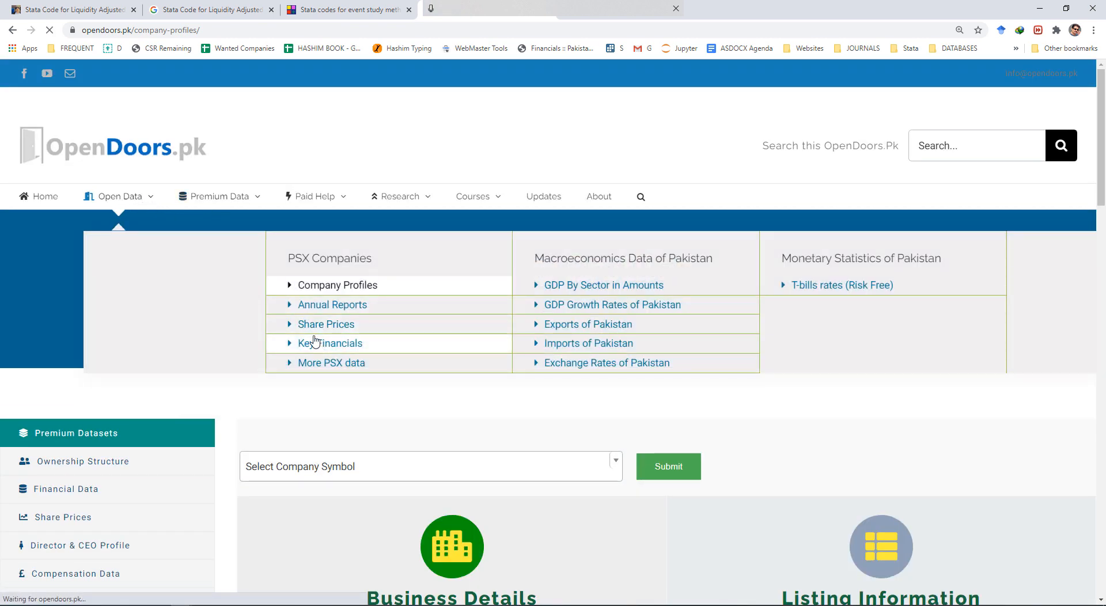
click(320, 332)
click(320, 339)
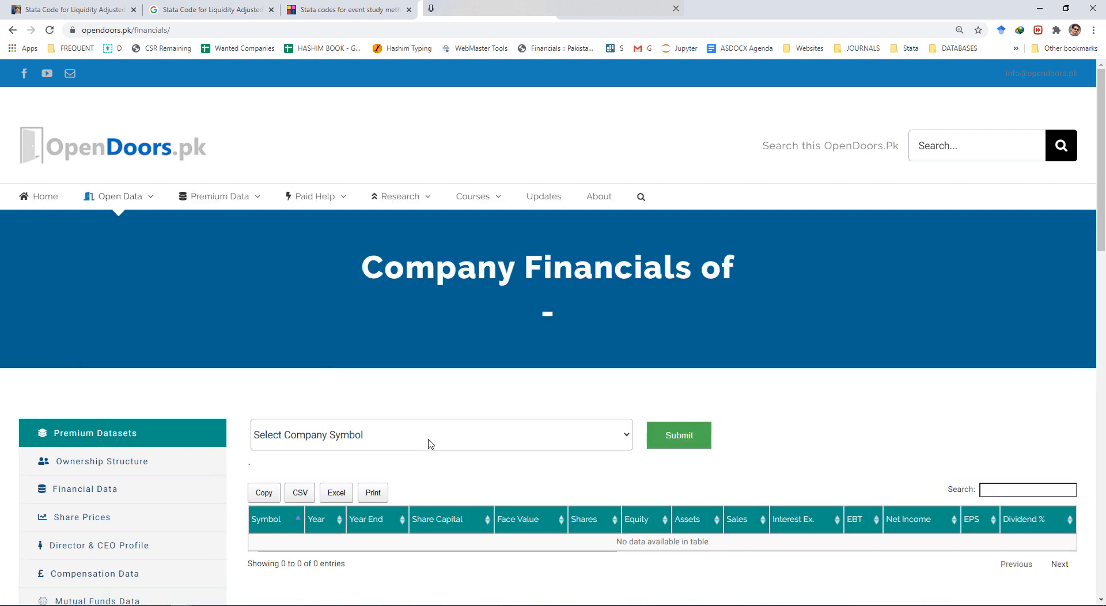
Load the financials table for the company AABS - Al-Abbas Sugar Mills Limited.
scroll(334, 329, down, 3)
click(340, 269)
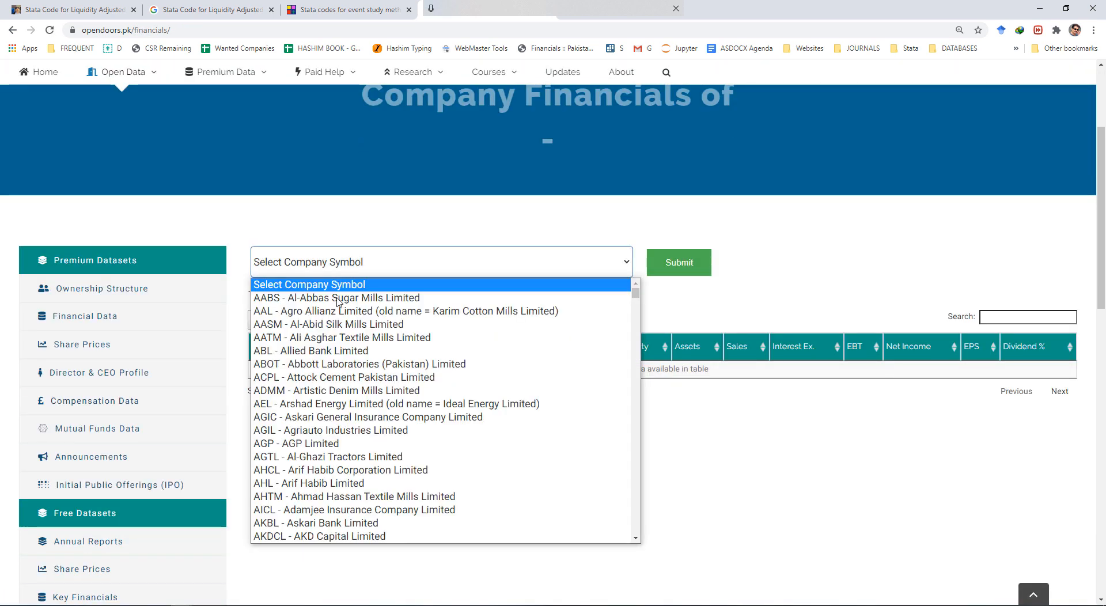
click(332, 298)
click(685, 270)
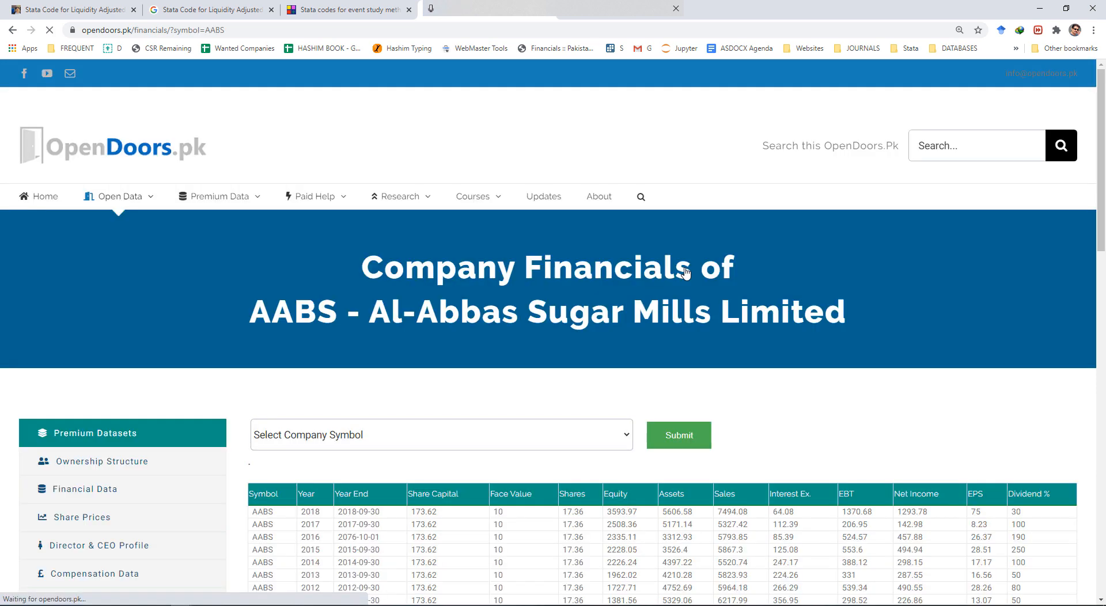
scroll(469, 495, down, 2)
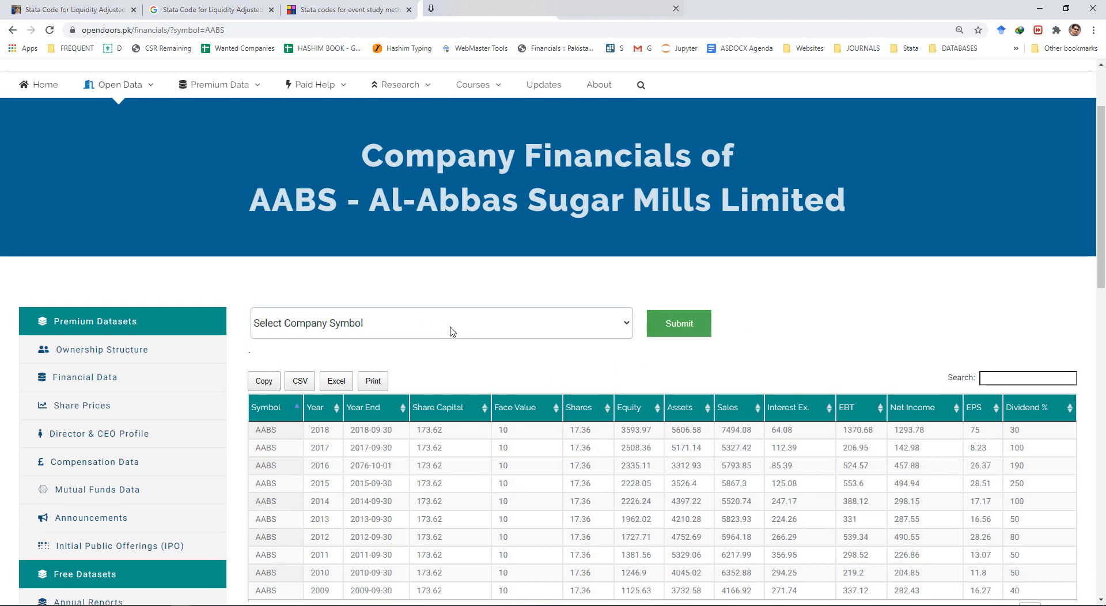
scroll(375, 259, up, 2)
Copy the web address of the AABS company financials page.
click(198, 29)
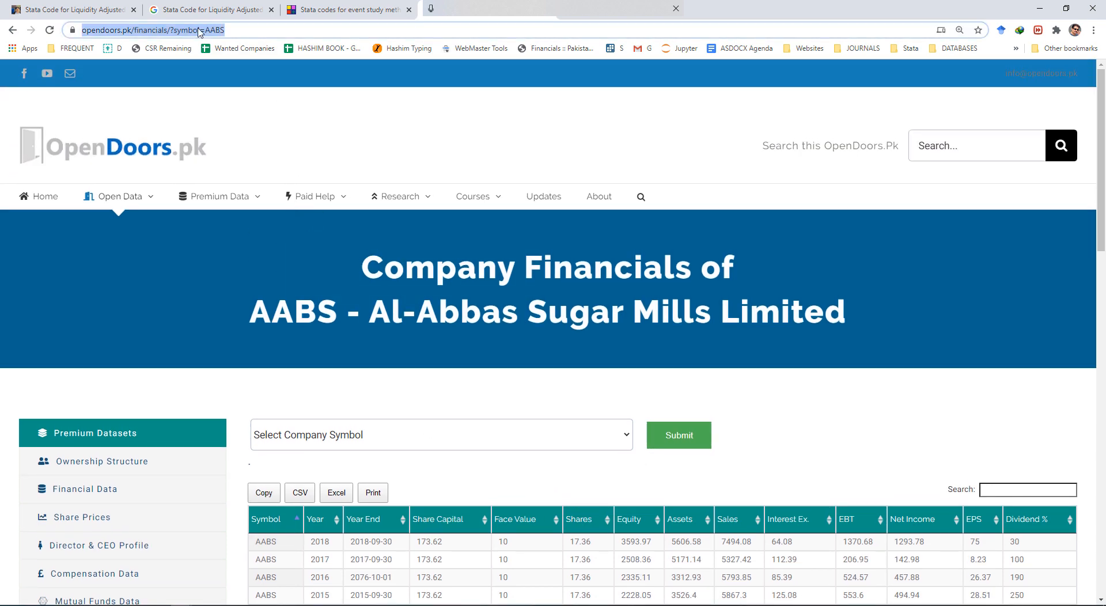
right_click(199, 30)
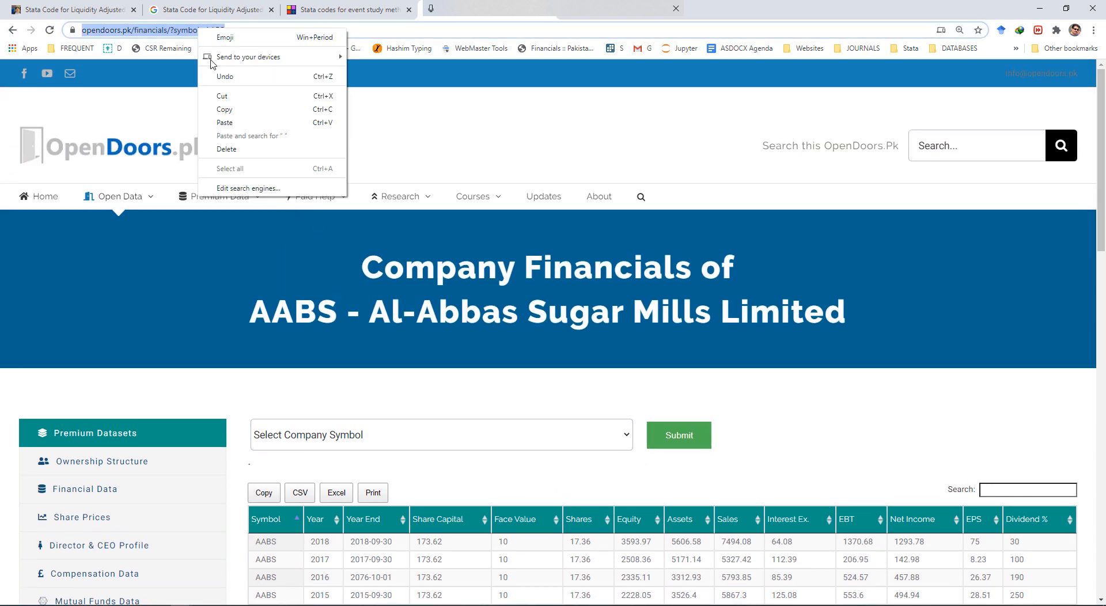
click(226, 110)
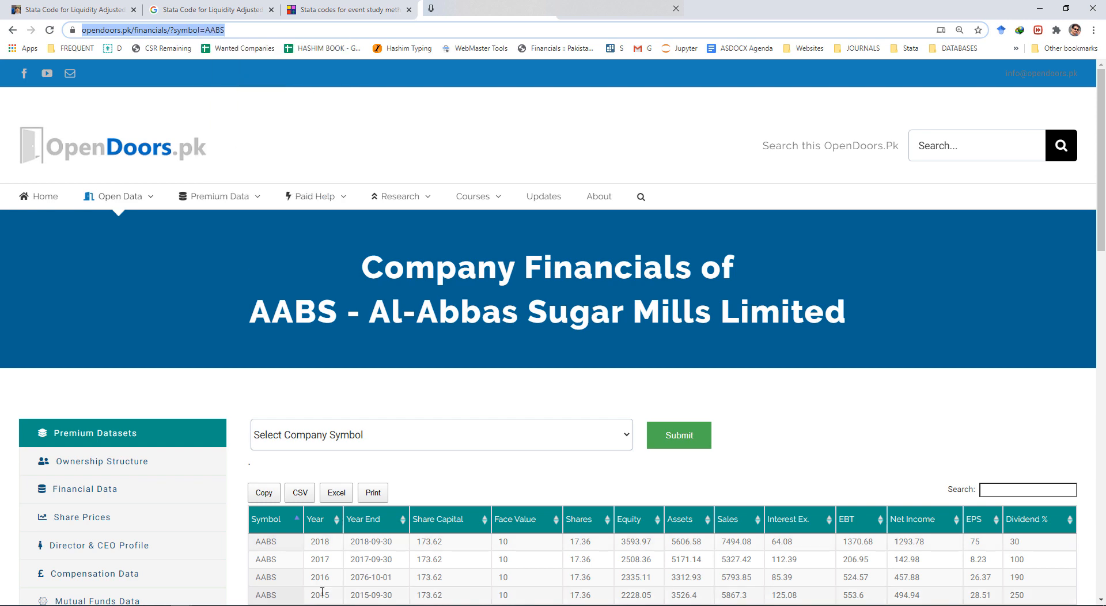
Switch to the import.txt workbook in Excel and start importing data from a web source.
click(269, 605)
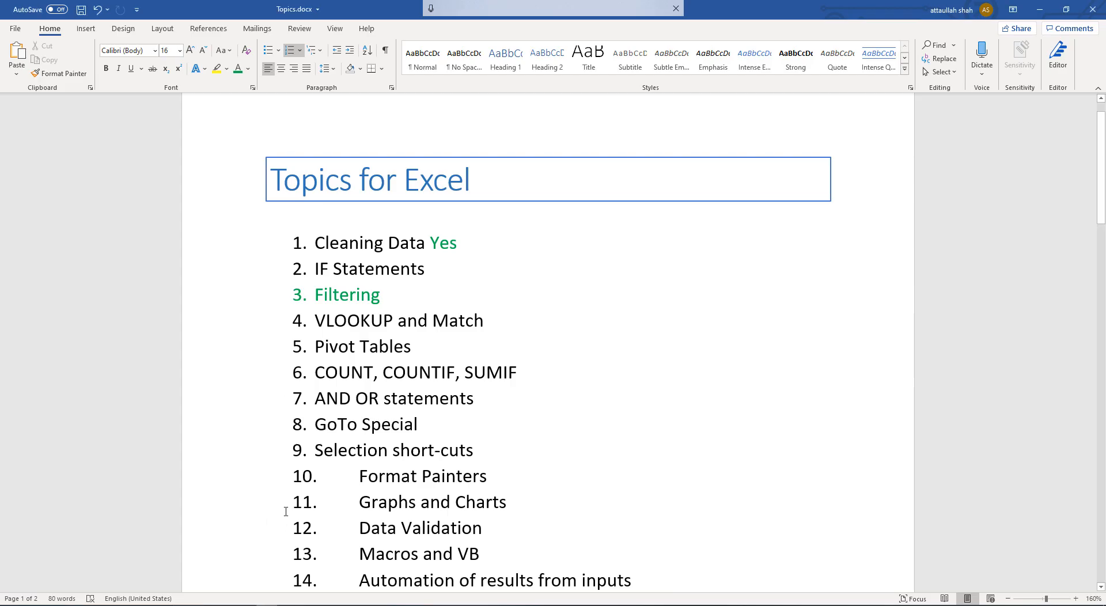
mouse_move(259, 602)
click(299, 571)
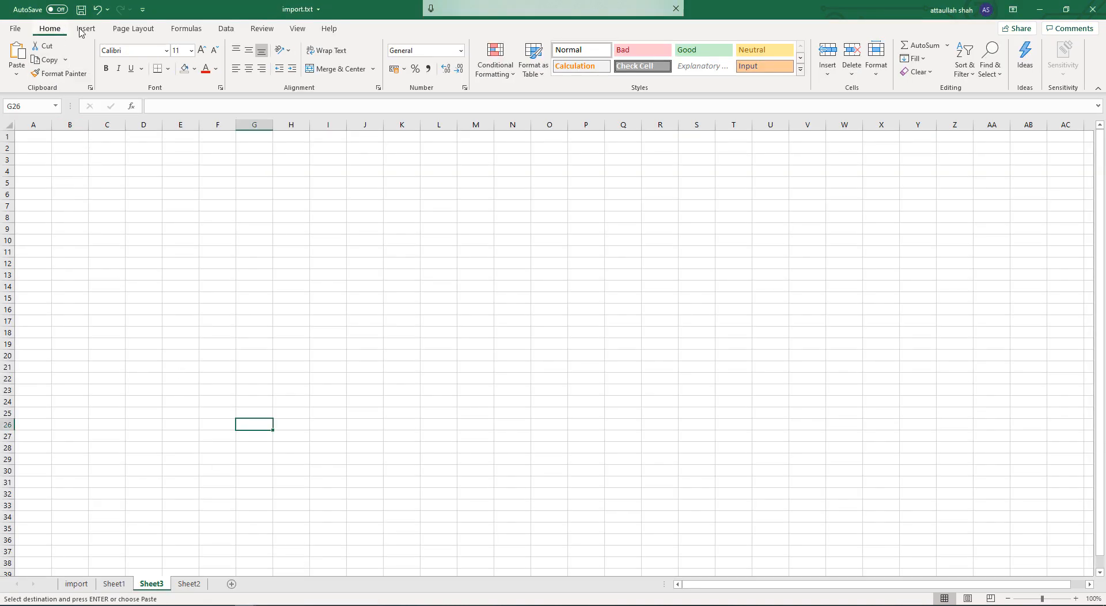
click(227, 30)
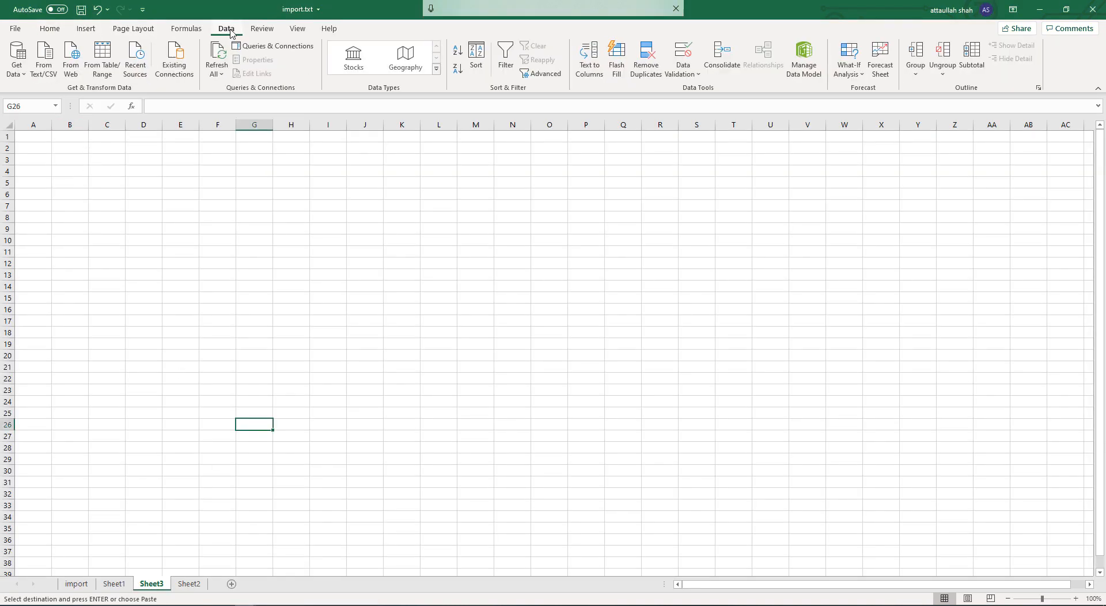
click(13, 61)
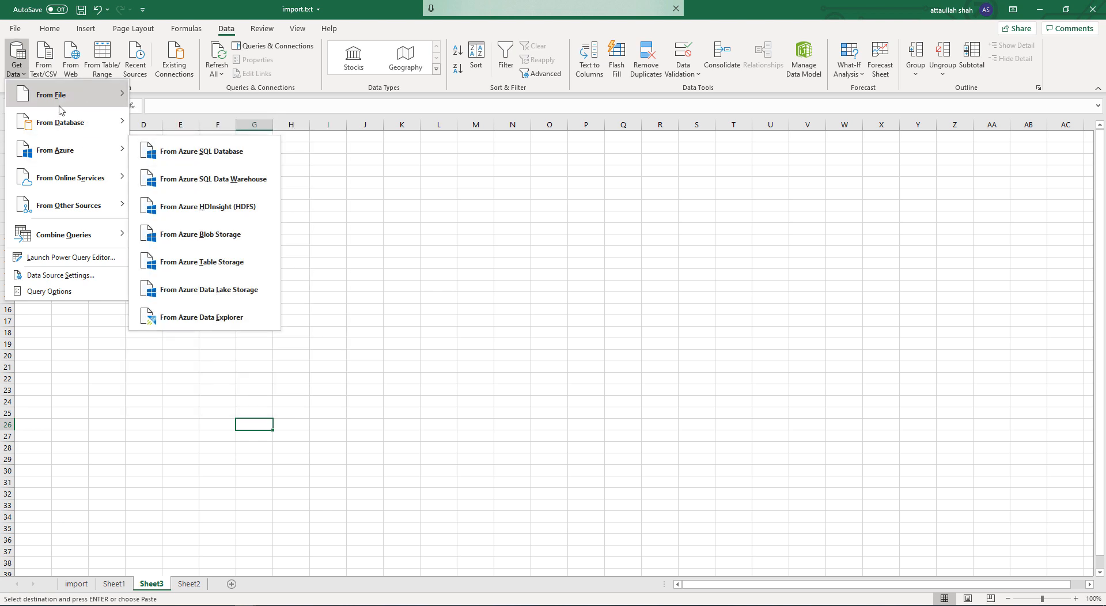
mouse_move(60, 105)
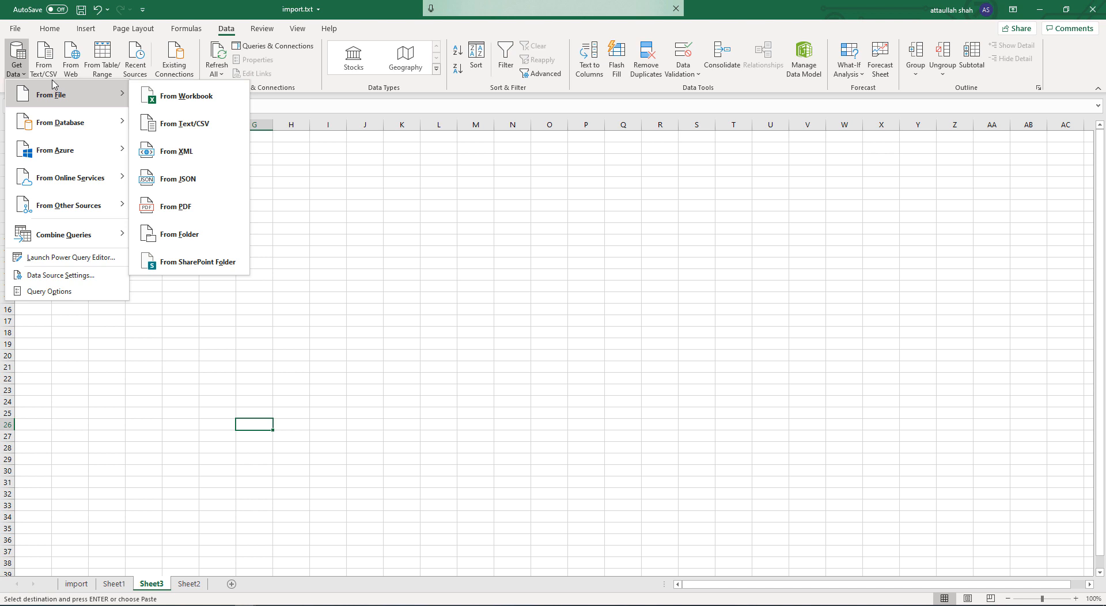
click(72, 58)
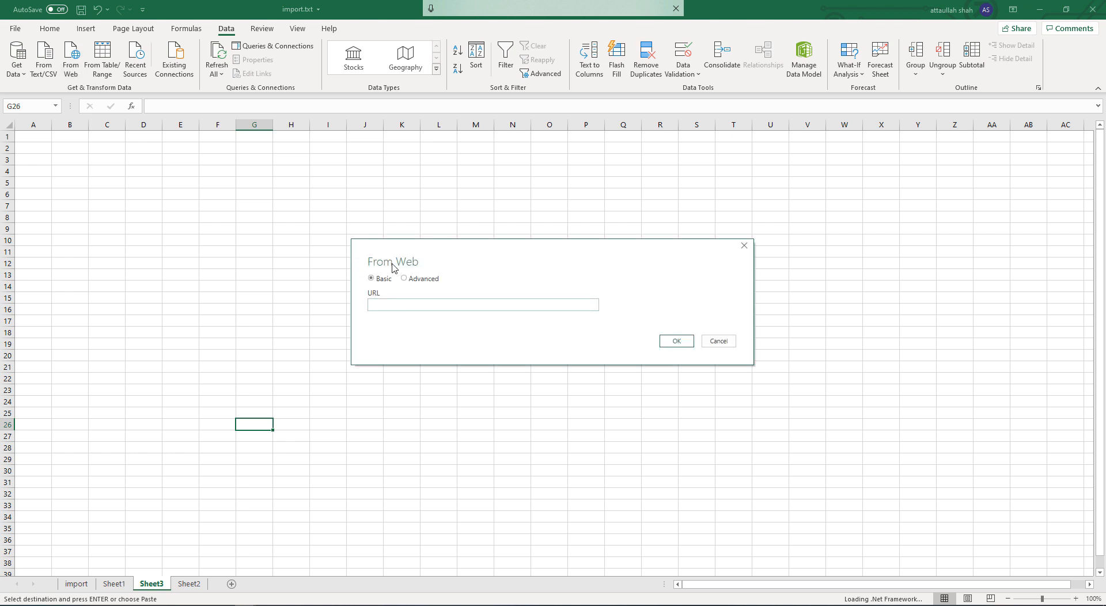
right_click(392, 305)
click(417, 356)
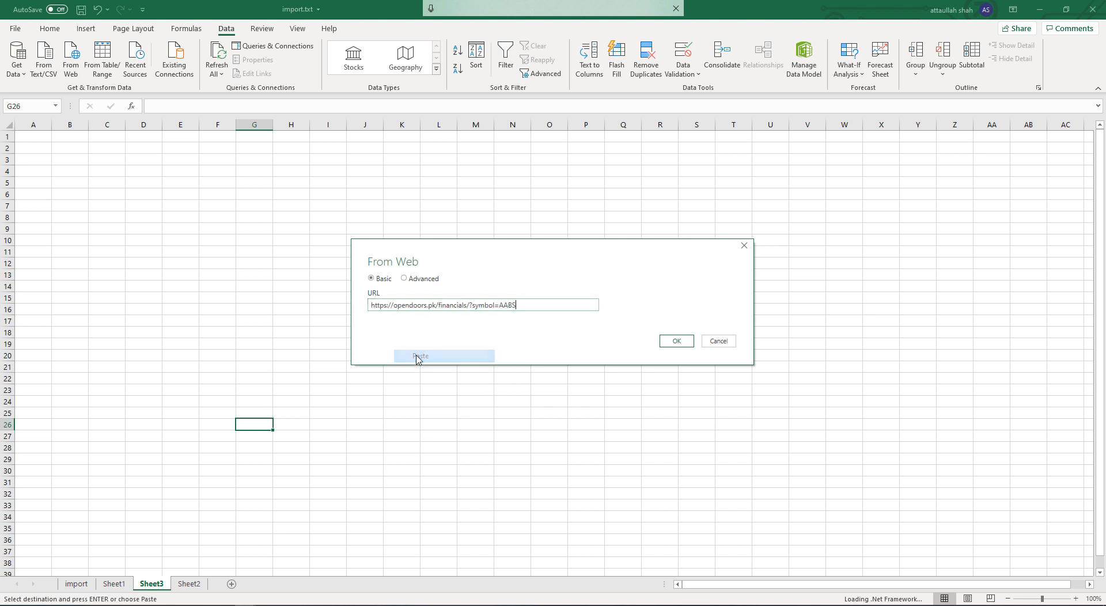
click(683, 343)
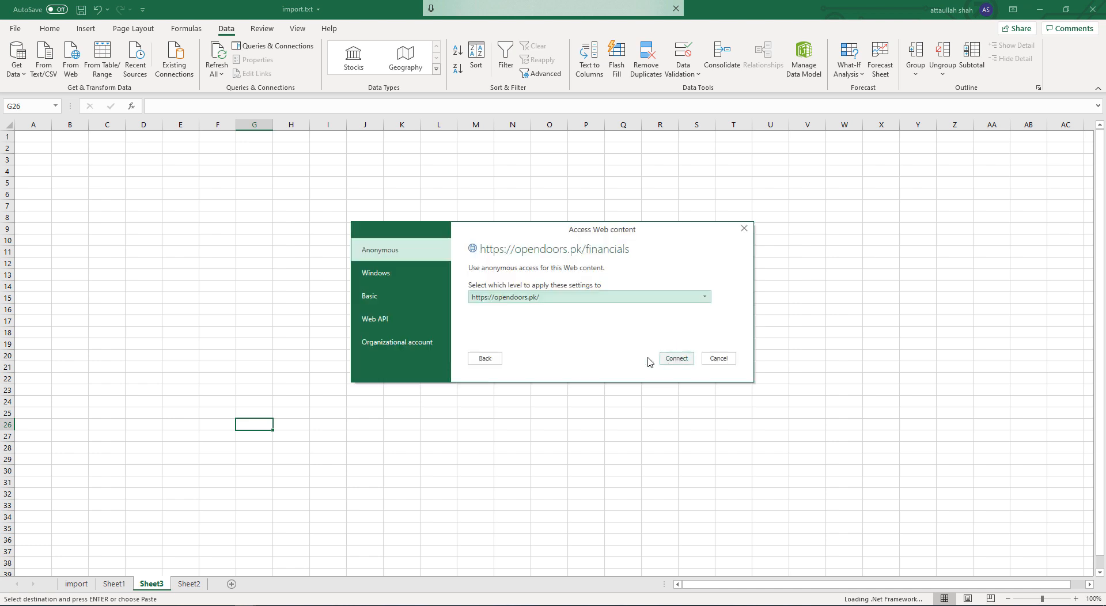
click(676, 360)
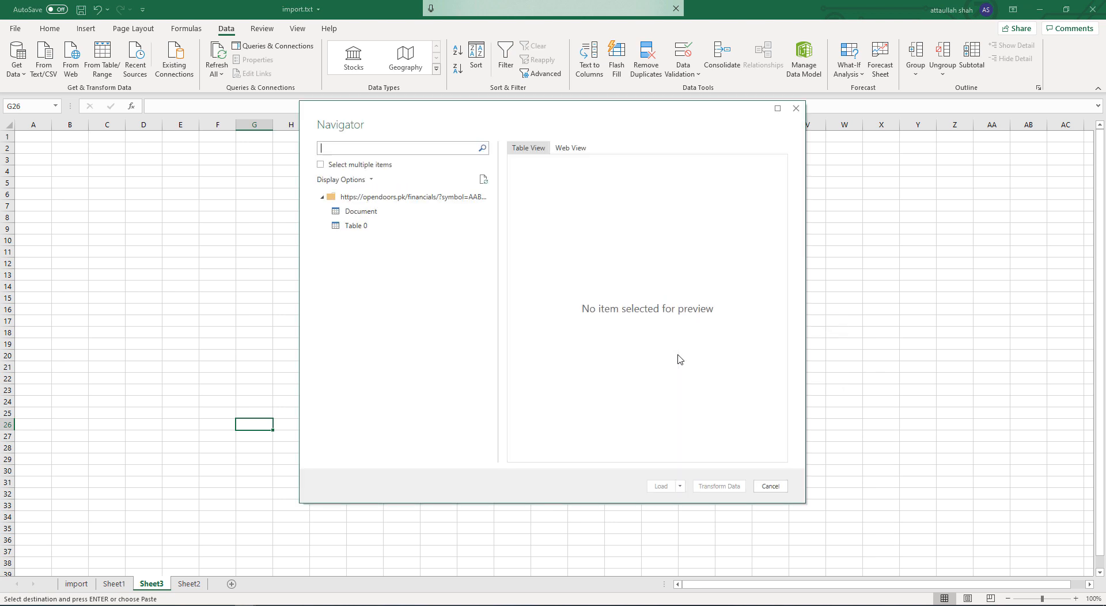
Preview the Document and Table 0 items from the web page, and load Table 0 into a new sheet.
click(362, 212)
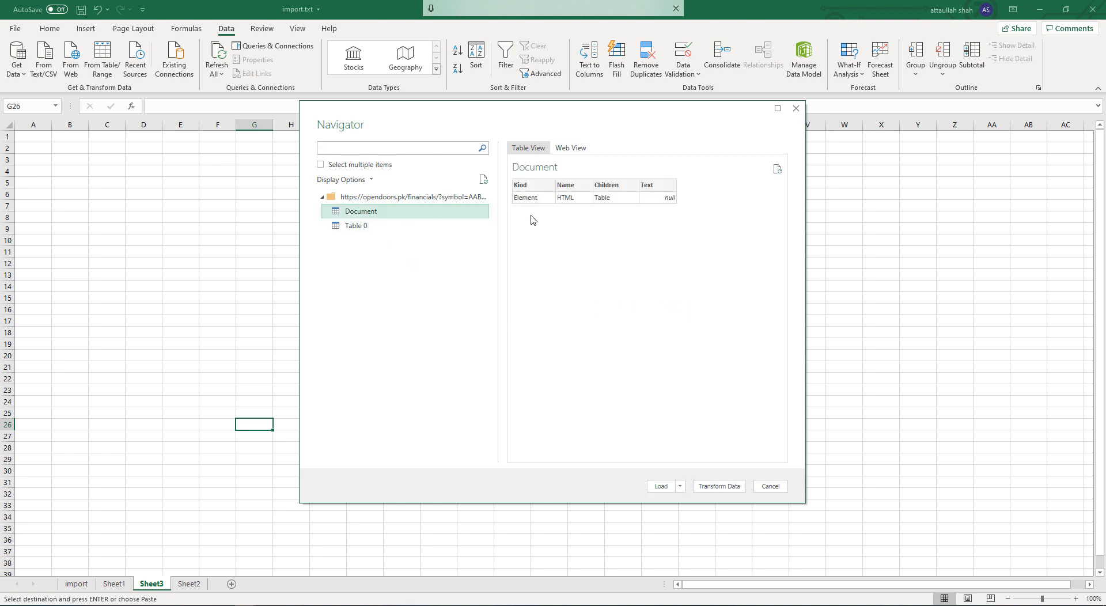
click(357, 232)
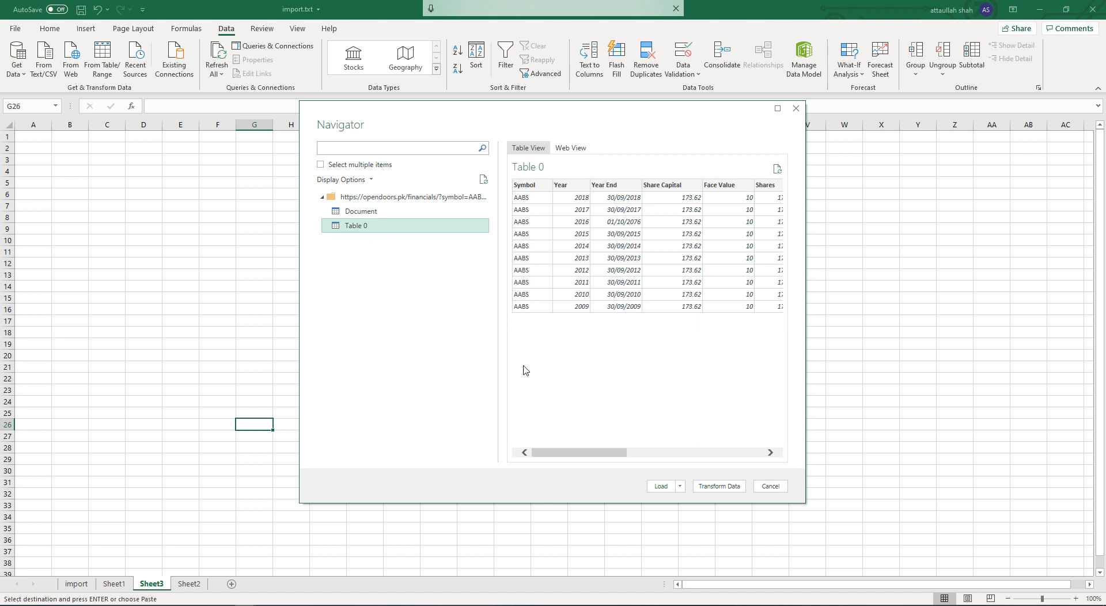
click(662, 487)
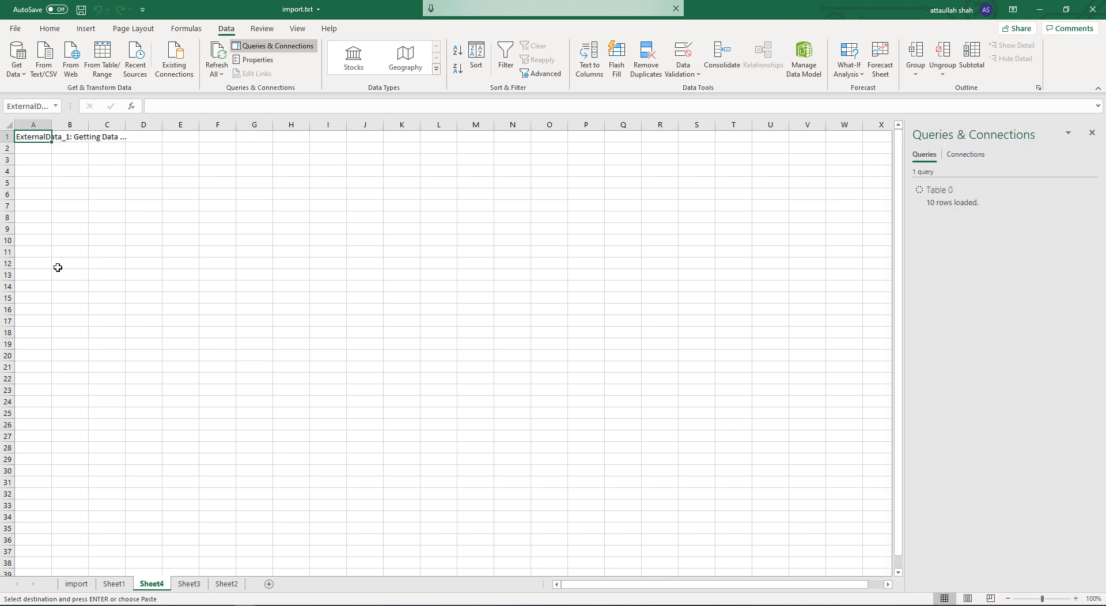
Autofit the width of the Year End column in the imported financials table.
click(1075, 598)
click(1075, 598)
click(1075, 598)
click(1075, 599)
click(1075, 598)
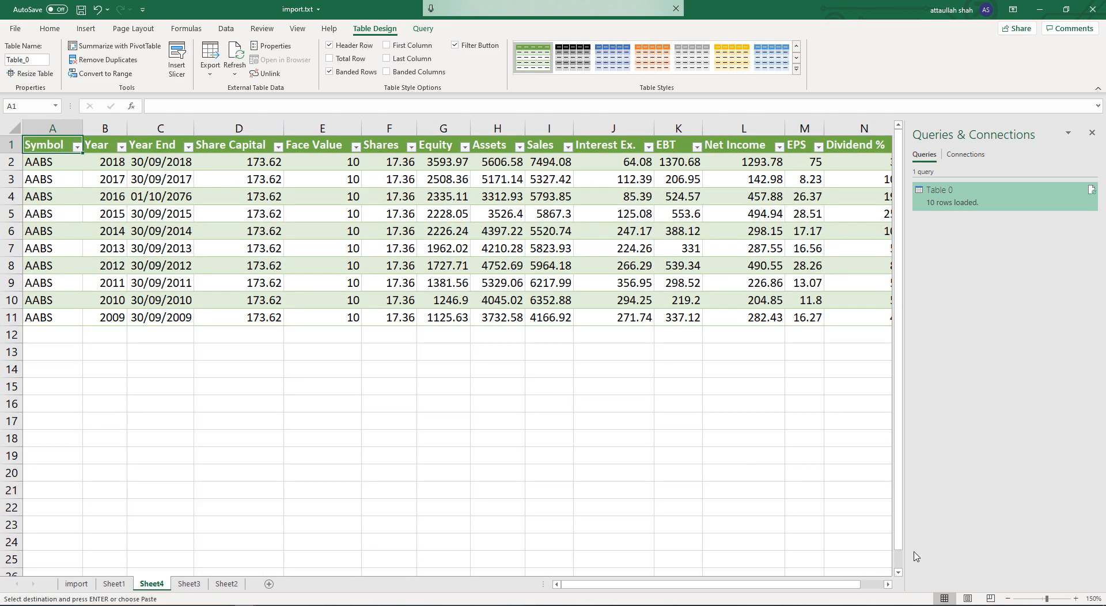
click(1007, 598)
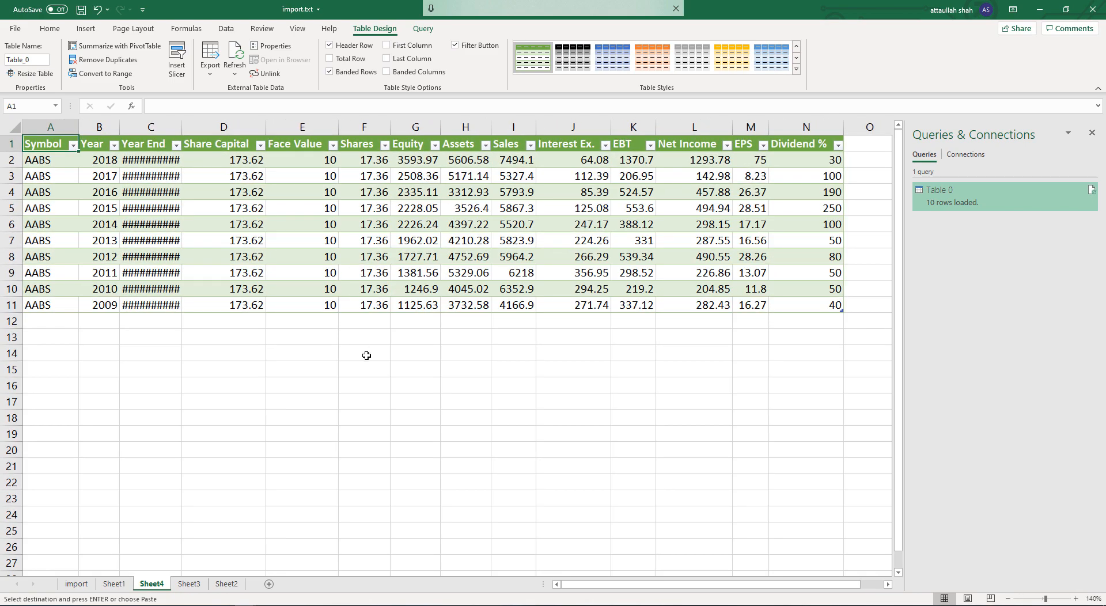
click(421, 390)
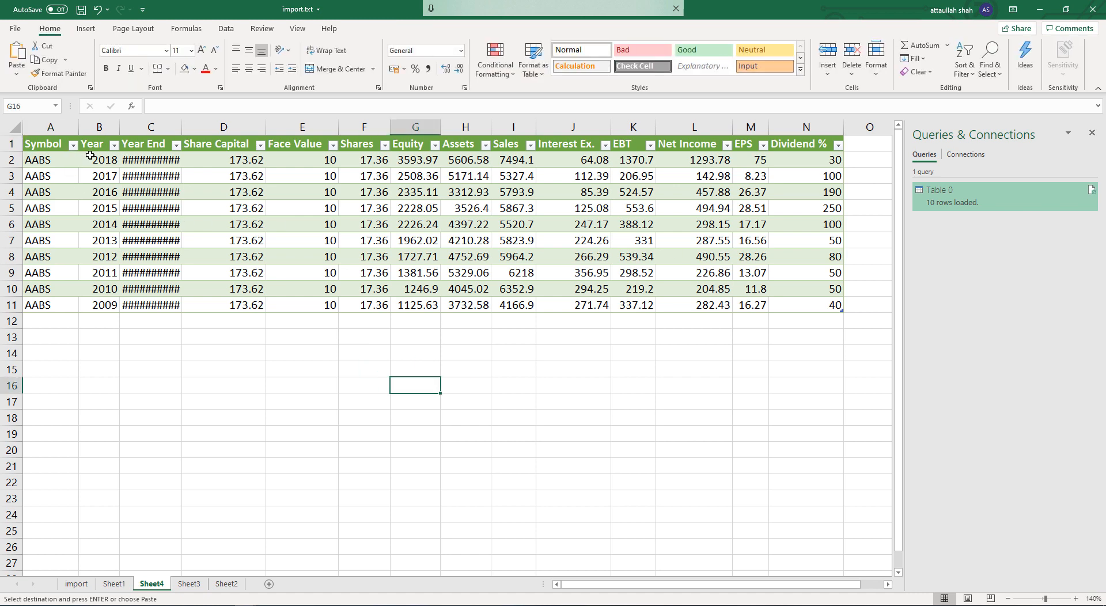
double_click(181, 127)
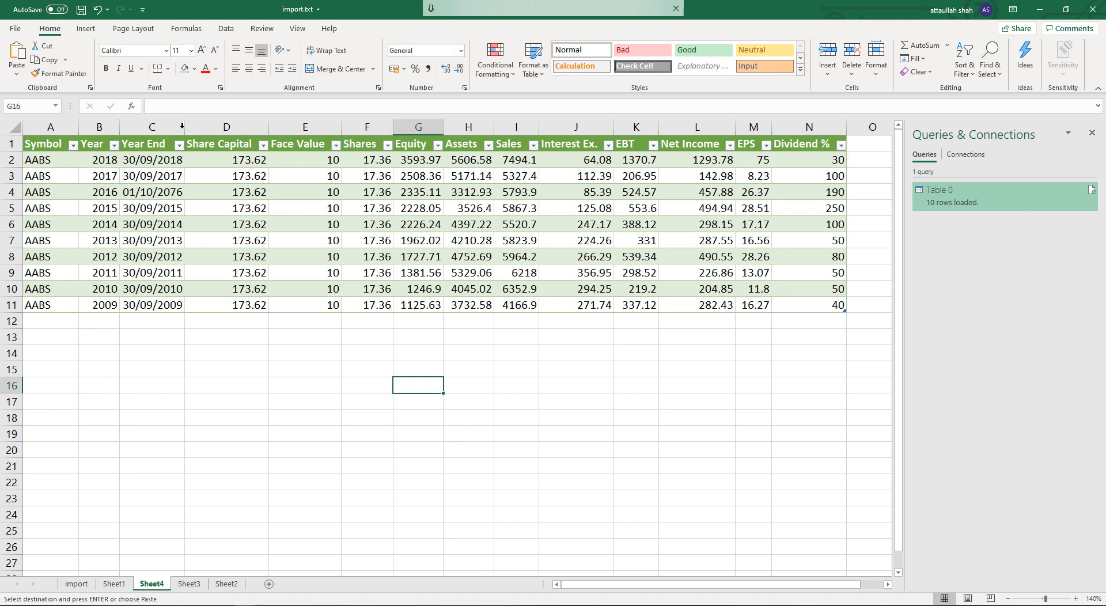
click(233, 336)
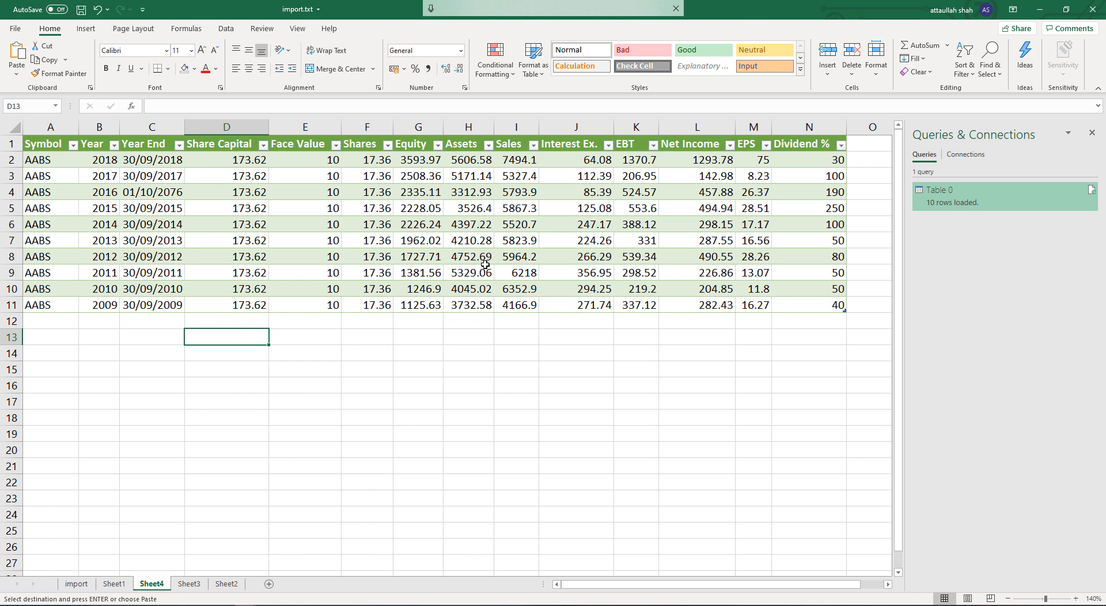
click(228, 31)
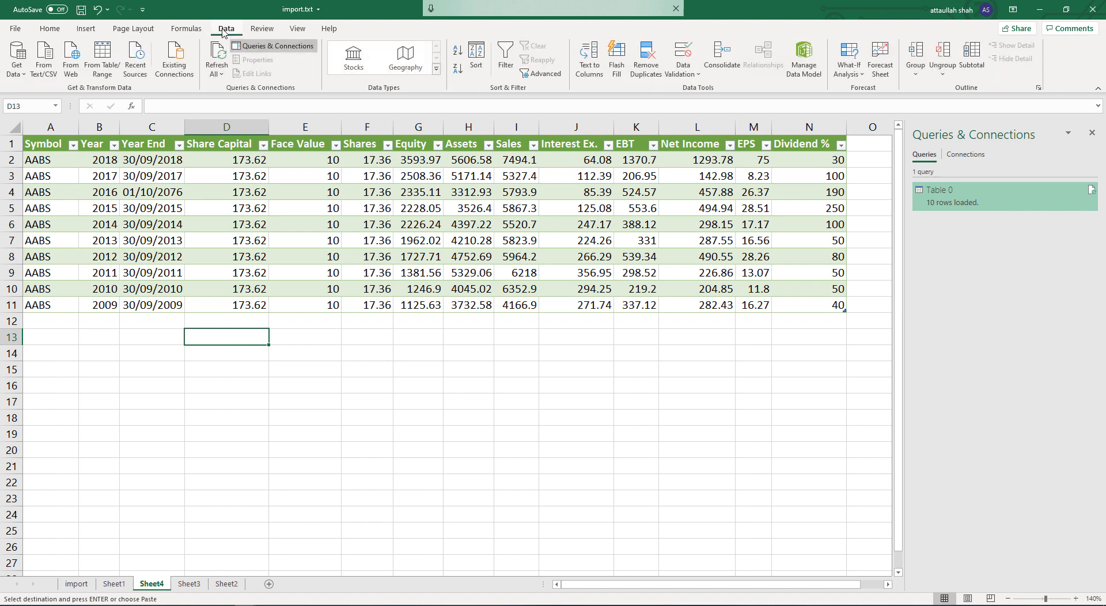
click(72, 76)
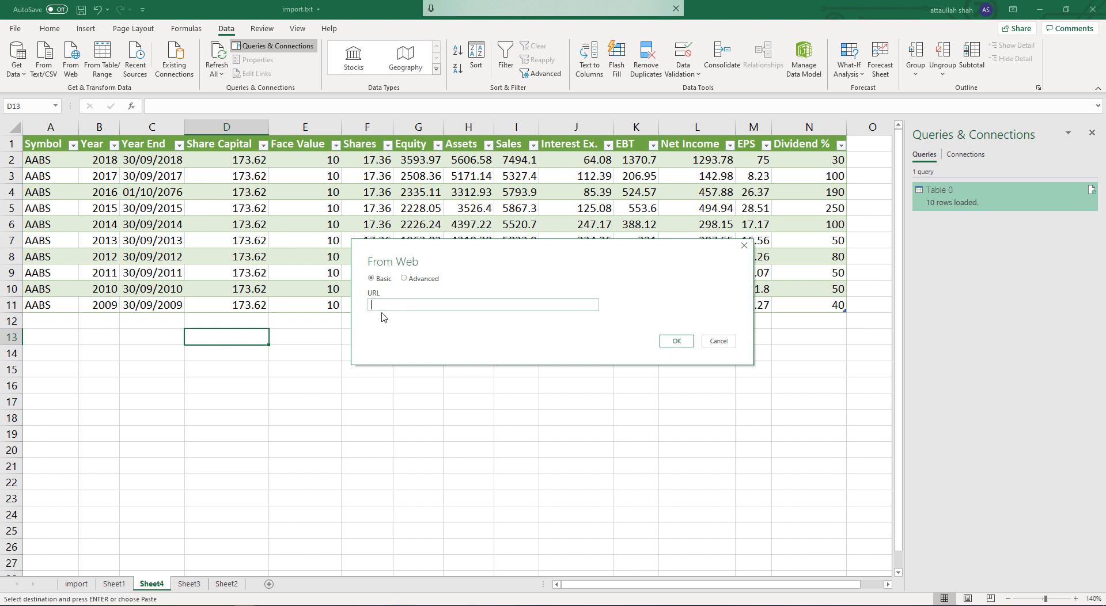
click(717, 342)
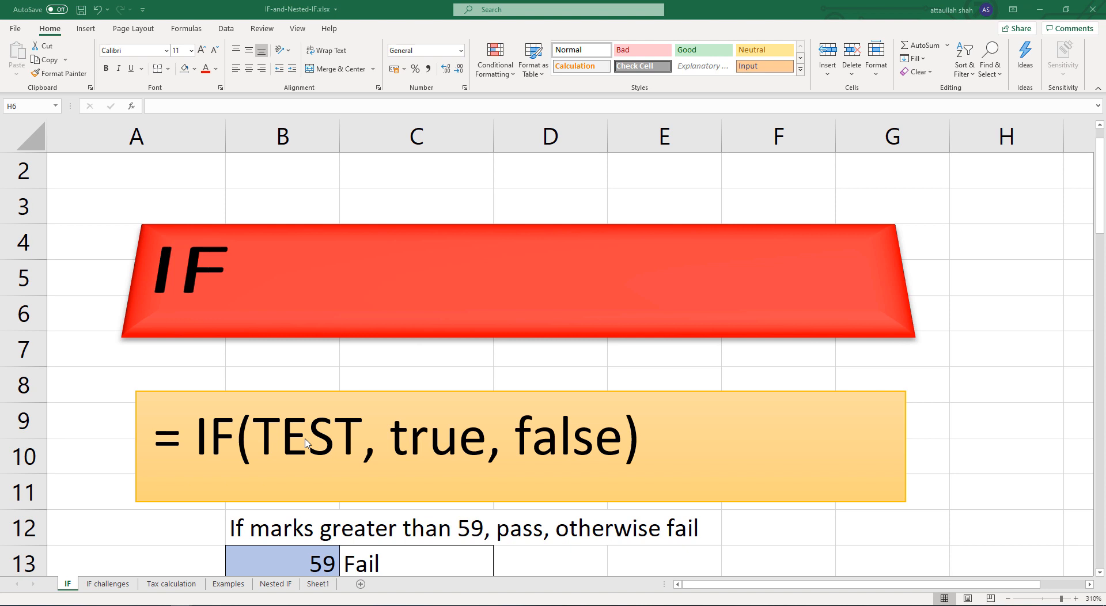
Review the IF syntax and the pass/fail marks example on the IF sheet of IF-and-Nested-IF.xlsx.
click(995, 462)
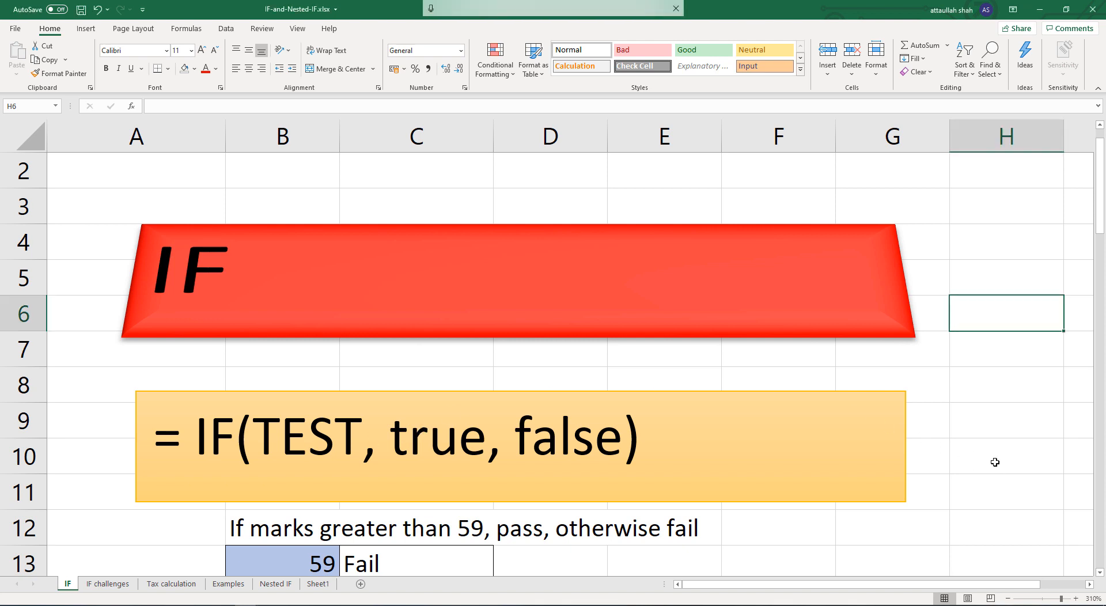
scroll(994, 463, down, 2)
scroll(993, 459, up, 1)
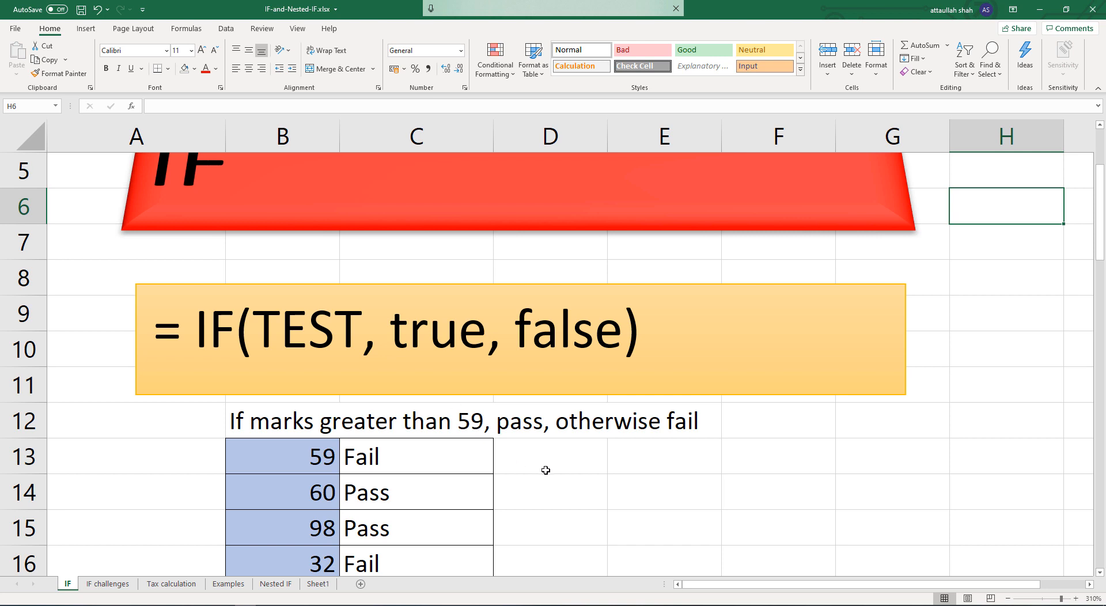
scroll(543, 467, down, 1)
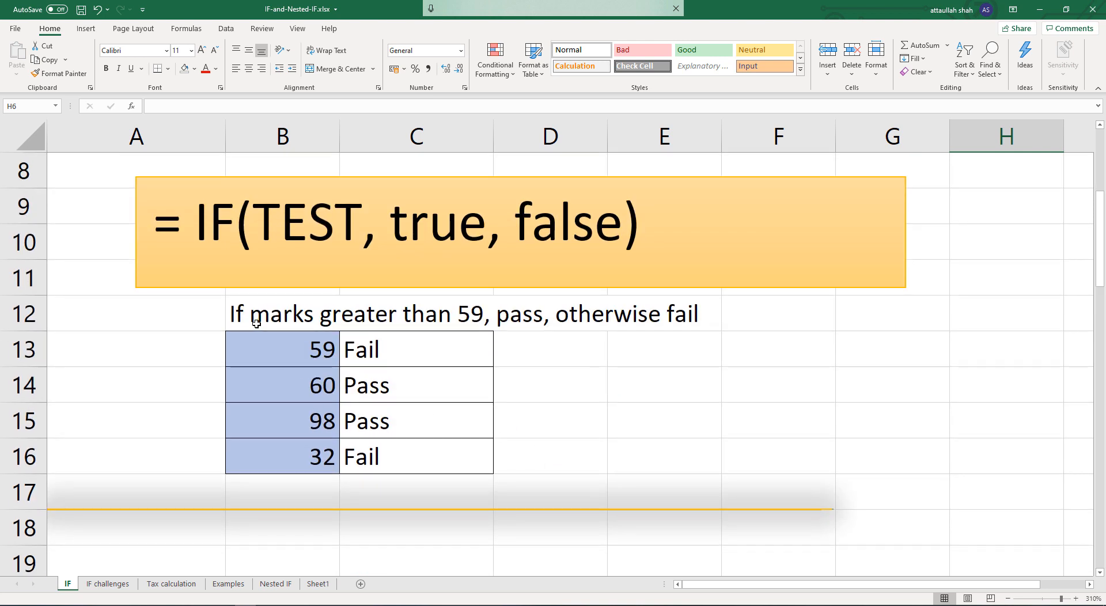
click(483, 313)
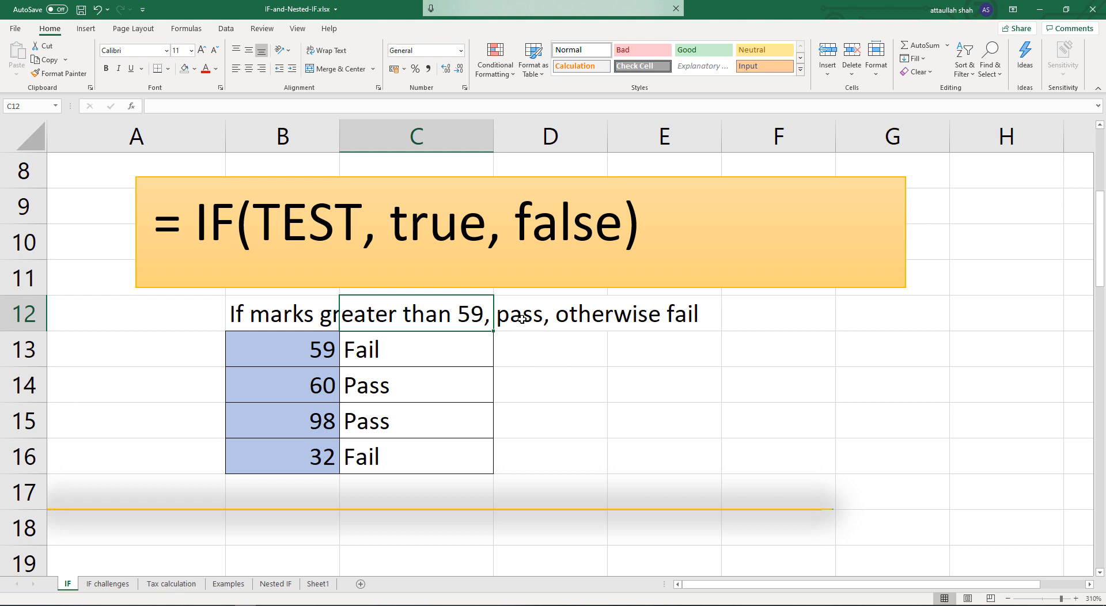
double_click(522, 328)
click(590, 408)
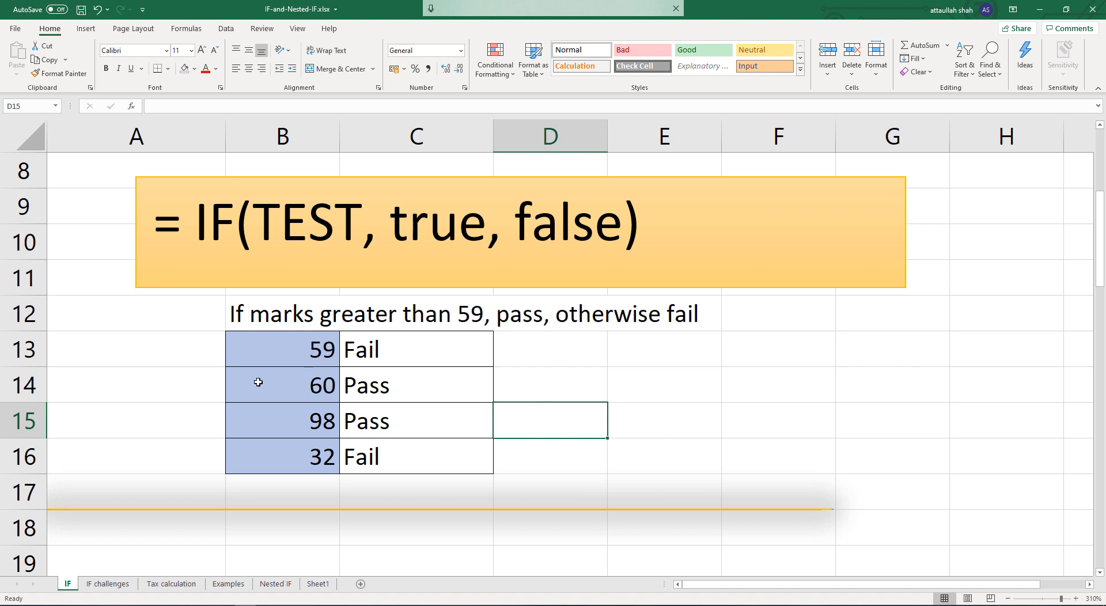
drag(289, 353, 420, 461)
click(594, 423)
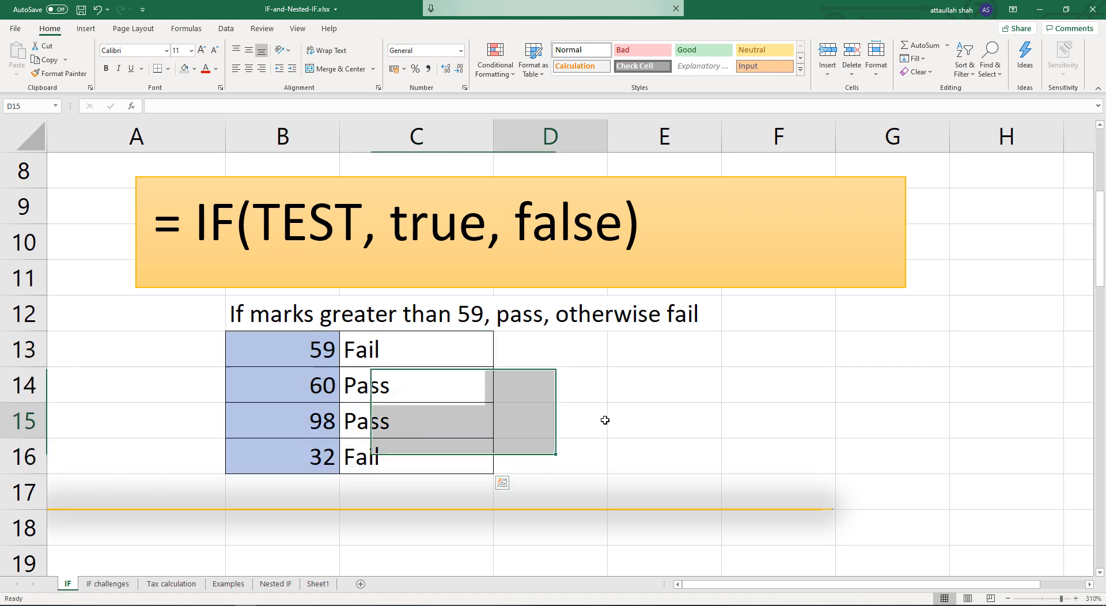
Inspect each mark in B13:B16 alongside its pass/fail IF formula in C13:C16.
click(300, 357)
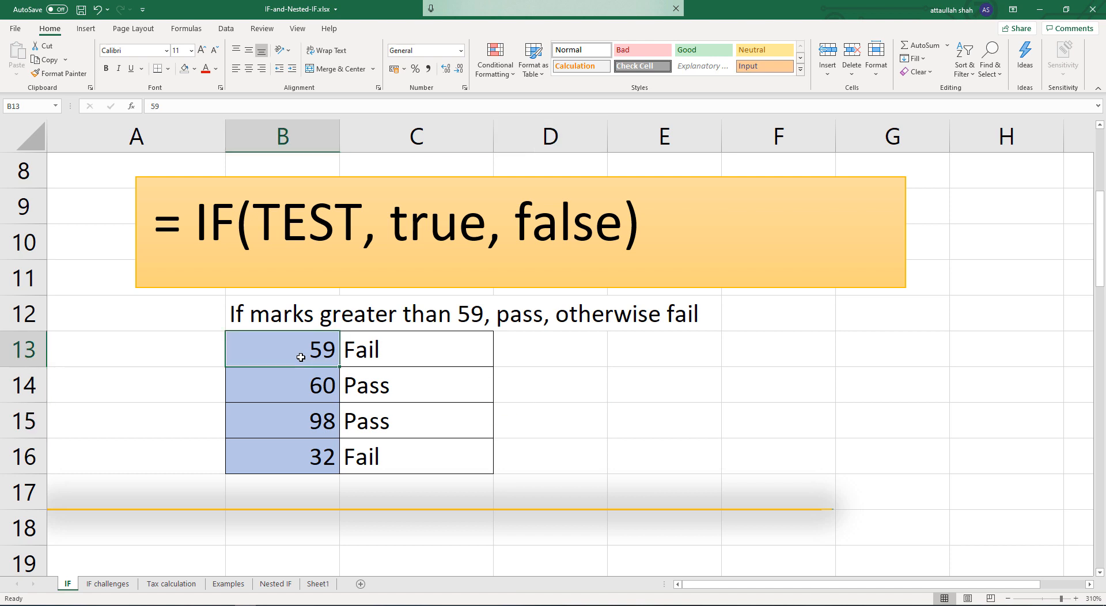
click(406, 351)
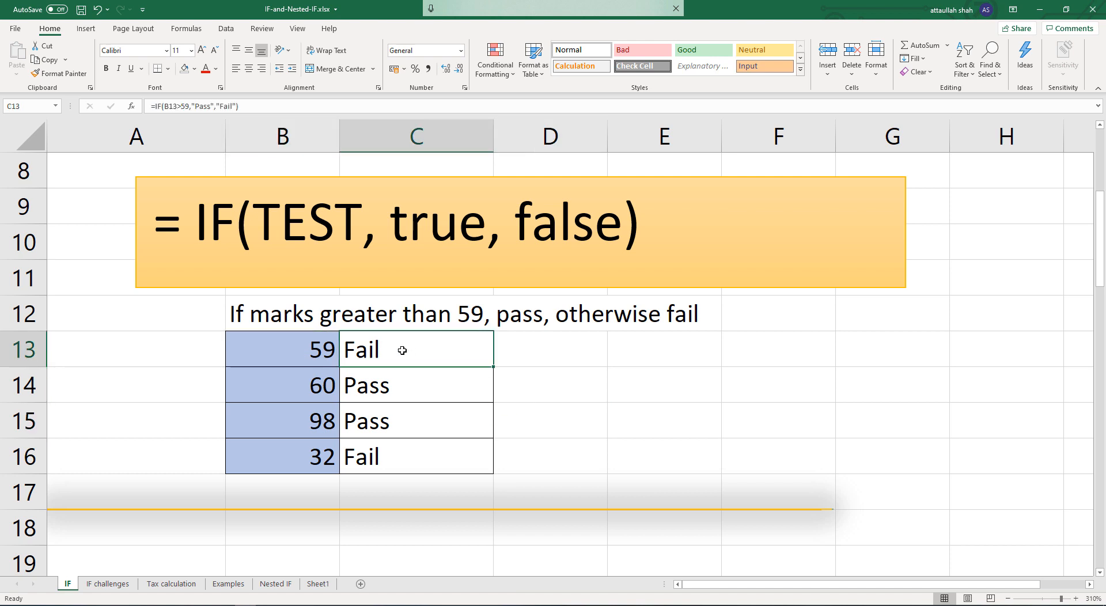
click(308, 387)
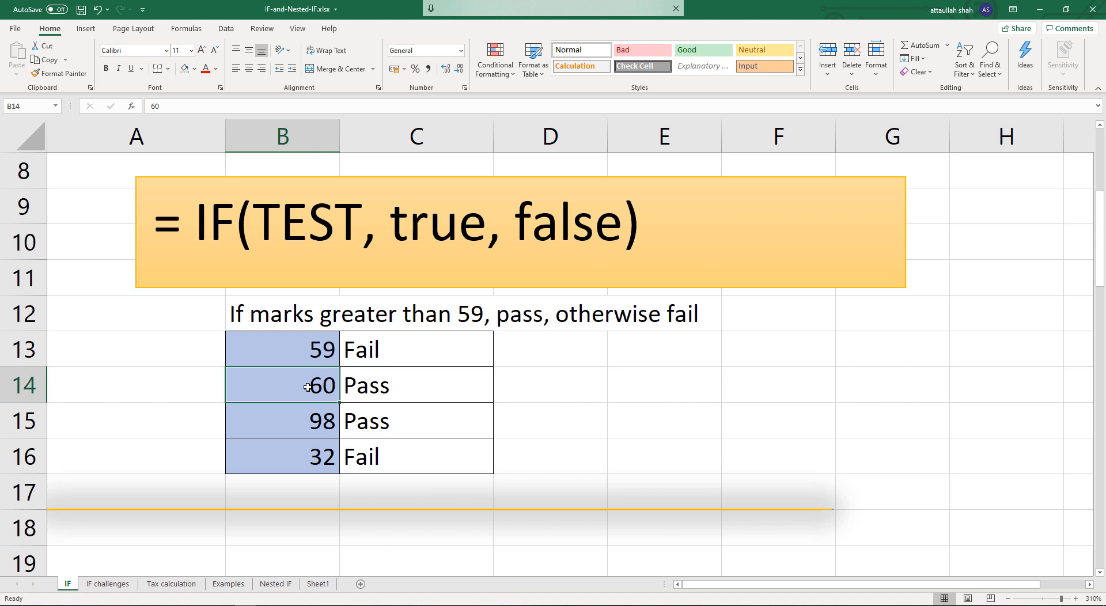
click(389, 392)
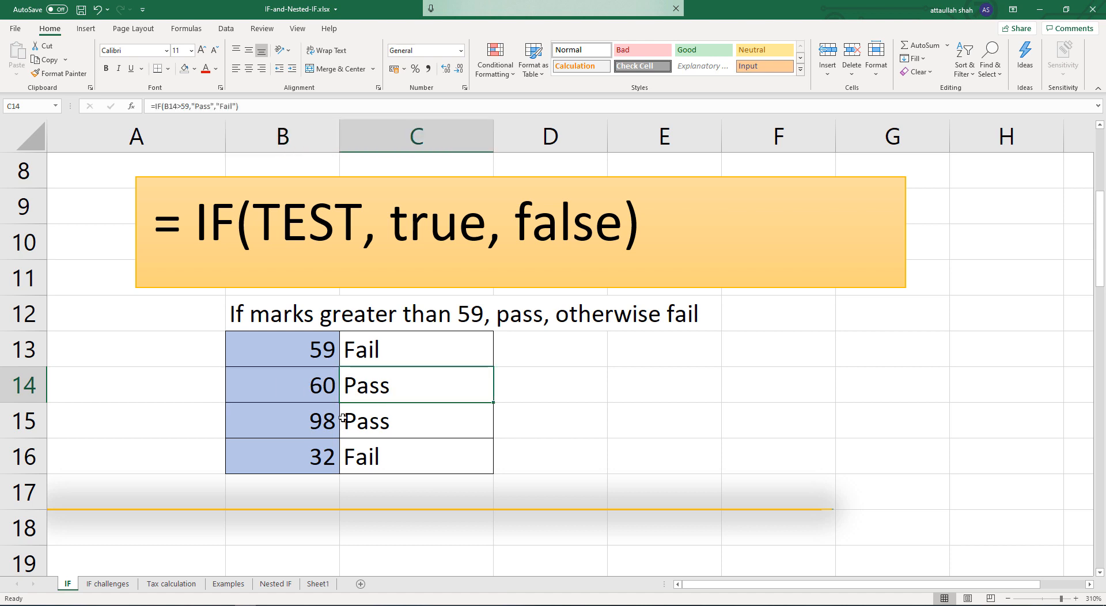
click(301, 425)
click(372, 422)
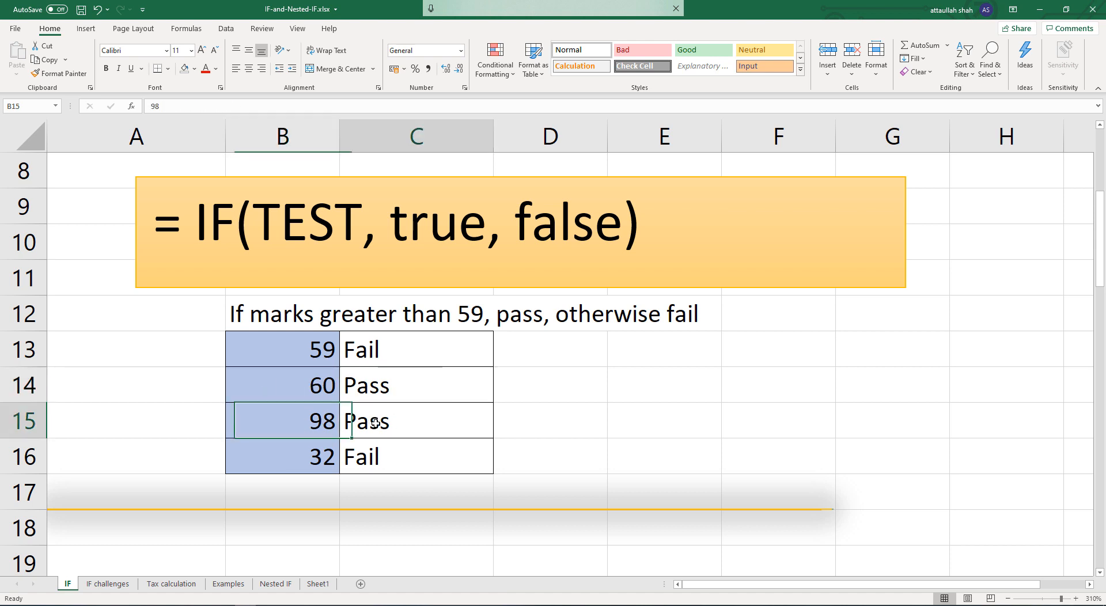
click(304, 453)
click(374, 457)
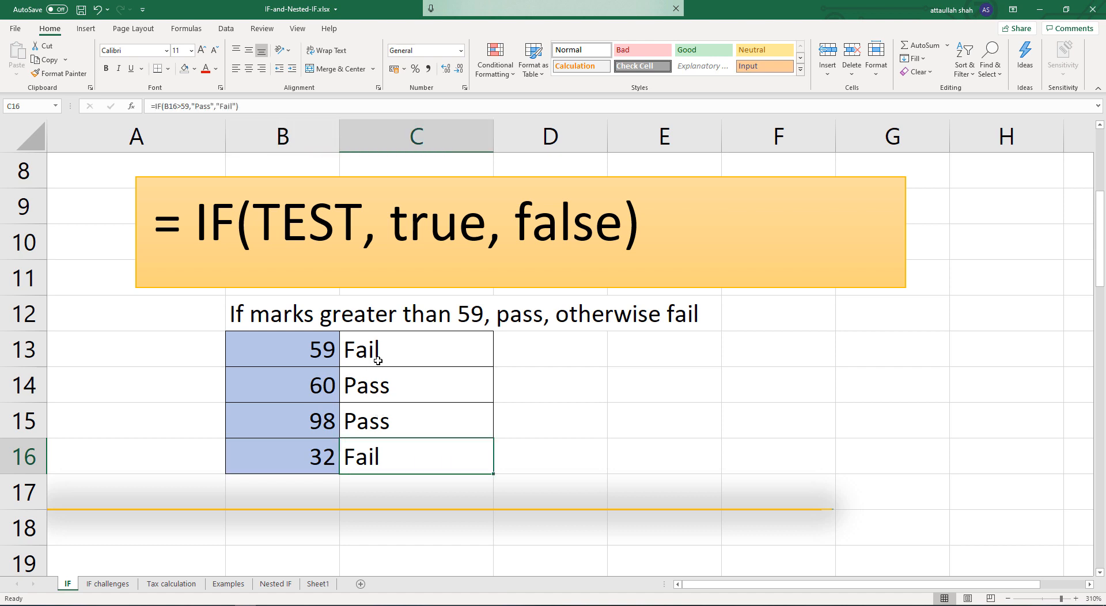
Clear the pass/fail formulas from C13:C16 and select cell C13.
drag(378, 353, 392, 443)
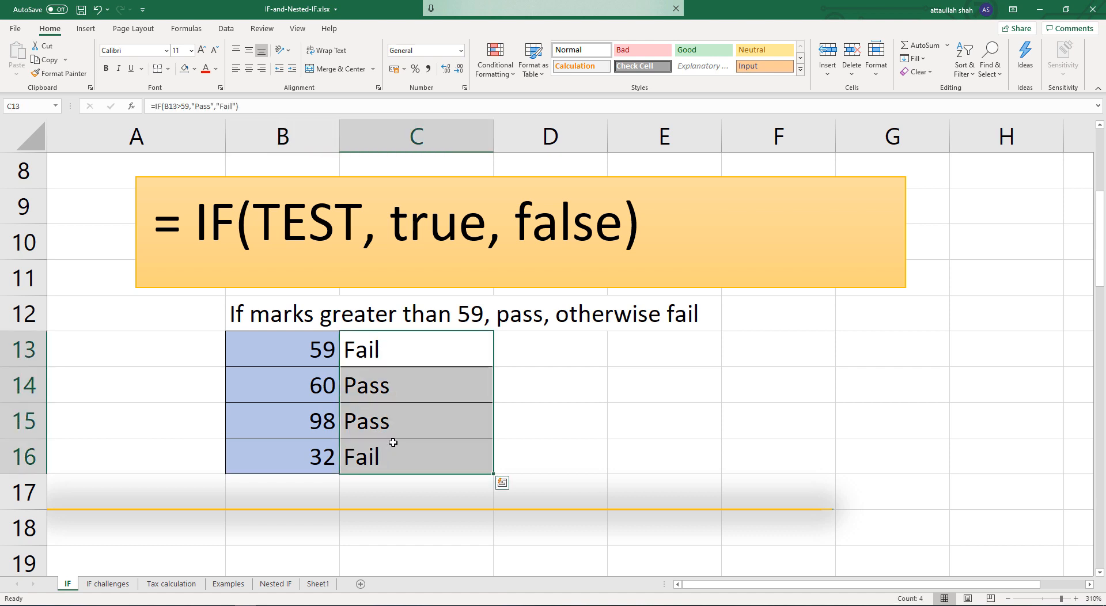
key(Delete)
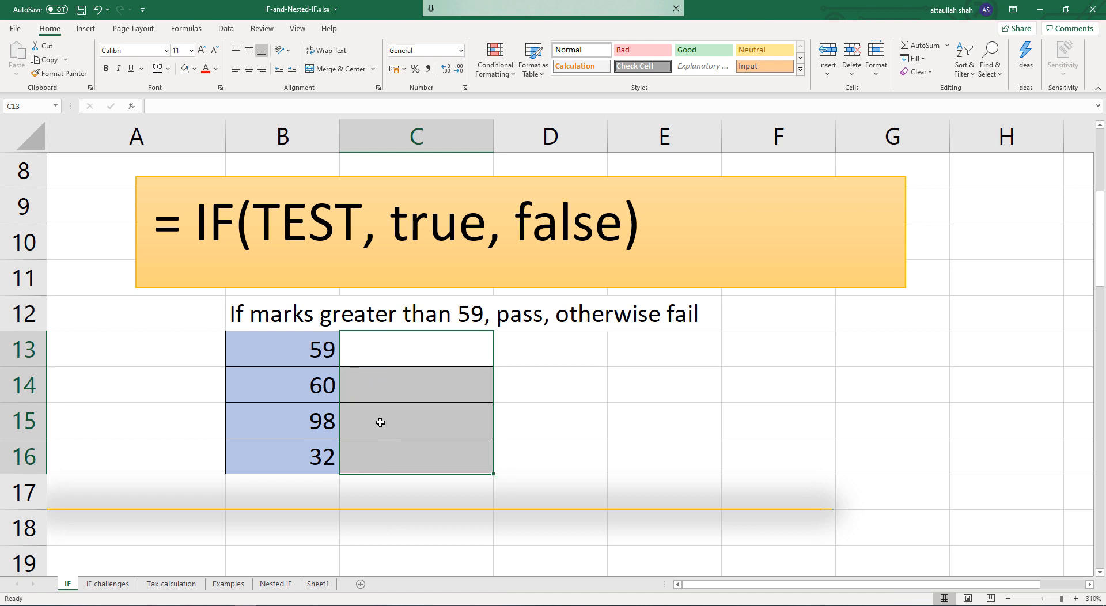
click(394, 350)
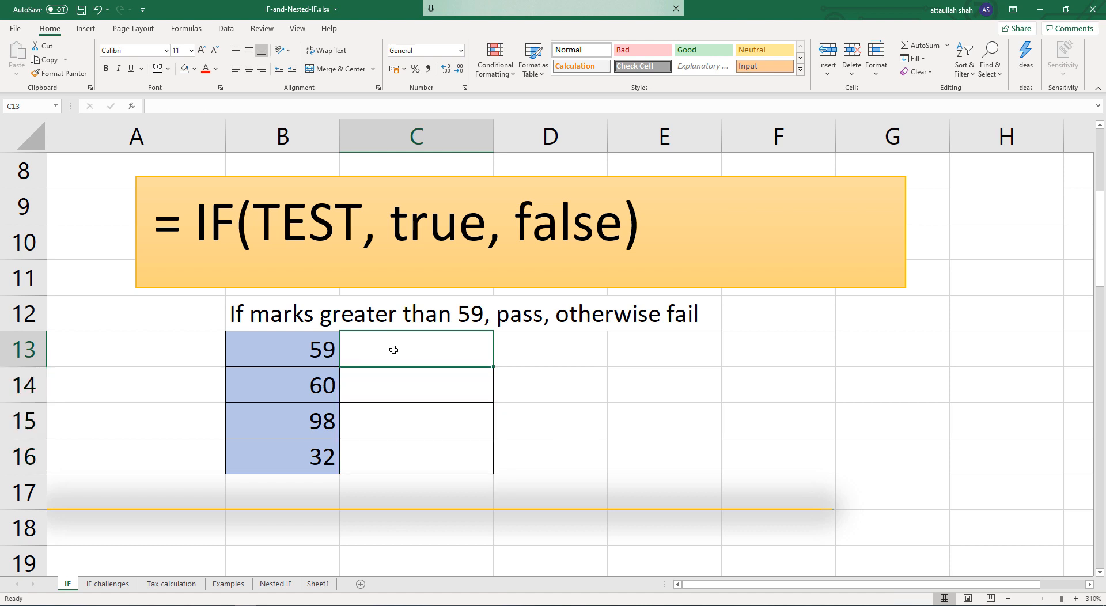
Enter =IF(B13>59,"Pass","Fail") in C13 and fill it down through C16.
text(=)
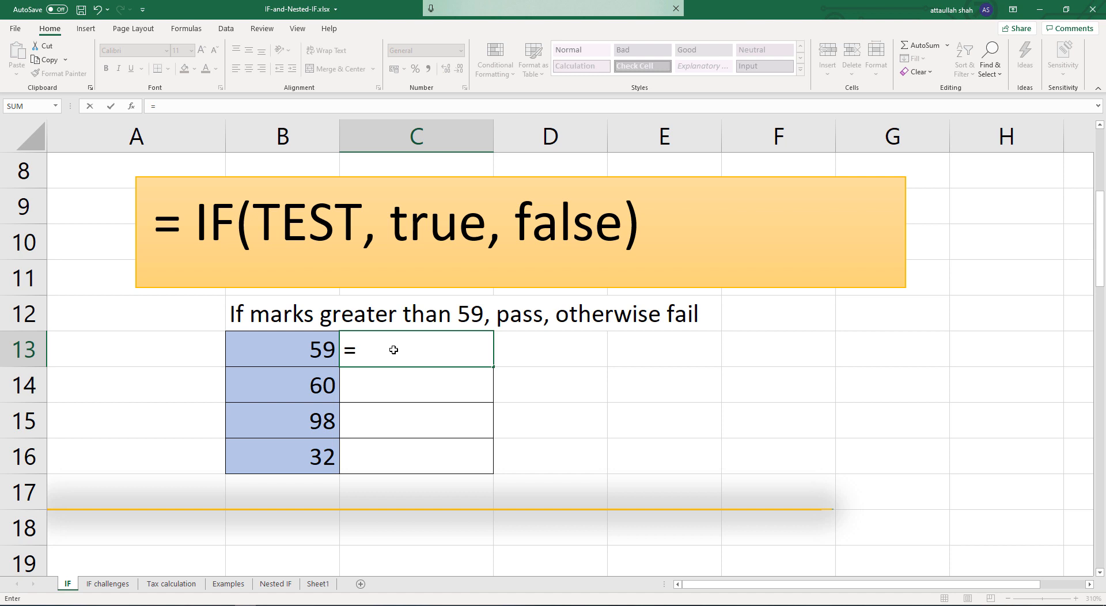
text(if)
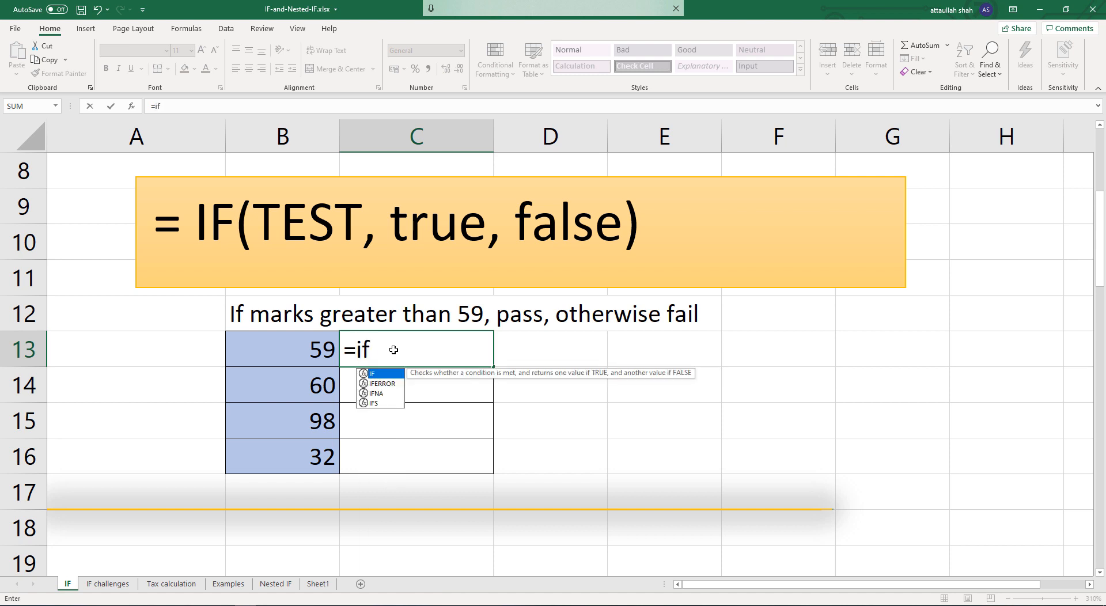
text(()
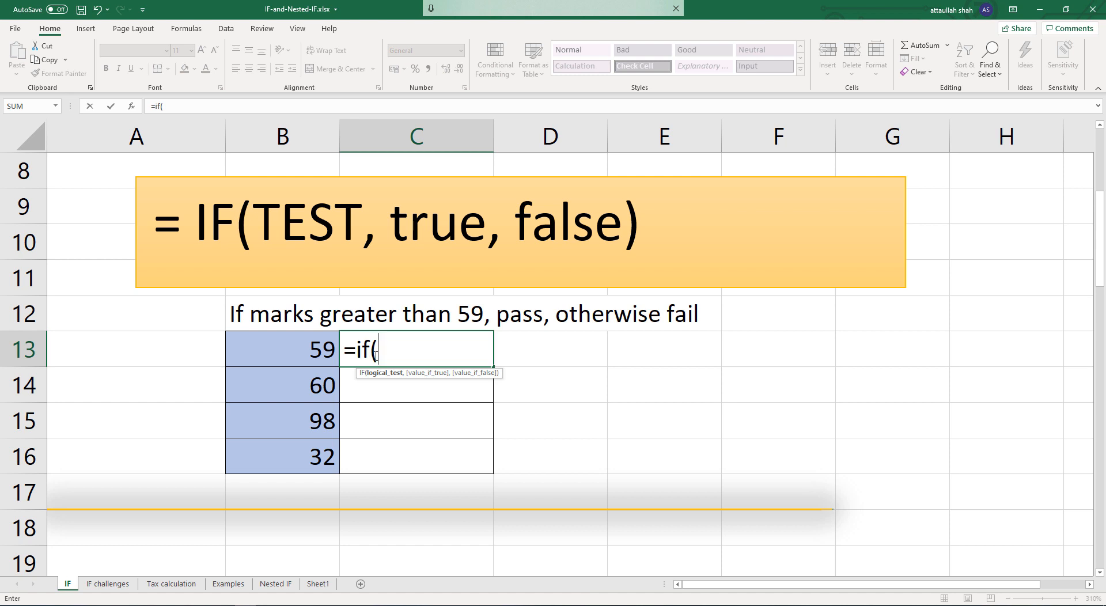
click(315, 353)
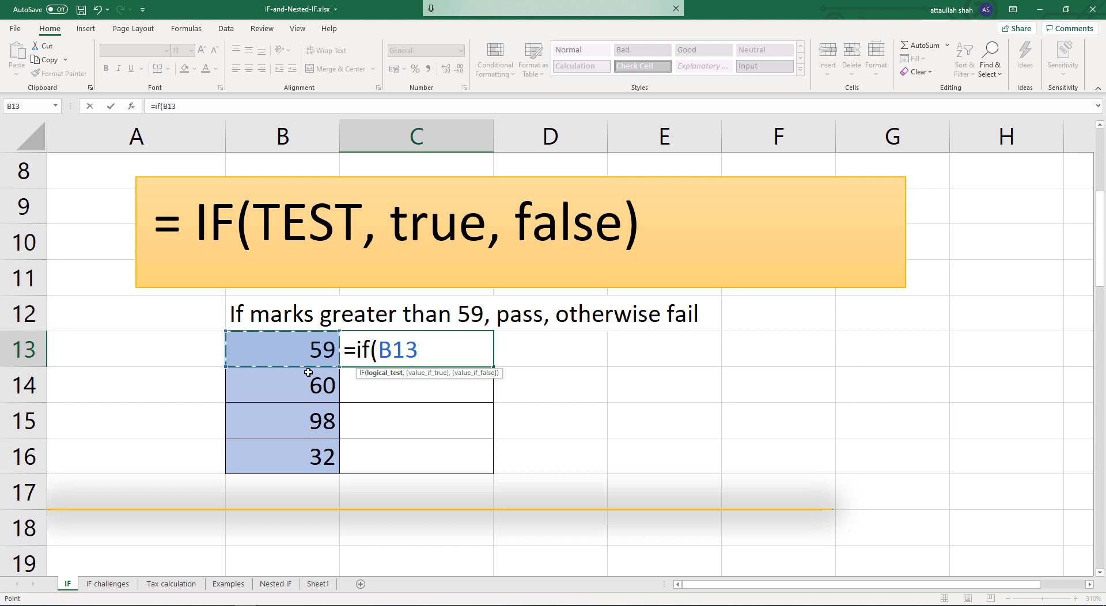
text(>)
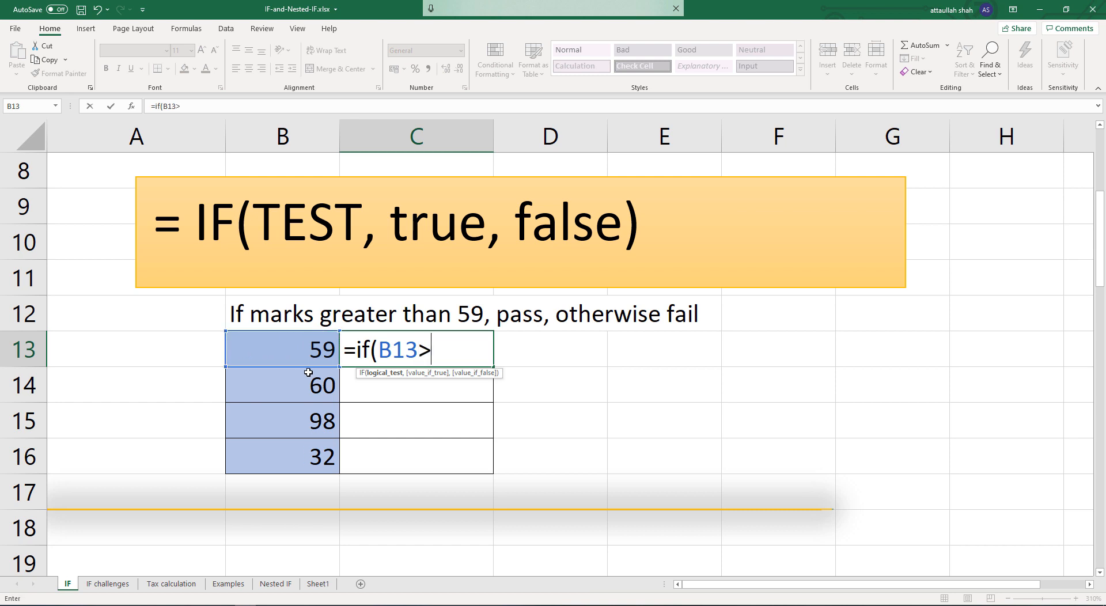
text(59,)
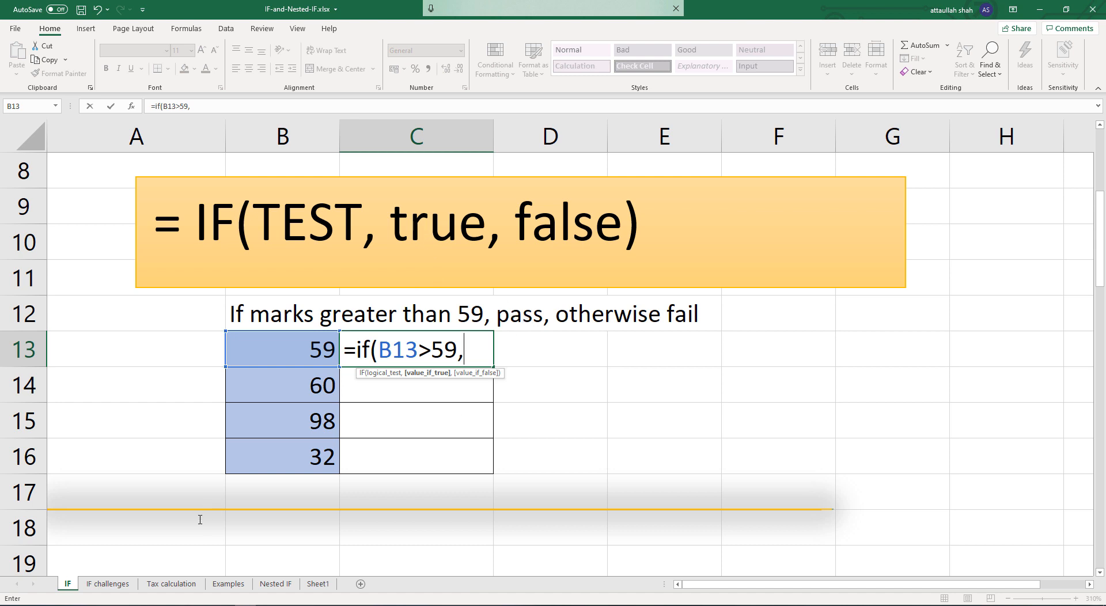
text("Pass)
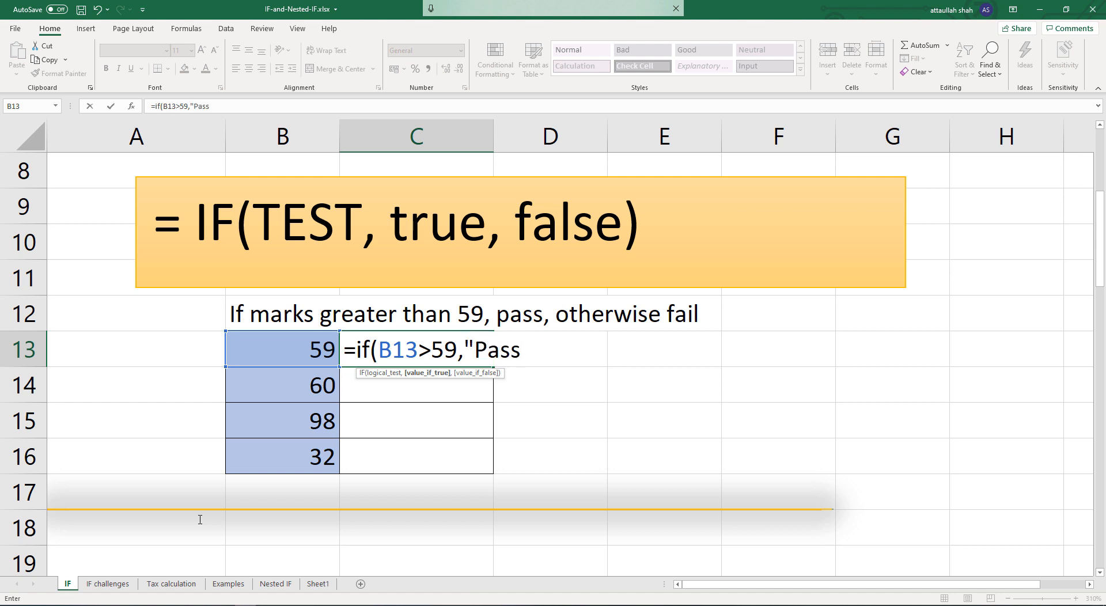
text(")
text(,")
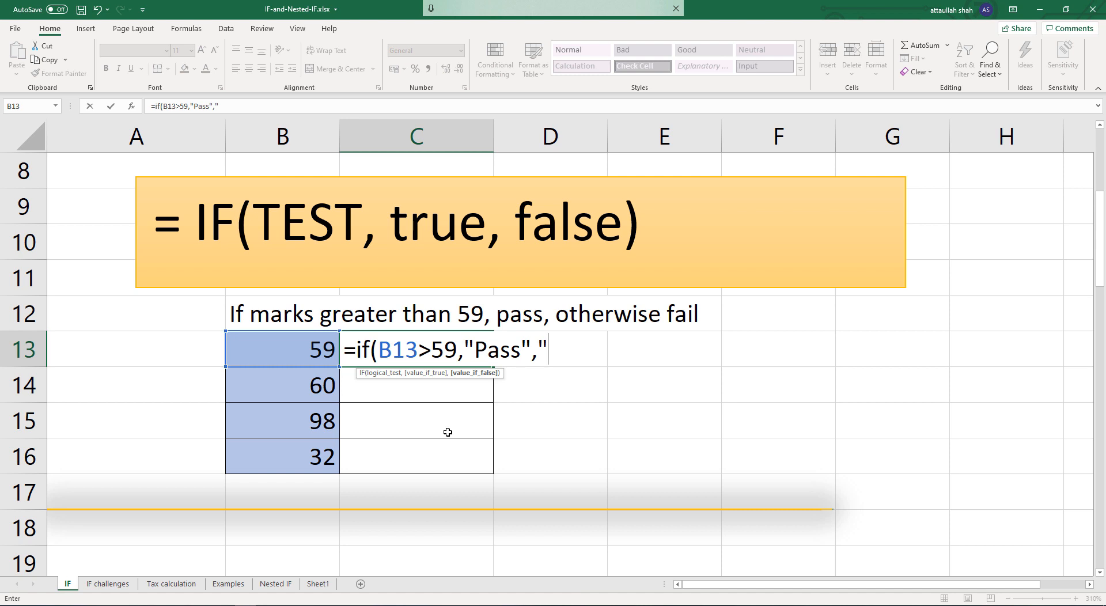
text(Fail"))
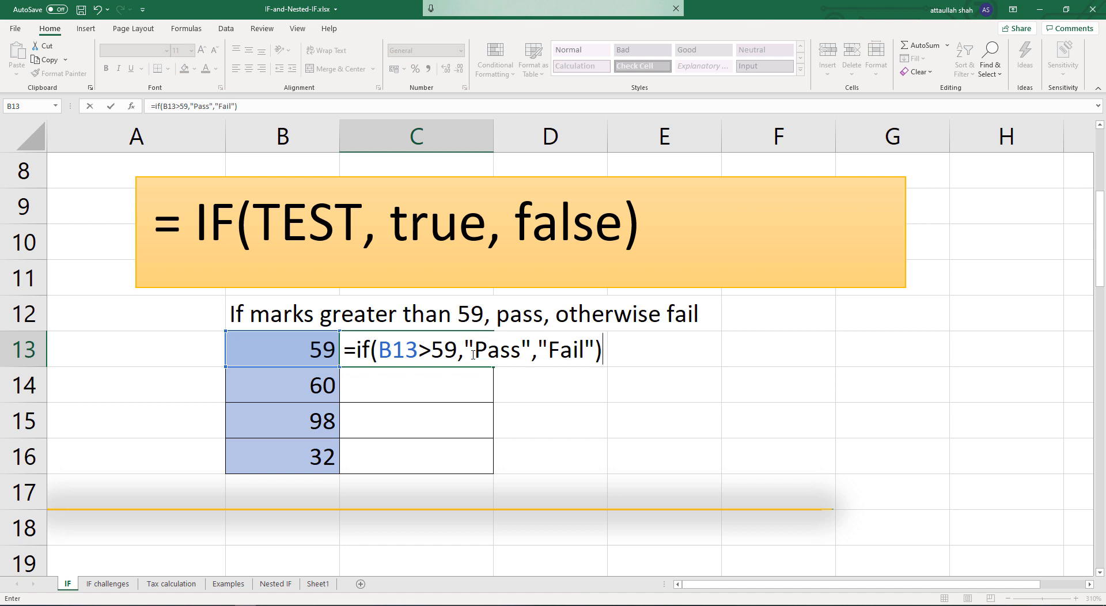
key(Return)
click(360, 350)
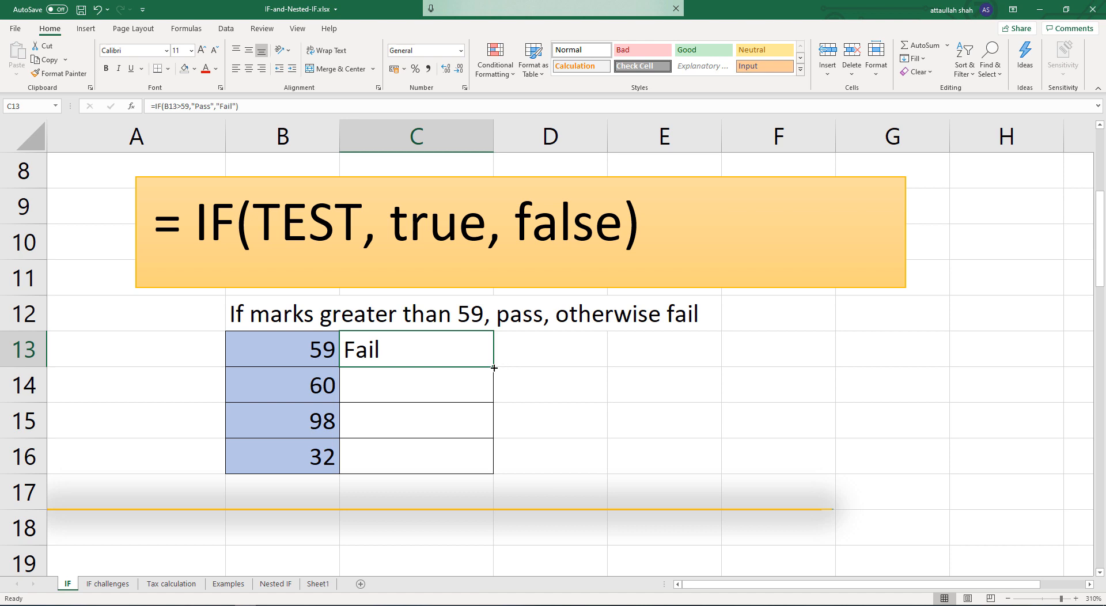
drag(494, 368, 481, 487)
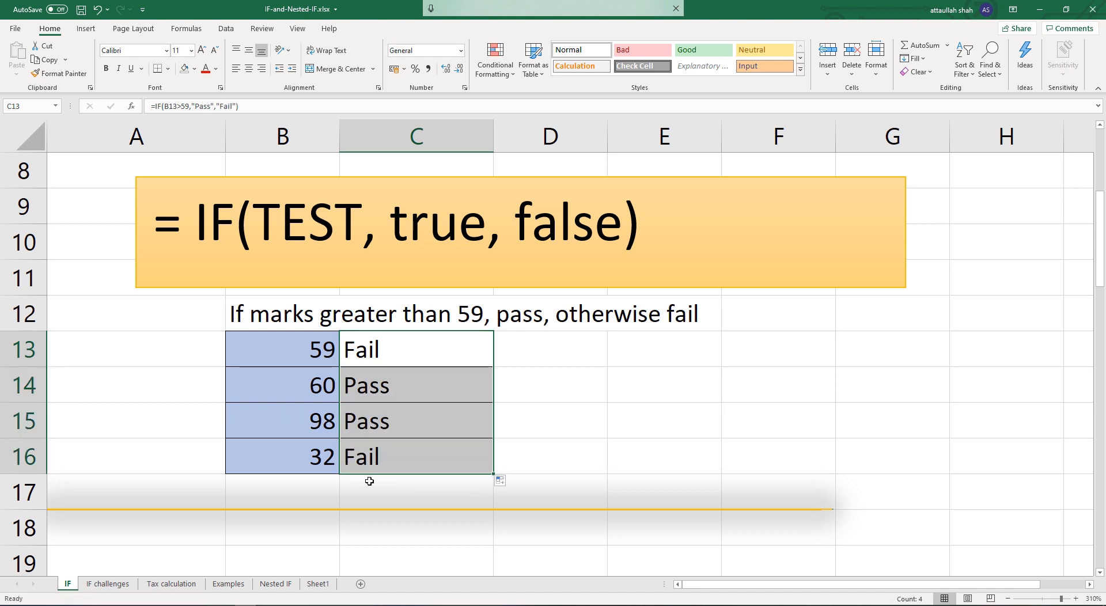
Inspect the marks cell reference used in each pass/fail IF formula in C13:C16.
double_click(377, 393)
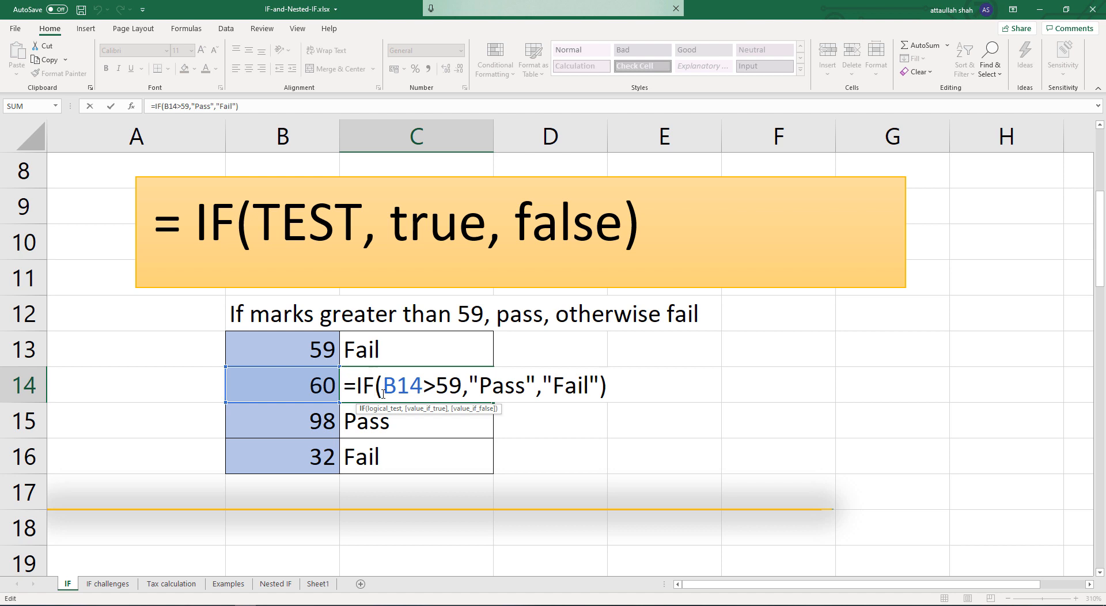
key(Return)
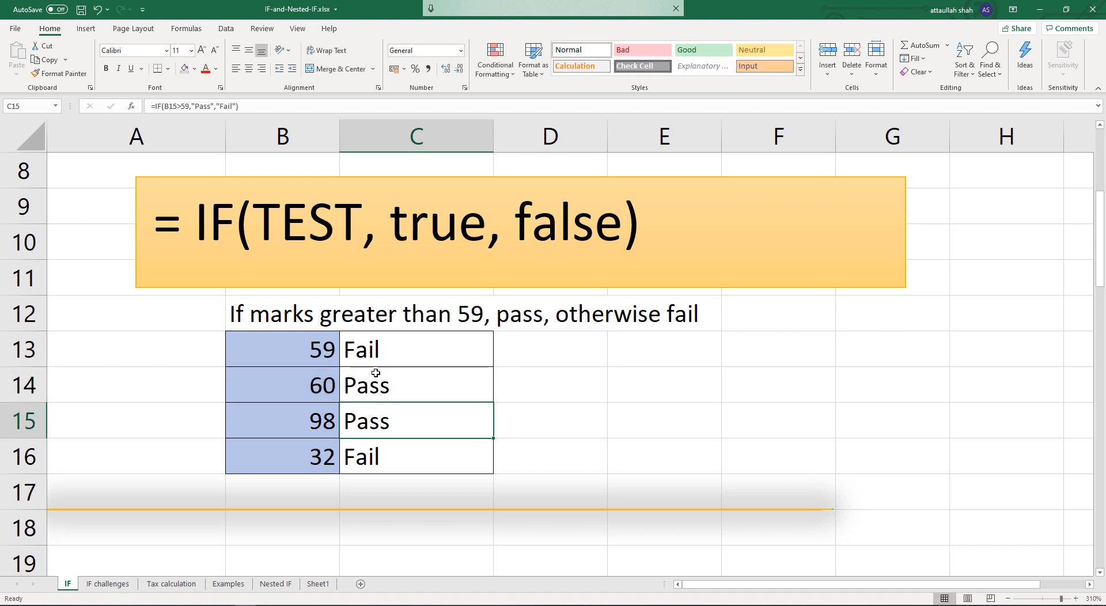
double_click(371, 352)
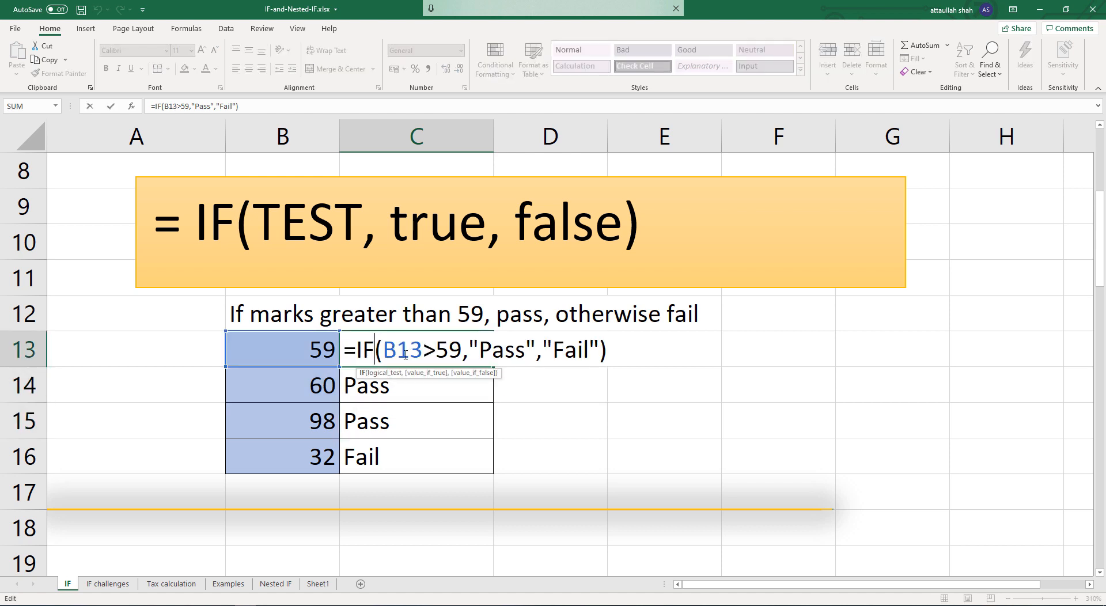
drag(383, 350, 422, 351)
key(Return)
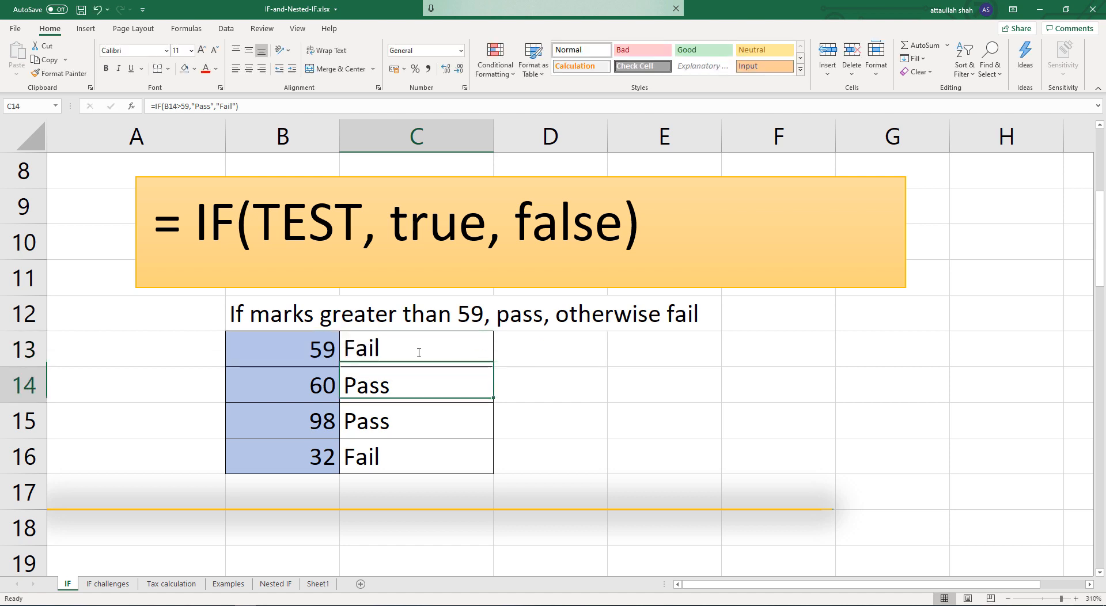
double_click(383, 387)
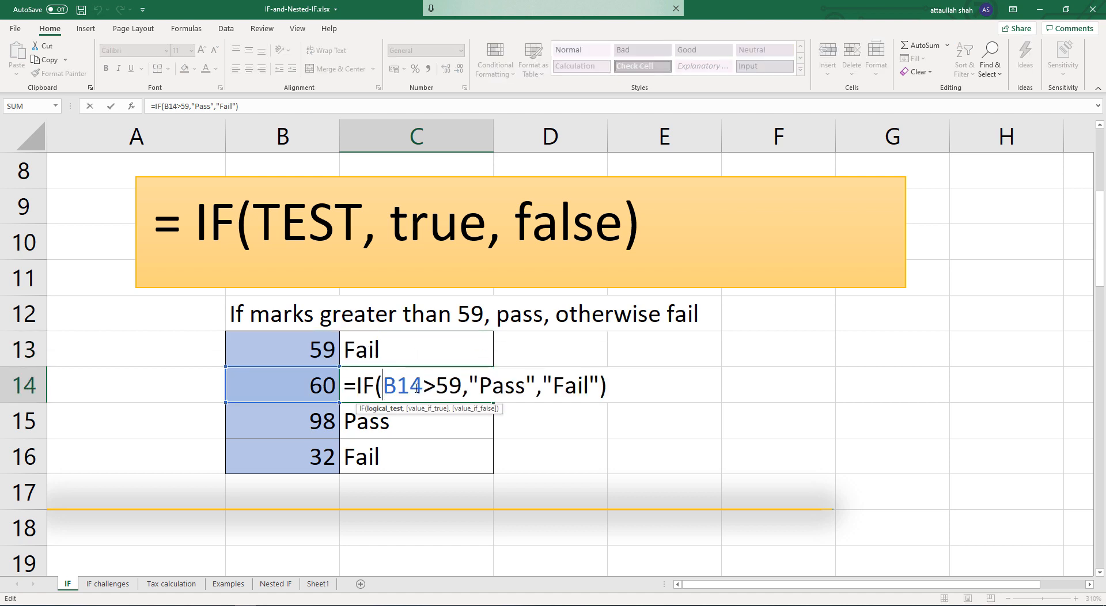
drag(383, 387, 422, 387)
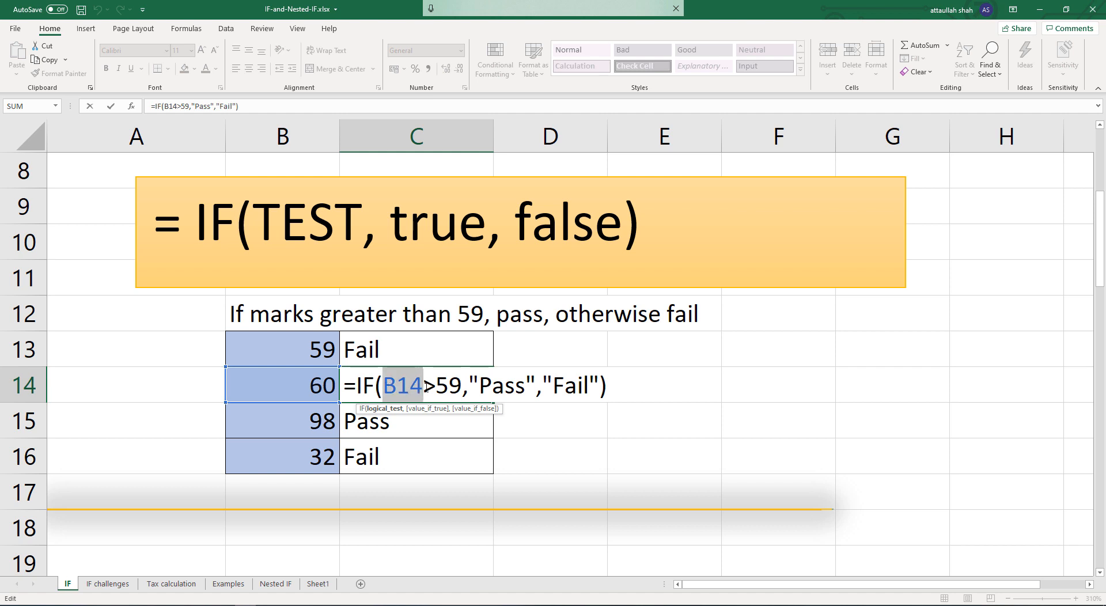
key(Return)
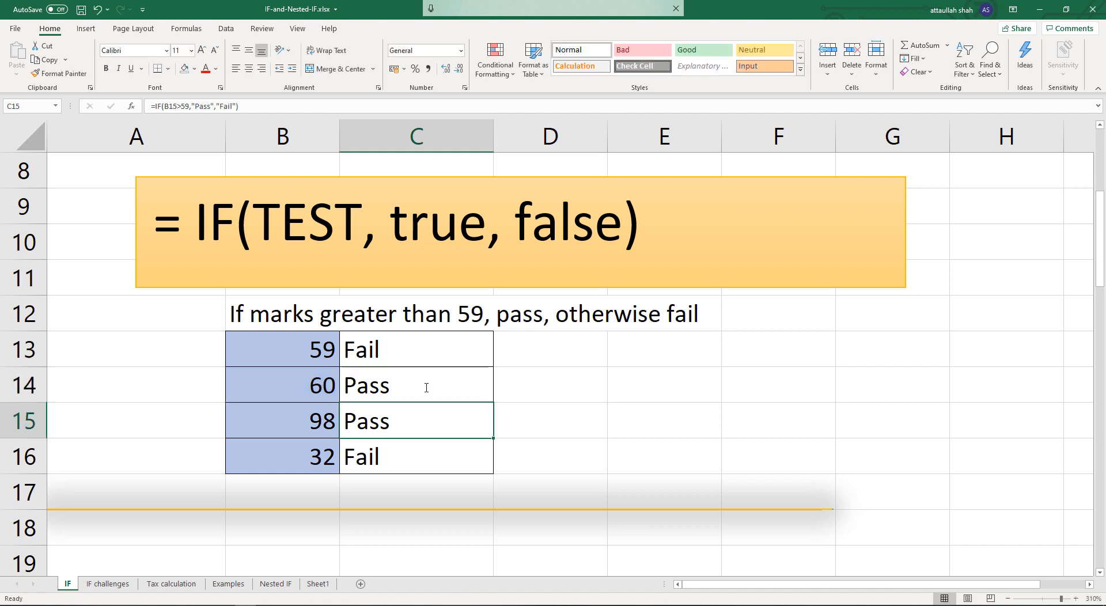
double_click(405, 421)
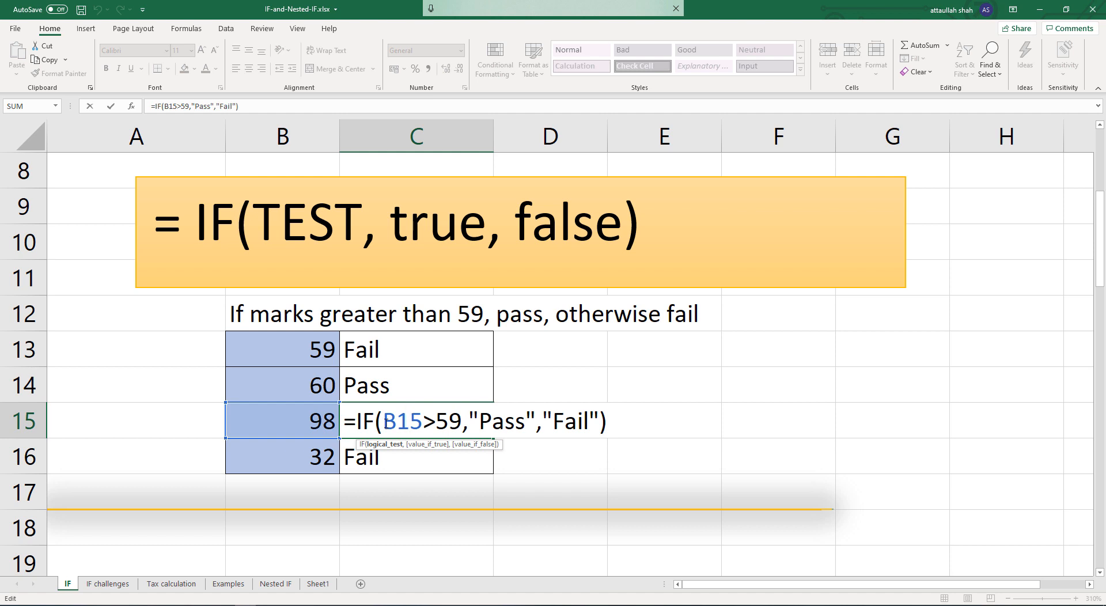
drag(385, 421, 423, 421)
key(Return)
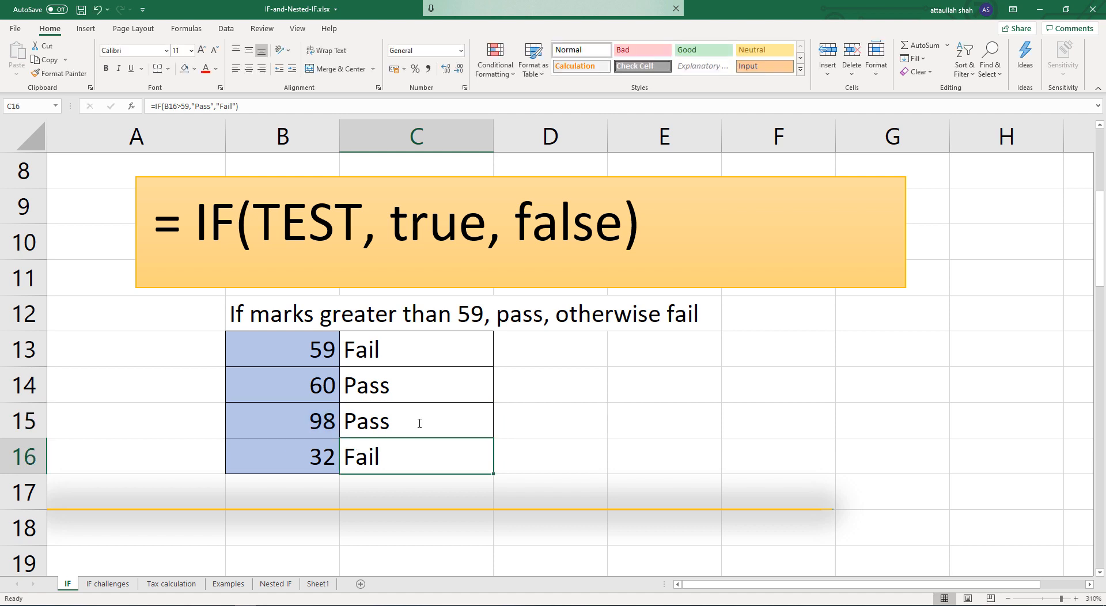
double_click(396, 456)
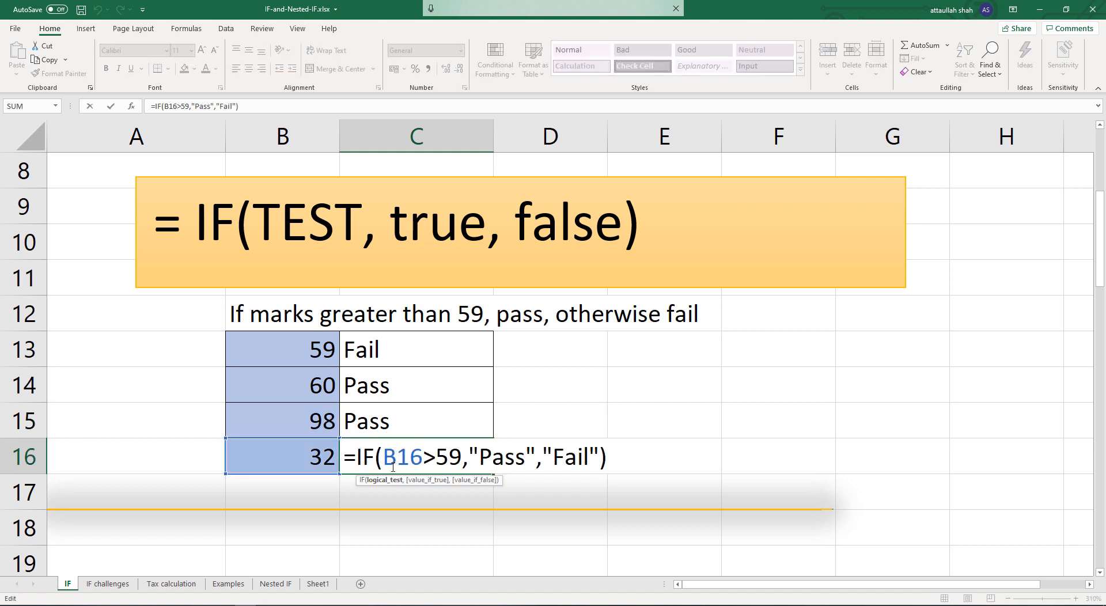
drag(386, 459, 422, 459)
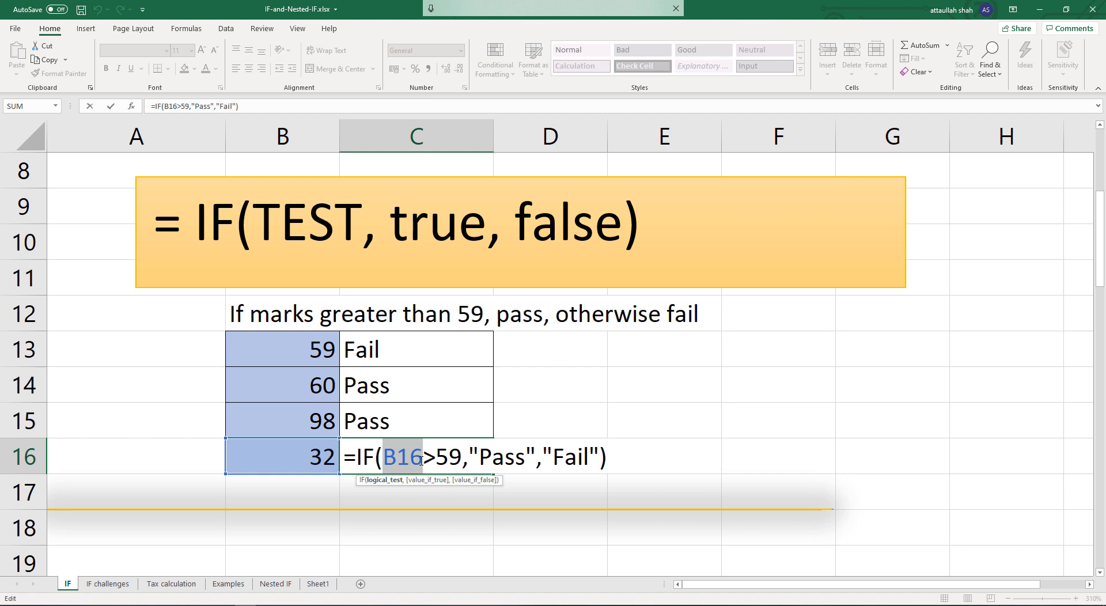
key(Return)
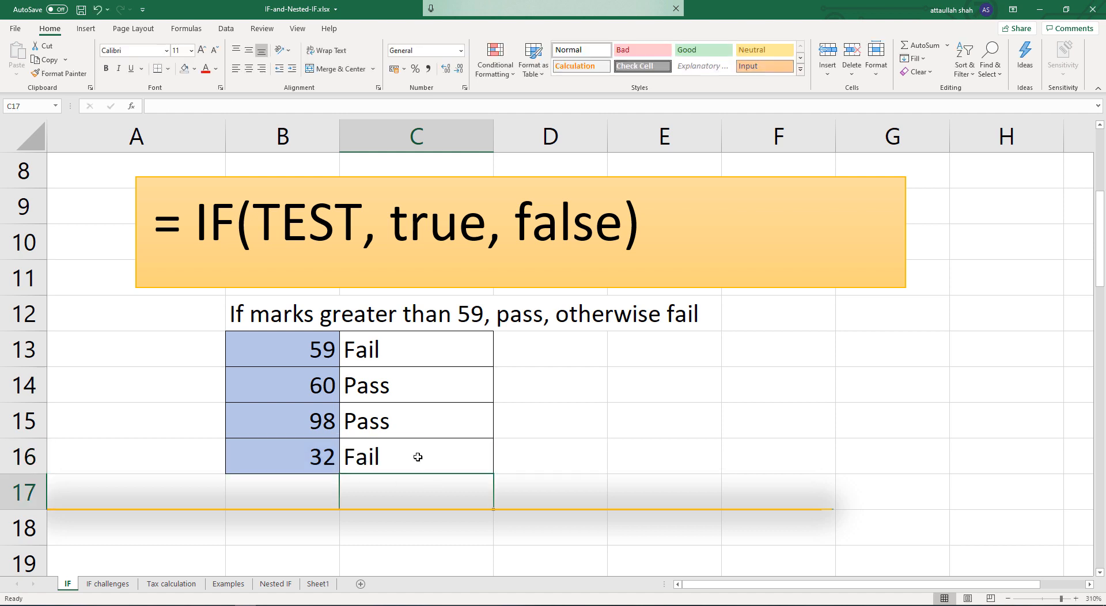
Compare the arguments of C14's formula with the TEST, true and false parts of the IF syntax text box.
double_click(396, 387)
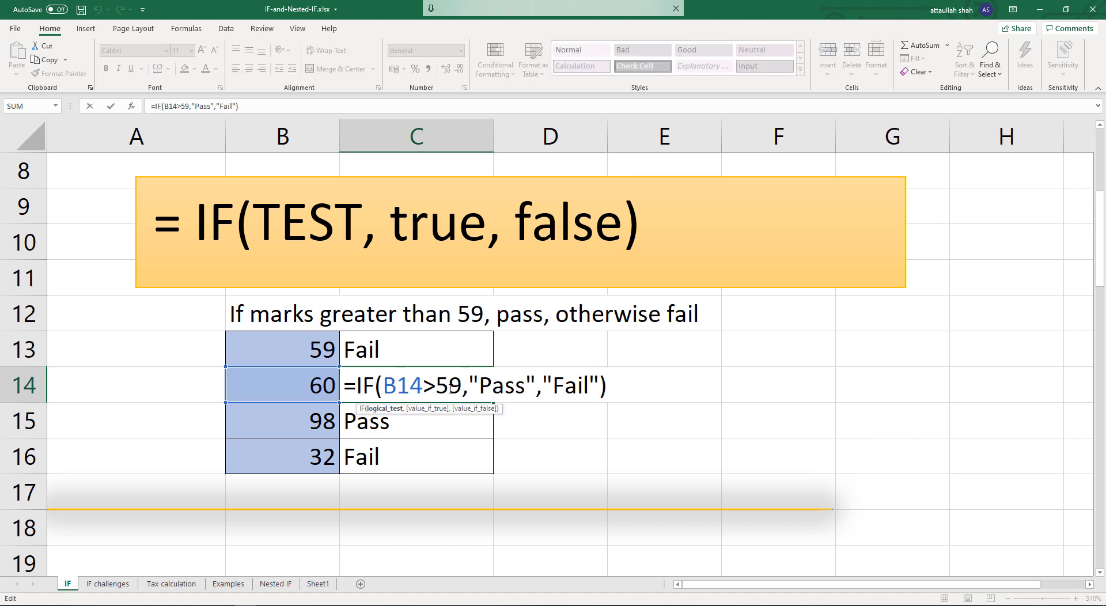
click(505, 385)
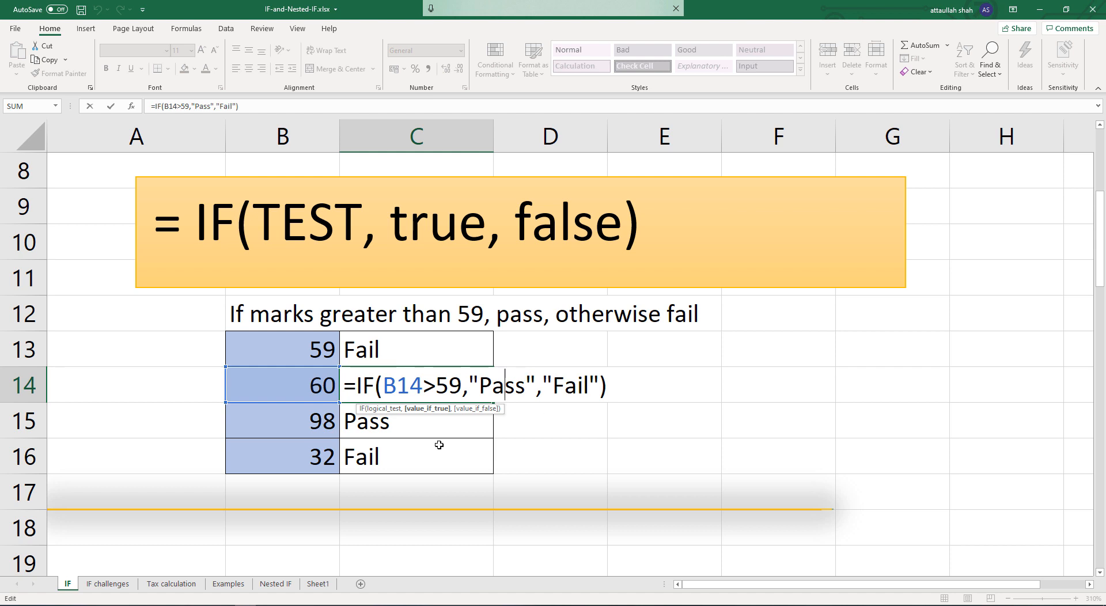
click(395, 485)
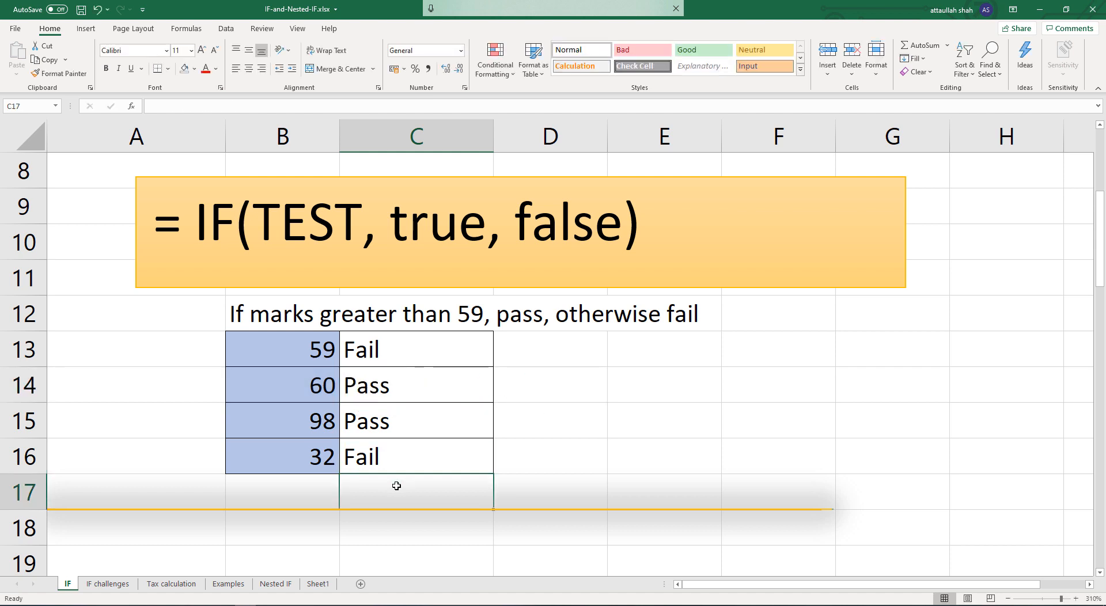
click(578, 453)
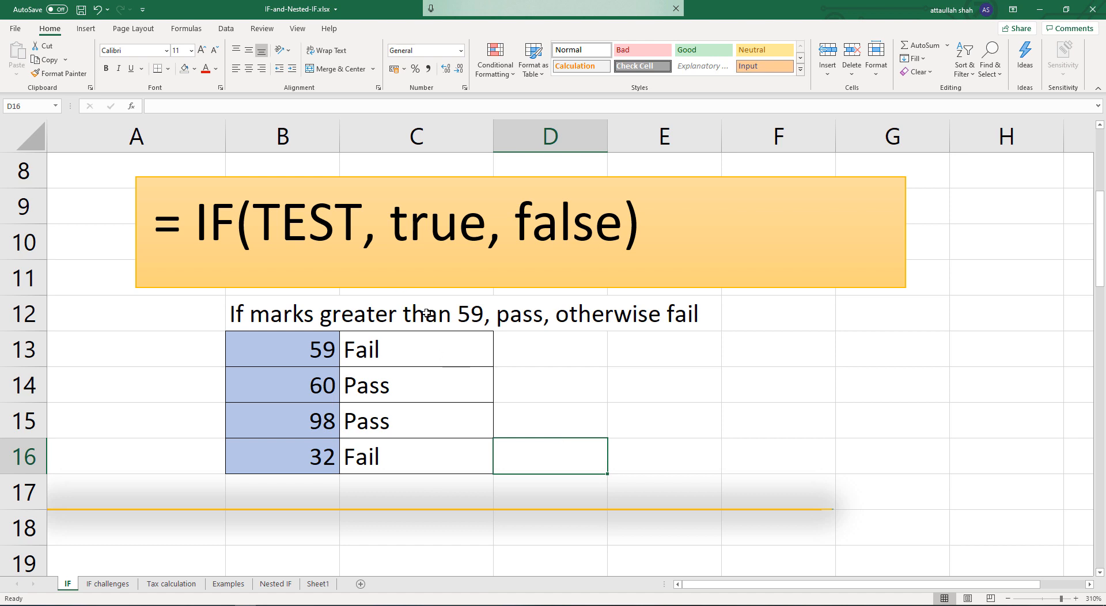
double_click(292, 222)
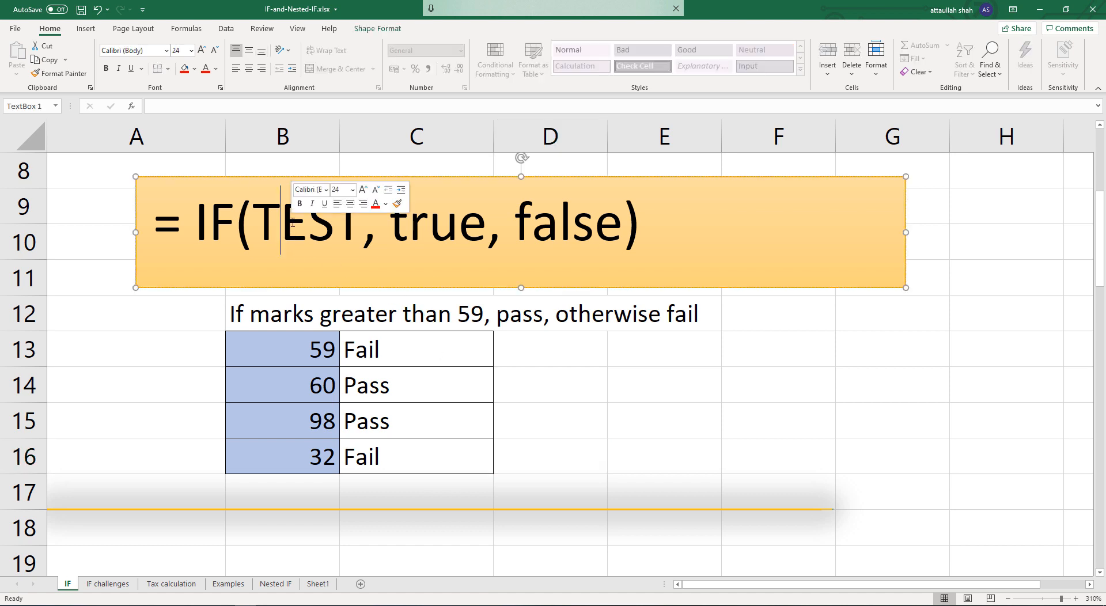
double_click(430, 231)
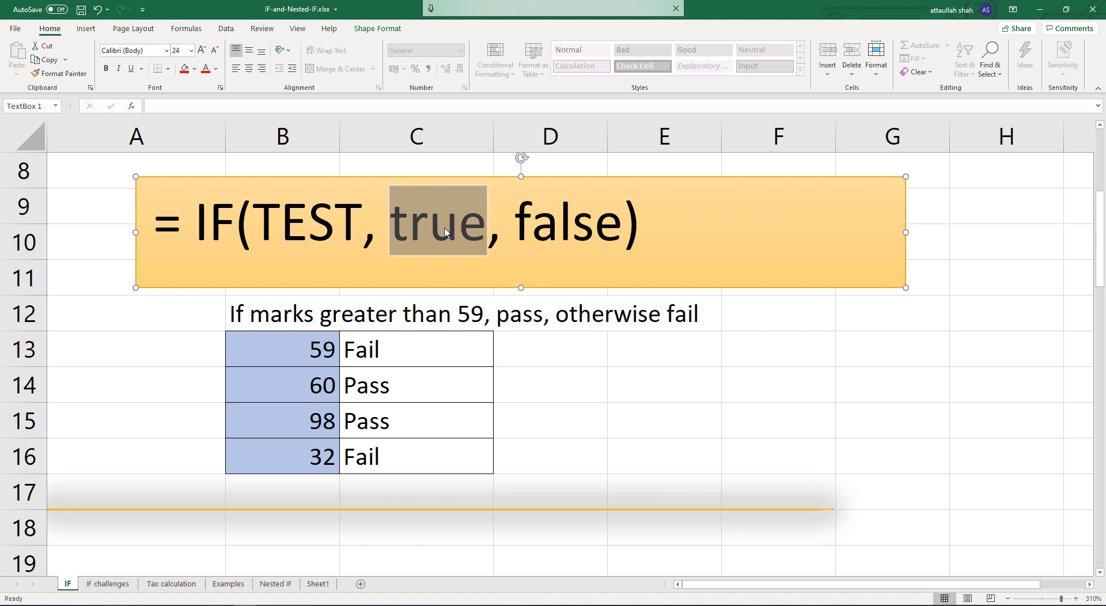
double_click(593, 224)
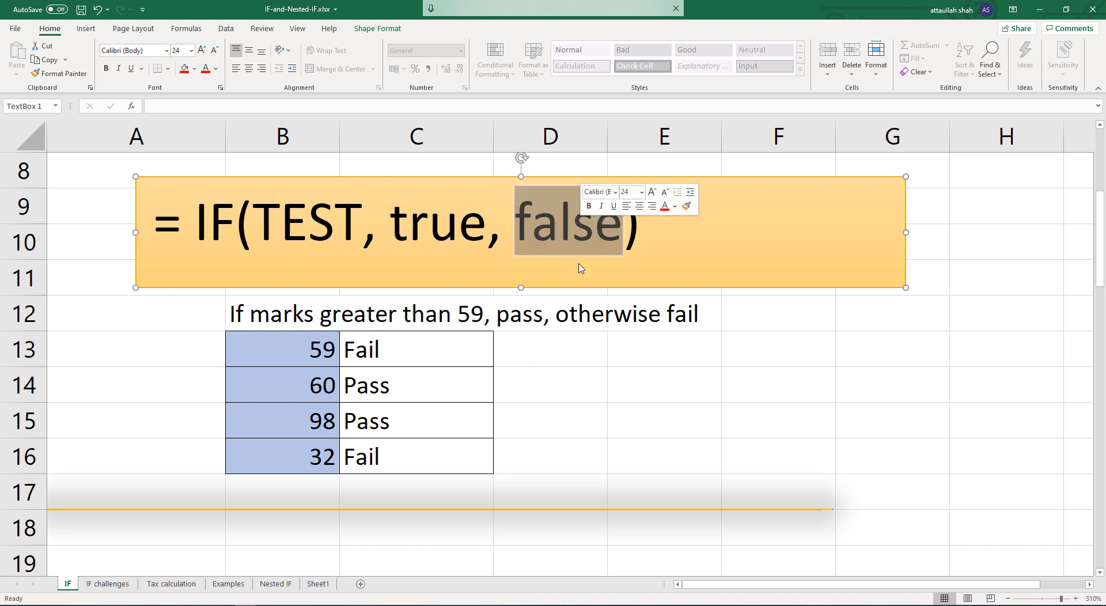
click(634, 424)
Clear the Results entries in C26:C29 of the student marks table.
scroll(634, 423, down, 3)
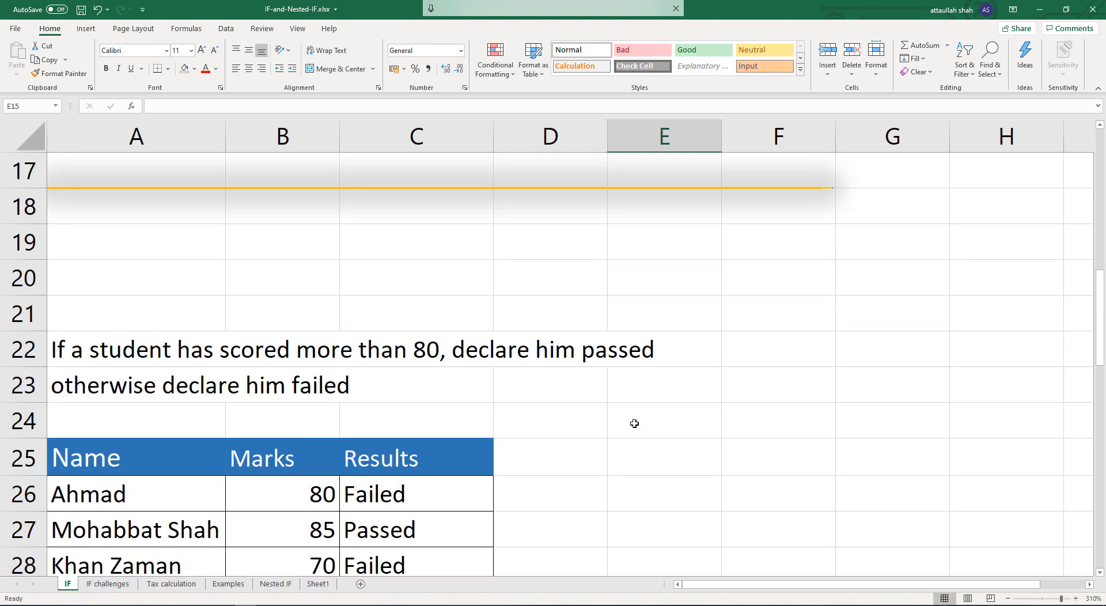
scroll(634, 423, down, 1)
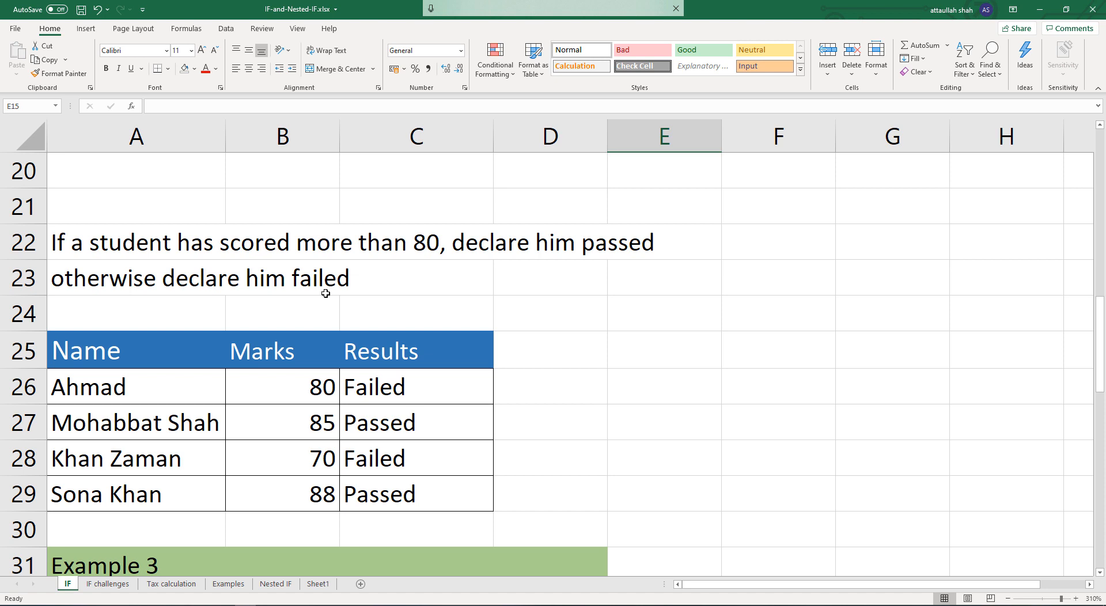
drag(401, 377, 398, 484)
key(Delete)
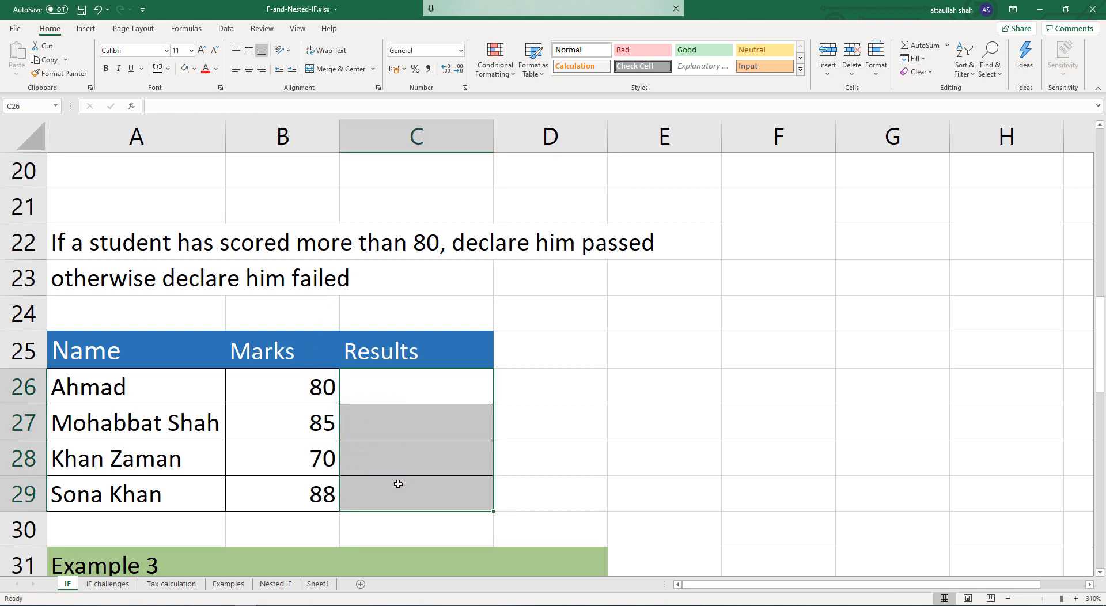
Enter the formula =IF(B26>80,"passed", "failed") in C26 of the student results table.
click(381, 387)
text(=)
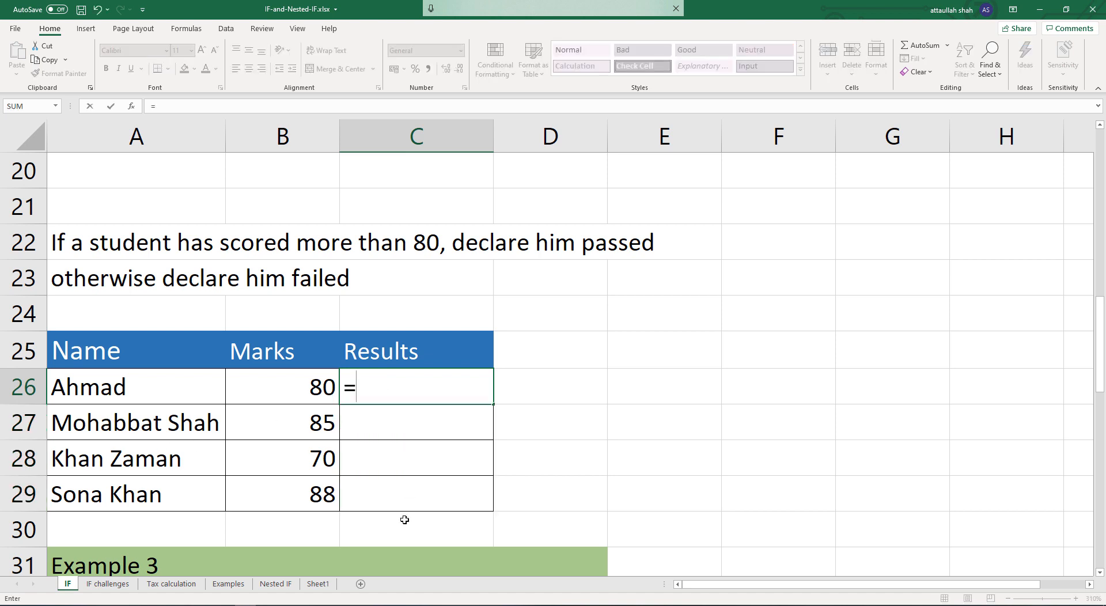
text(If)
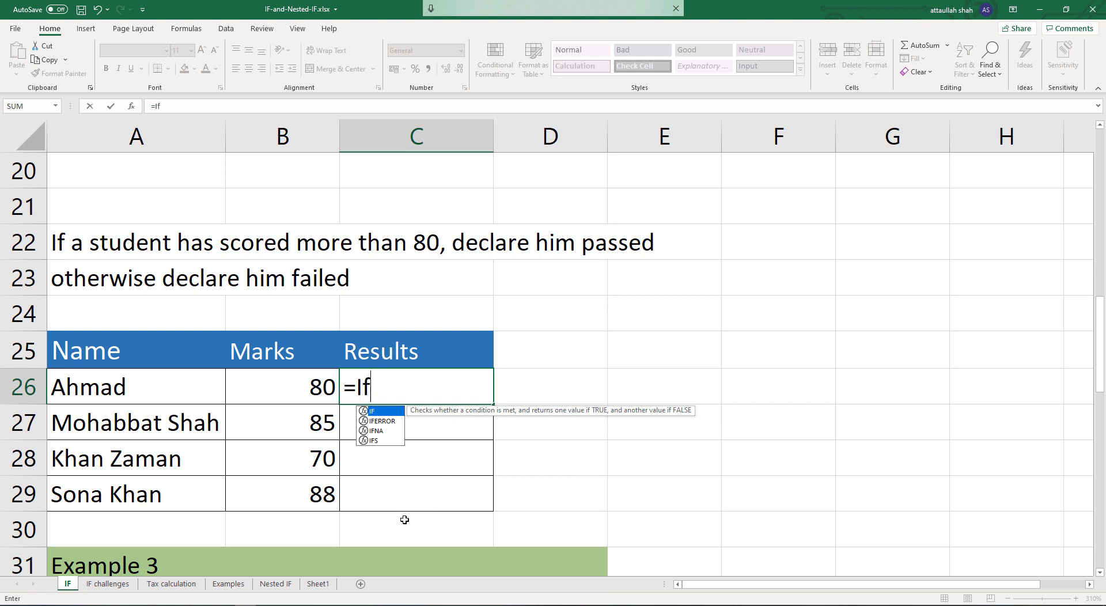
text(()
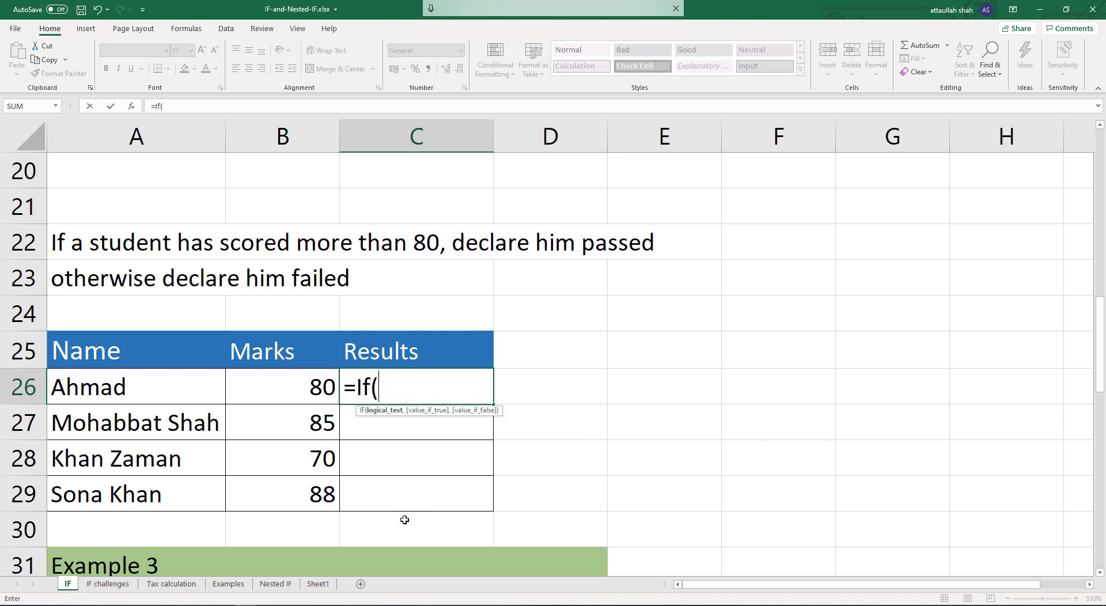
click(298, 391)
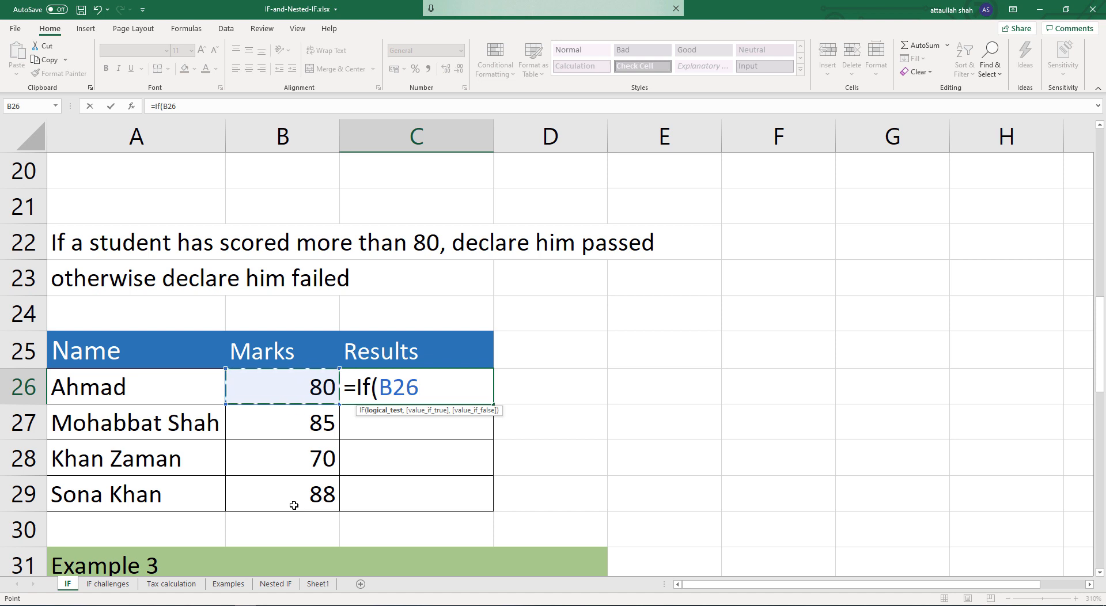
text(>80)
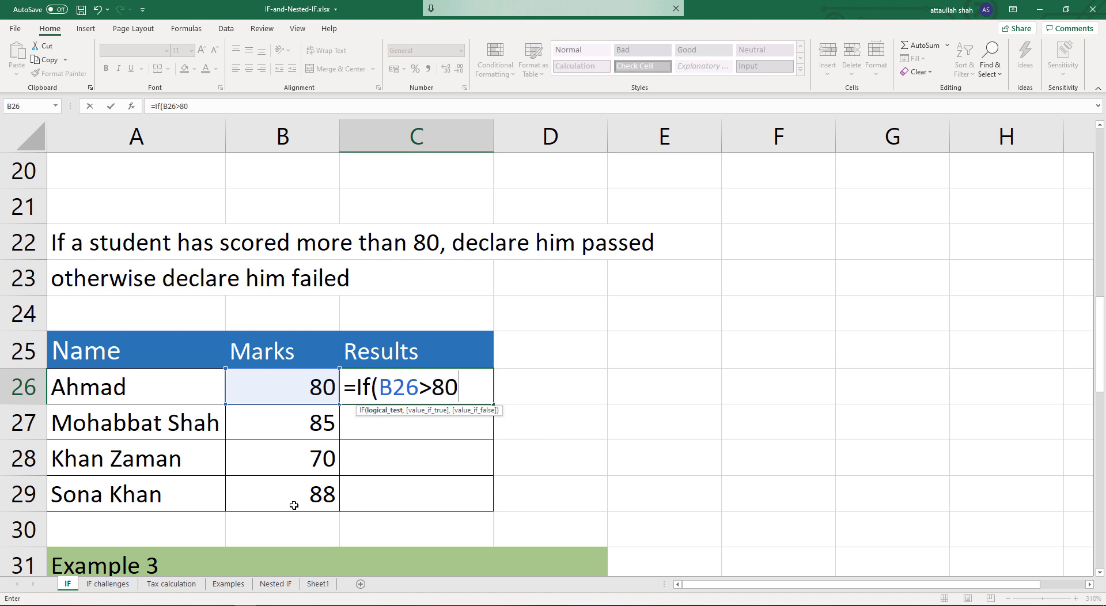
text(,")
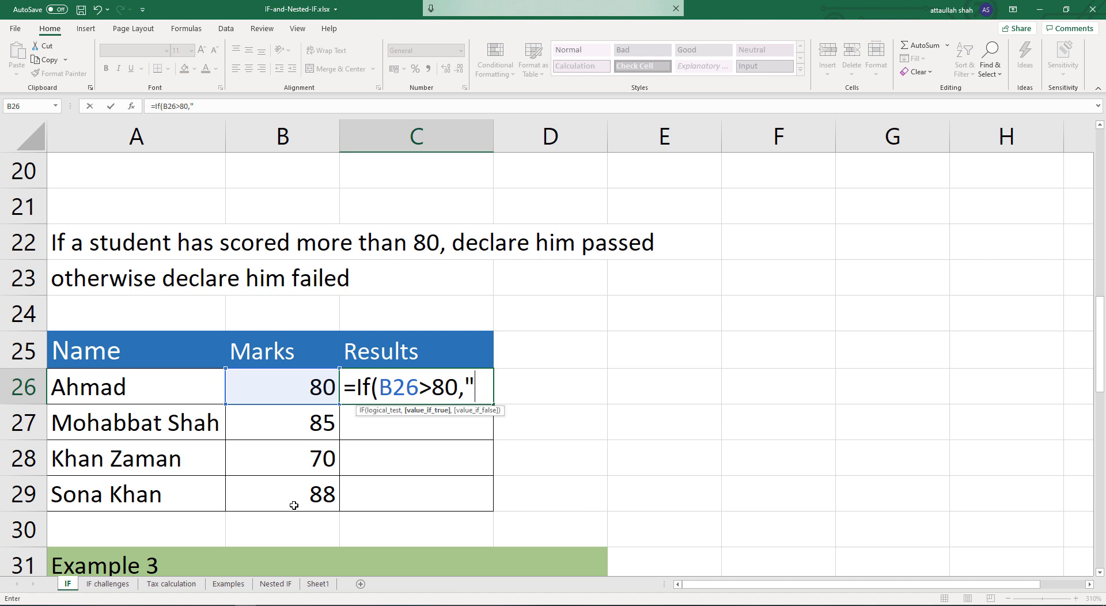
text(pass)
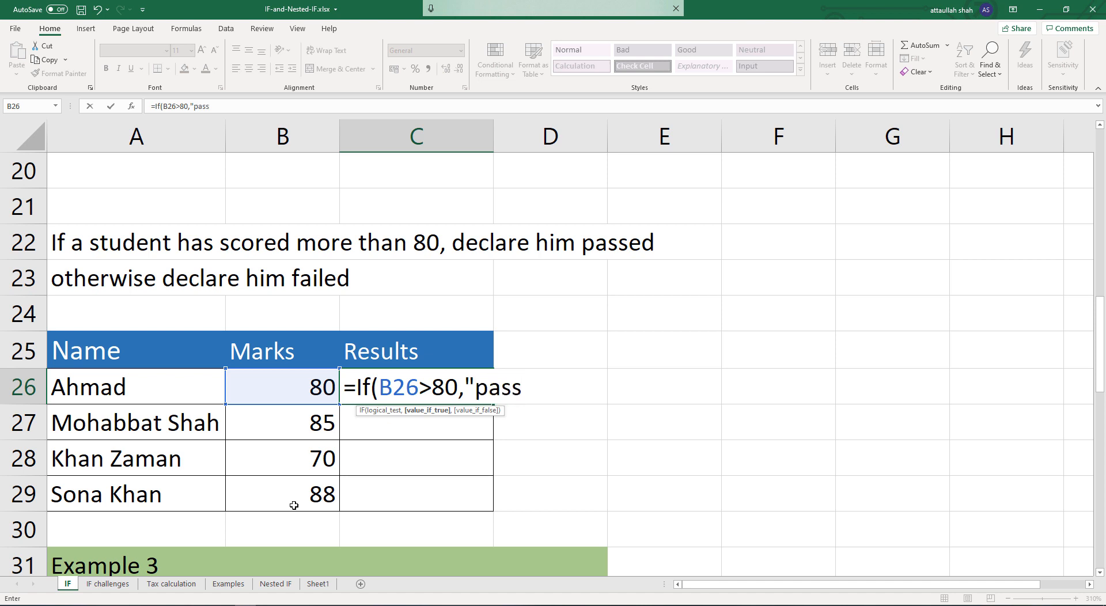
text(ed".)
key(BackSpace)
text(, )
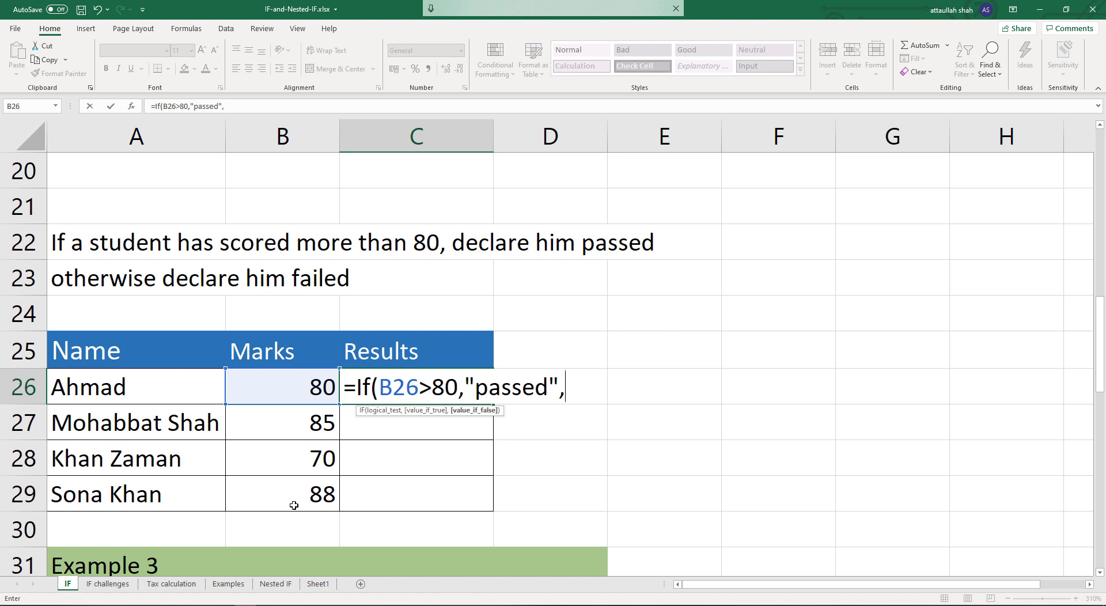
text("failed)
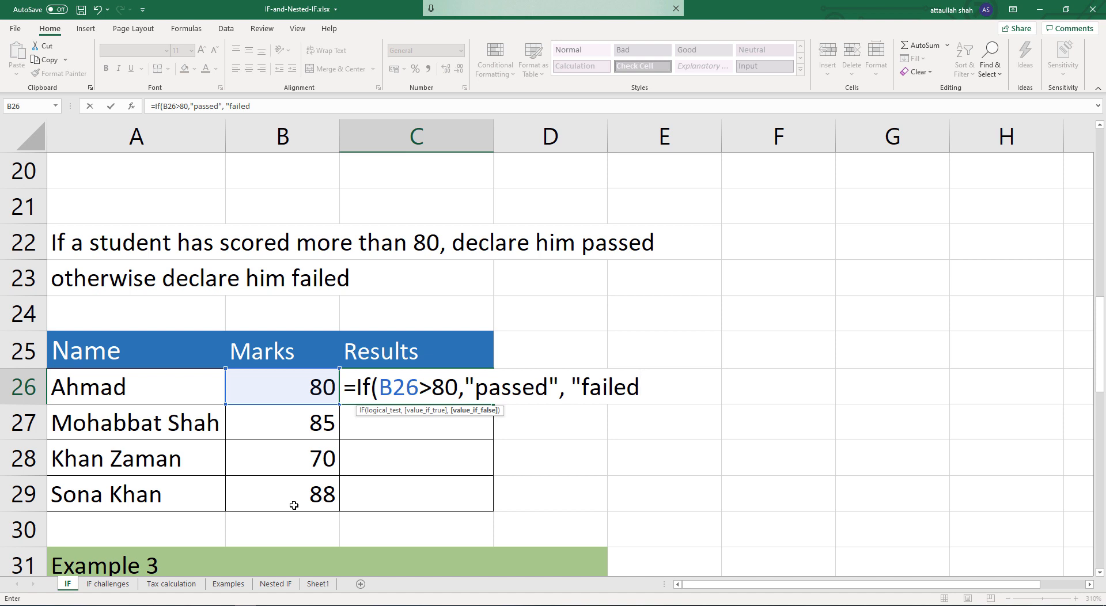
text("))
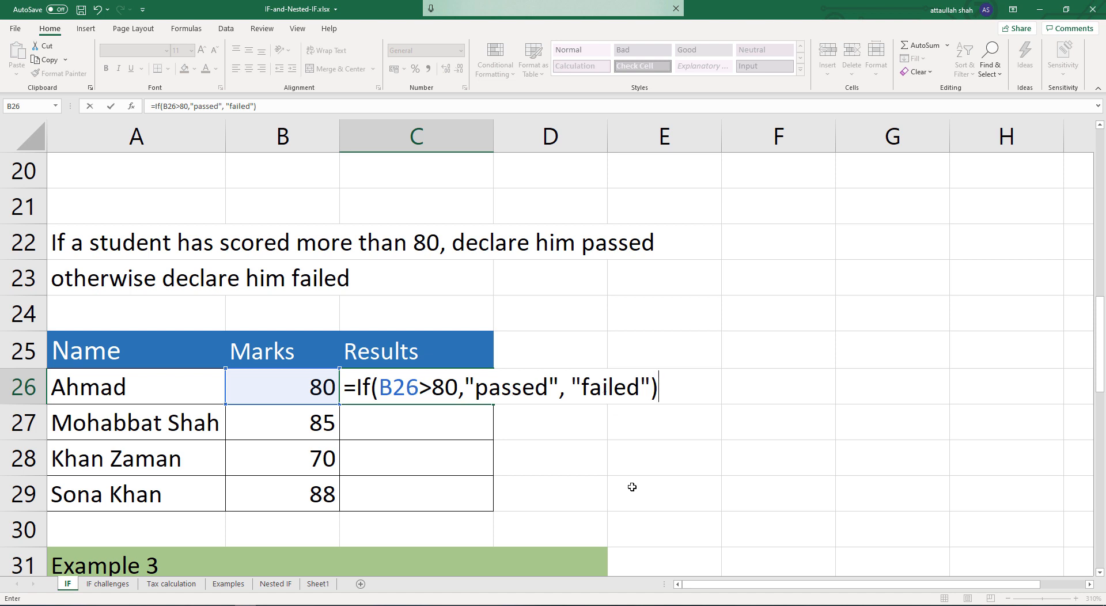
key(Return)
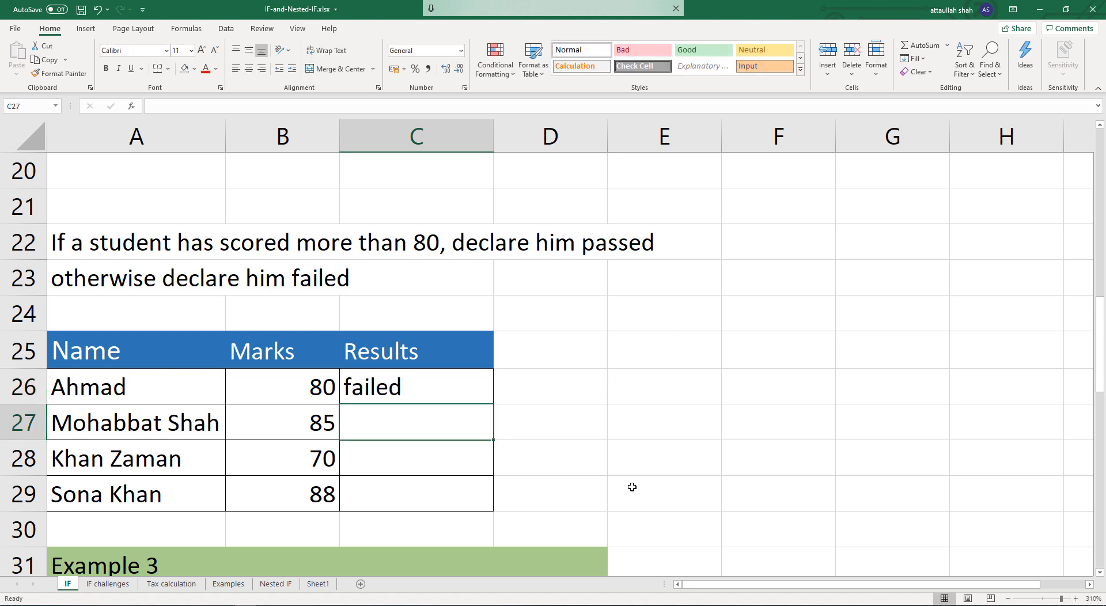
Fill C26's pass/fail formula down through C29 for the remaining students.
click(290, 380)
click(460, 390)
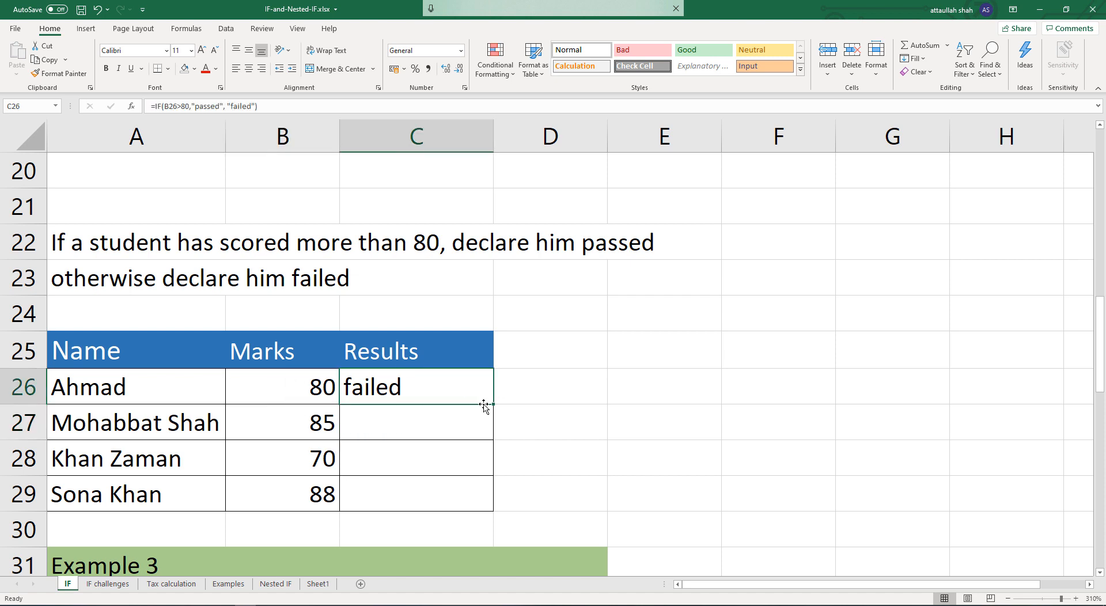
drag(487, 427, 494, 439)
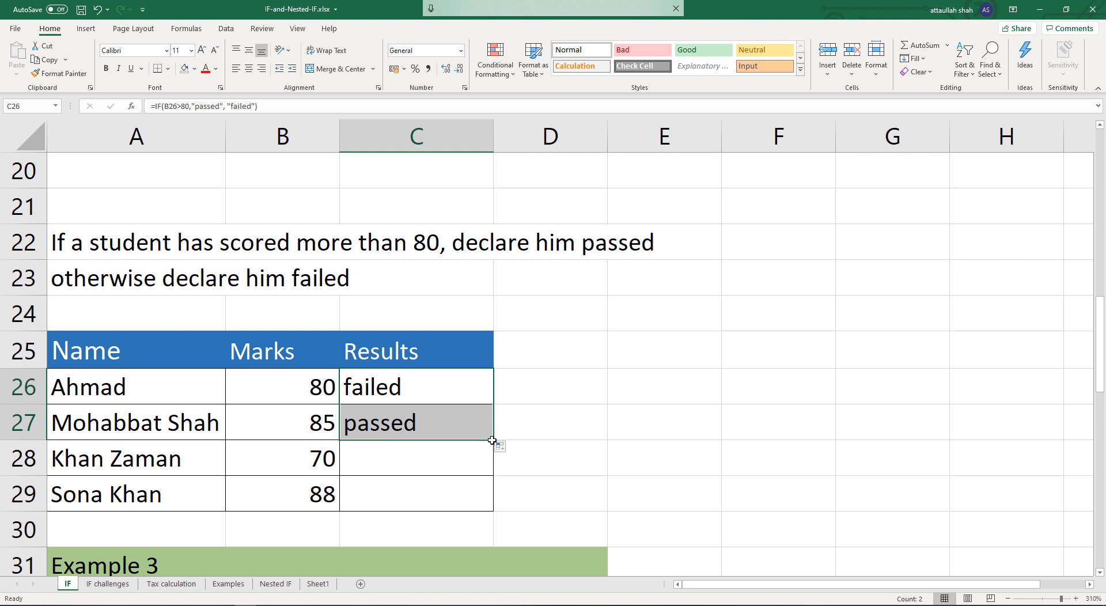
drag(494, 439, 491, 478)
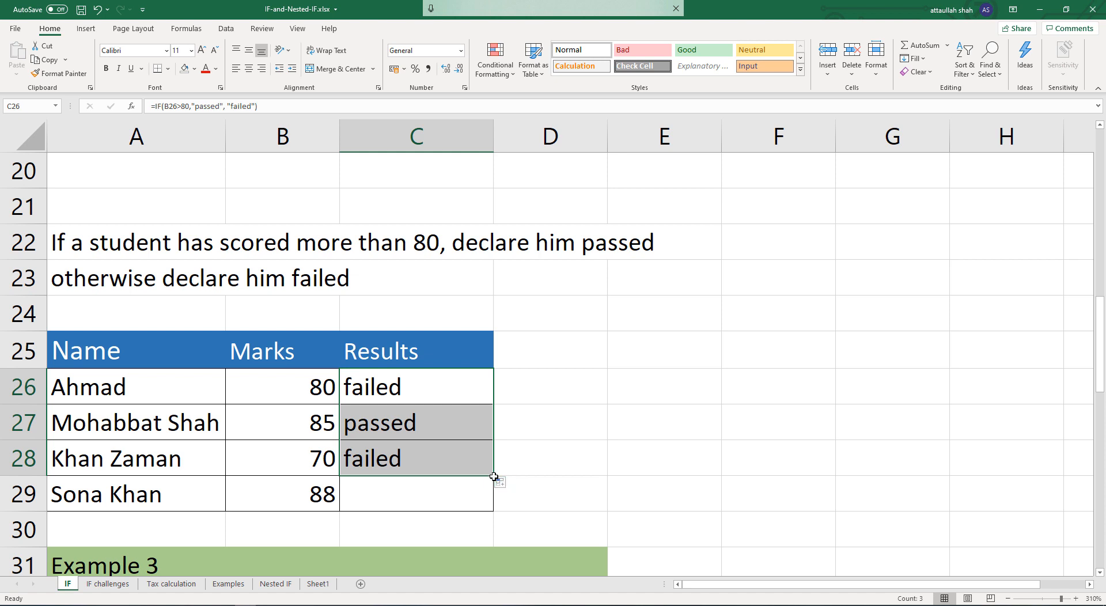
drag(493, 477, 493, 505)
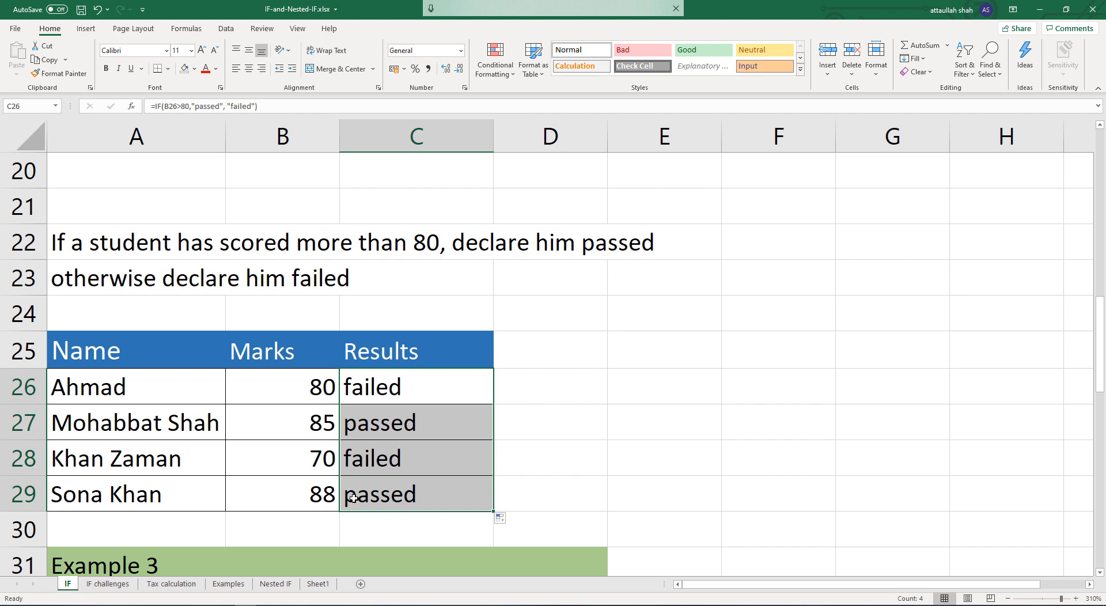
Enter the note "N outcomes -1 = If" in F32 beside the Example 3 bonus marks rules.
scroll(355, 498, down, 2)
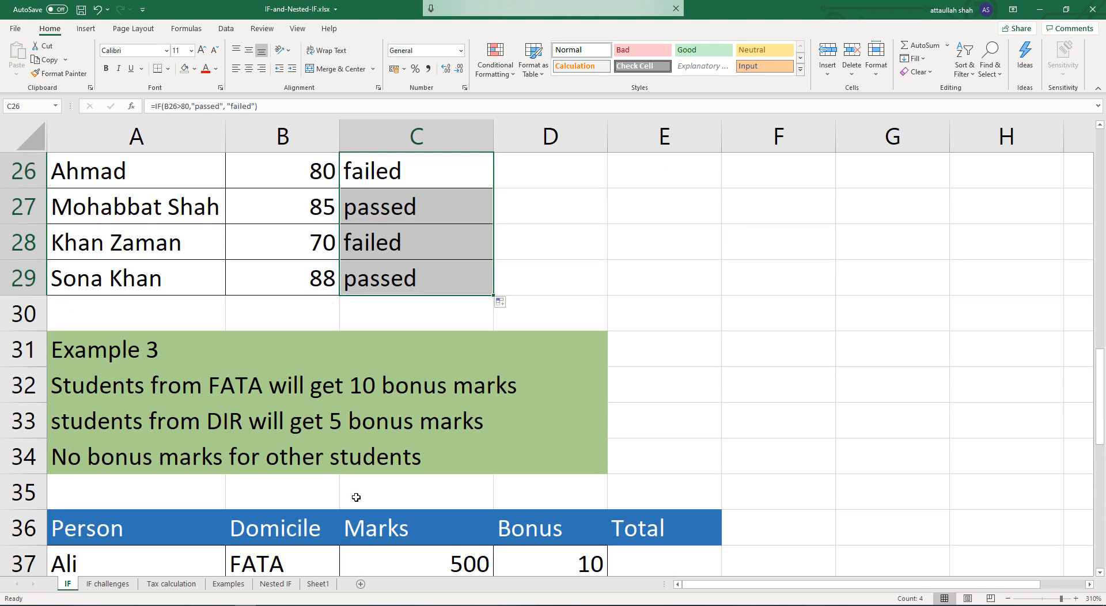
scroll(383, 431, down, 1)
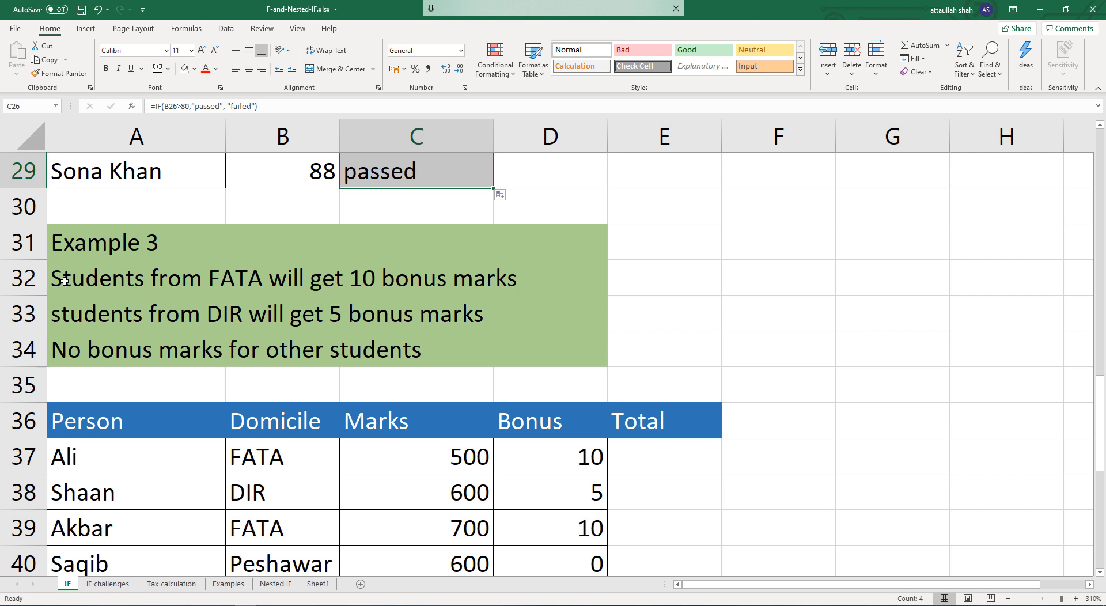
drag(66, 283, 503, 342)
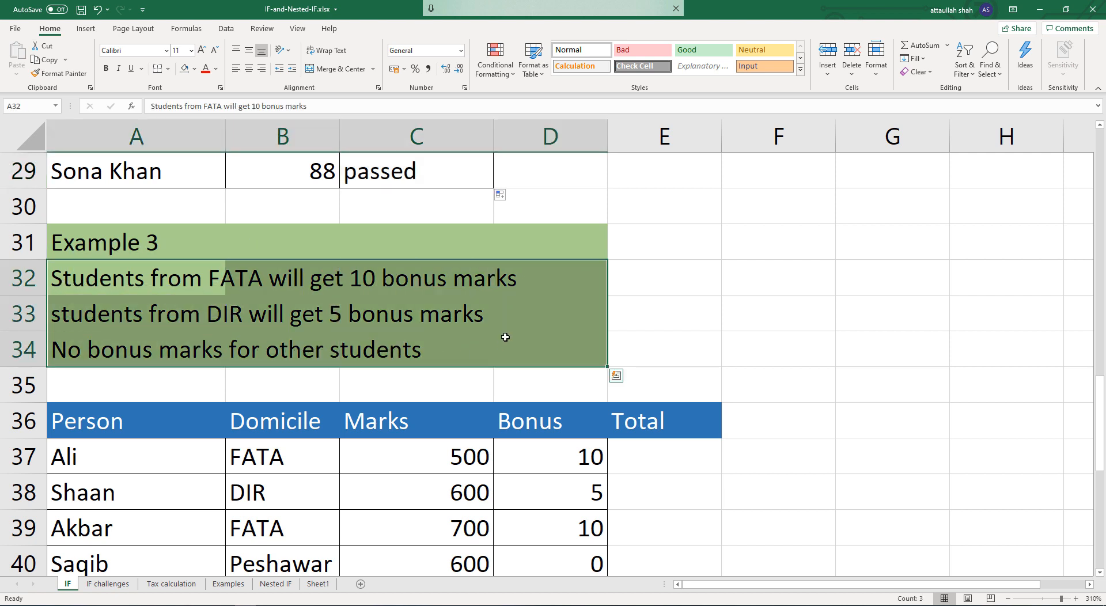
click(749, 299)
click(662, 277)
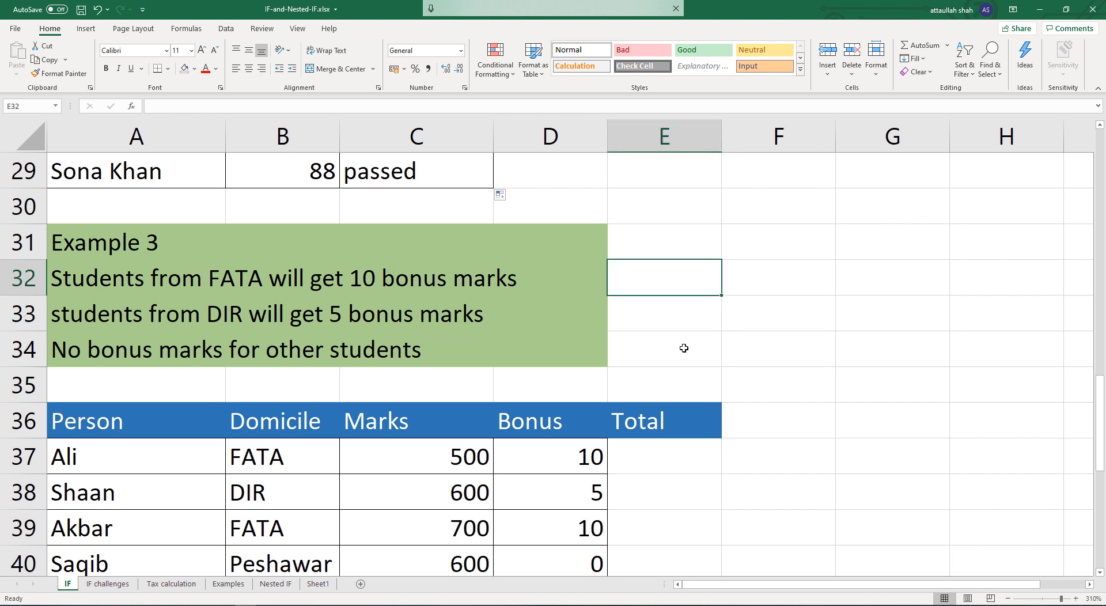
click(762, 288)
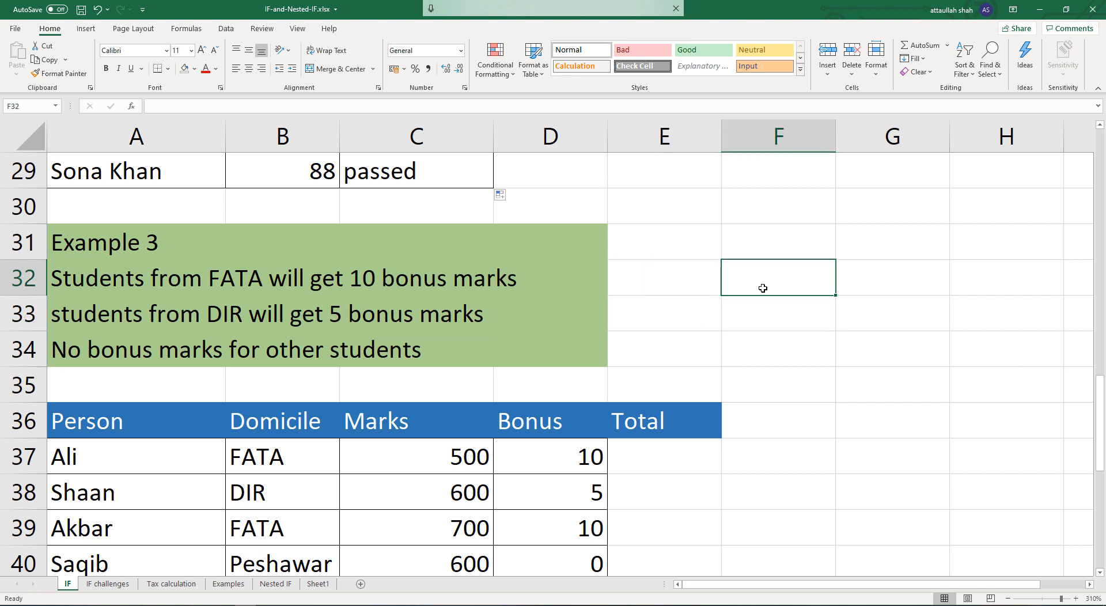
text(N)
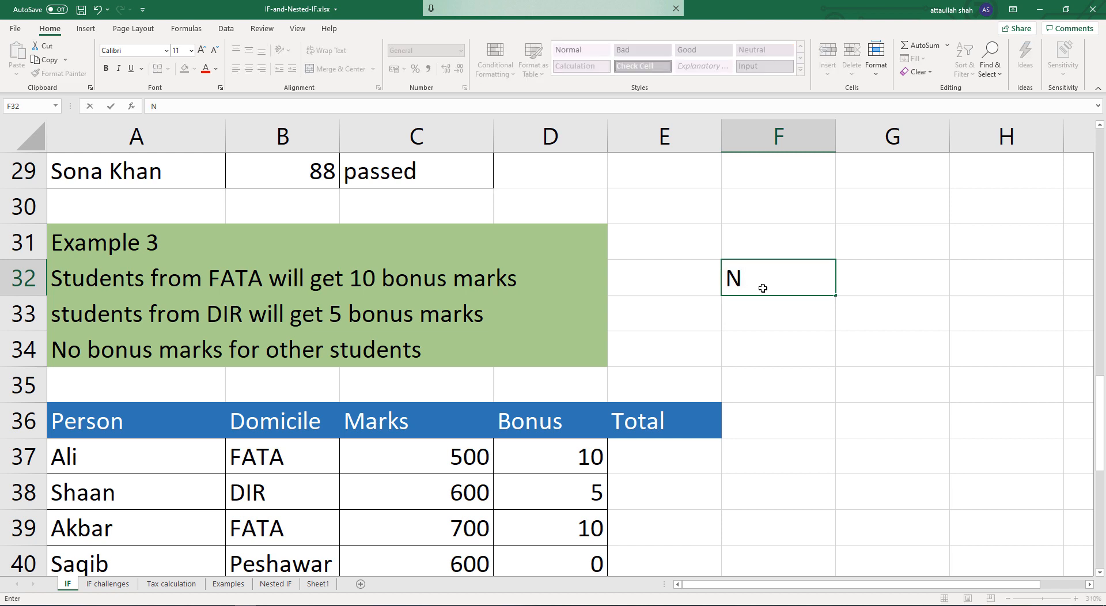
key(BackSpace)
text(N c)
key(BackSpace)
text(outcomes)
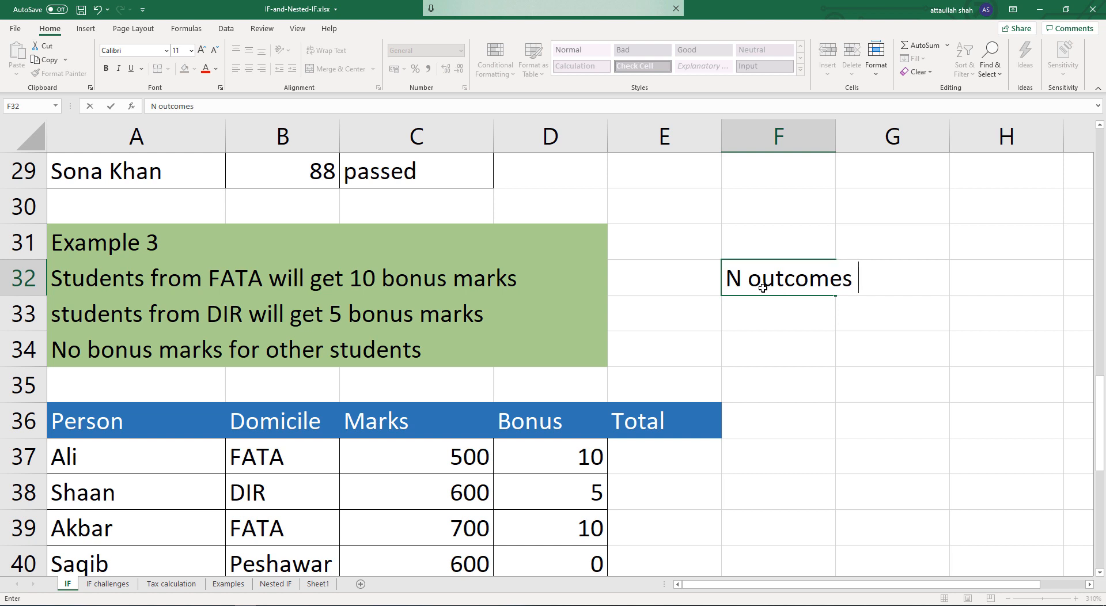
text( -1 = If)
key(Return)
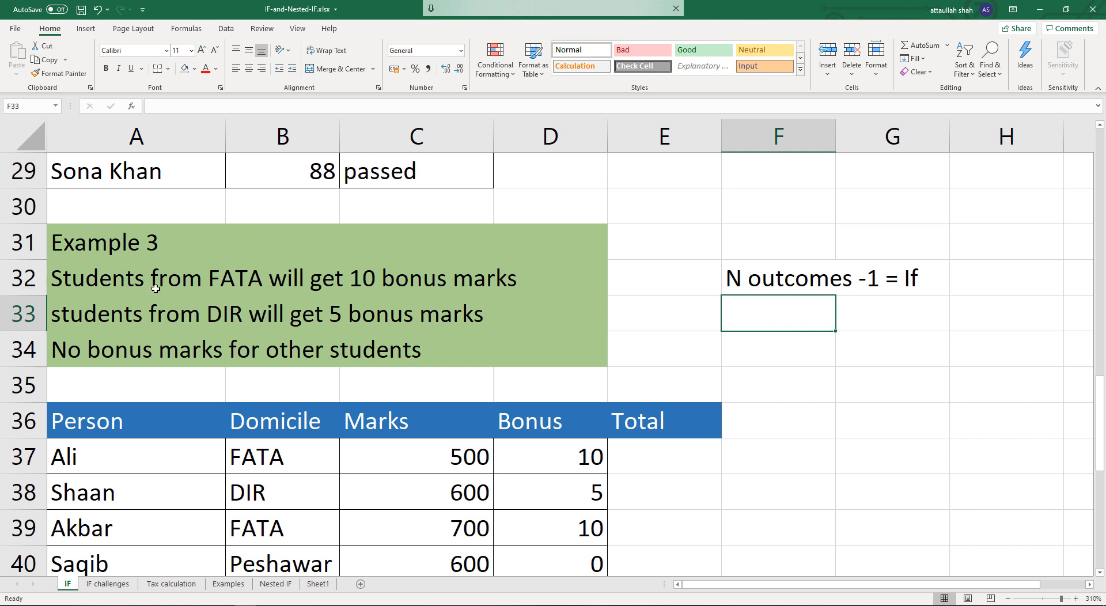
Review the three Example 3 bonus rules for FATA, DIR and other students in rows 32 to 34.
click(235, 277)
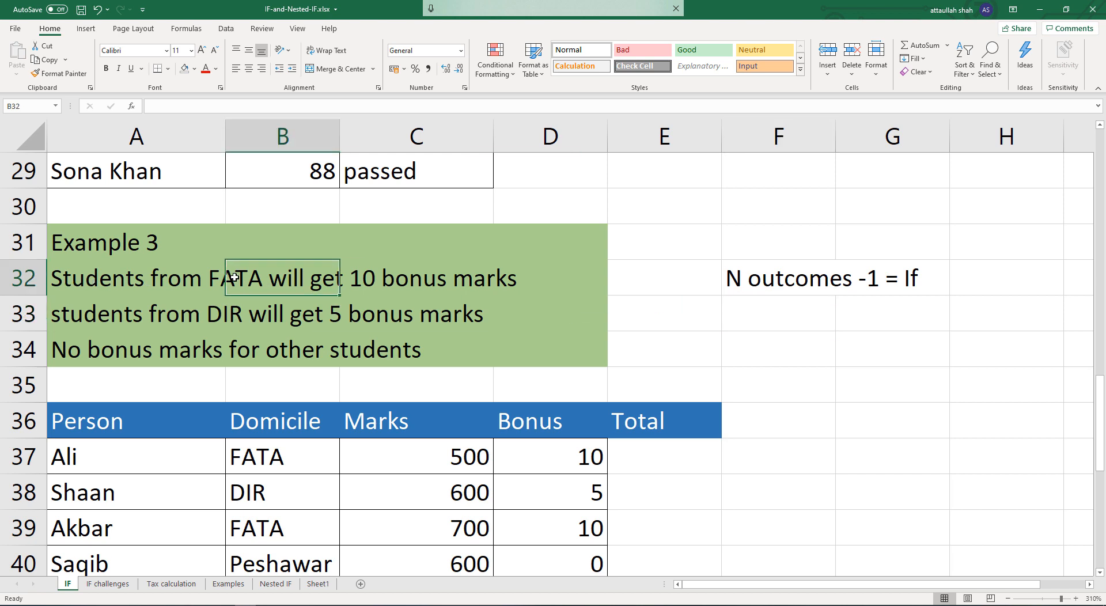
click(222, 316)
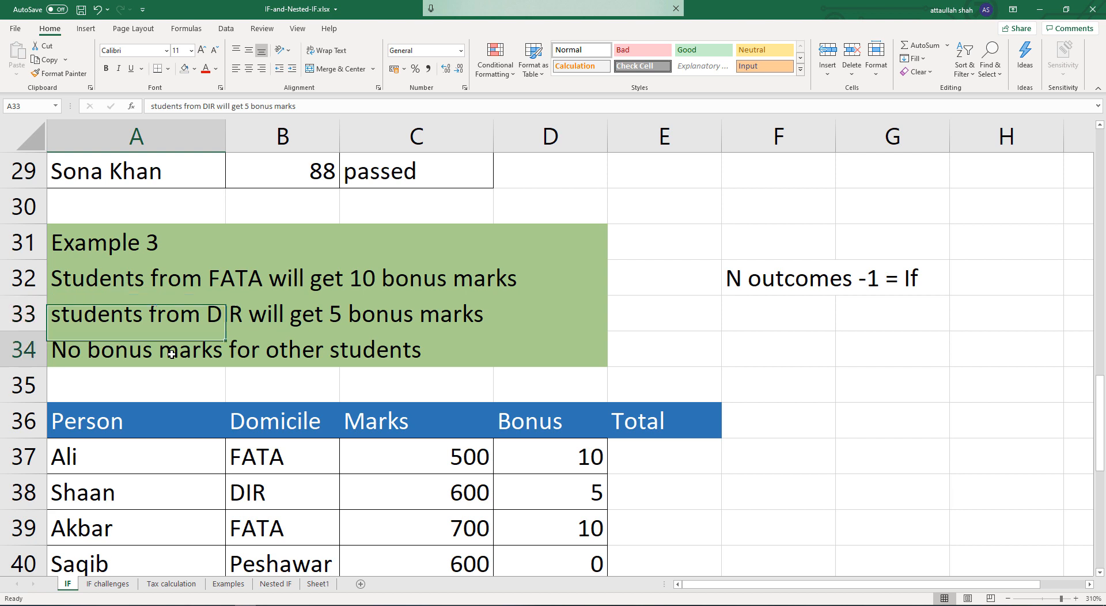
click(171, 353)
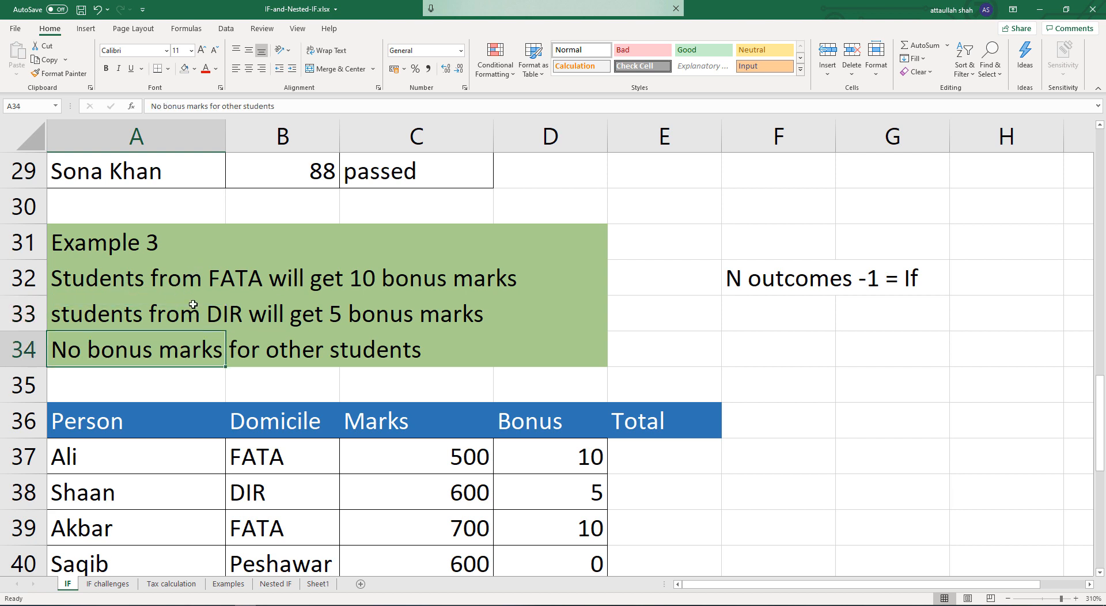
click(238, 281)
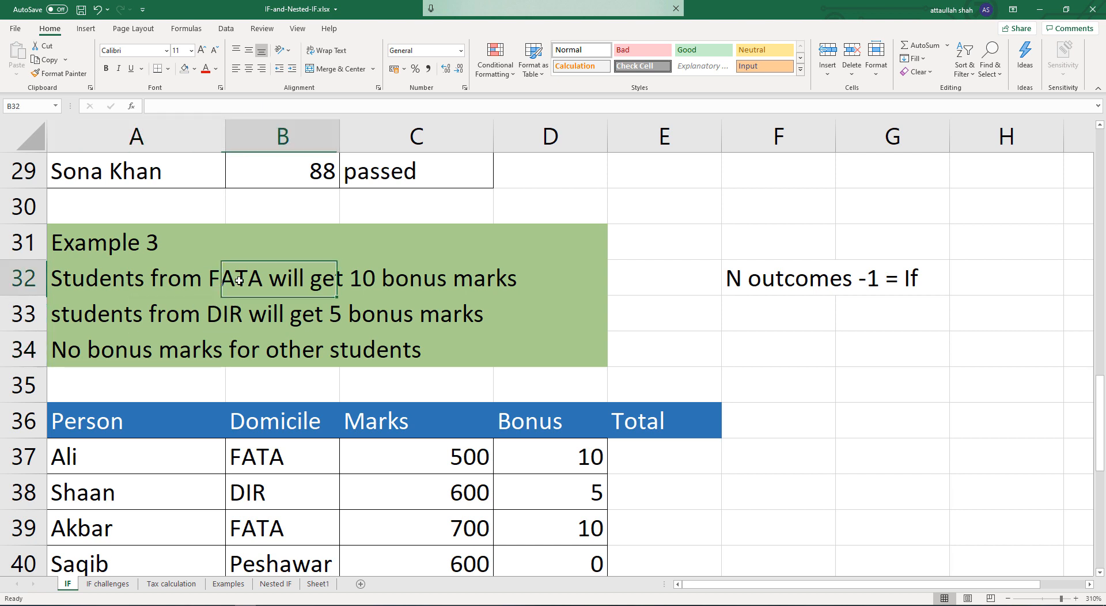
click(225, 311)
click(188, 353)
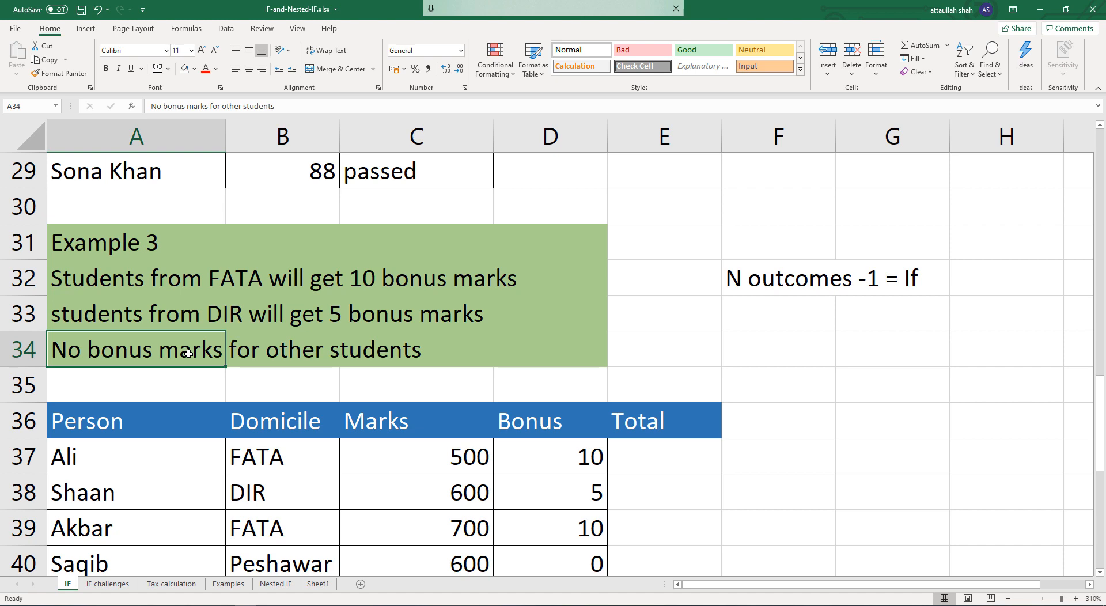
scroll(189, 354, down, 1)
scroll(259, 372, up, 1)
Examine the Domicile, Marks and Bonus columns and compare the bonus formulas in D37:D39 with the Example 3 rules.
click(279, 425)
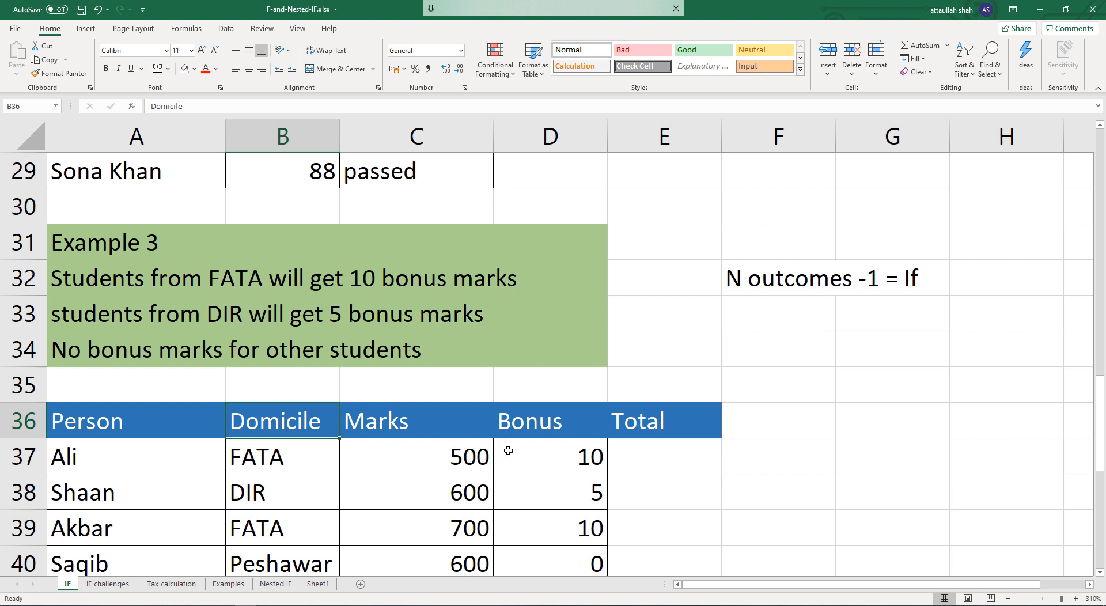
drag(403, 427, 421, 562)
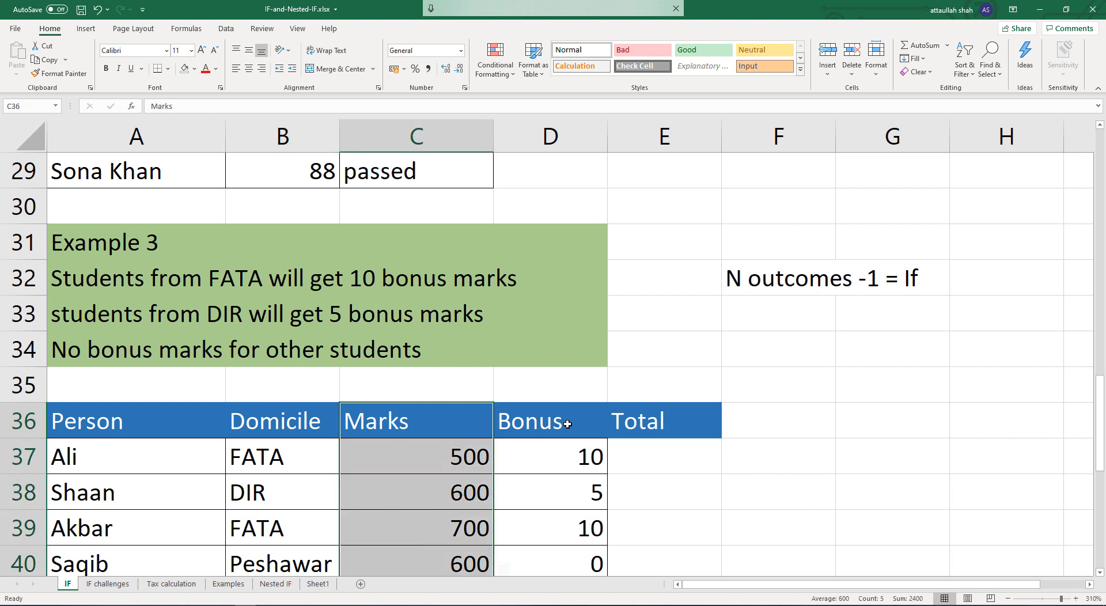
drag(581, 451, 574, 560)
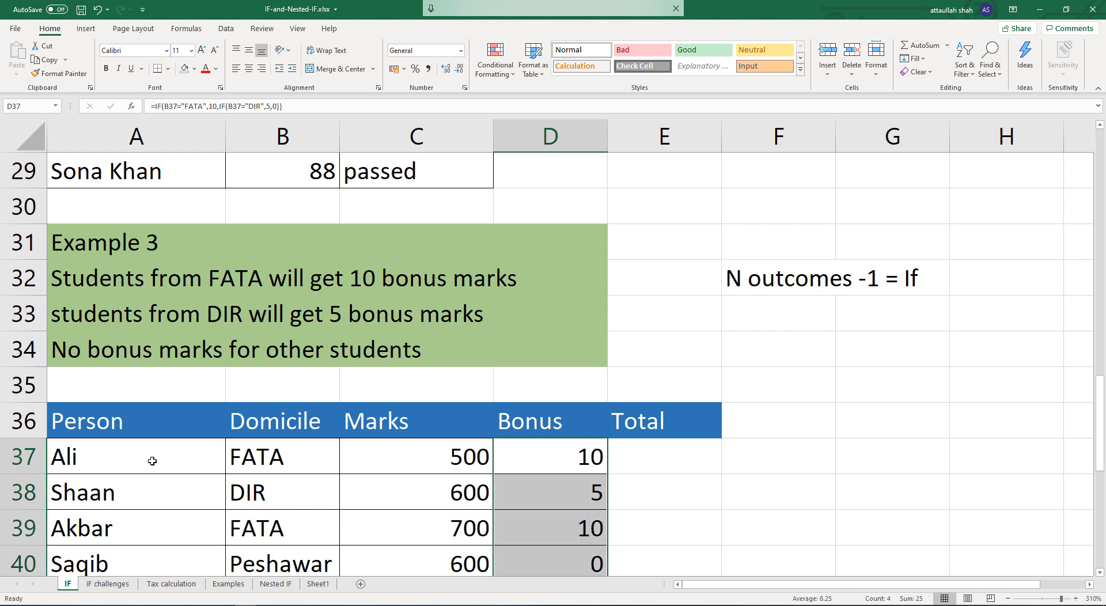
click(328, 457)
click(569, 464)
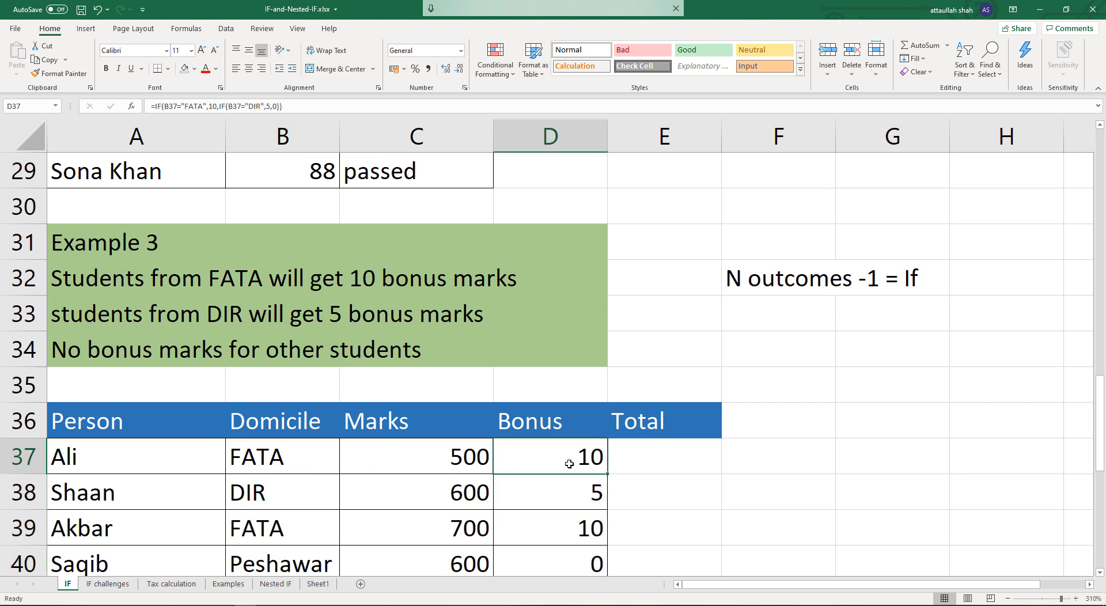
drag(101, 282, 500, 289)
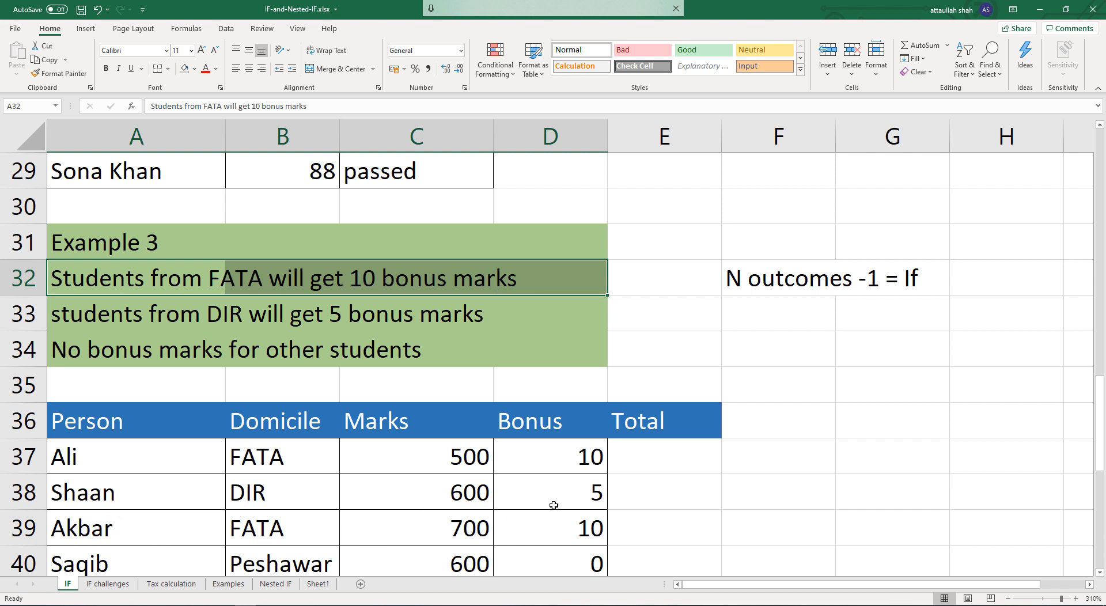
drag(553, 492, 615, 496)
click(575, 496)
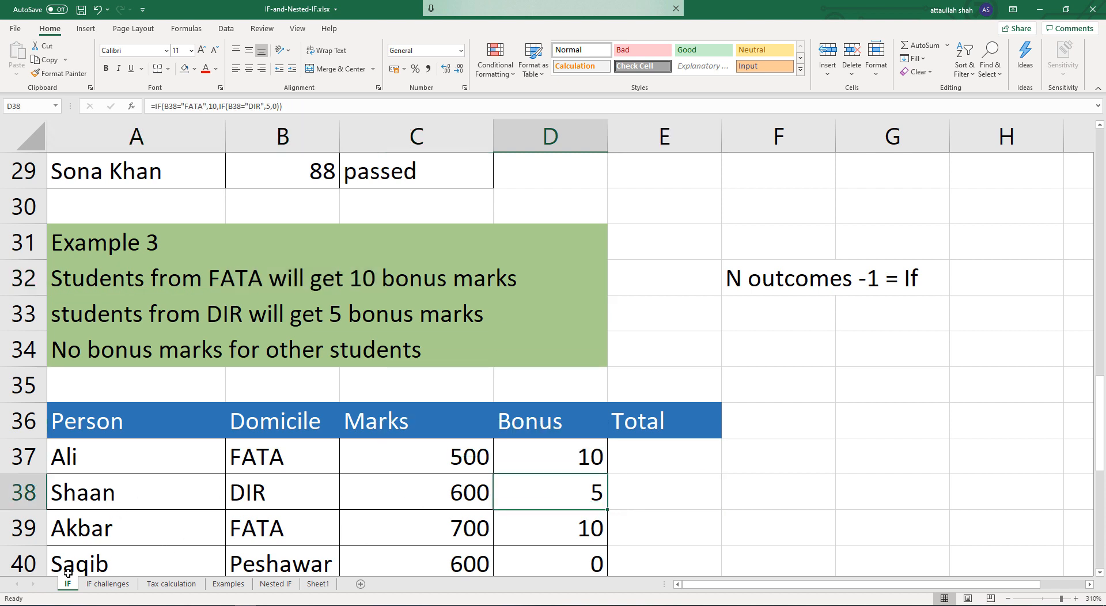
click(575, 535)
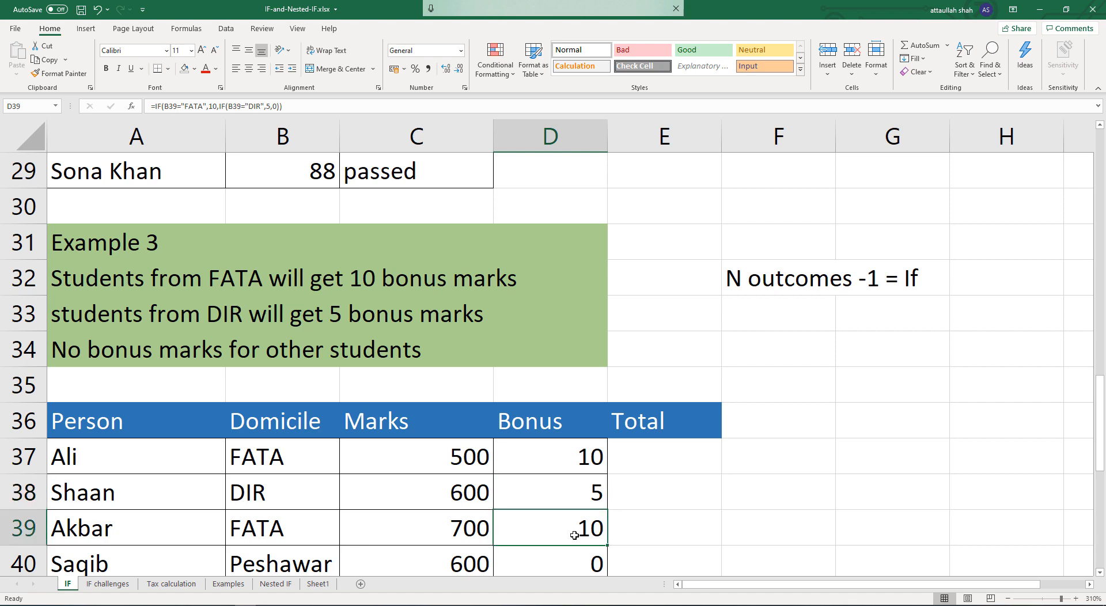
Check the bonus formula in D40, and clear the existing bonus formulas from D37:D40.
scroll(403, 530, down, 1)
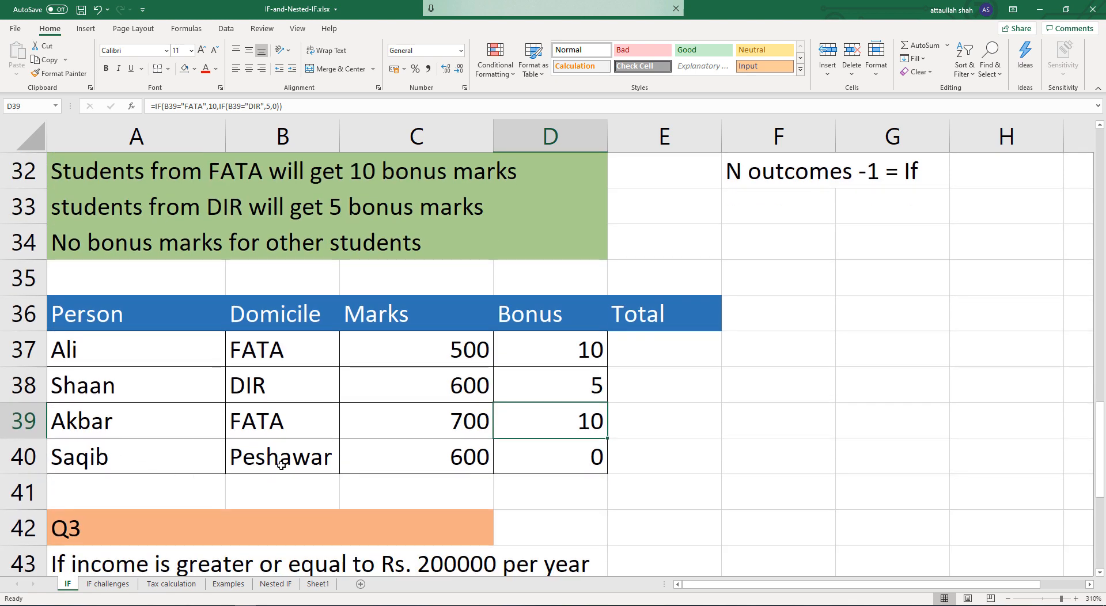
click(562, 463)
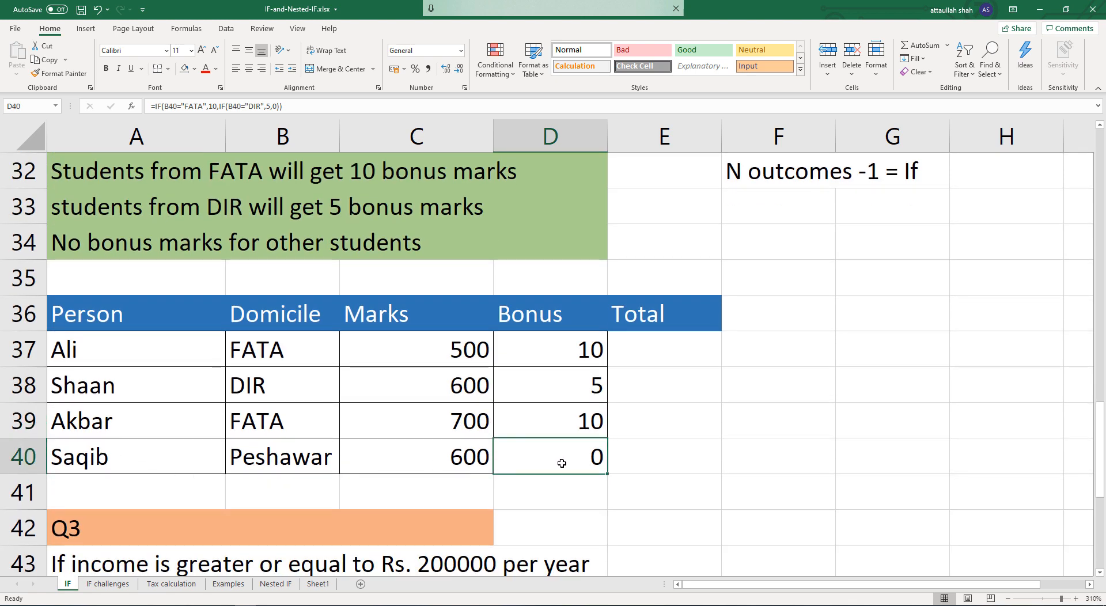
drag(568, 348, 573, 441)
key(Delete)
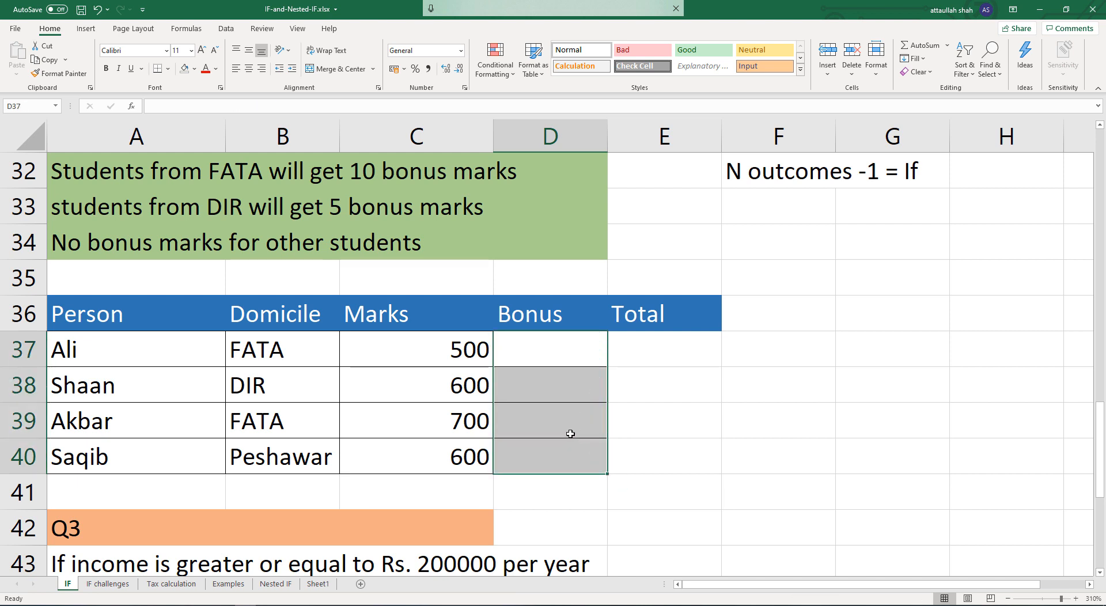
Begin an IF formula in D37 that tests B37="FATA" and gives 10 bonus marks when true.
click(553, 348)
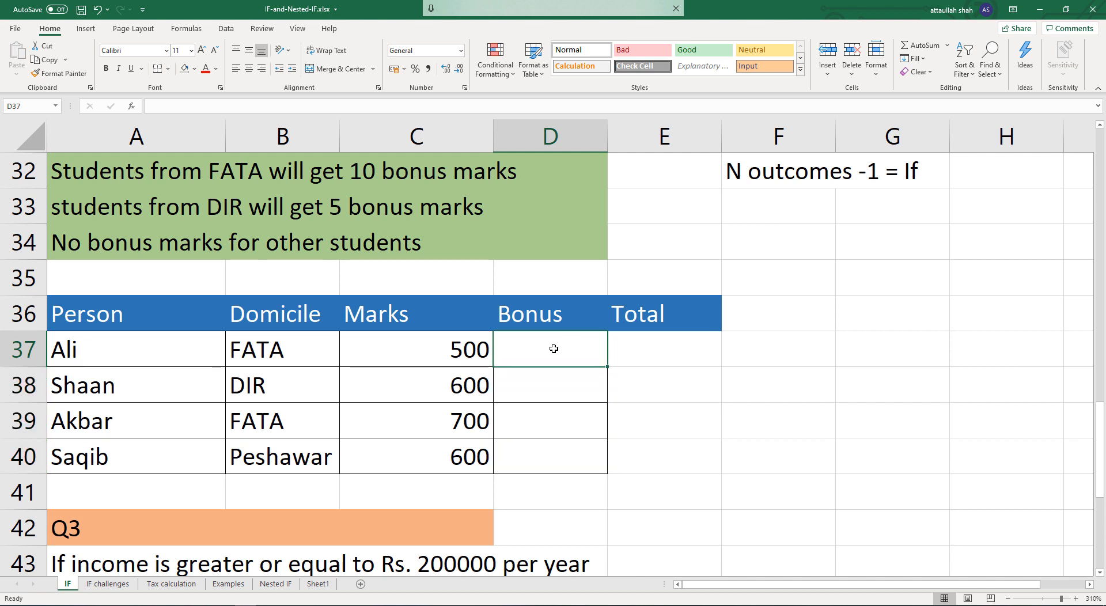
text(=i)
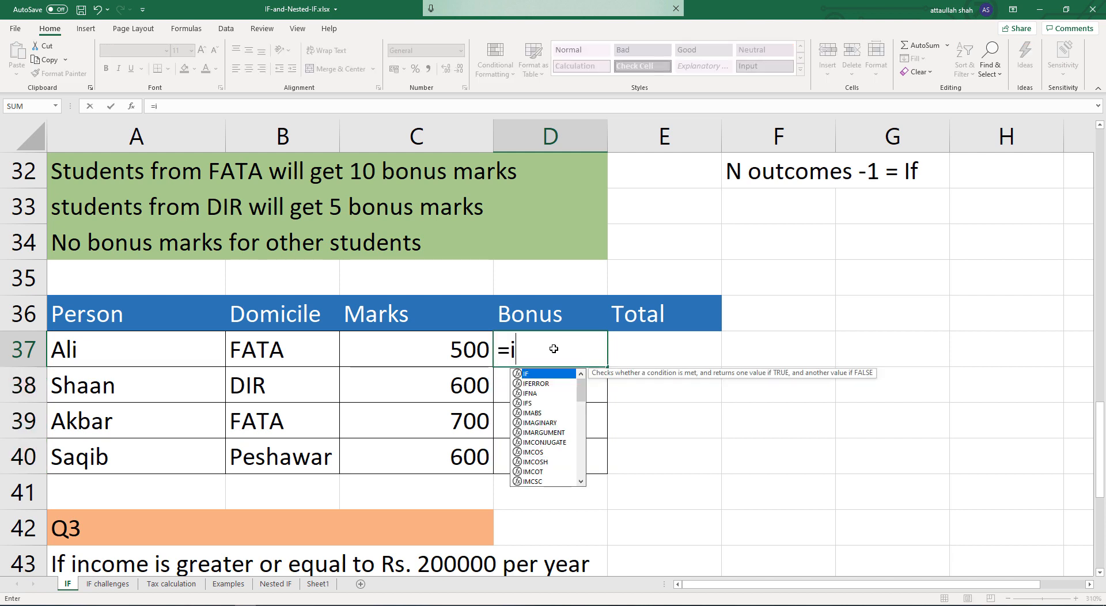
text(f()
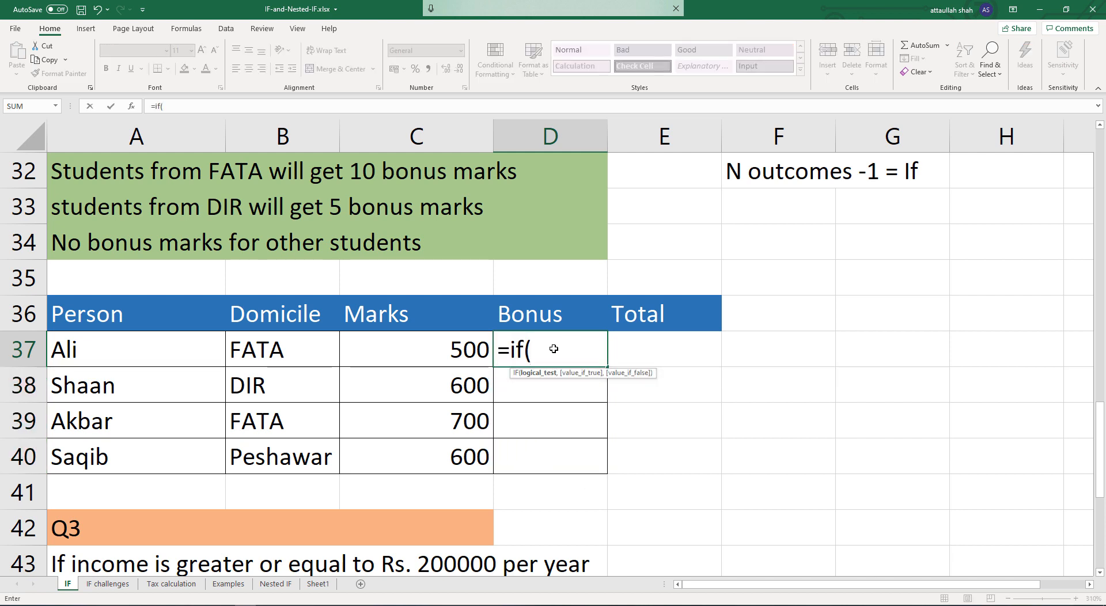
click(262, 352)
text(=")
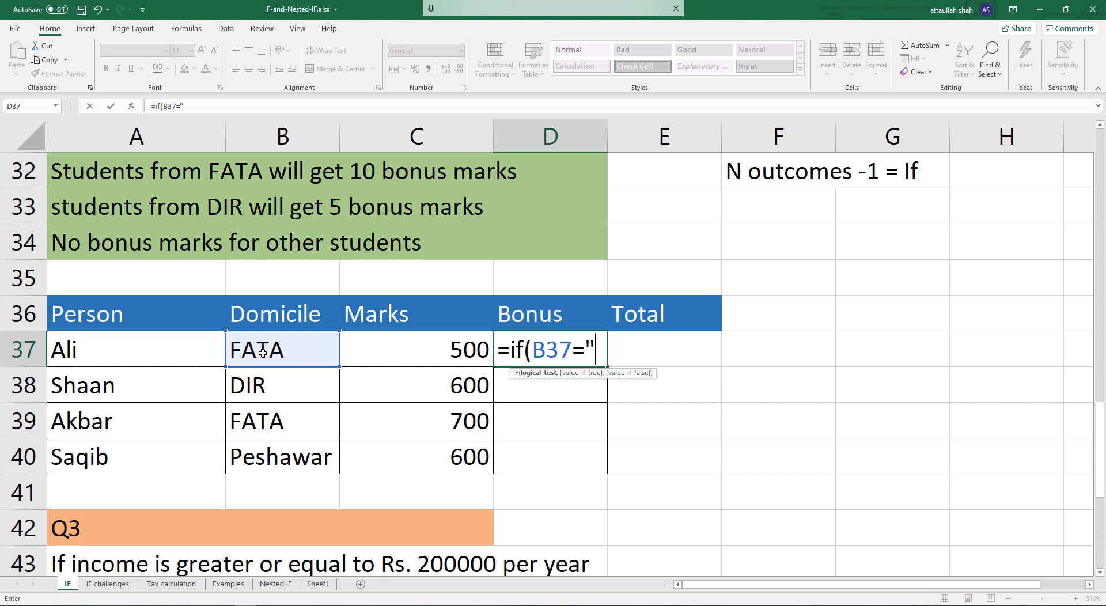
text(FATA)
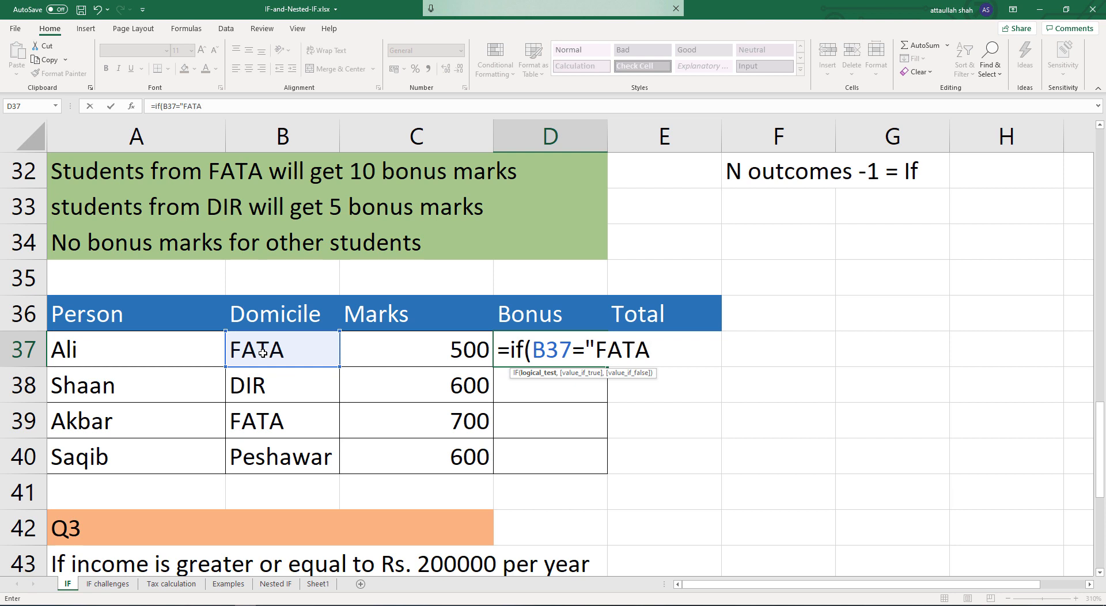
text(")
drag(586, 344, 662, 352)
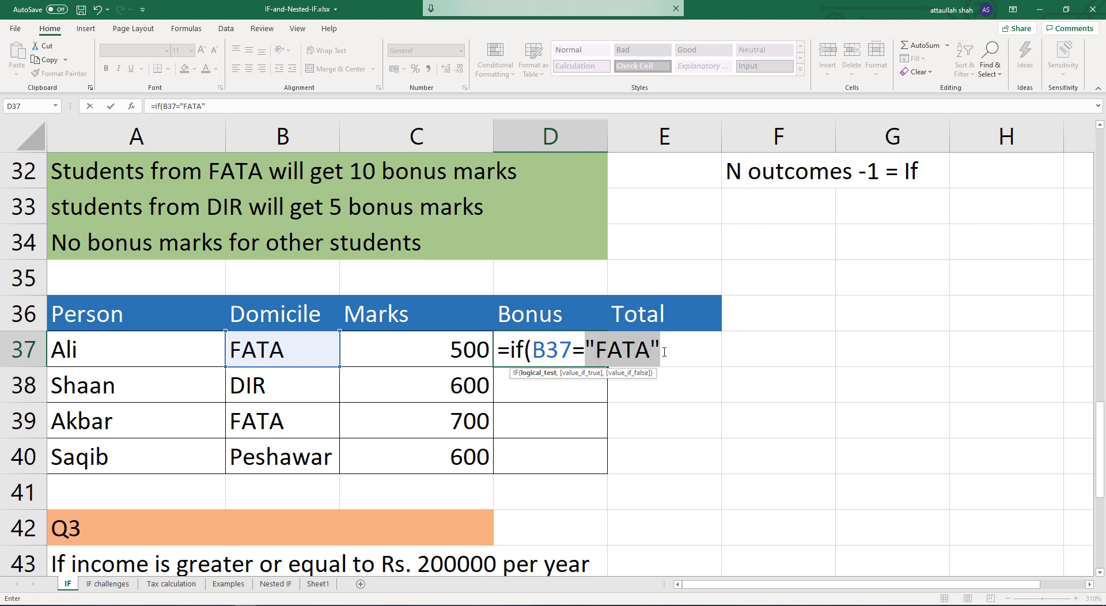
click(666, 347)
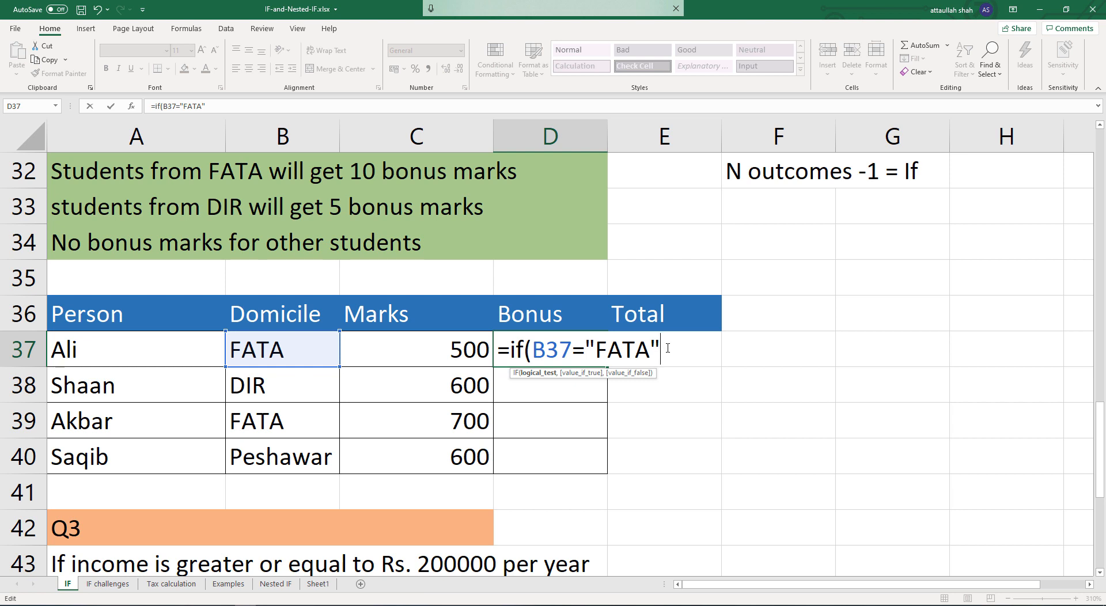
text(,)
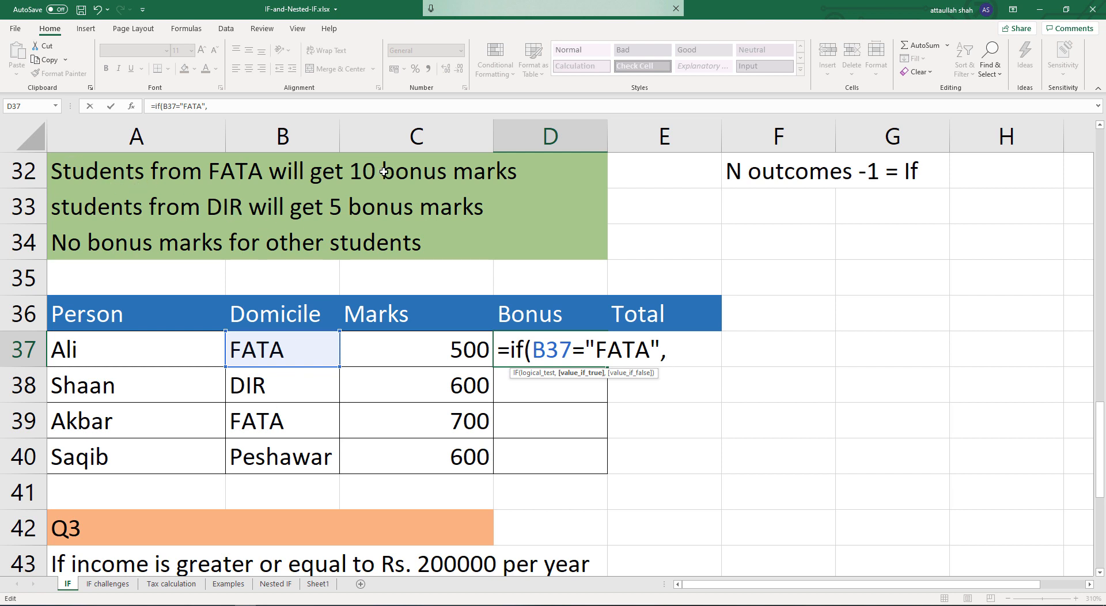
text(10)
text(,)
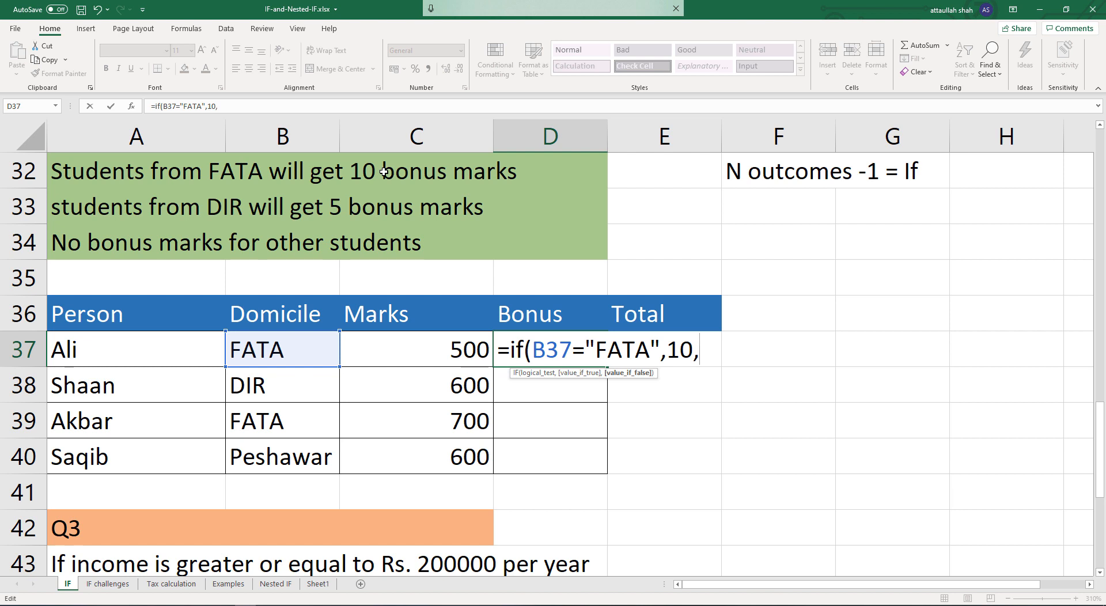
Complete D37's formula with a nested IF that tests B37="DIR", giving 5 when true and 0 otherwise.
text( if)
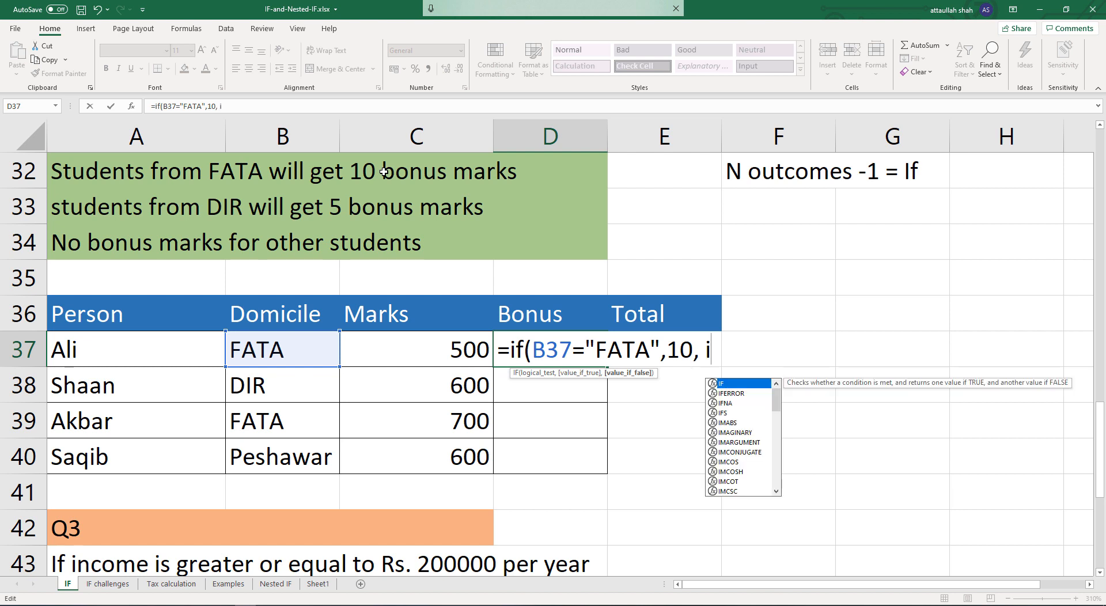
text(()
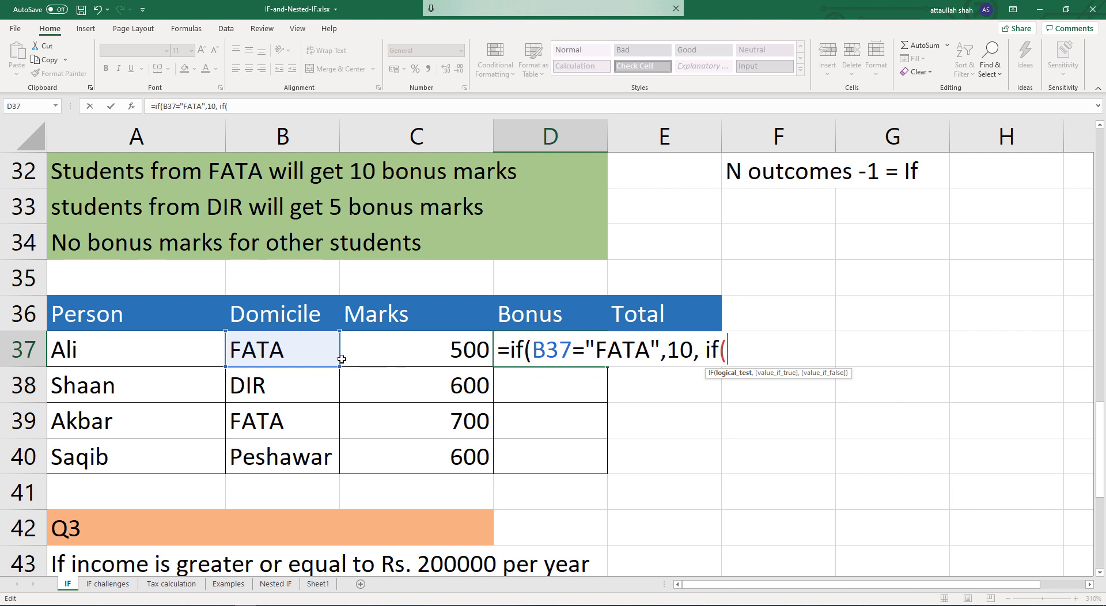
click(266, 350)
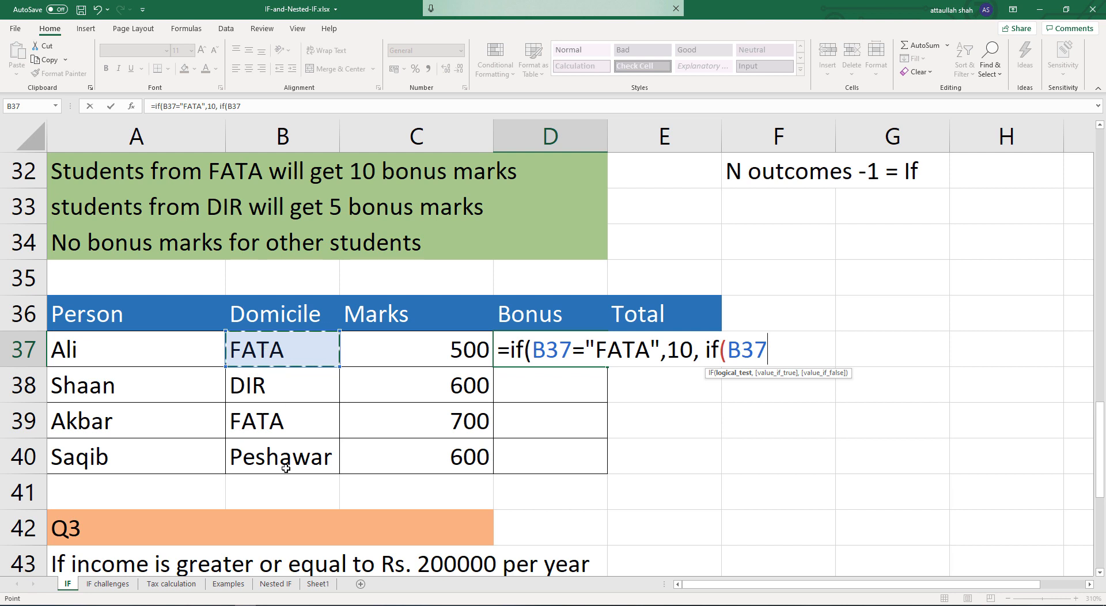
text(=)
text(")
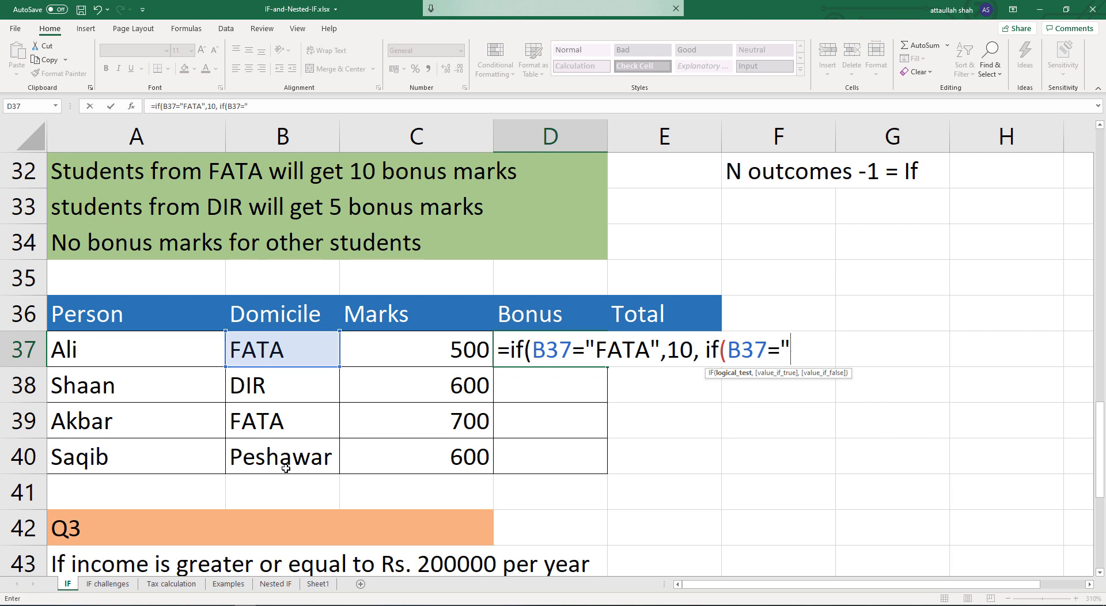
text(DIR",)
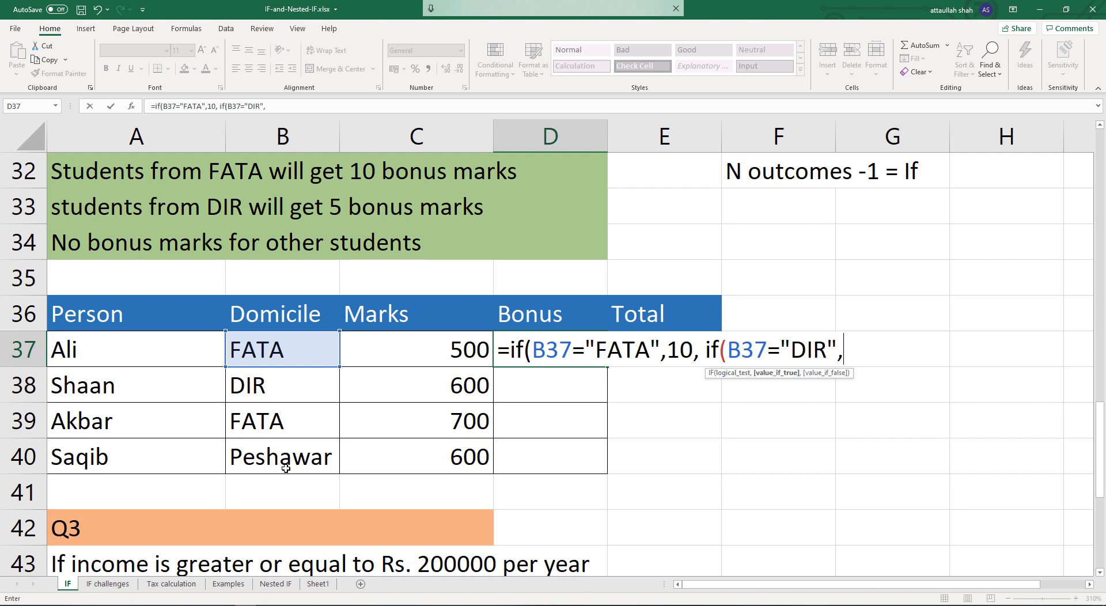
text(5,)
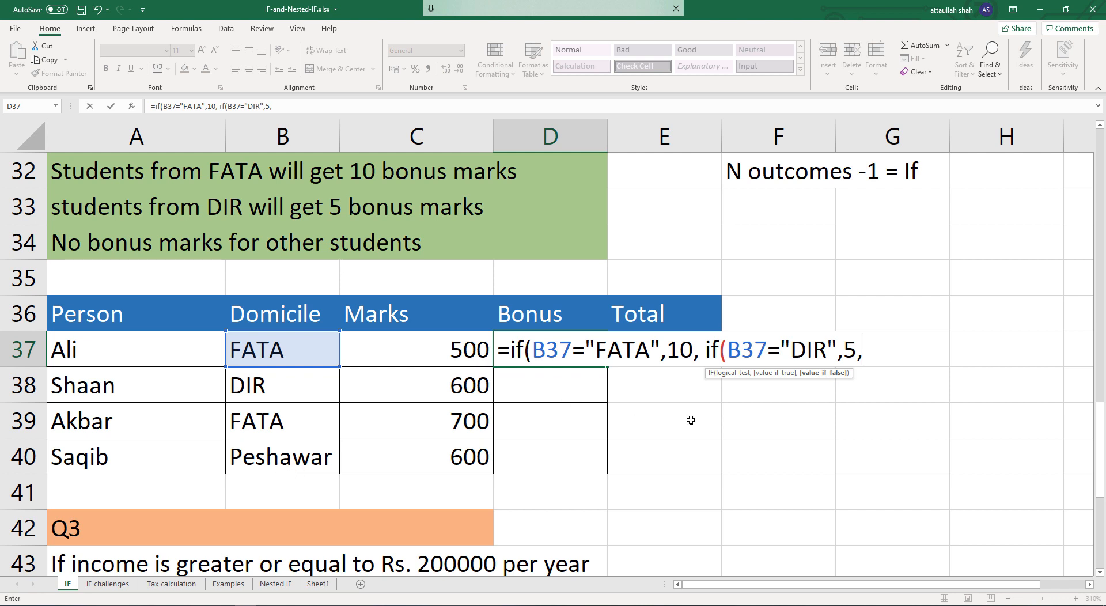
text(0)))
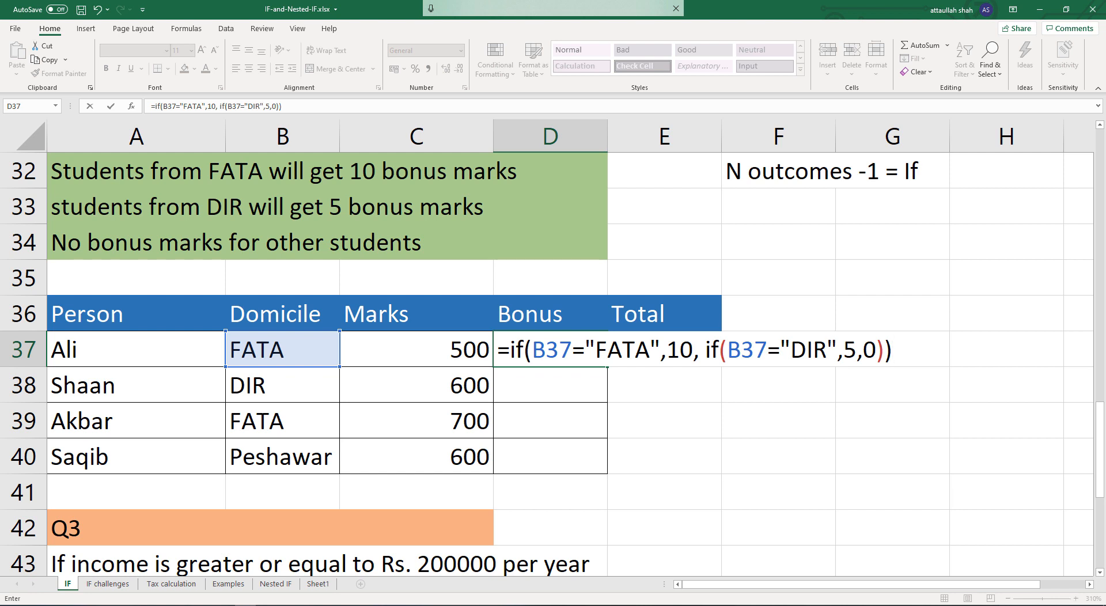
click(287, 605)
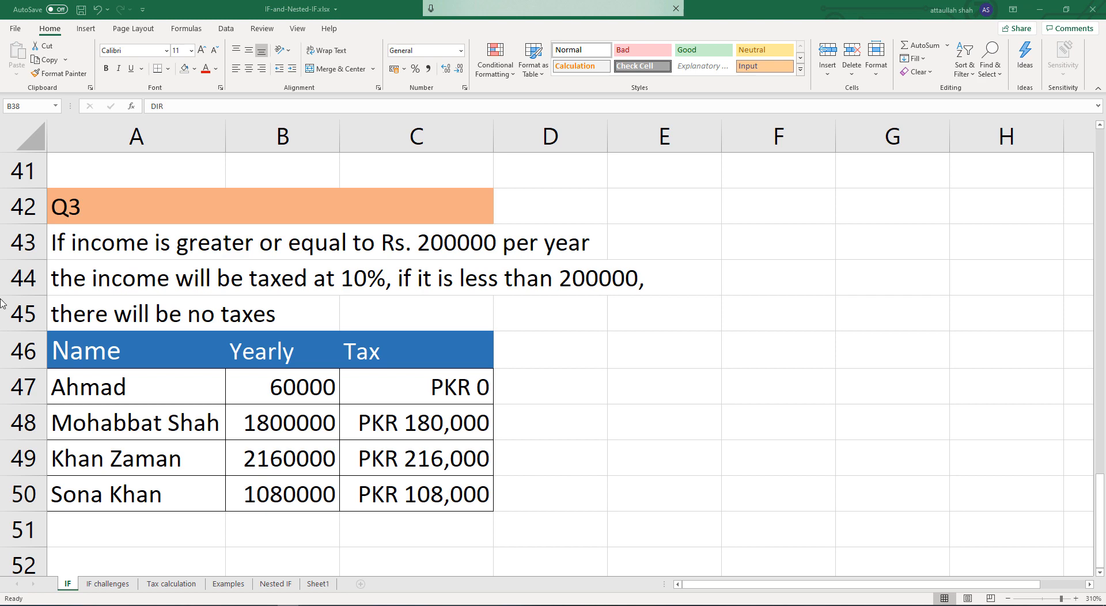
Change the question heading in A42 to Q4.
key(F2)
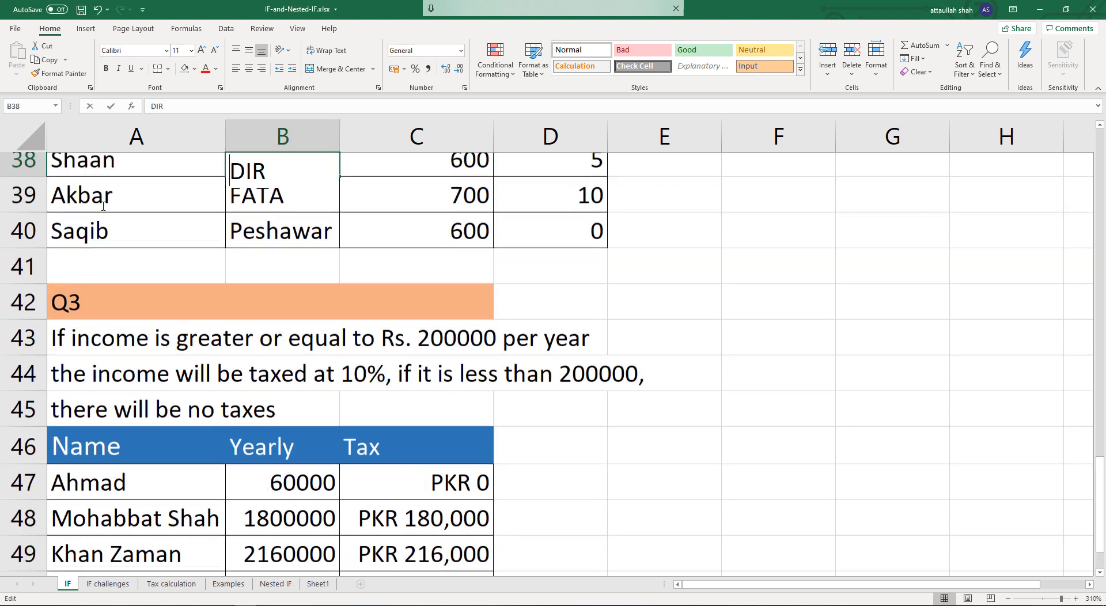
double_click(100, 314)
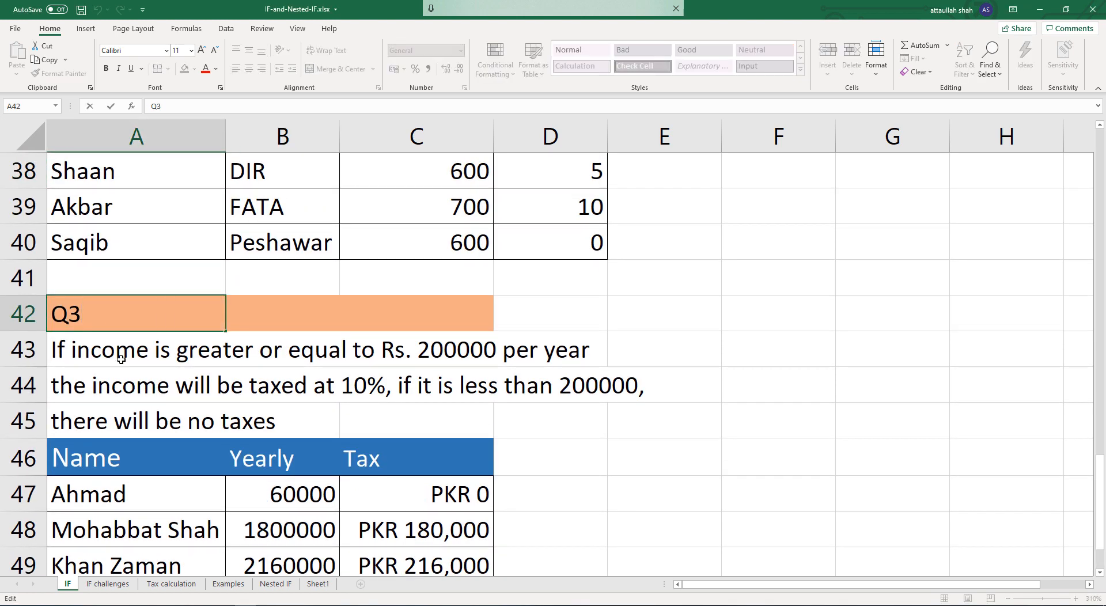
key(BackSpace)
text(4)
key(Return)
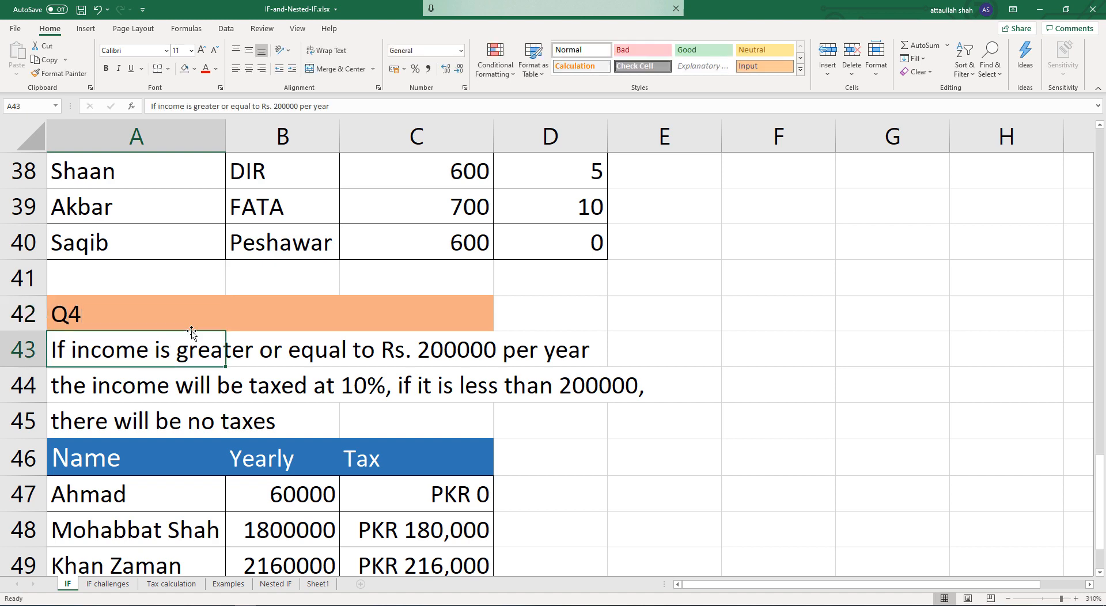
Review the Q4 income tax rule in rows 43 to 45 against the Yearly amounts and the tax formula in C47.
scroll(190, 334, down, 2)
scroll(242, 348, up, 5)
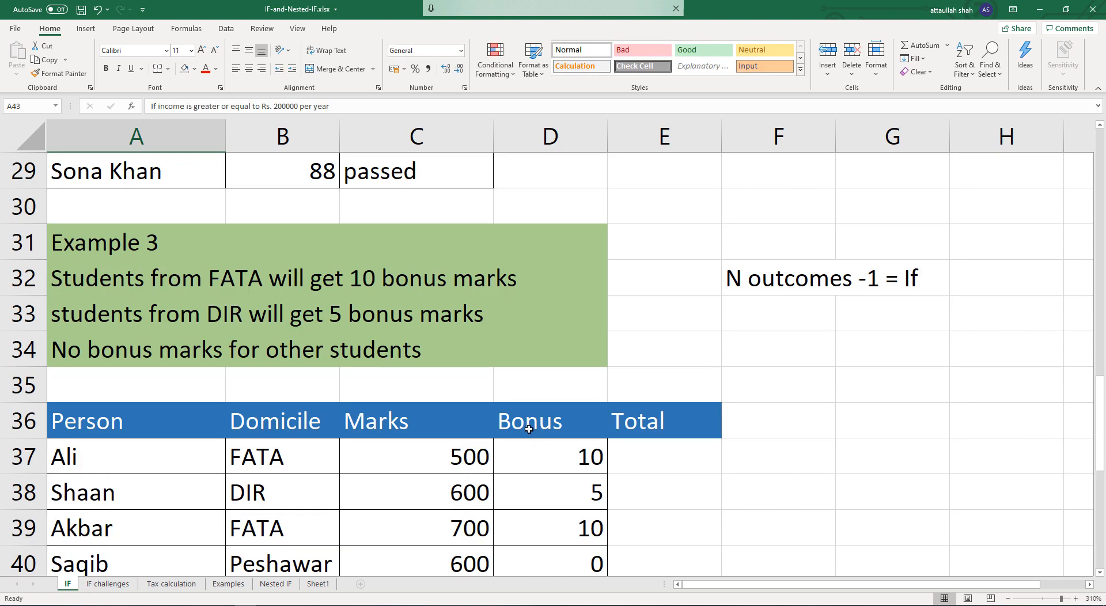
scroll(527, 429, down, 3)
scroll(524, 346, up, 1)
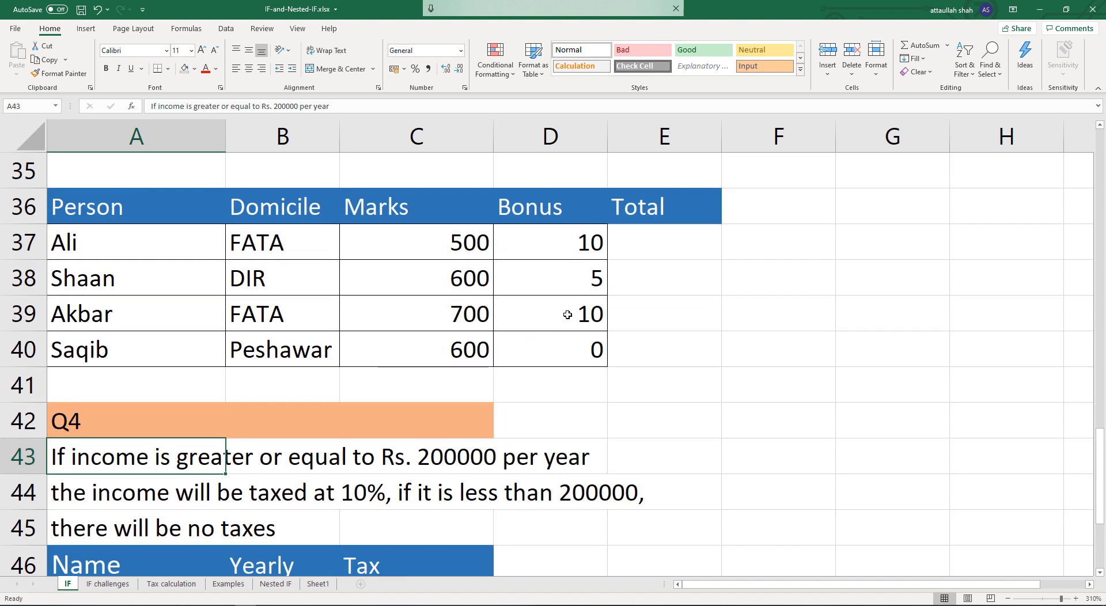
scroll(567, 345, down, 3)
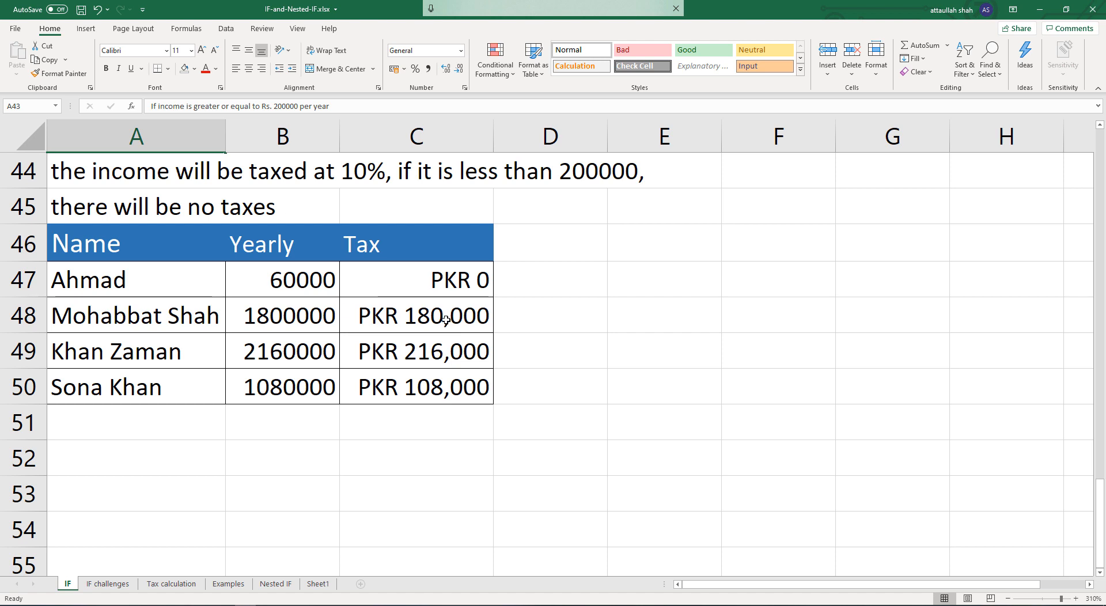
scroll(463, 335, up, 1)
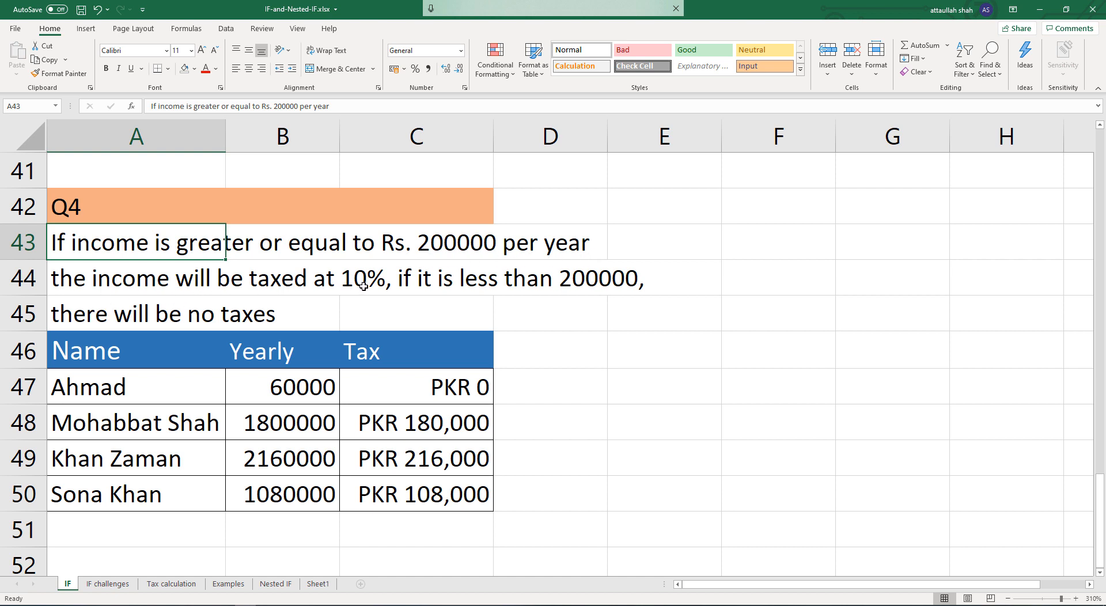
click(290, 429)
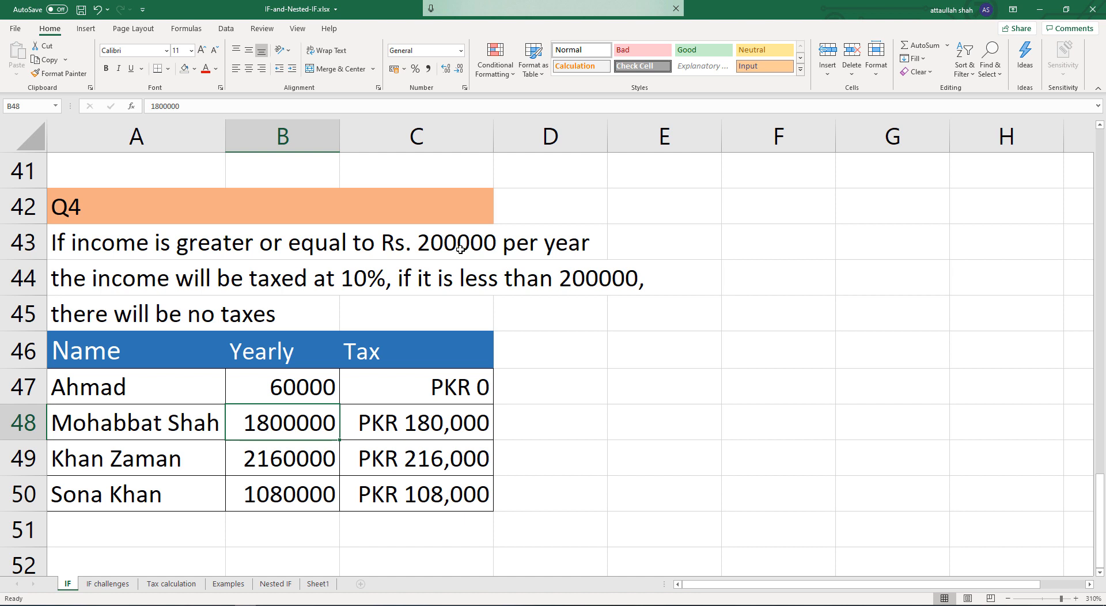
double_click(297, 425)
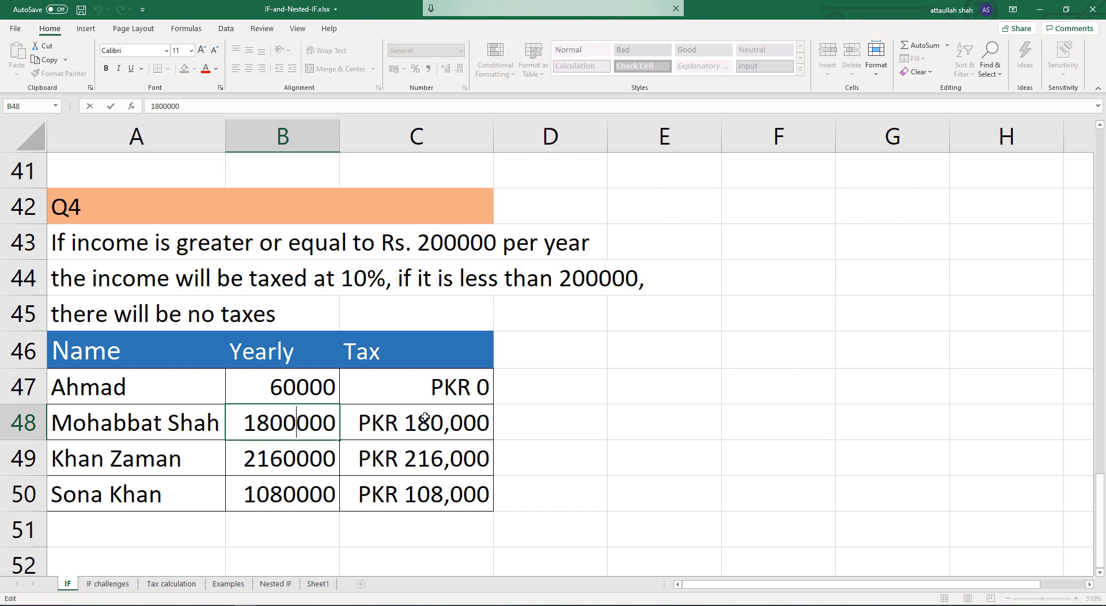
click(282, 426)
click(253, 486)
click(266, 430)
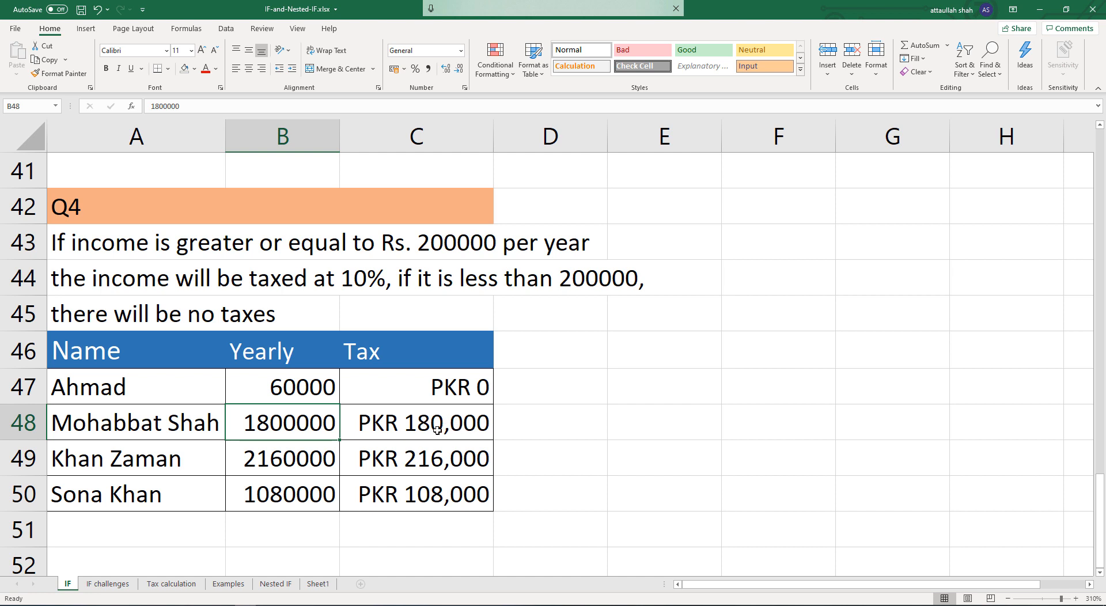
click(294, 397)
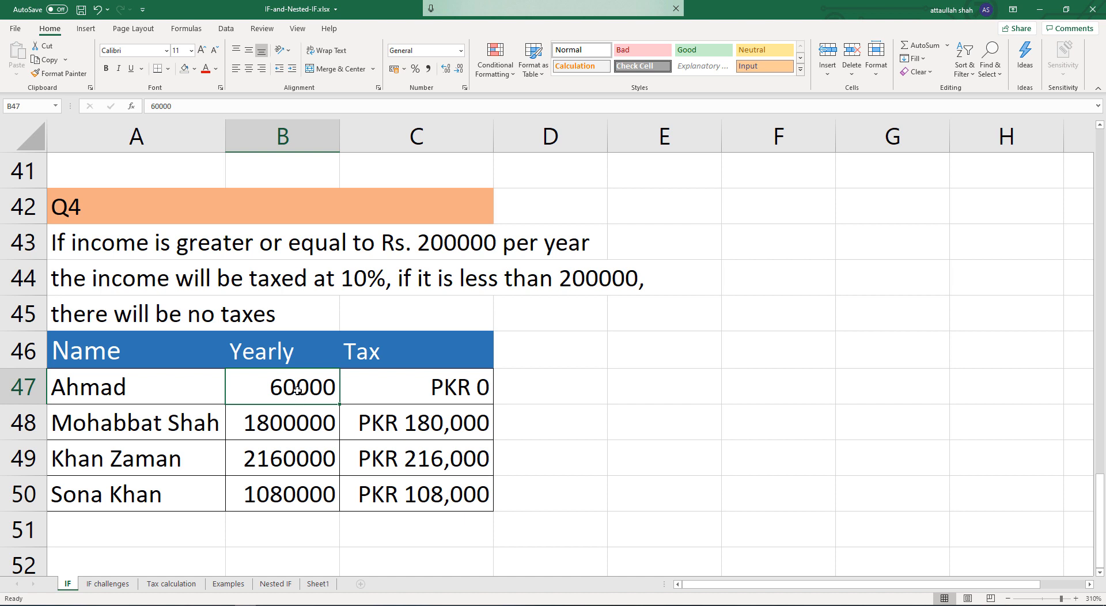
click(425, 395)
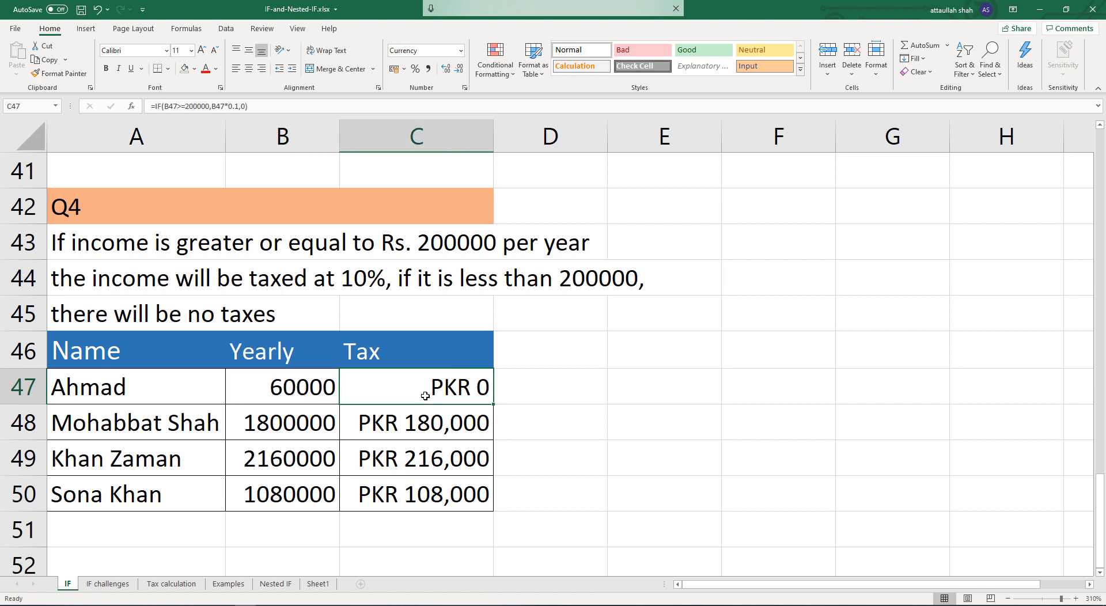
Clear the tax results in C47:C50 and begin an IF formula in C47 that tests B47>=200000.
drag(425, 396, 439, 483)
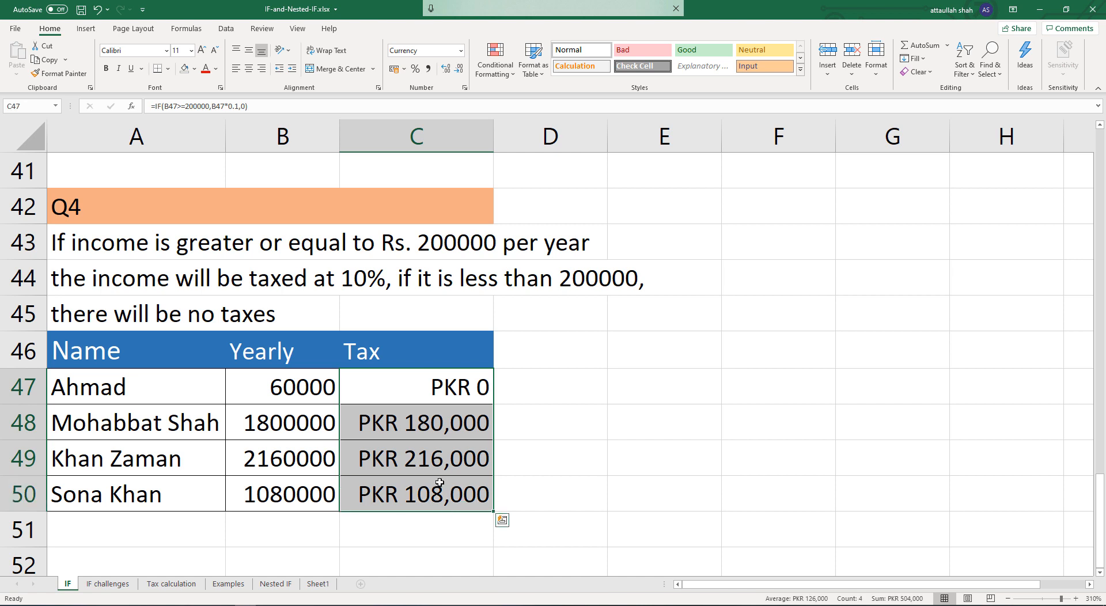
key(Delete)
click(436, 380)
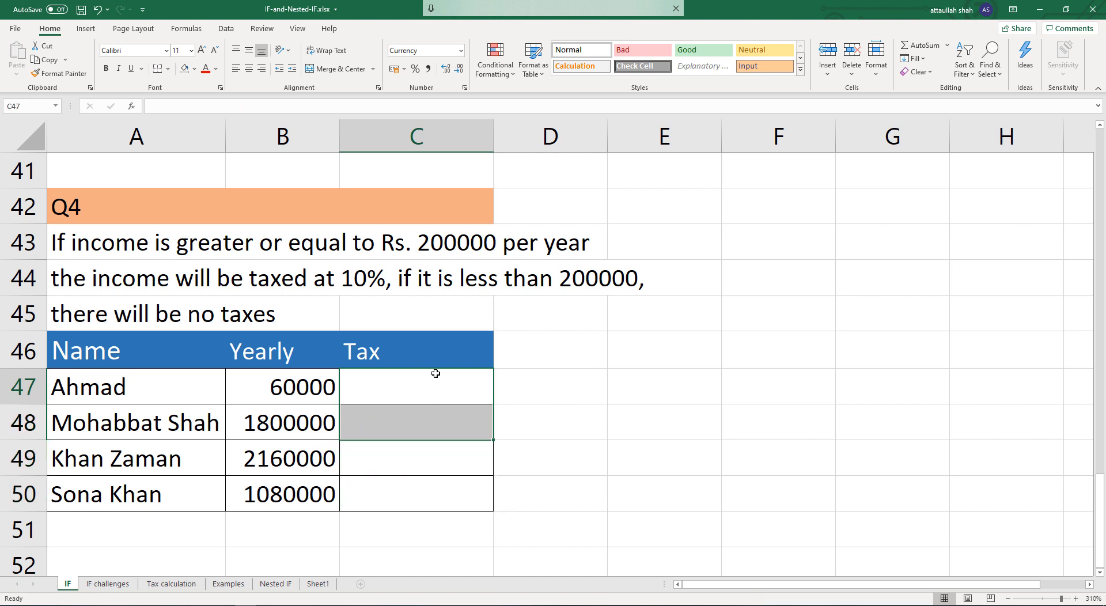
text(=)
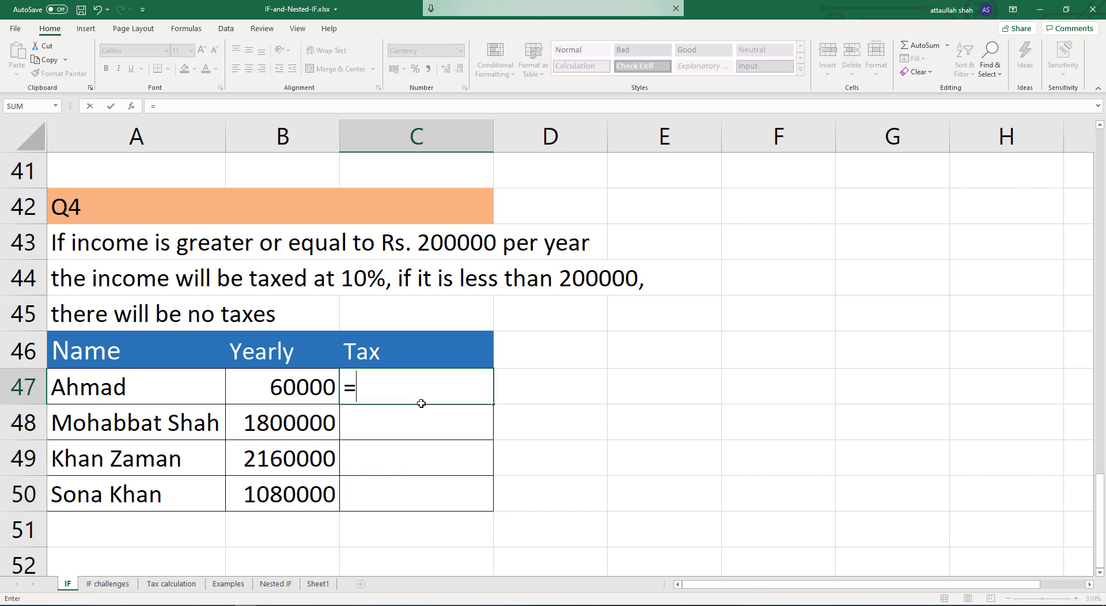
text(if)
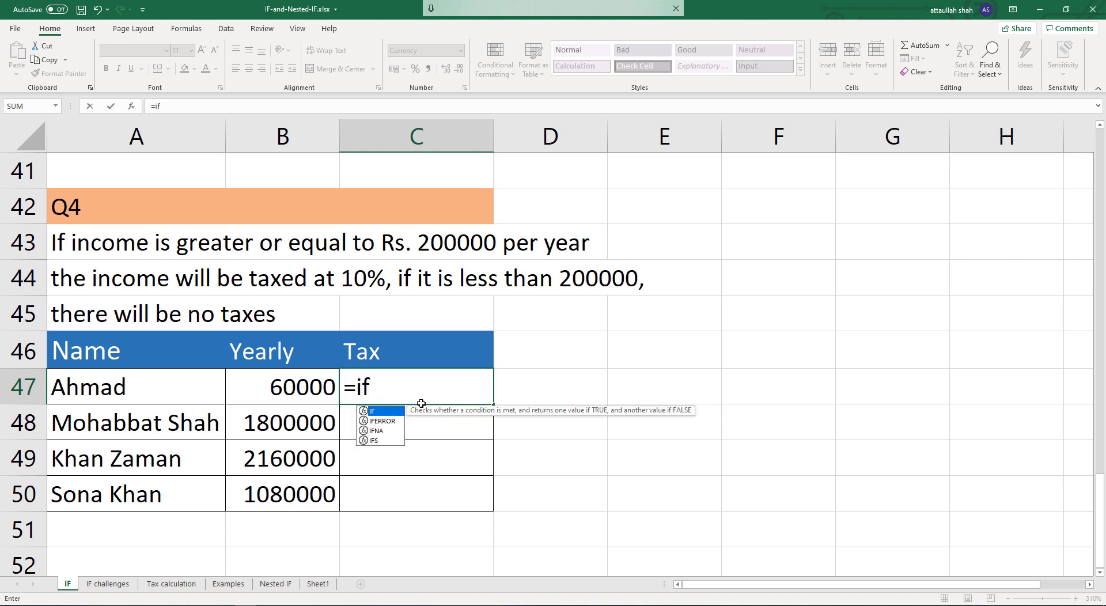
text(()
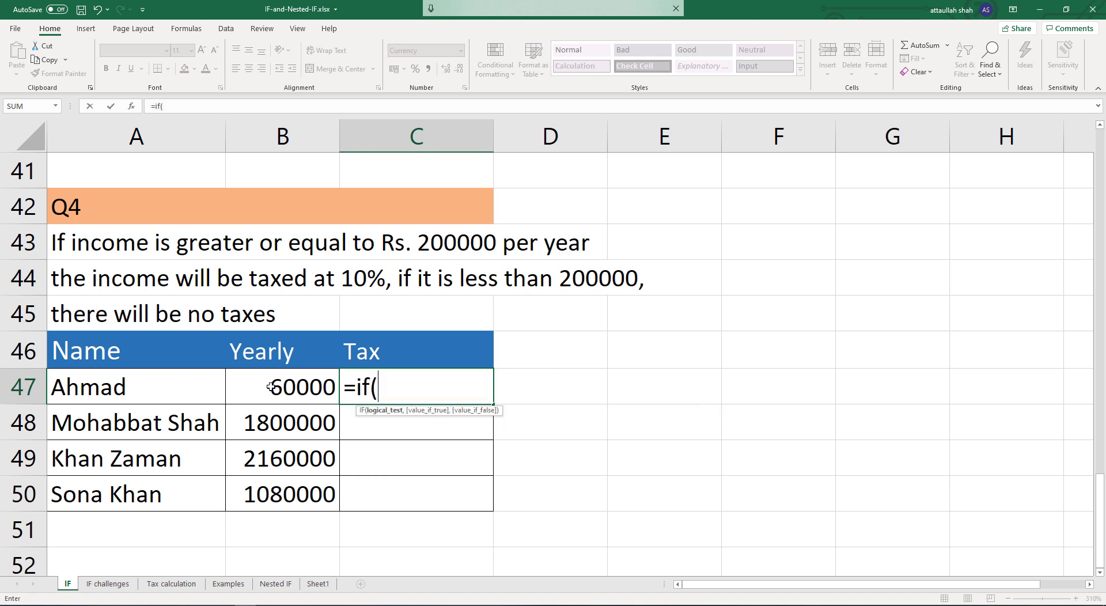
click(269, 386)
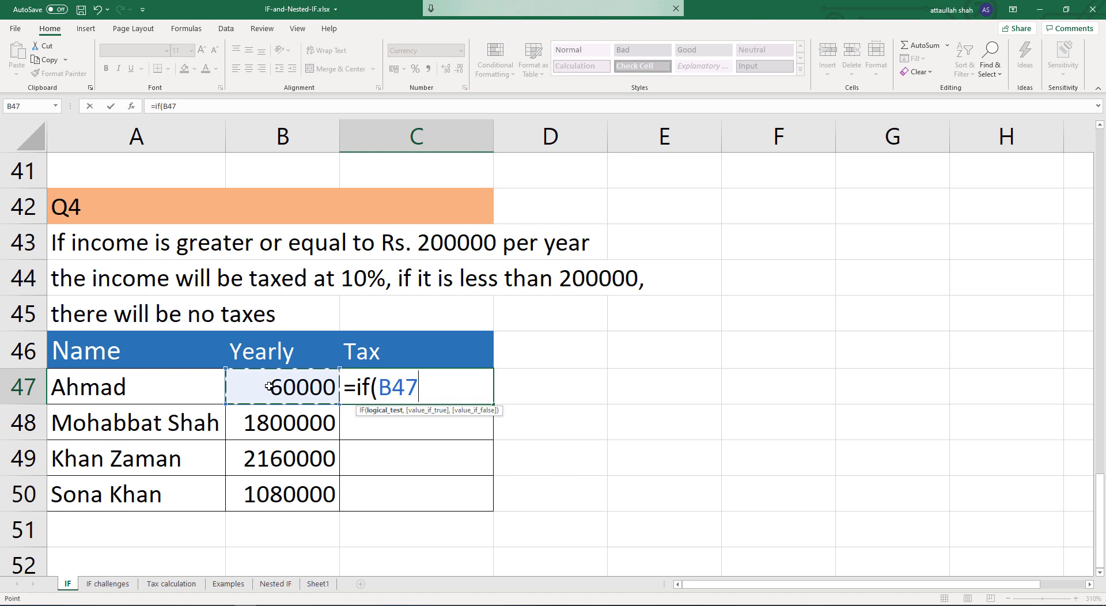
text(>=2)
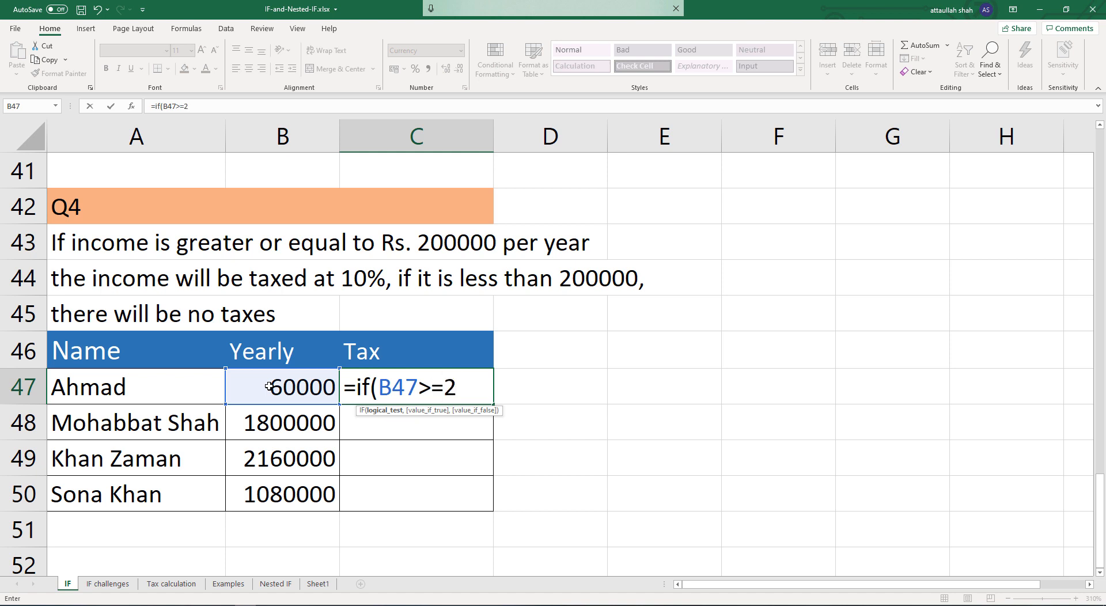
text(00000)
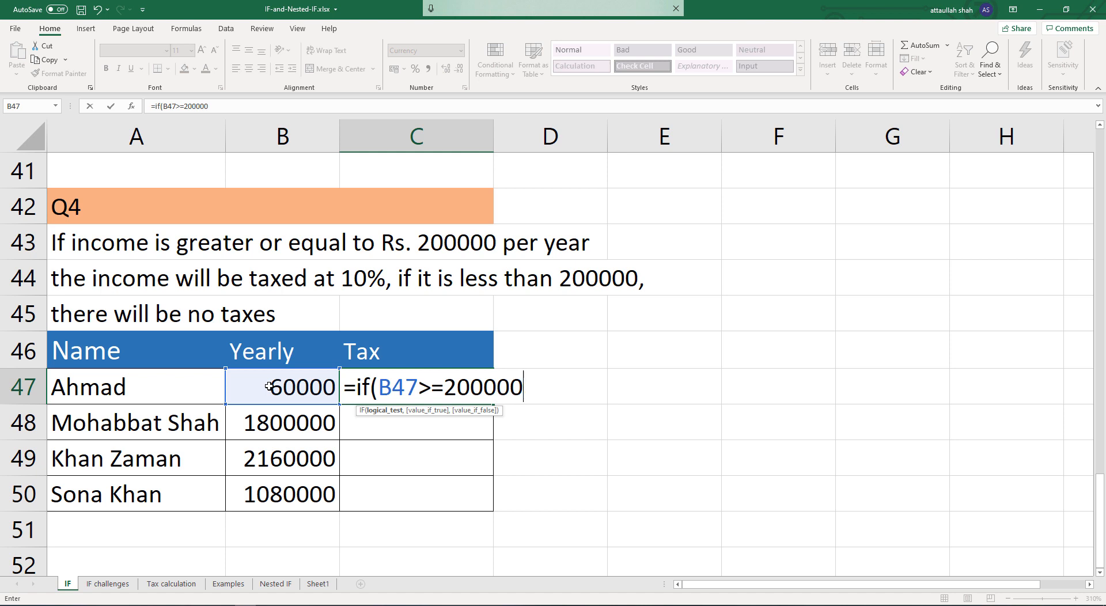
text(,)
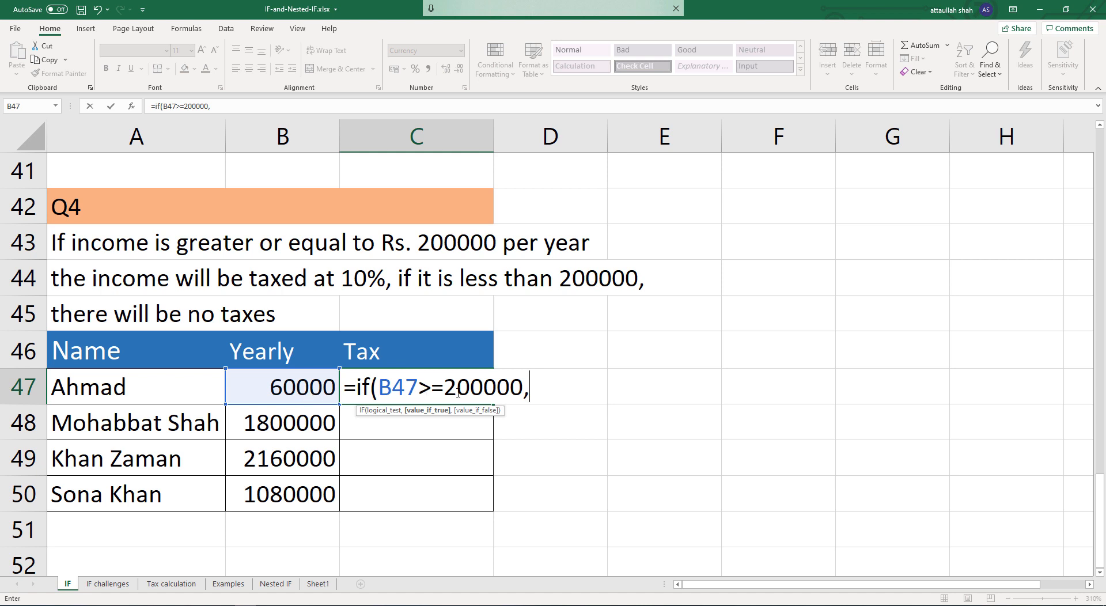
drag(420, 389, 440, 389)
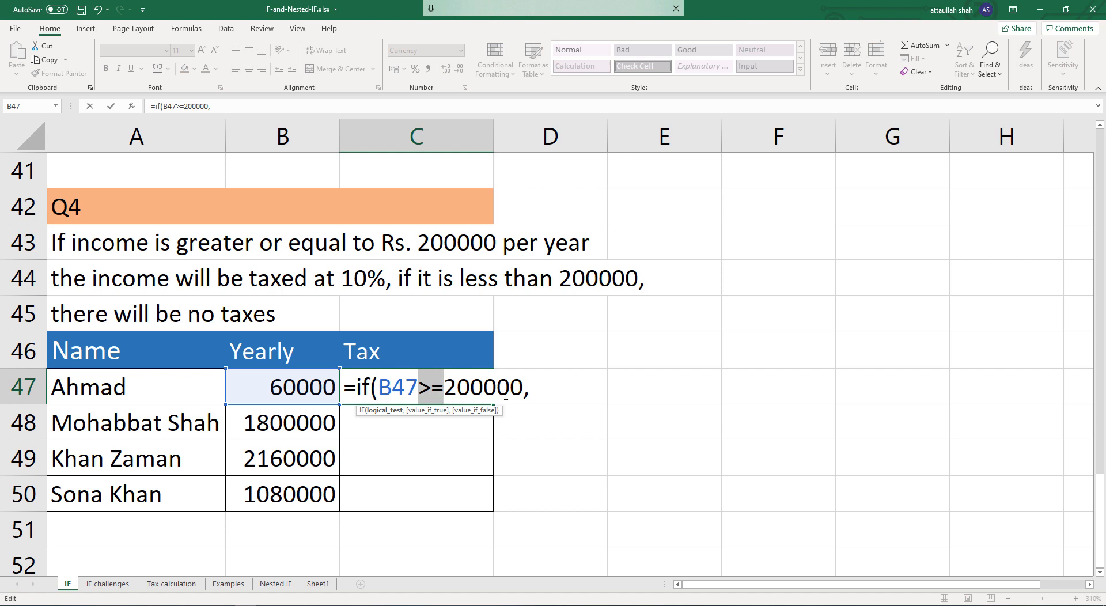
click(538, 389)
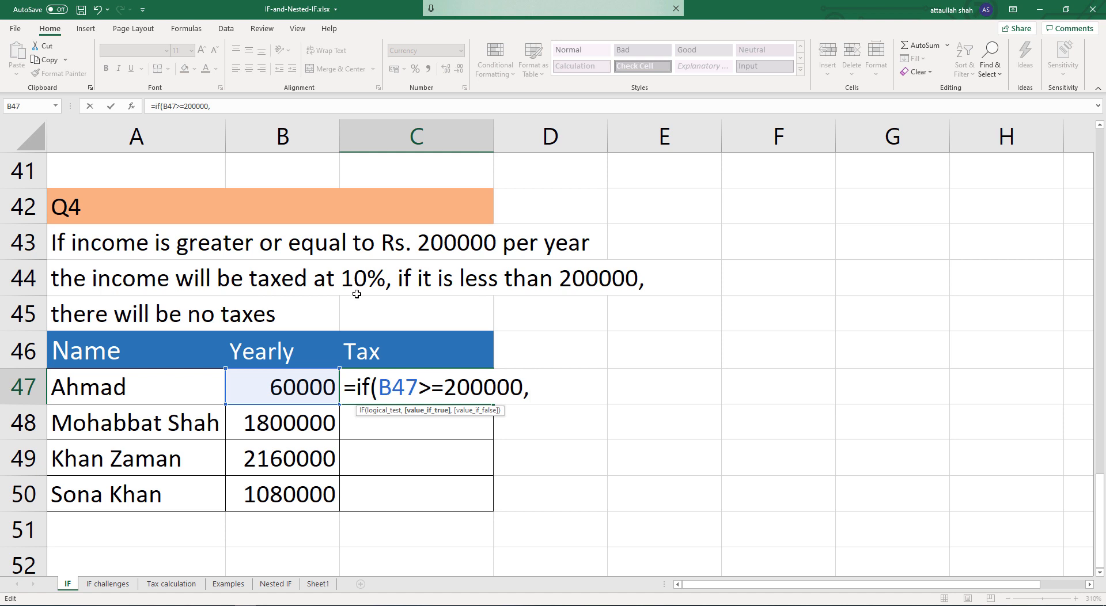
Complete C47's IF formula with (B47*0.10) as the value when true and 0 when false.
text(()
click(303, 386)
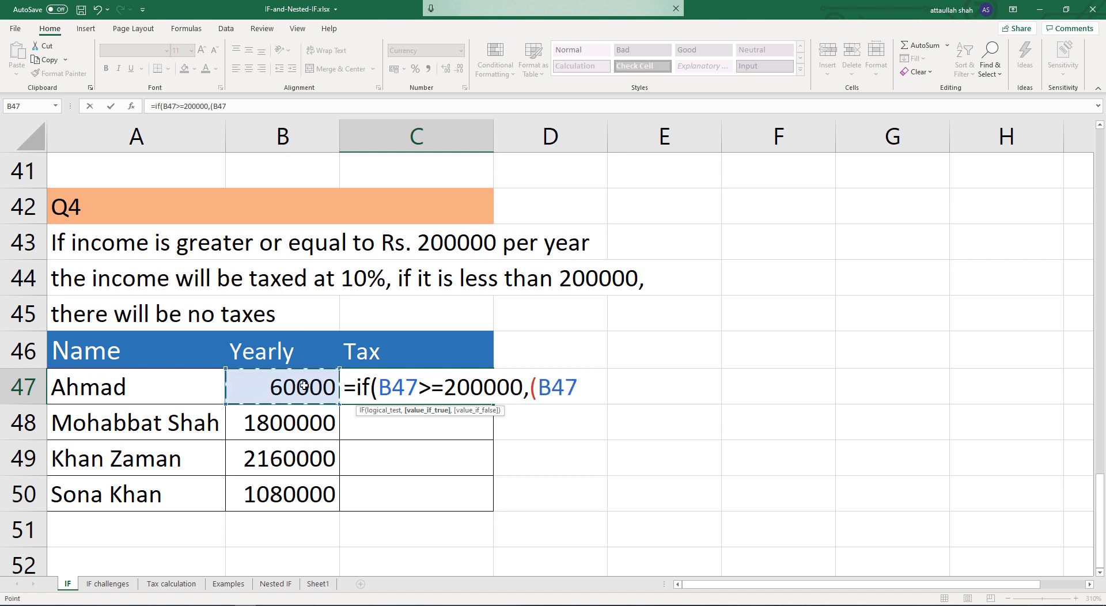
text(*.1)
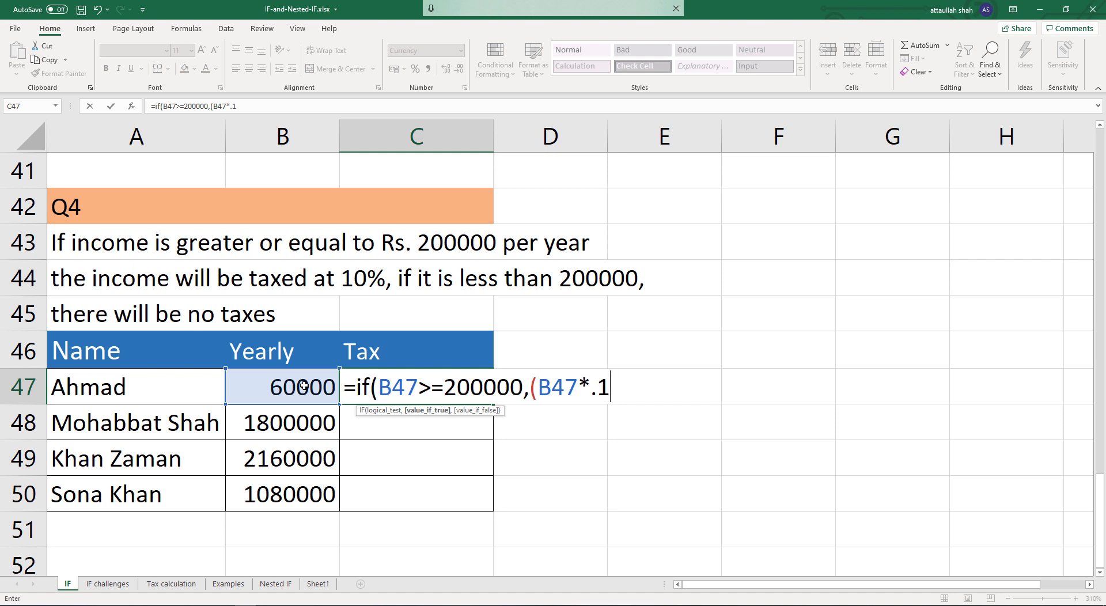
click(584, 388)
text(0)
click(642, 386)
text(0)
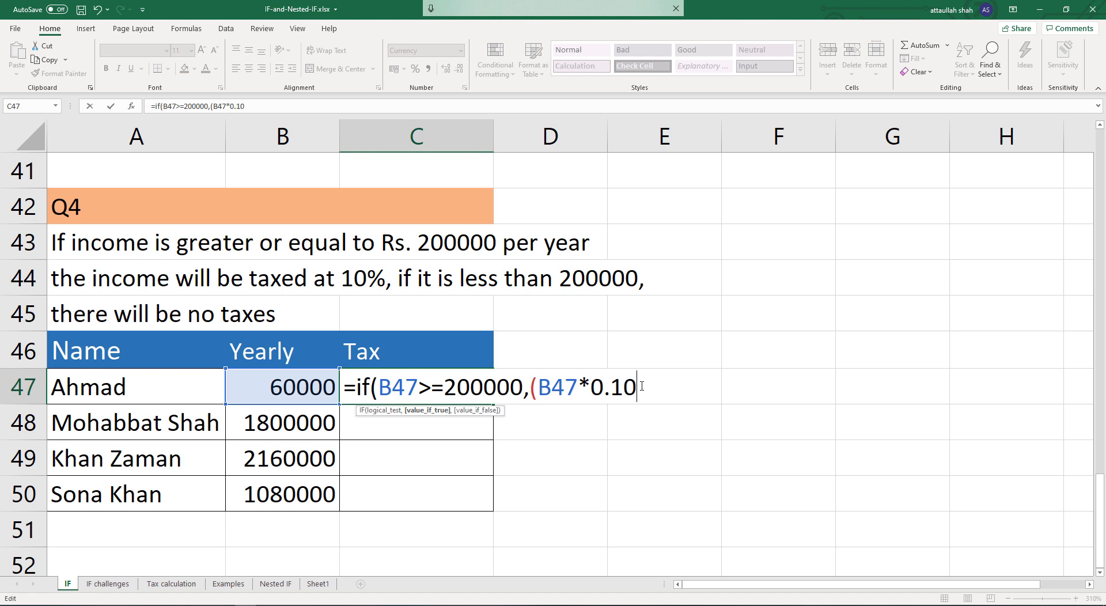
text(),)
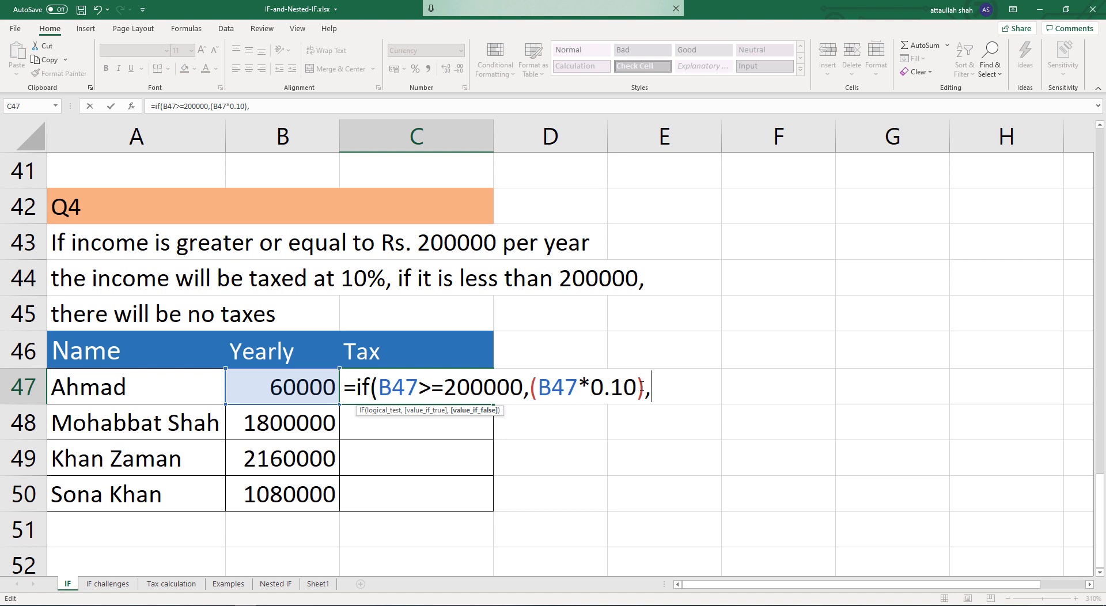
text(0))
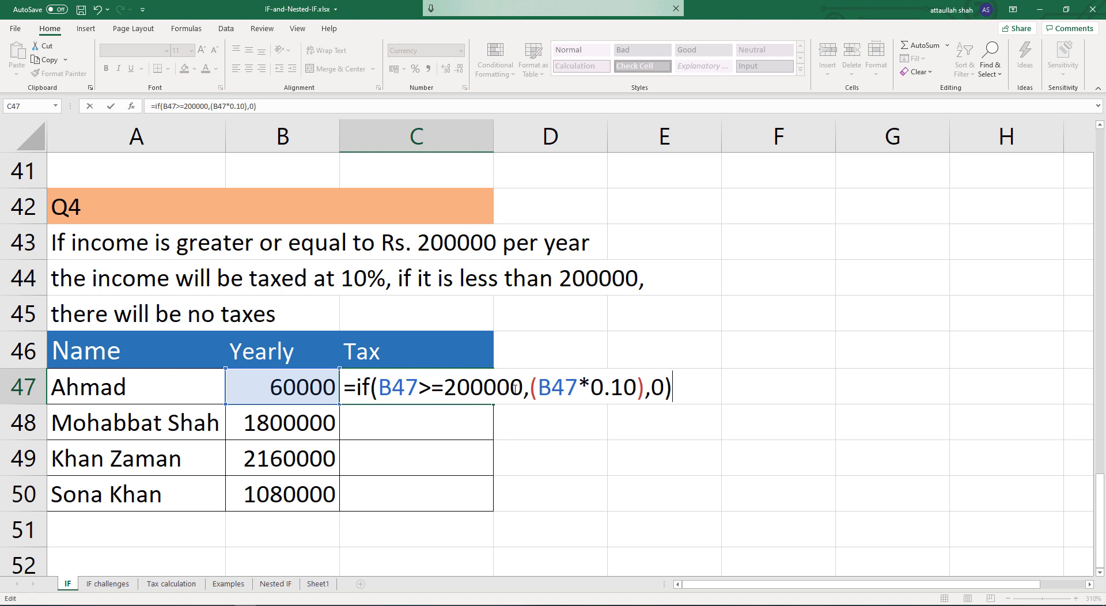
Remove the parentheses around B47*0.10 in C47's formula, keeping 0 as the false value, and enter the formula.
drag(522, 391, 384, 391)
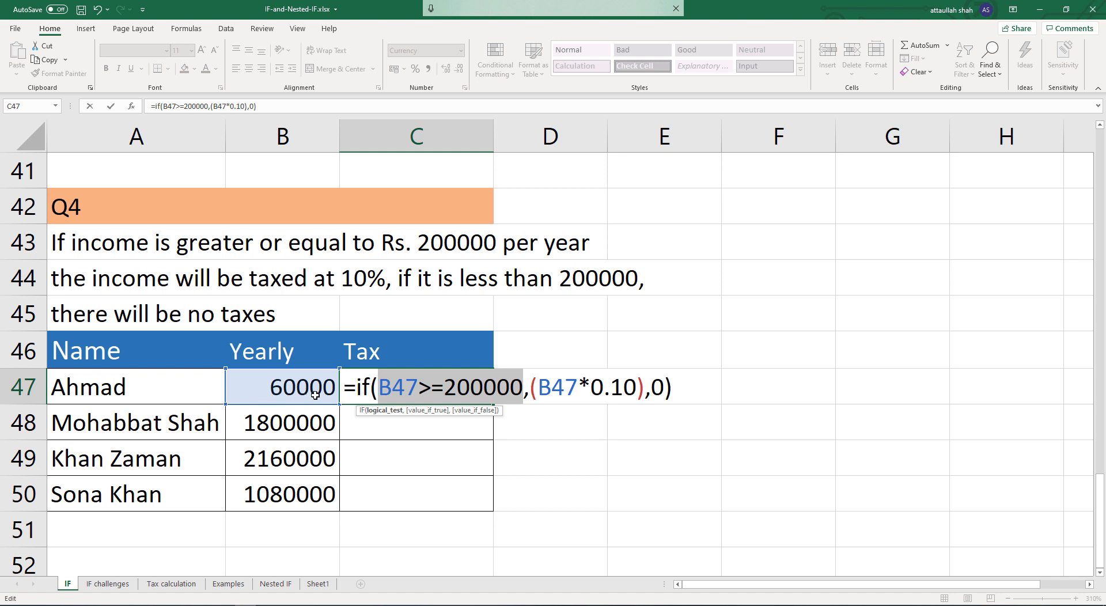
click(644, 389)
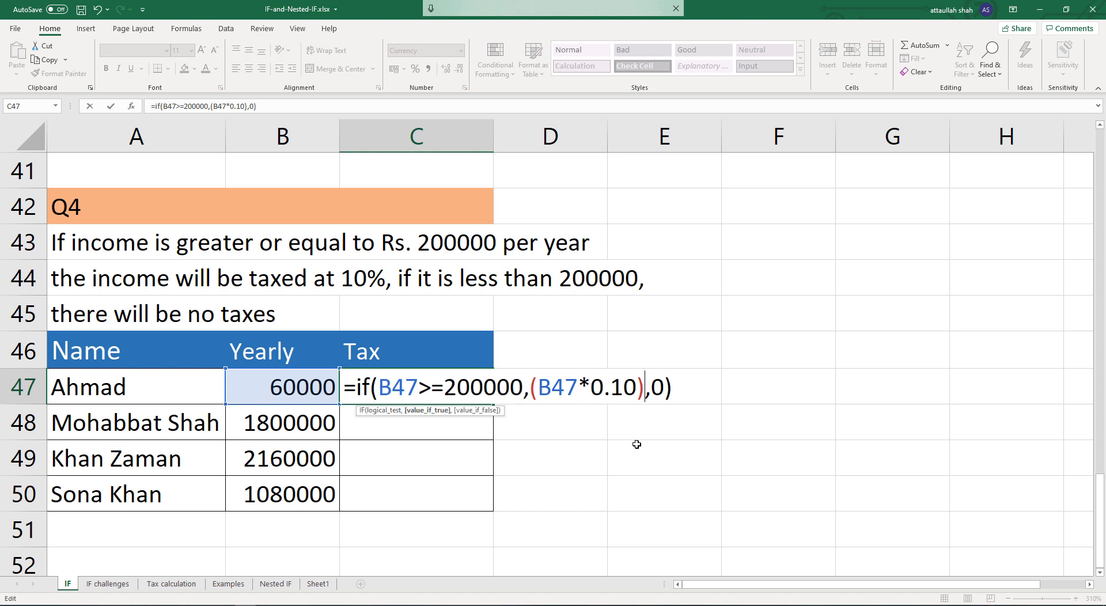
key(BackSpace)
key(Left)
key(Left)
key(Left)
key(Left)
key(Left)
key(Left)
key(Left)
key(Left)
key(Right)
key(BackSpace)
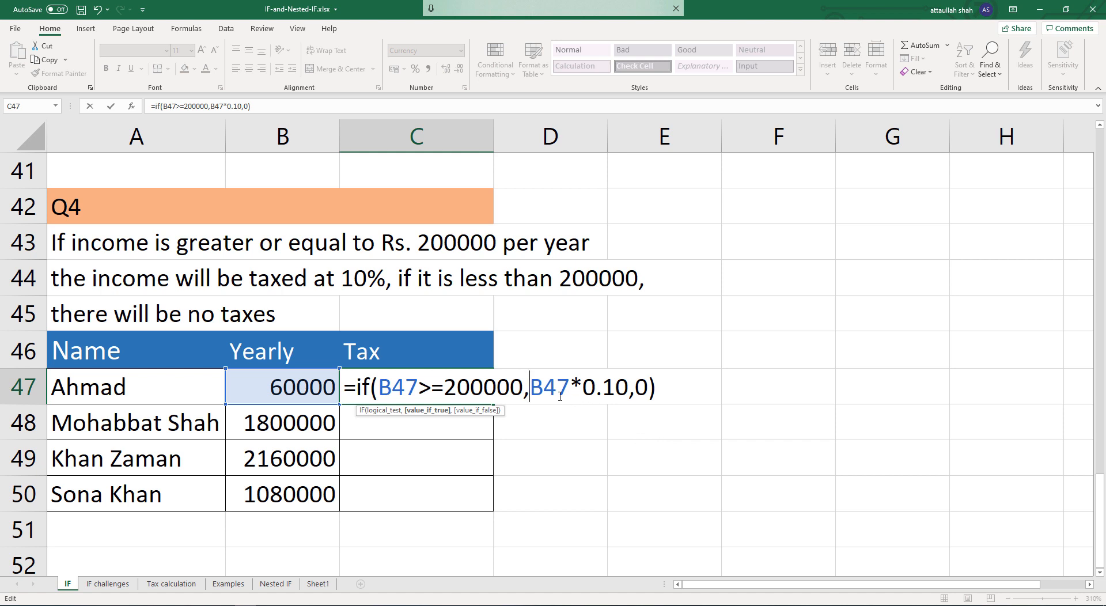
drag(535, 389, 626, 392)
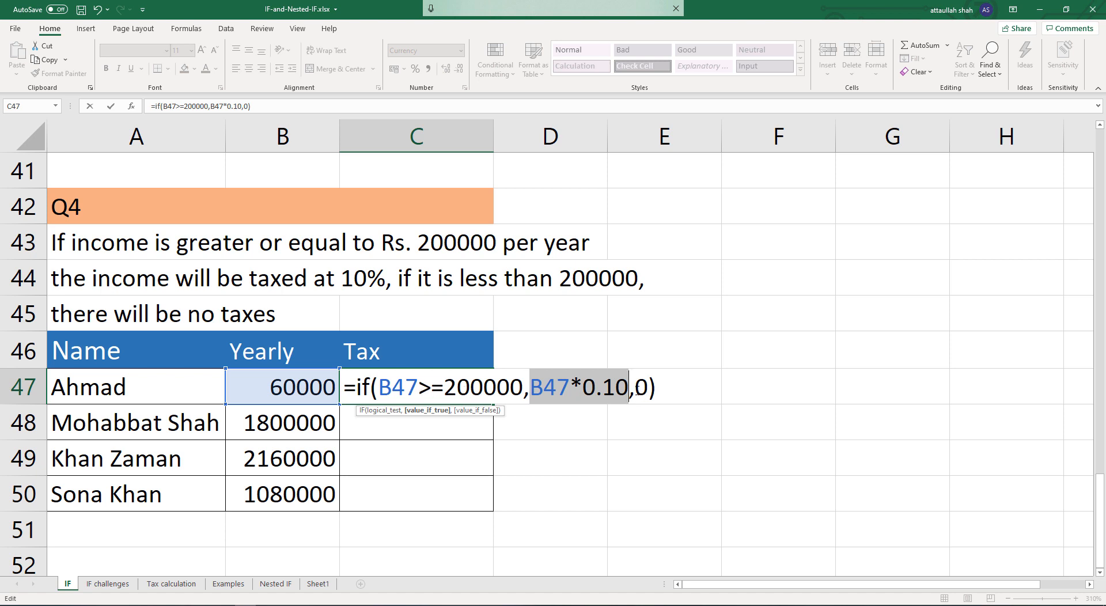
double_click(638, 388)
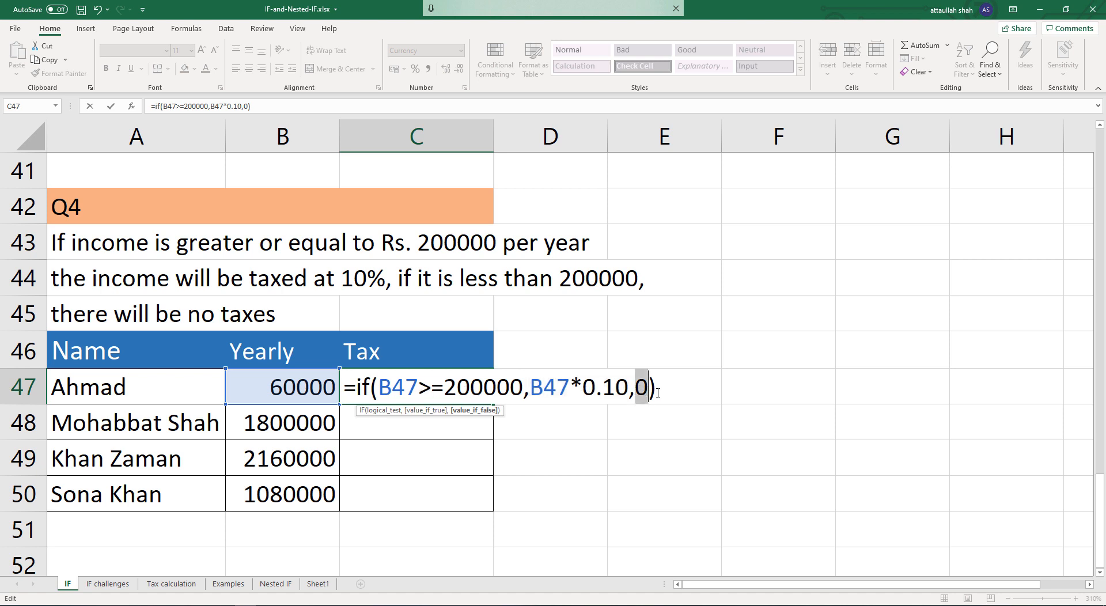
click(657, 392)
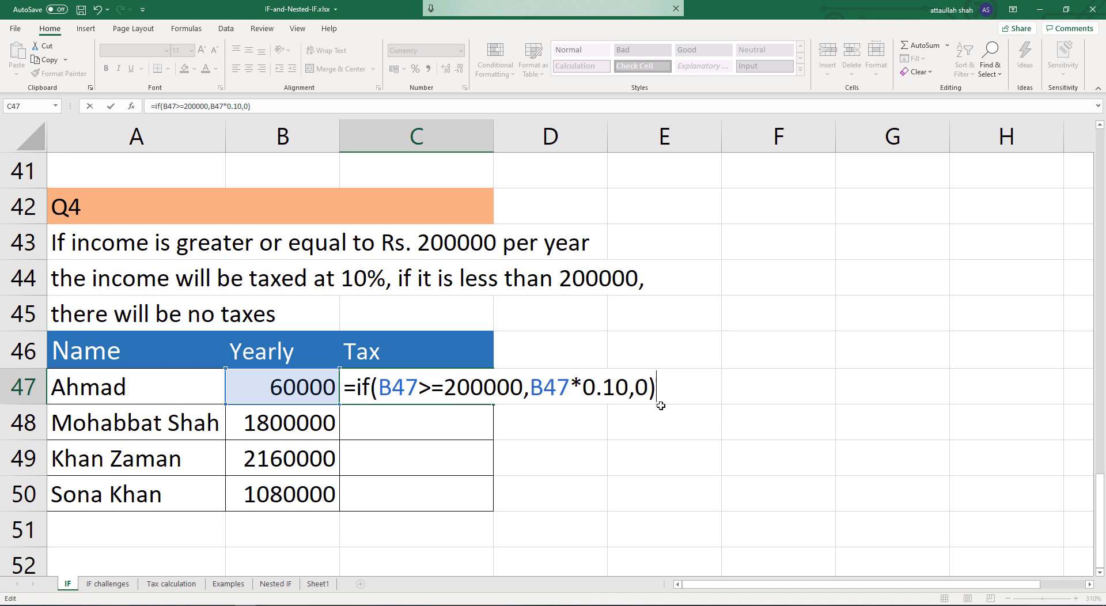
key(Return)
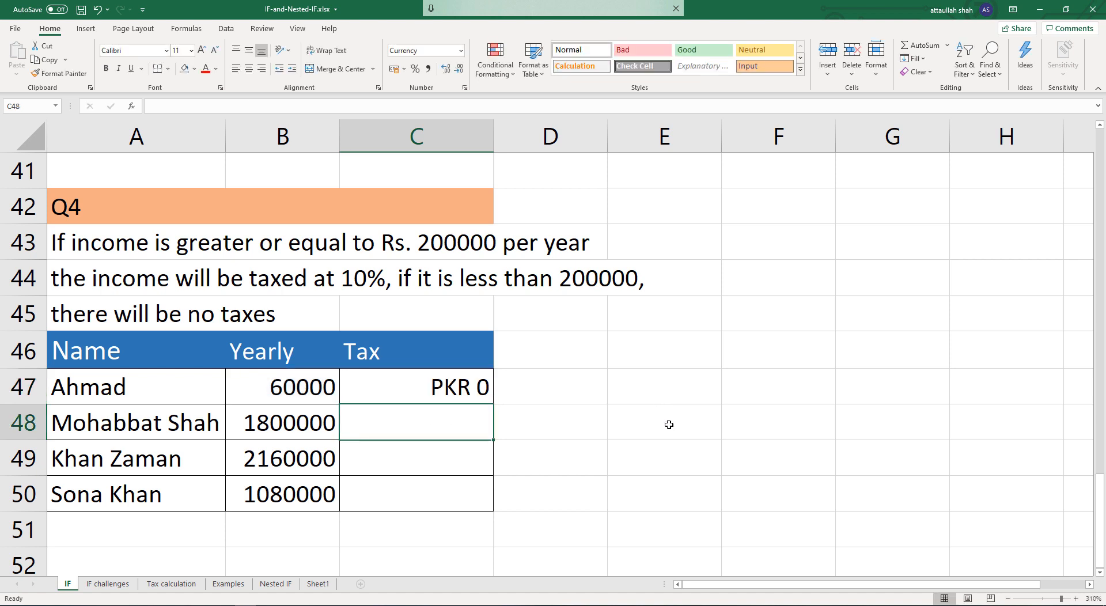
Try the standard Currency number format on the tax result in C47 and undo it.
click(459, 383)
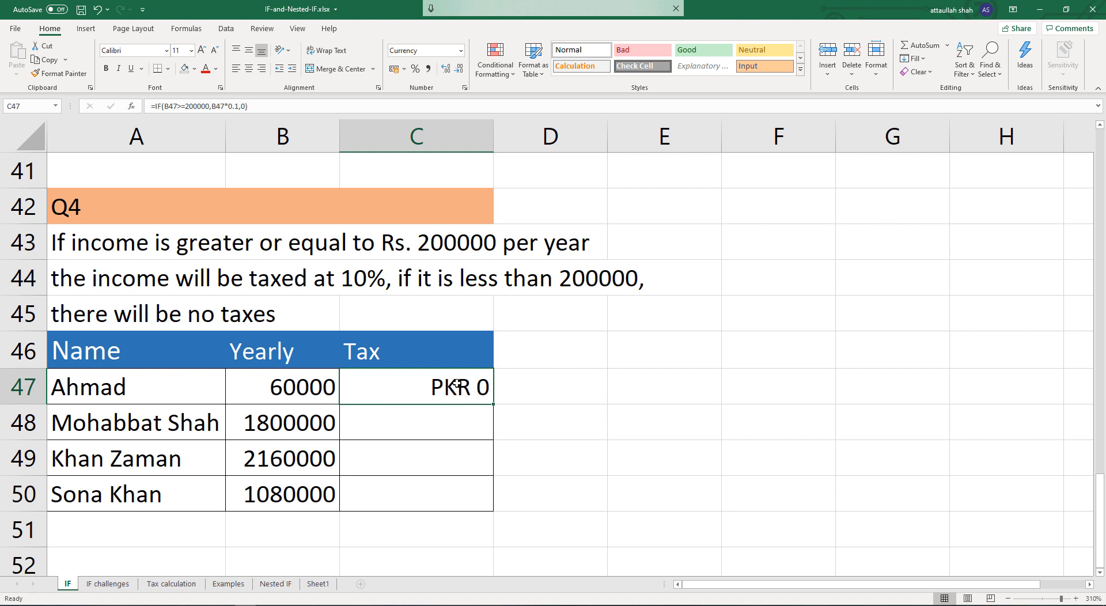
click(462, 51)
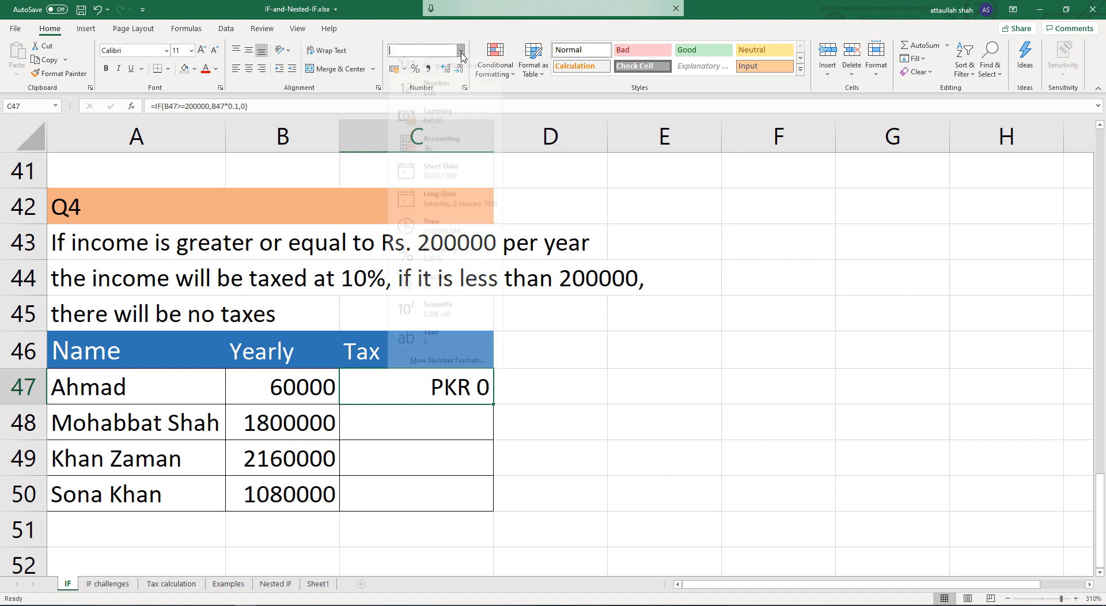
click(446, 132)
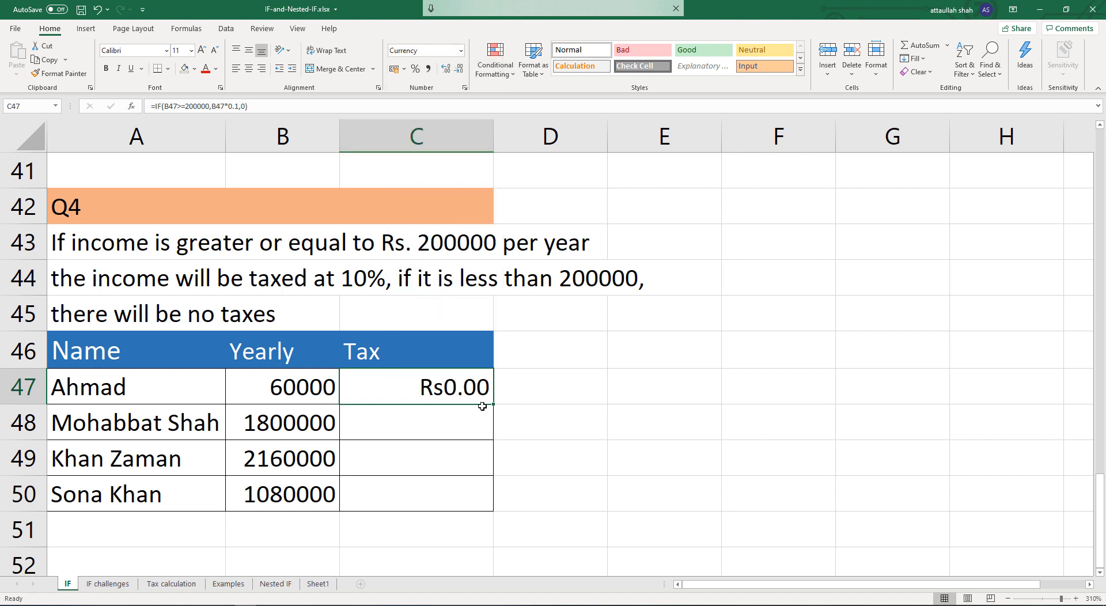
key(ctrl+z)
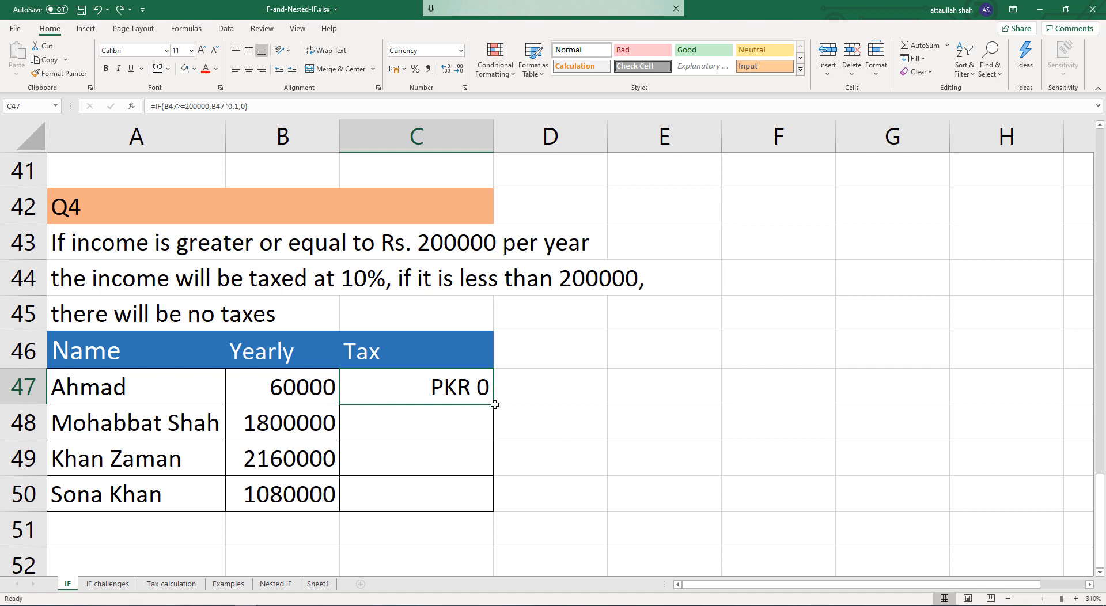
Copy the tax formula from C47 down through C48 to C49.
drag(494, 405, 493, 439)
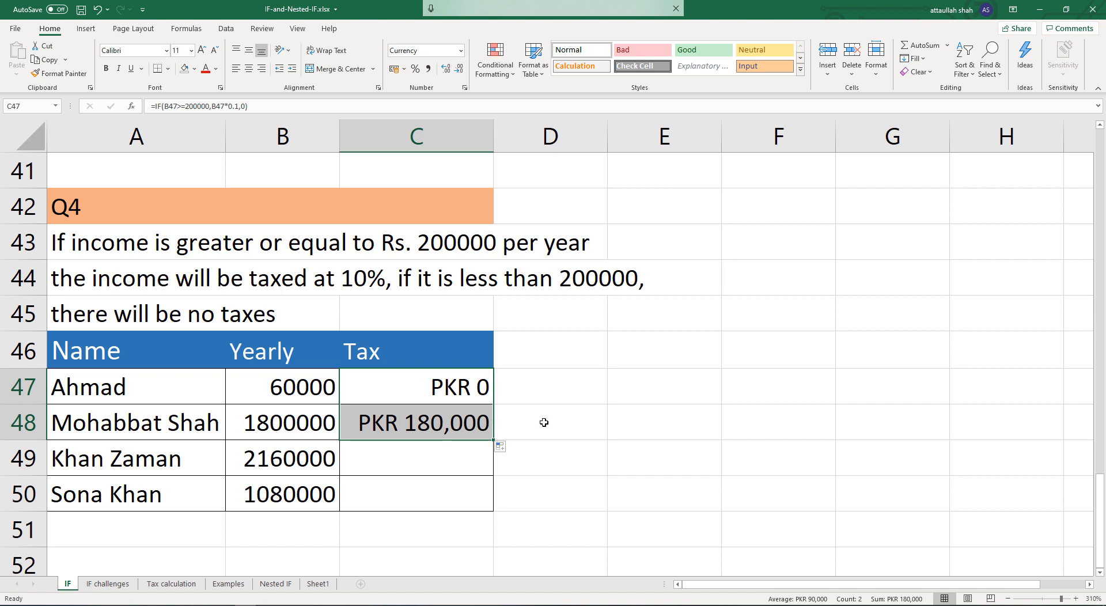
click(445, 429)
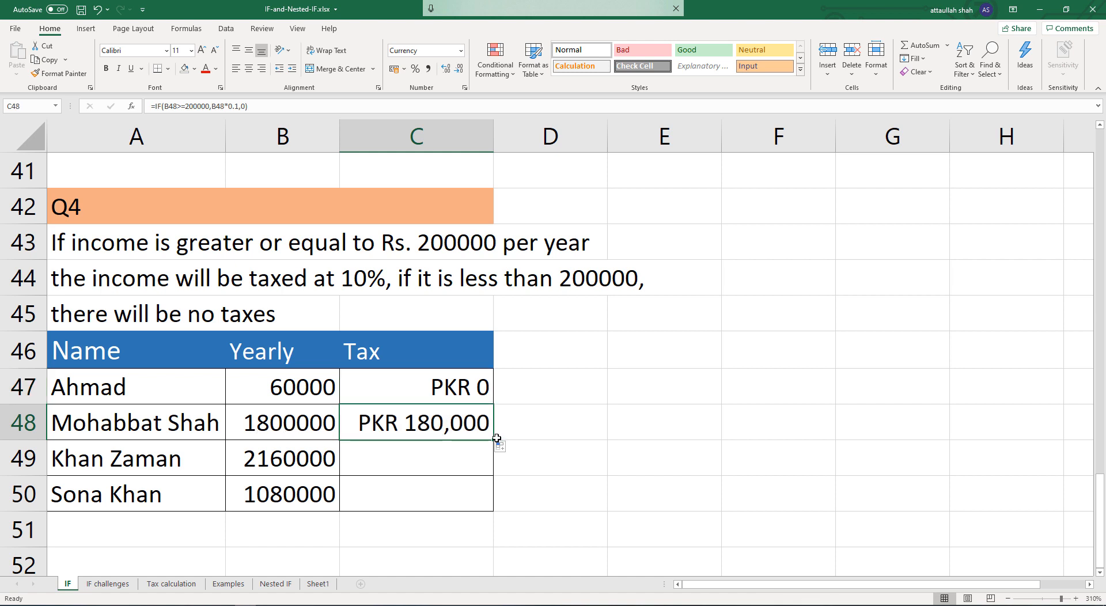
drag(495, 440, 495, 472)
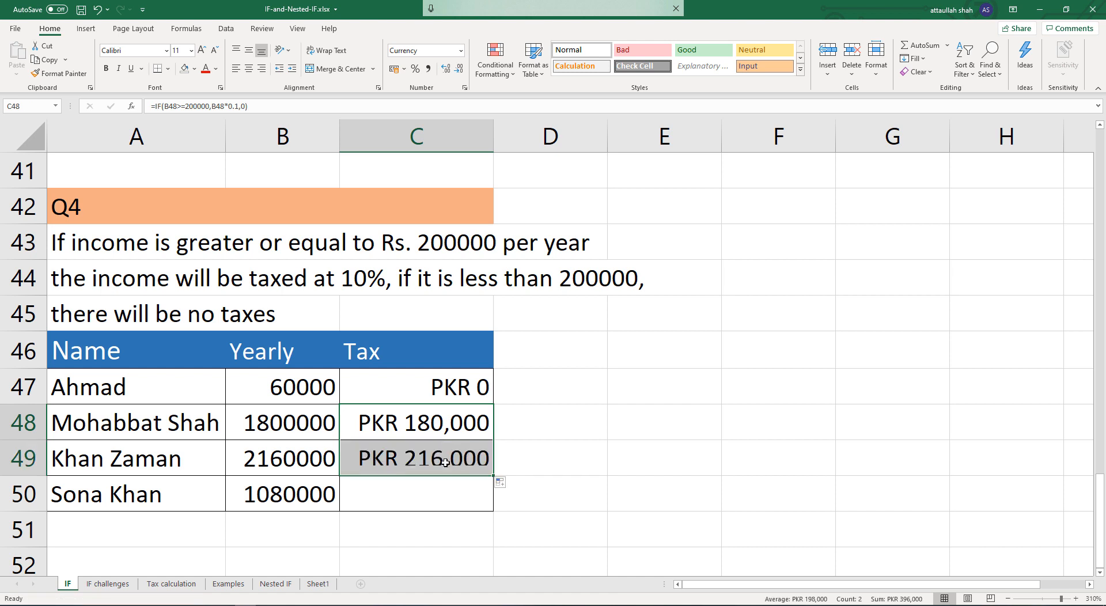
Check the B49*0.1 argument in C49's formula and copy the formula down to C50.
double_click(440, 459)
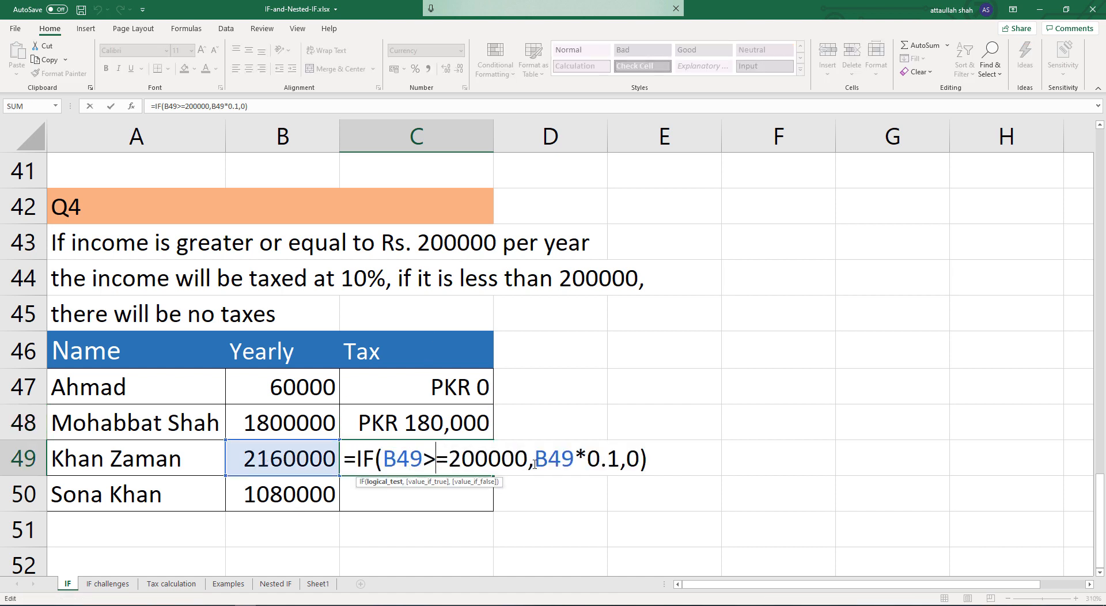
drag(537, 462, 619, 466)
key(Return)
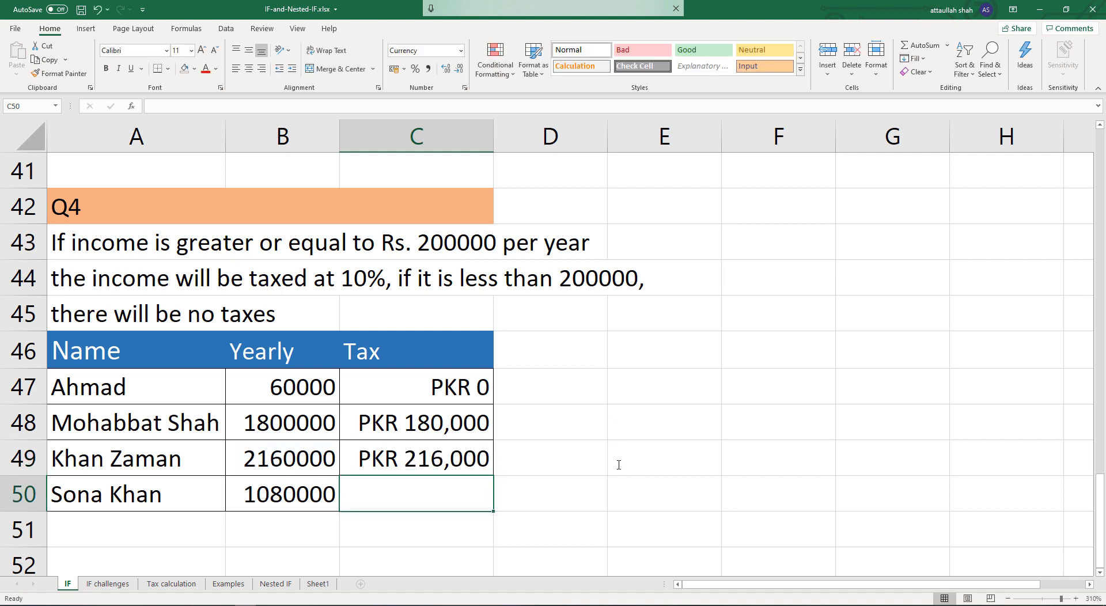
click(440, 464)
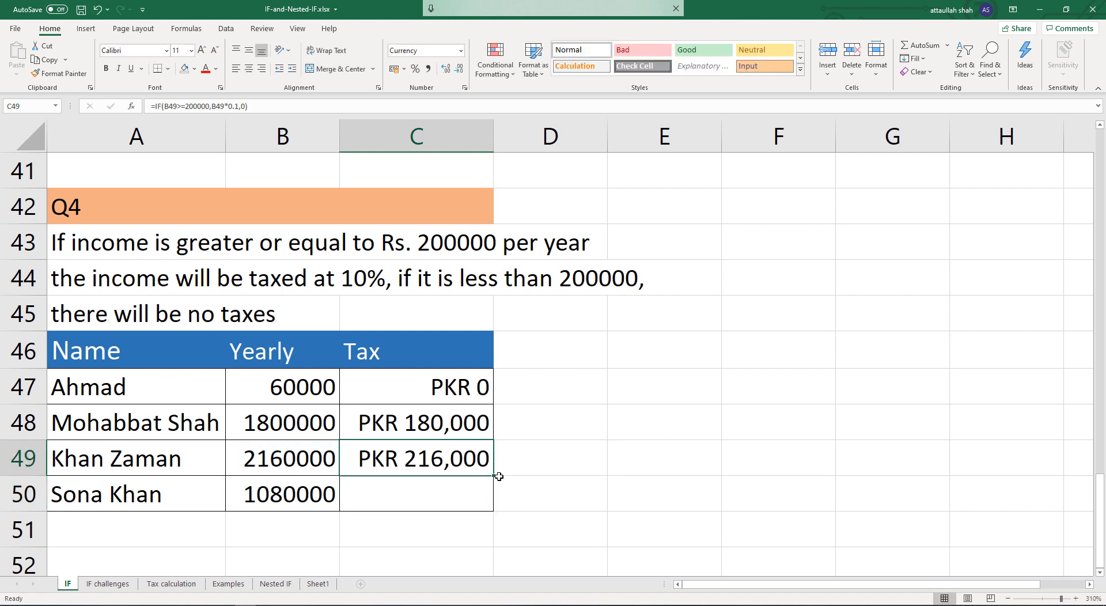
drag(492, 476, 495, 501)
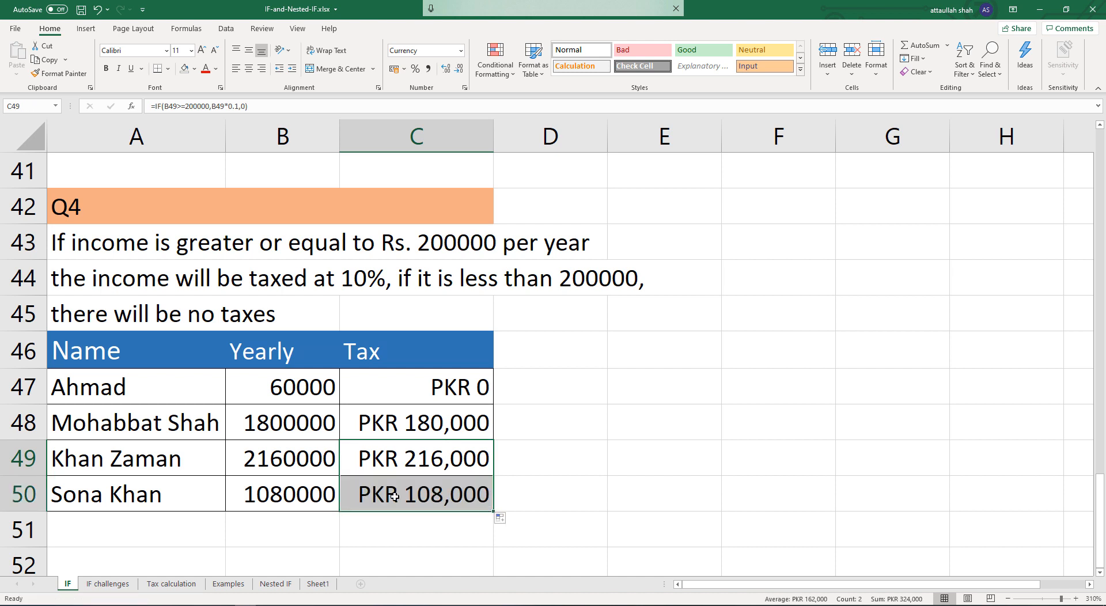
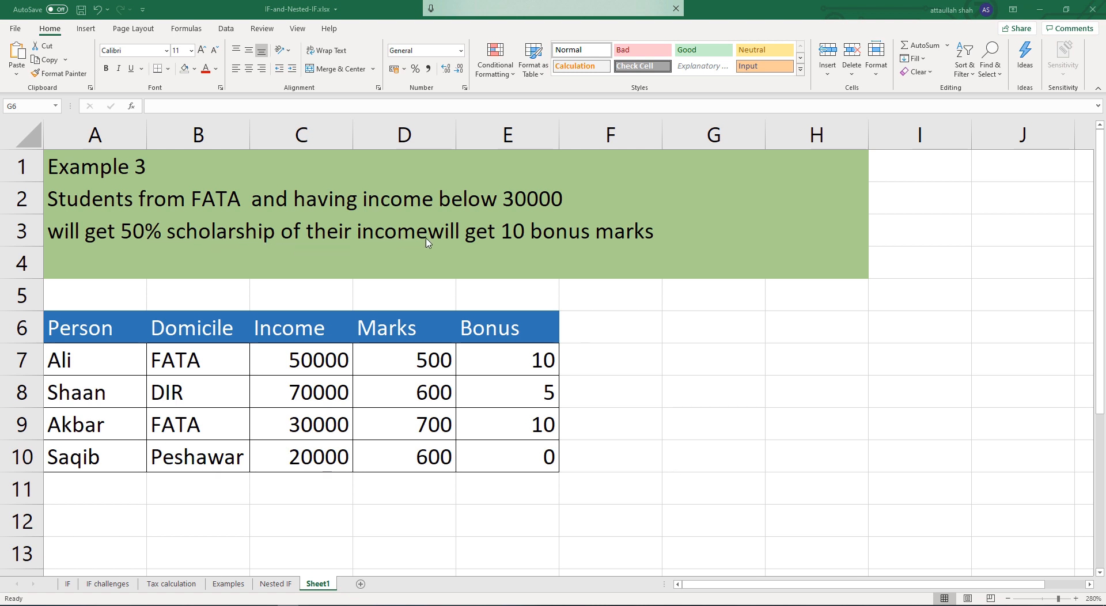
Trim the rule text in A3 to read "will get 50% scholarship of their income".
click(71, 228)
click(397, 106)
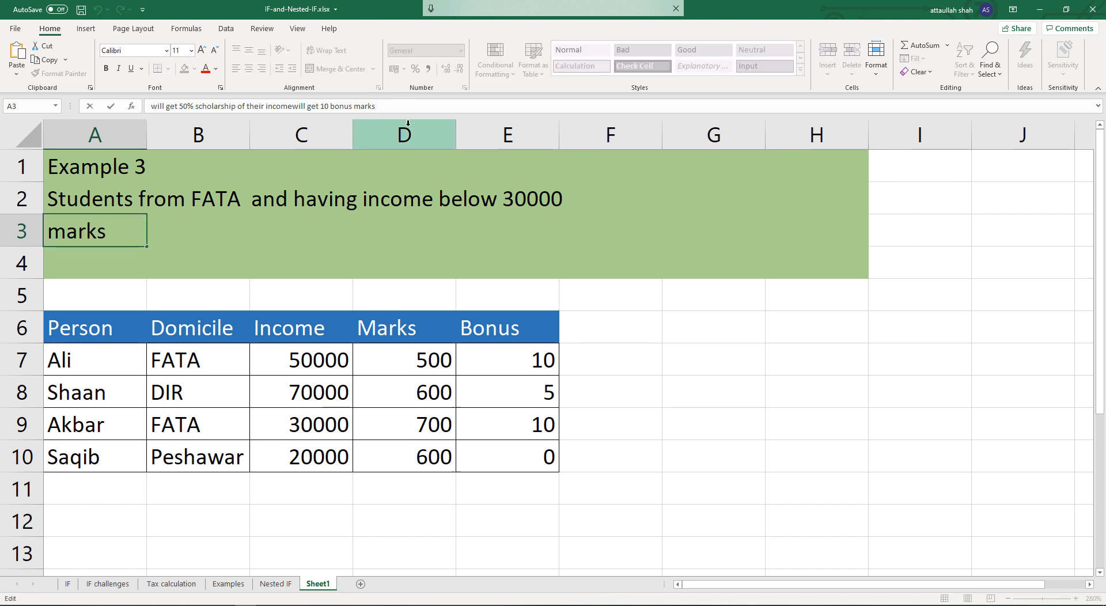
key(BackSpace)
key(BackSpace)
key(BackSpace)
key(BackSpace)
key(BackSpace)
key(BackSpace)
key(BackSpace)
key(BackSpace)
key(BackSpace)
key(BackSpace)
key(BackSpace)
key(BackSpace)
key(BackSpace)
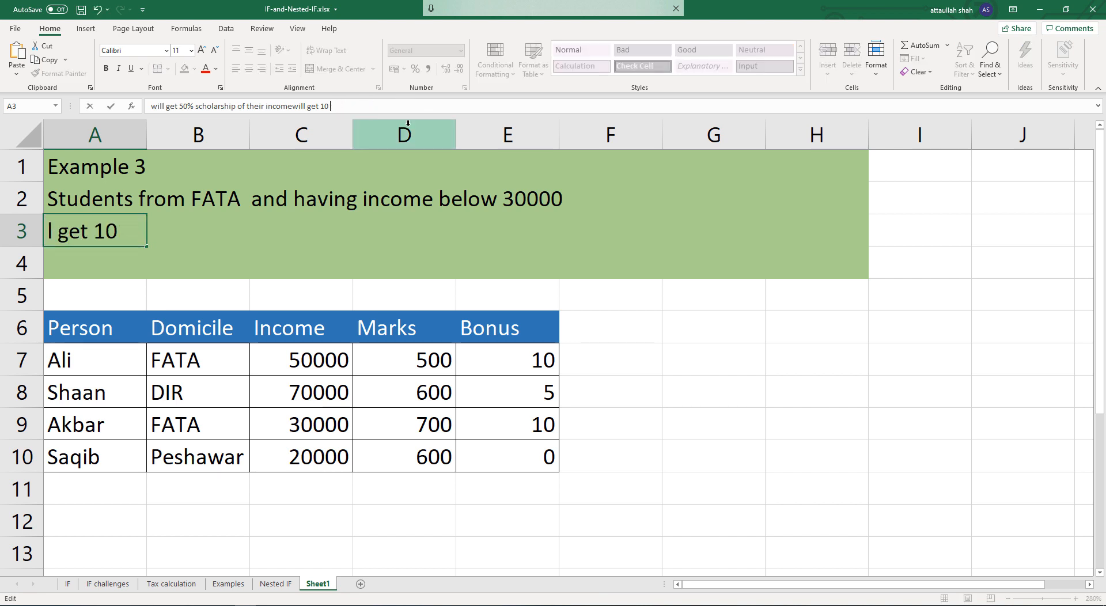
key(BackSpace)
key(BackSpace)
key(BackSpace)
key(BackSpace)
key(BackSpace)
key(BackSpace)
key(BackSpace)
key(BackSpace)
key(BackSpace)
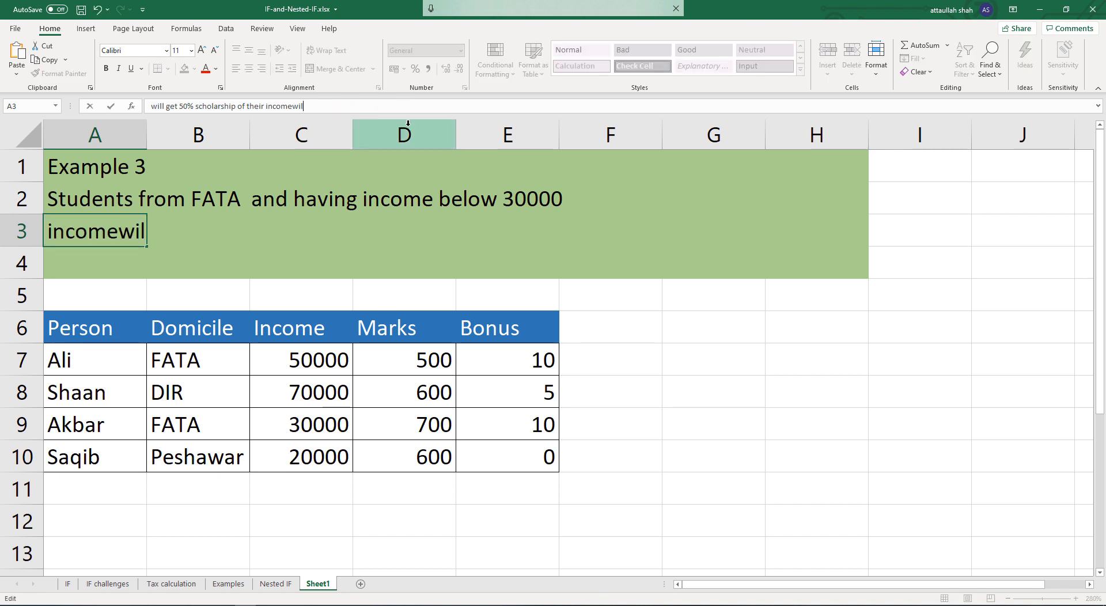
key(BackSpace)
key(BackSpace)
text(e)
key(Return)
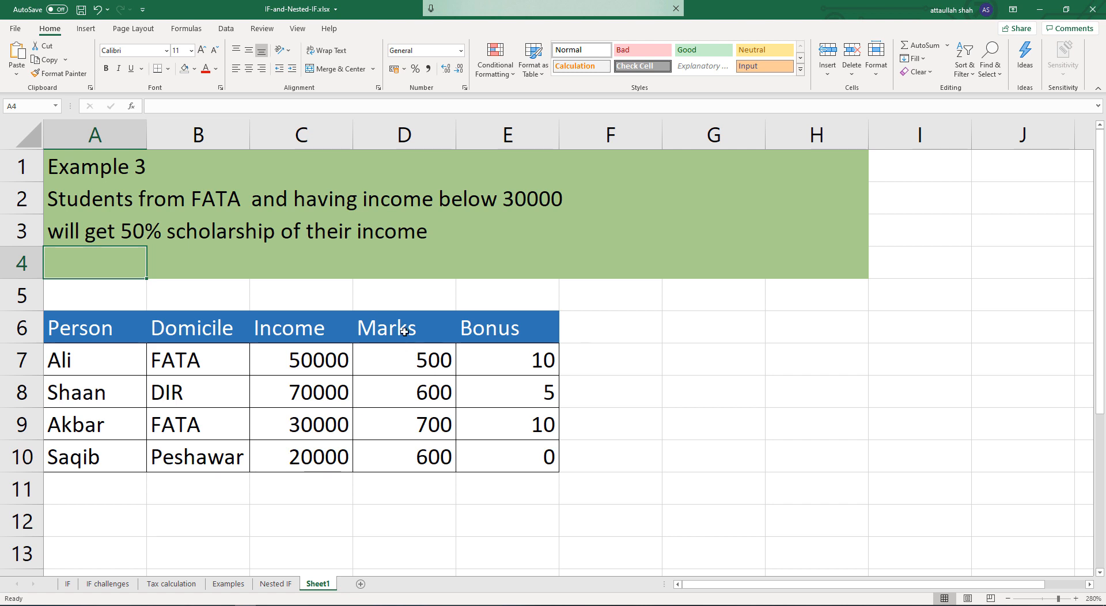
Clear the Marks and Bonus columns in D6:E10 and enter the header "scholarship" in D6.
drag(405, 332, 548, 445)
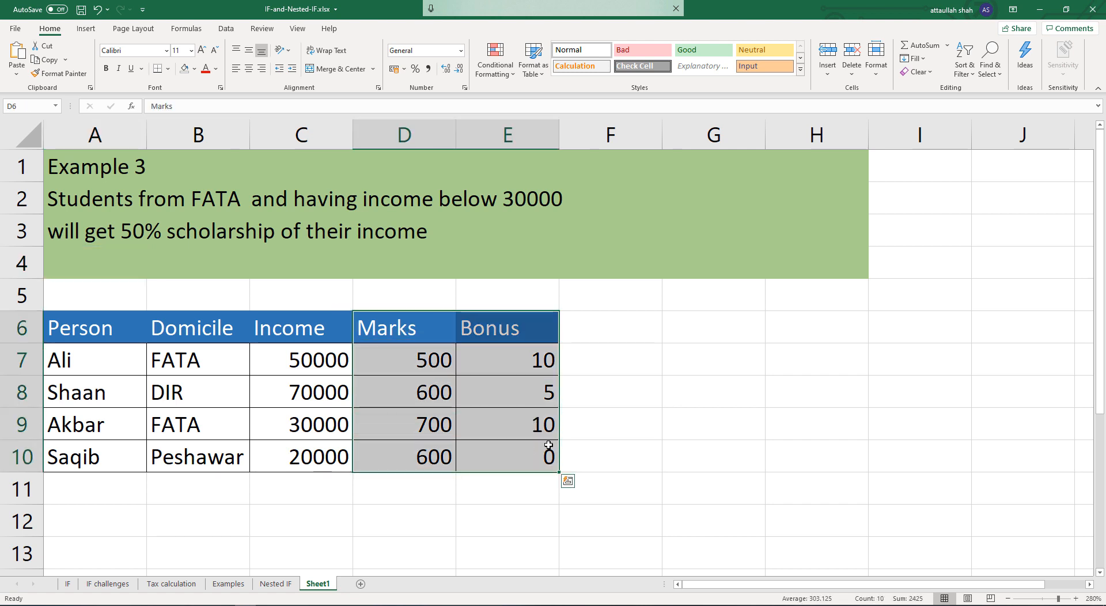
key(Delete)
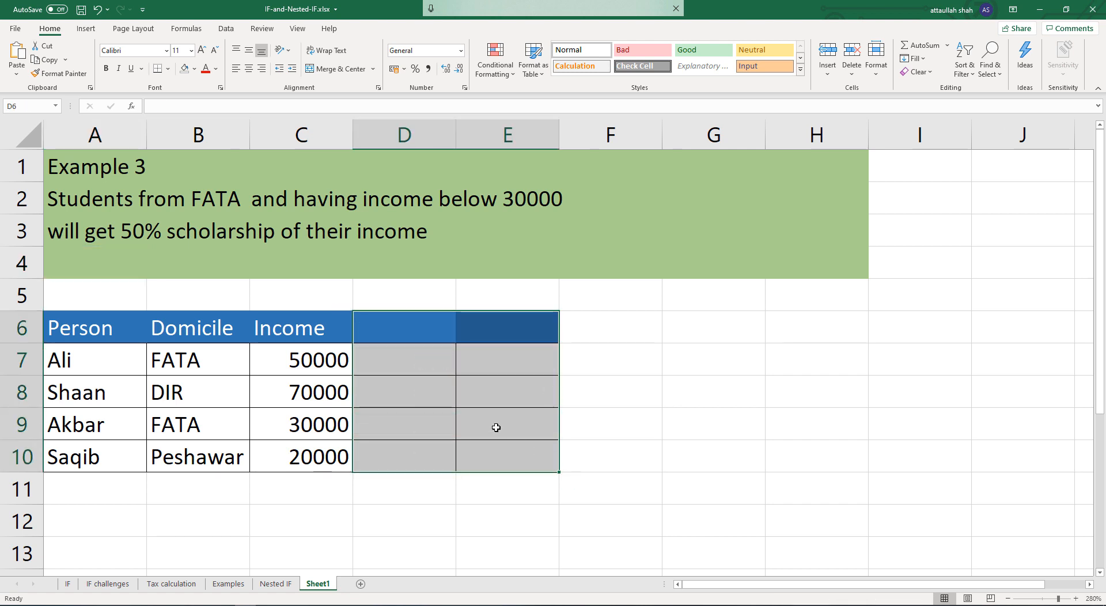
click(427, 323)
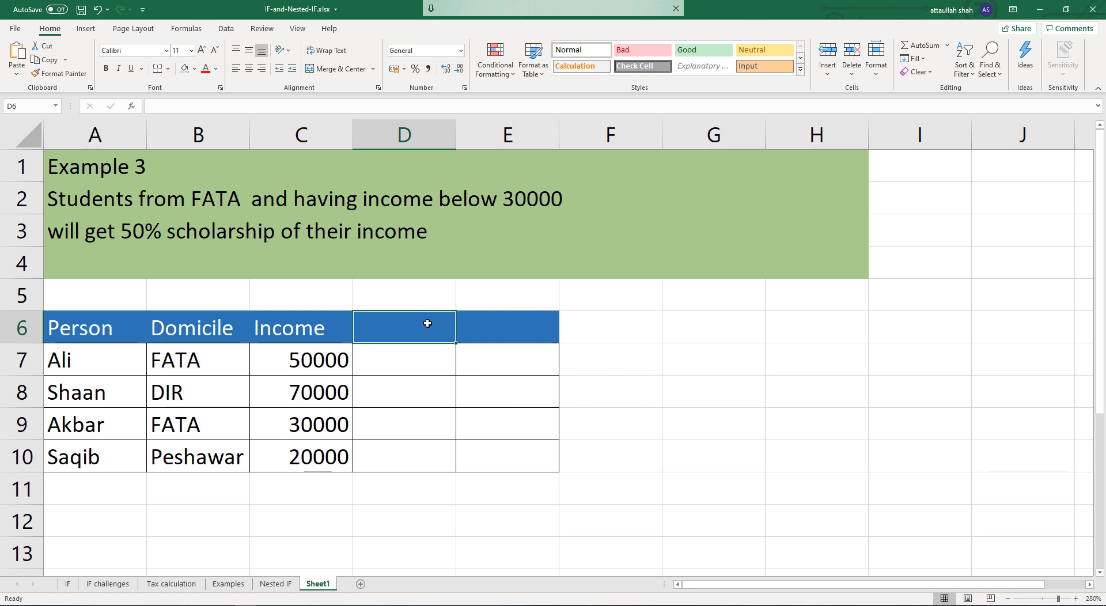
text(sch)
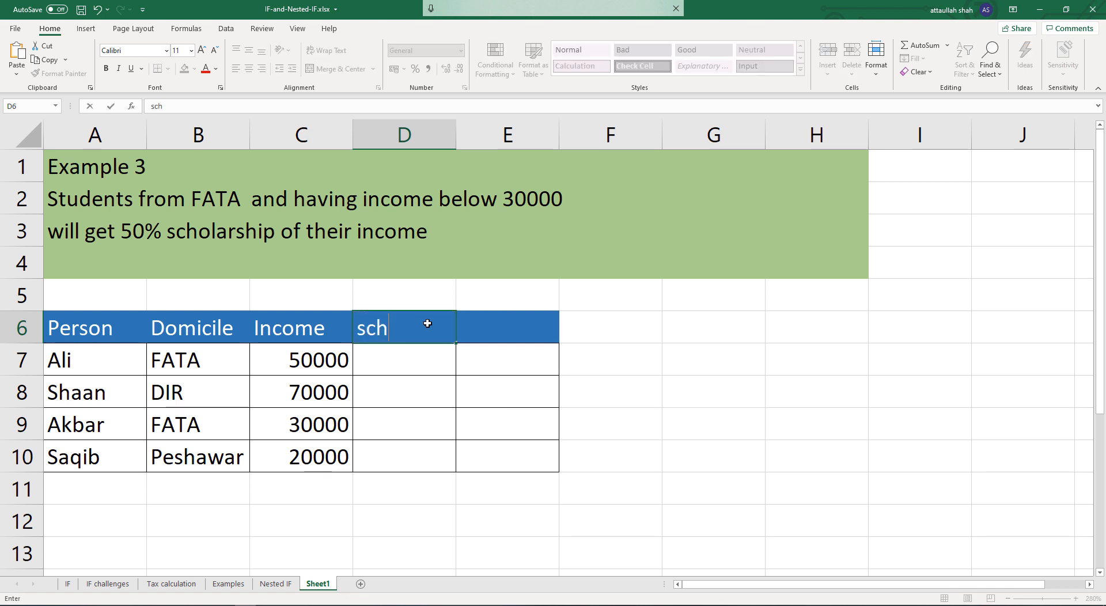
text(ola)
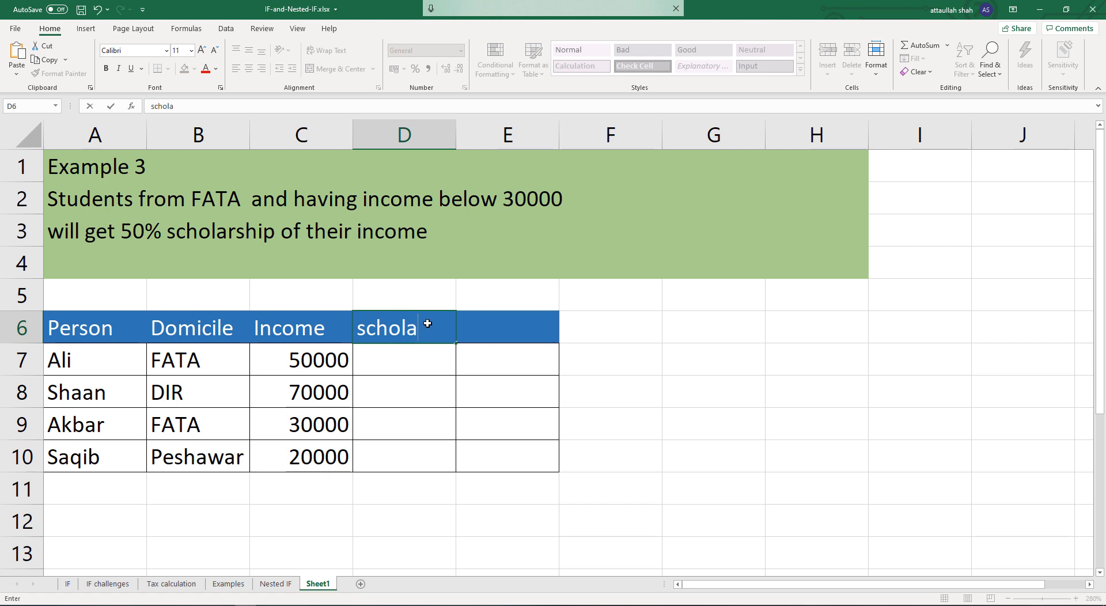
text(rship)
key(Return)
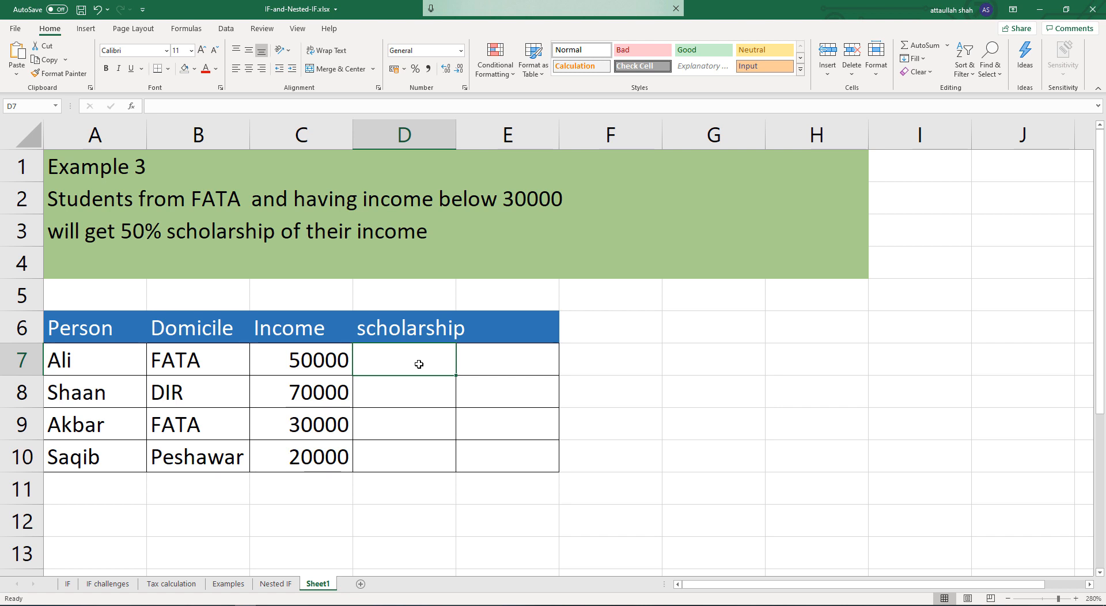
Begin an IF formula in D7 with an AND test whose first condition is B7="FATA".
text(=)
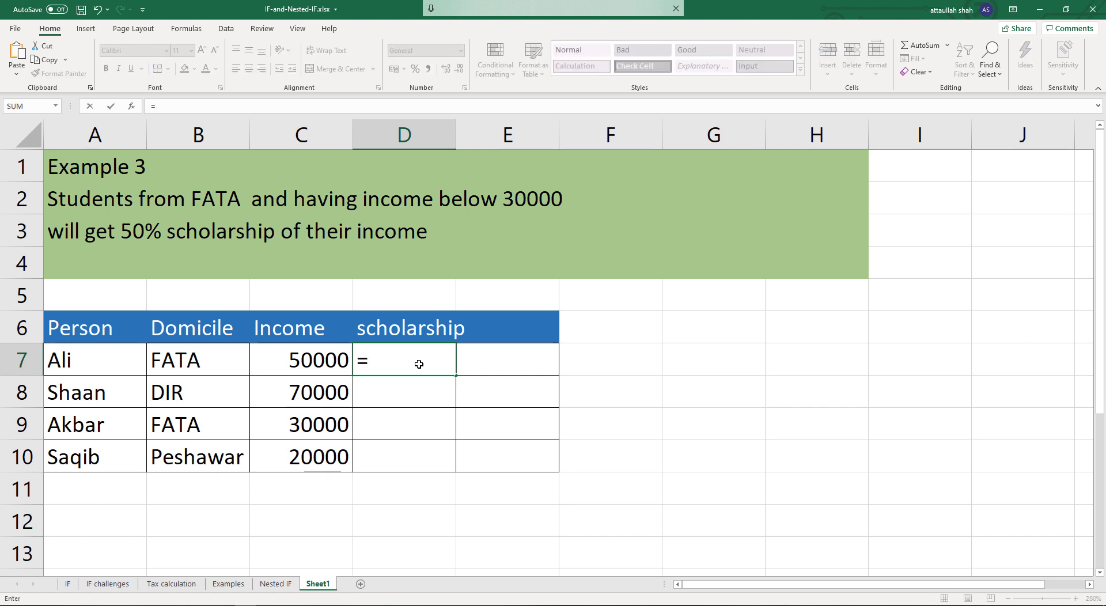
text(if)
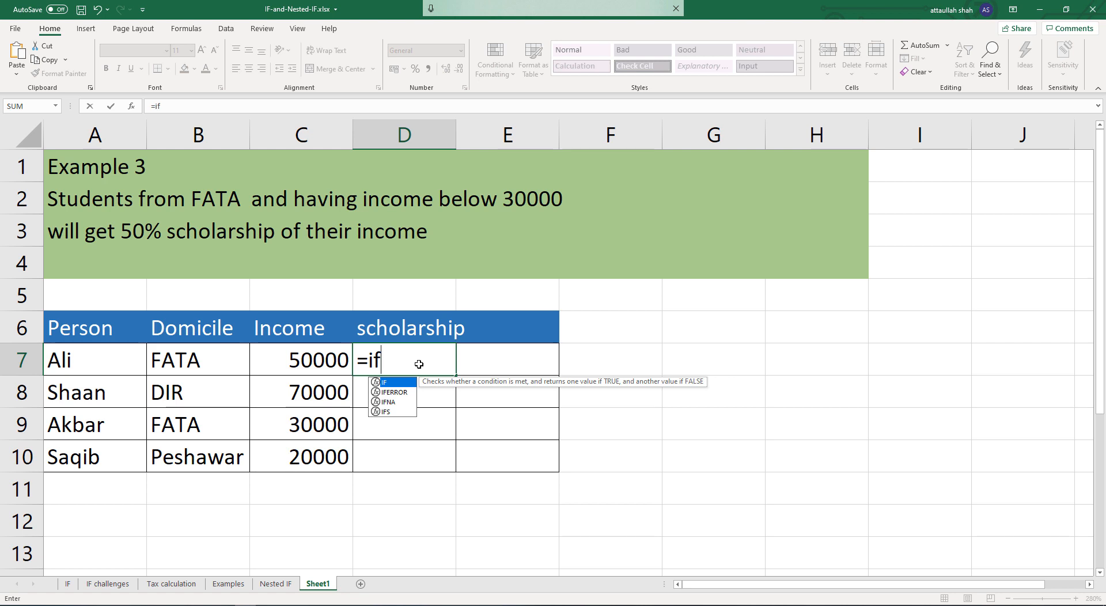
text(()
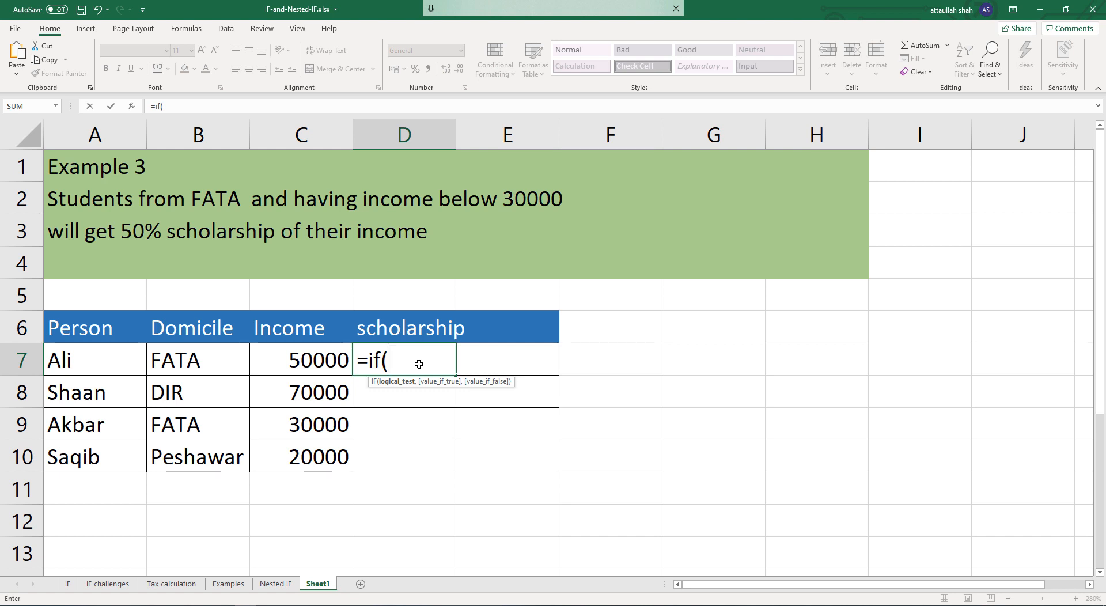
text(A)
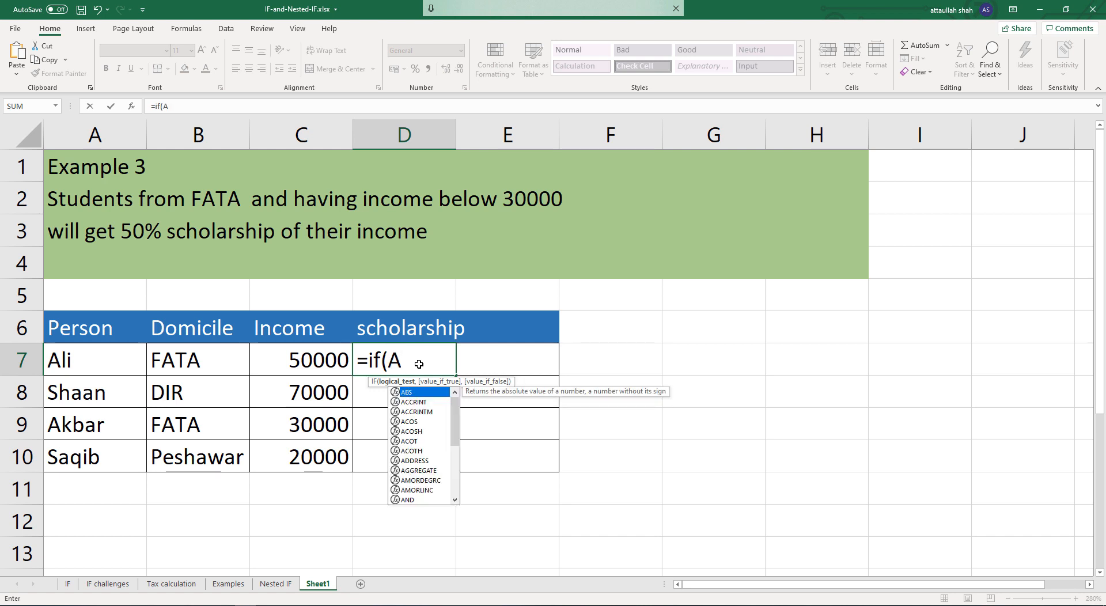
text(ND)
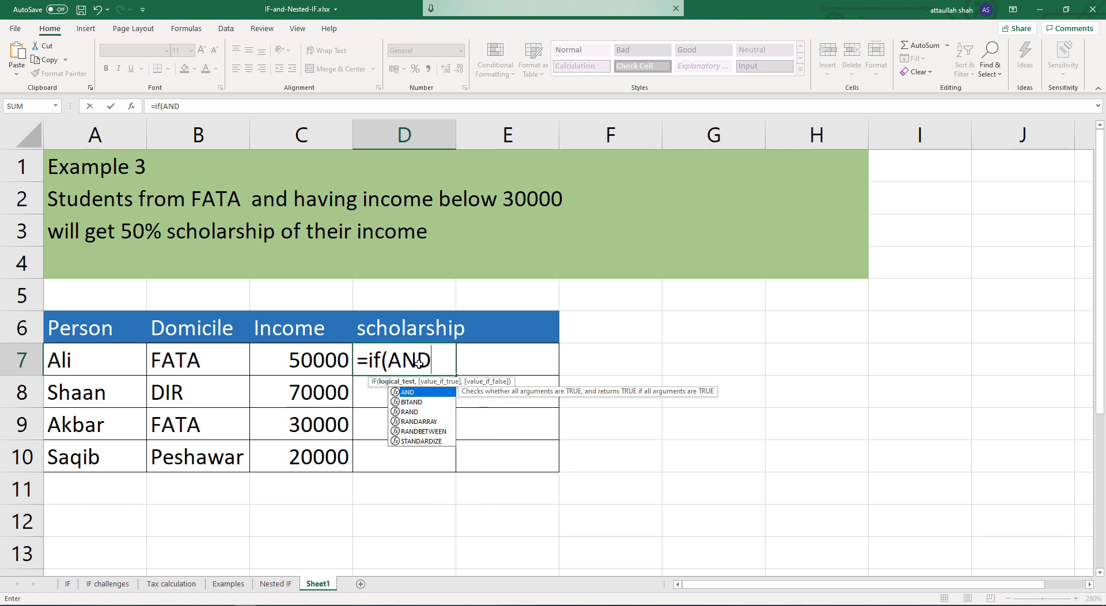
text(()
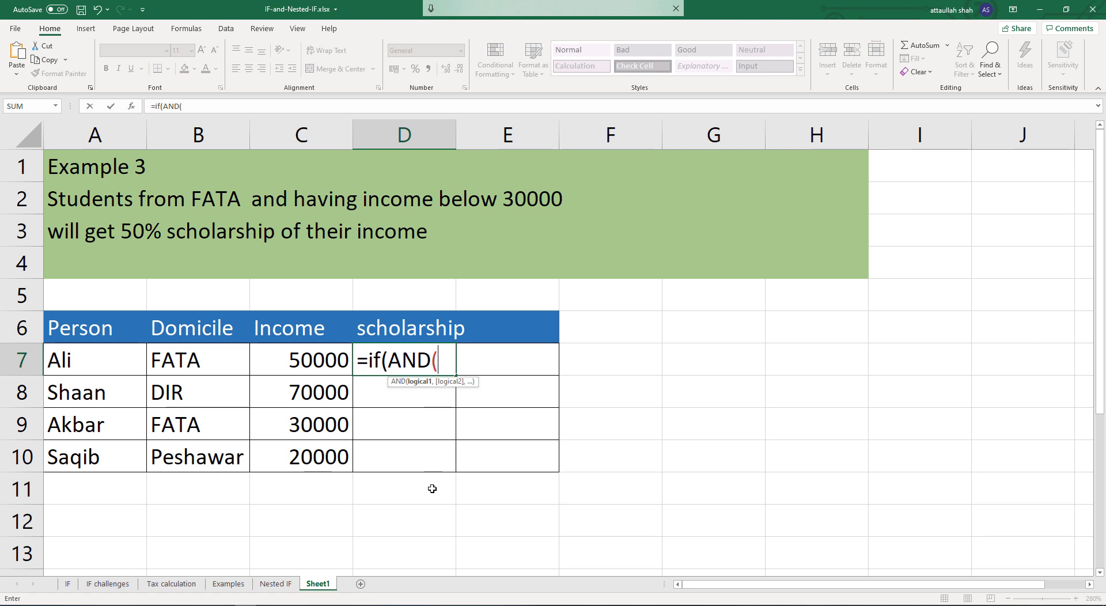
click(176, 362)
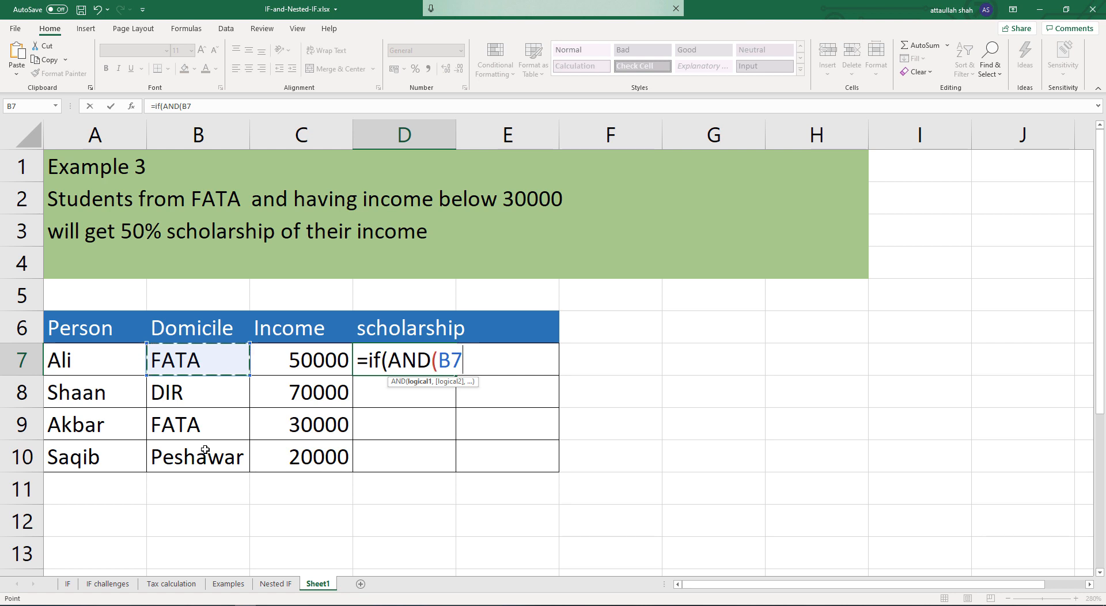
text(=")
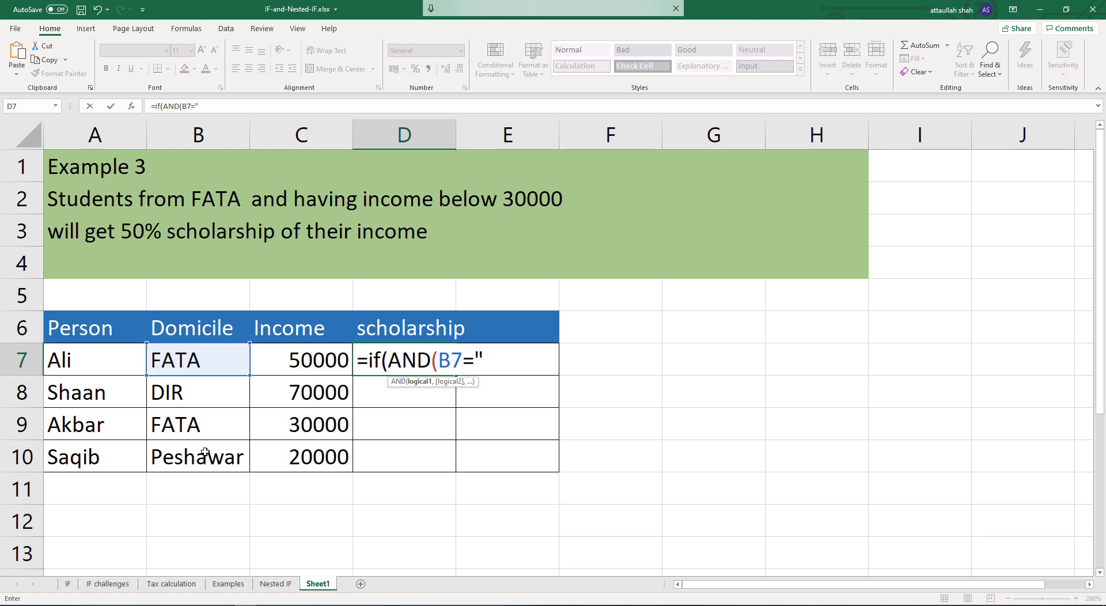
text(FATA",)
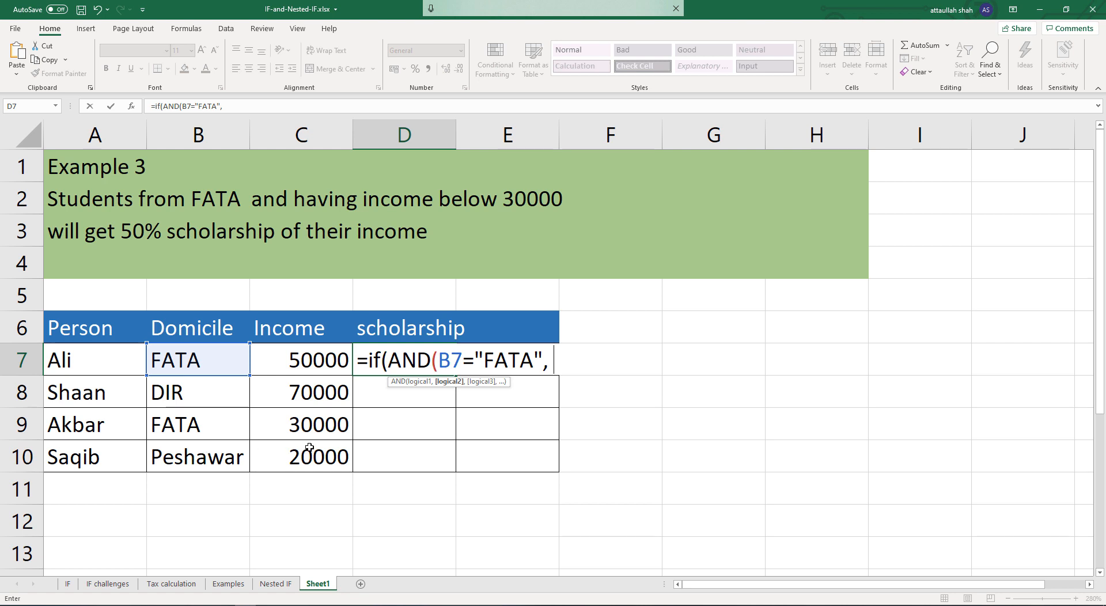
Add C7<30000 as the second AND condition in D7's formula and close the logical test.
click(324, 367)
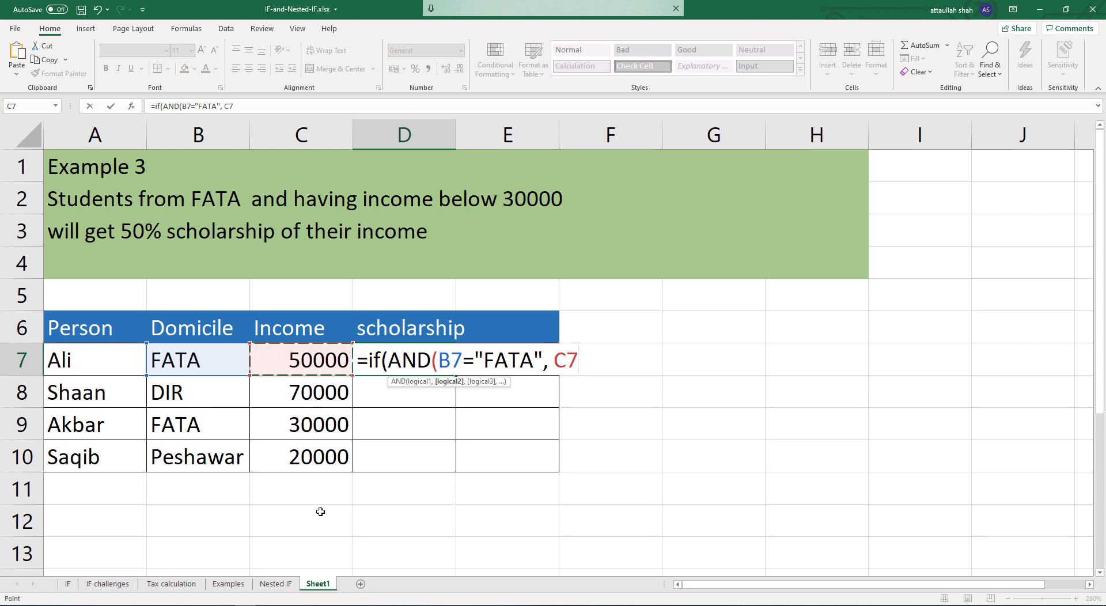
text(<)
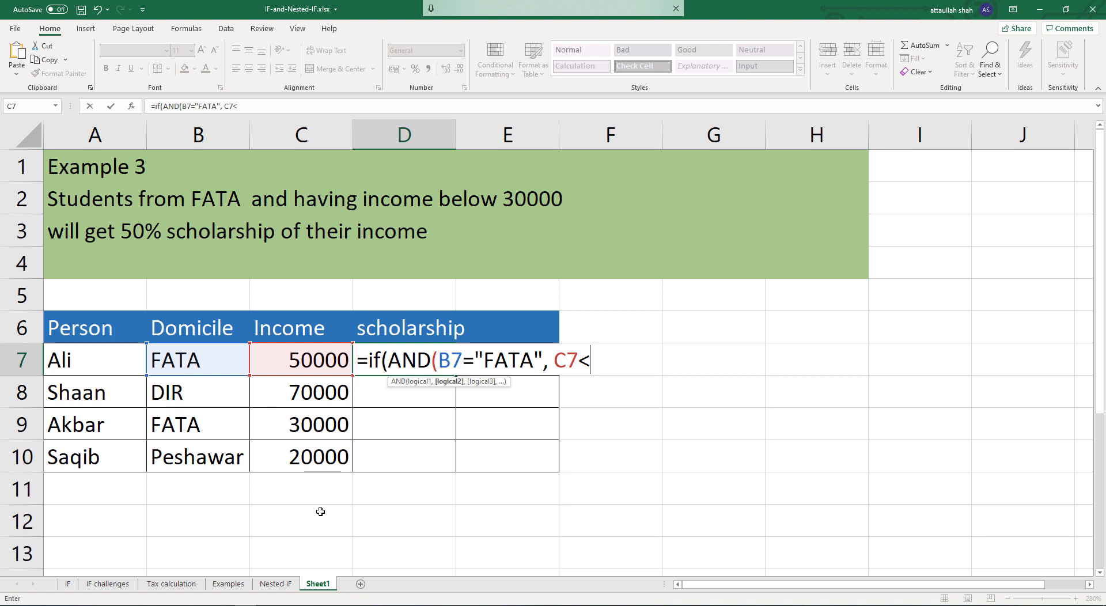
text(3000)
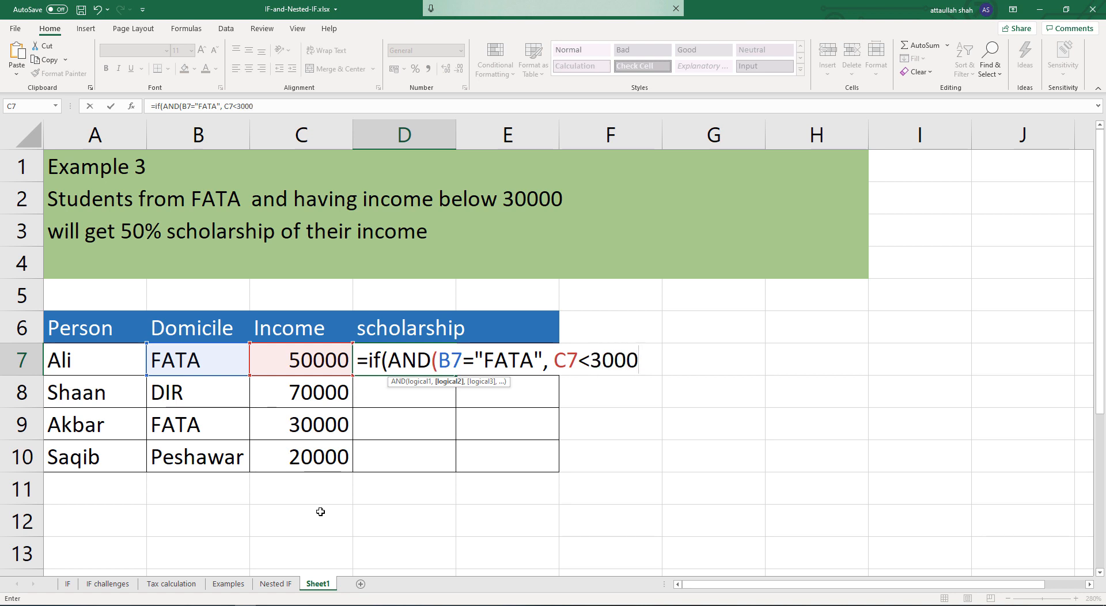
text(0))
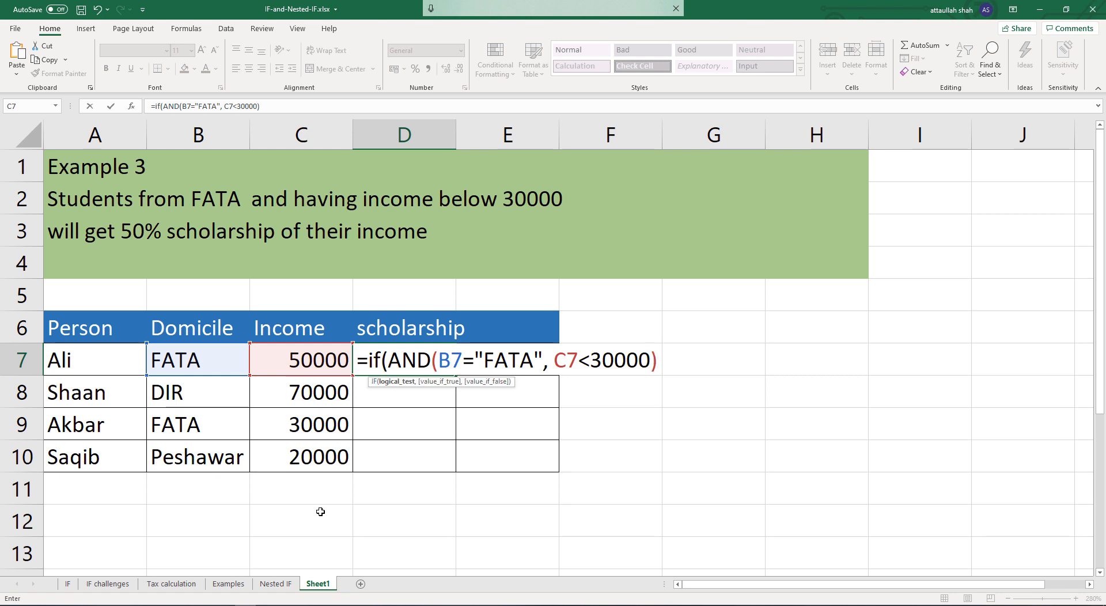
text(,)
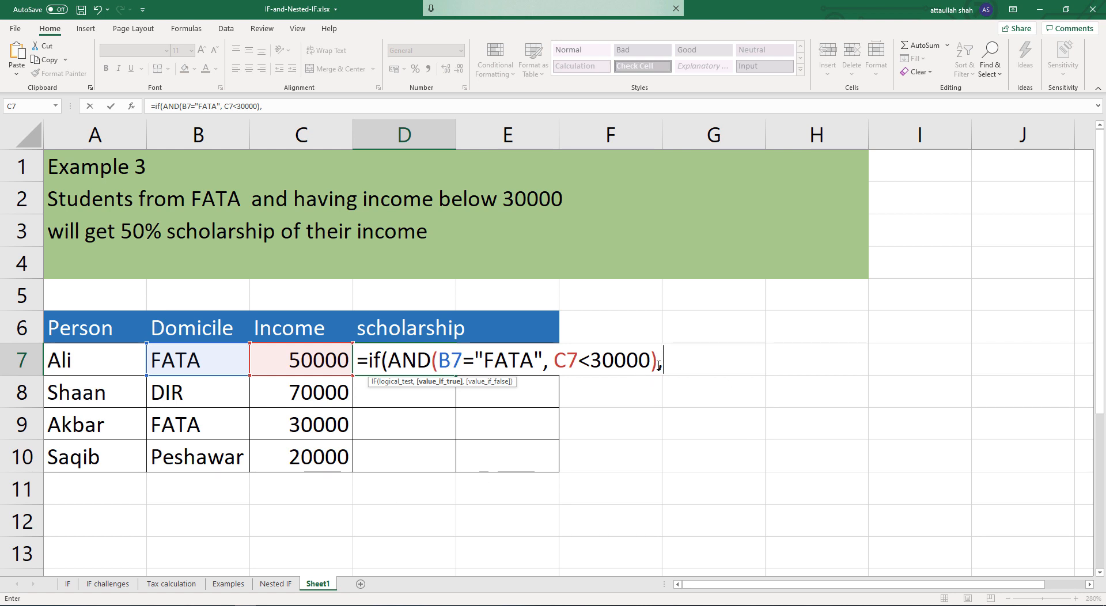
Review the whole AND test and the AND function name within D7's unfinished formula.
drag(658, 362, 387, 368)
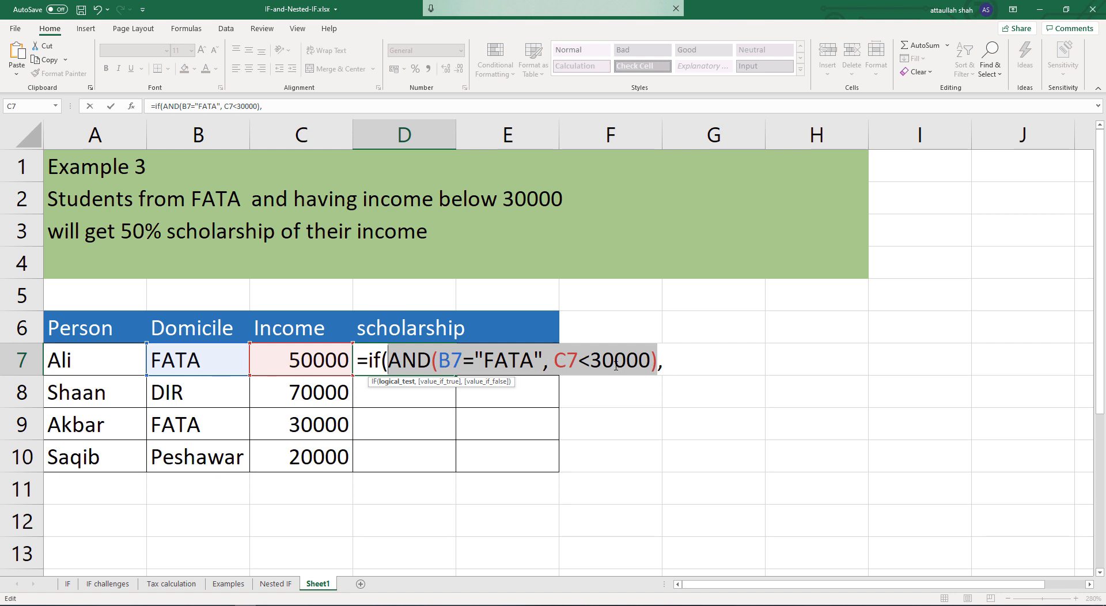
click(675, 366)
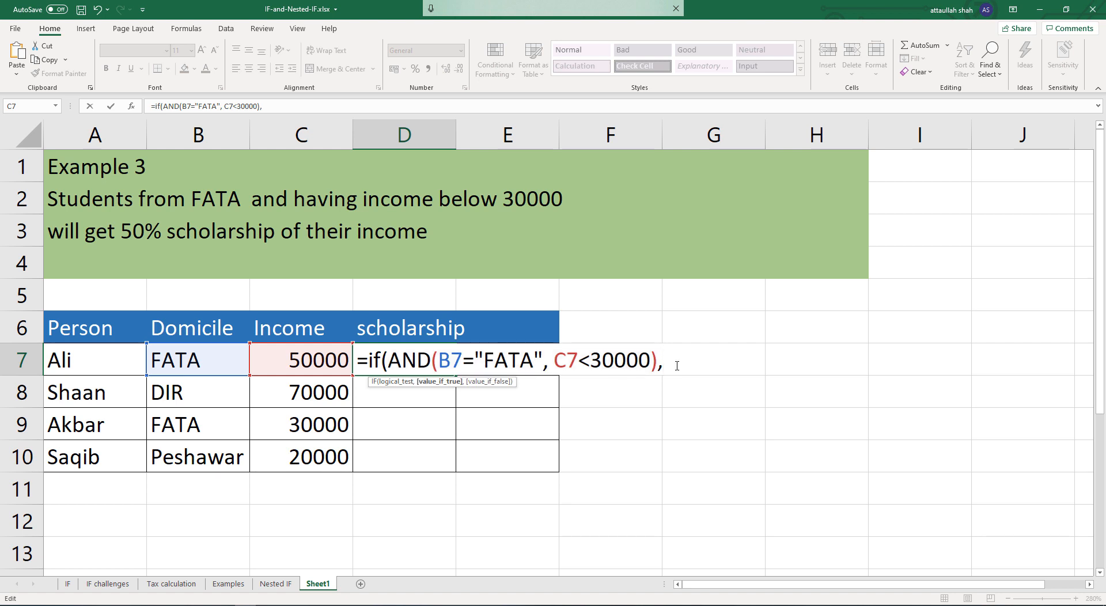
drag(389, 360, 431, 360)
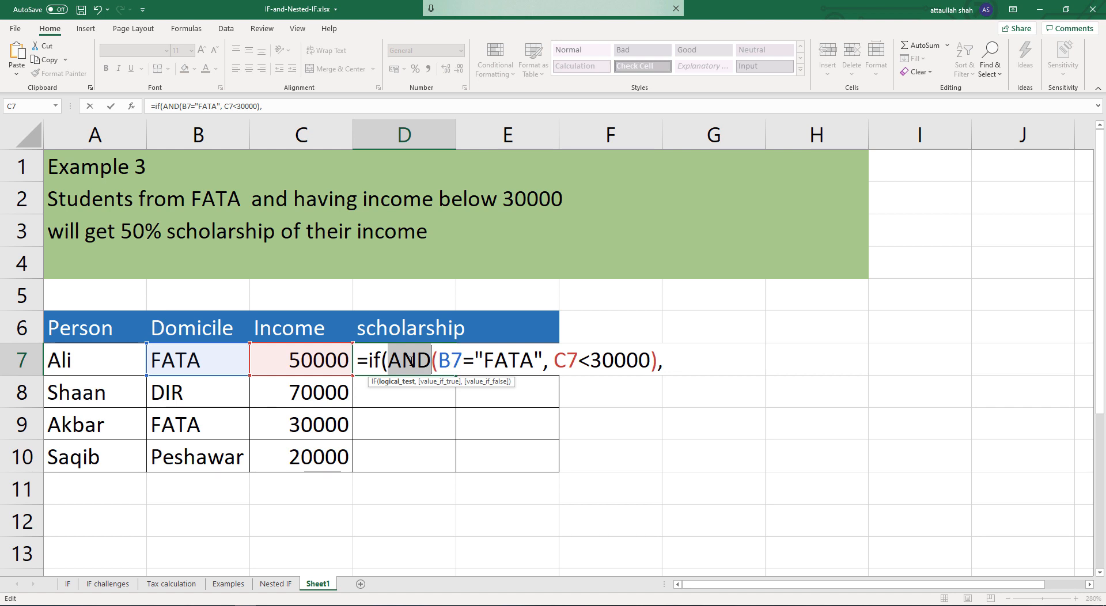
click(668, 361)
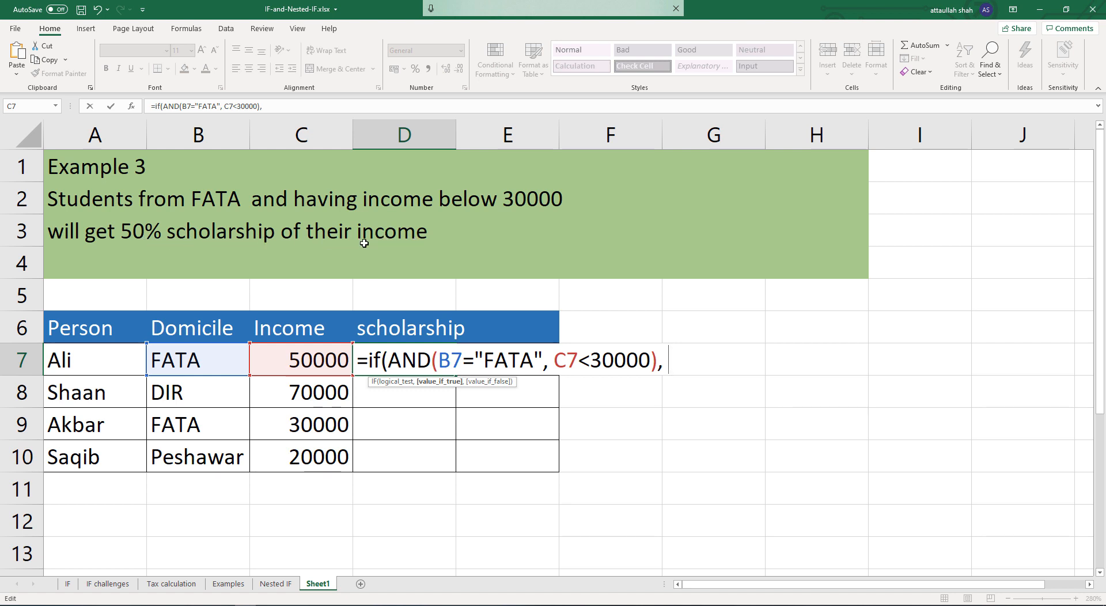
Complete D7's formula with C7*.5 as the true value and 0 as the false value, and enter it.
click(298, 362)
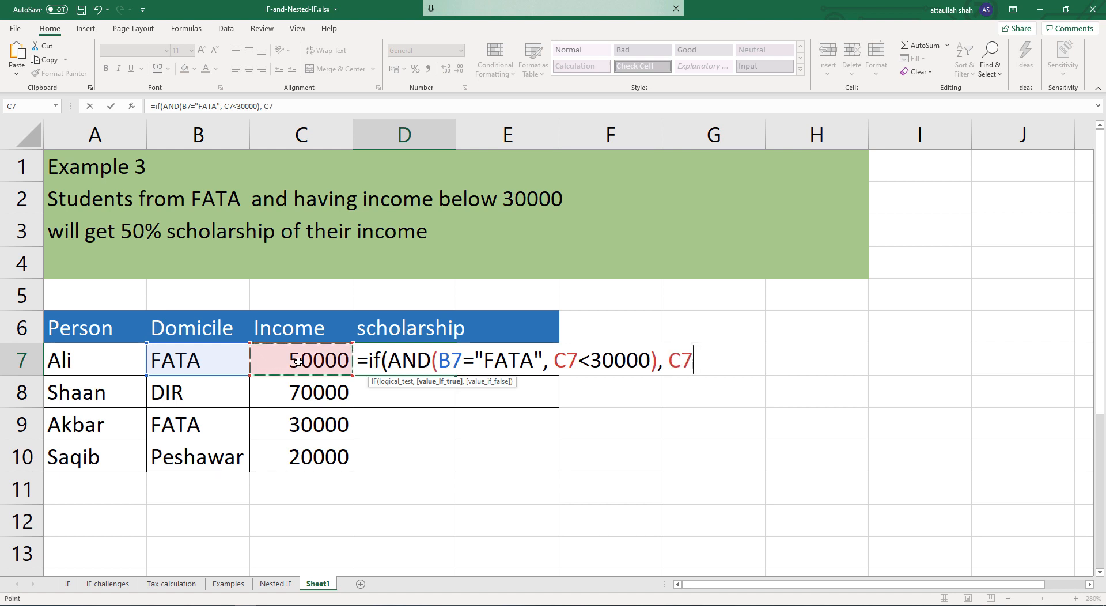
text(*.5)
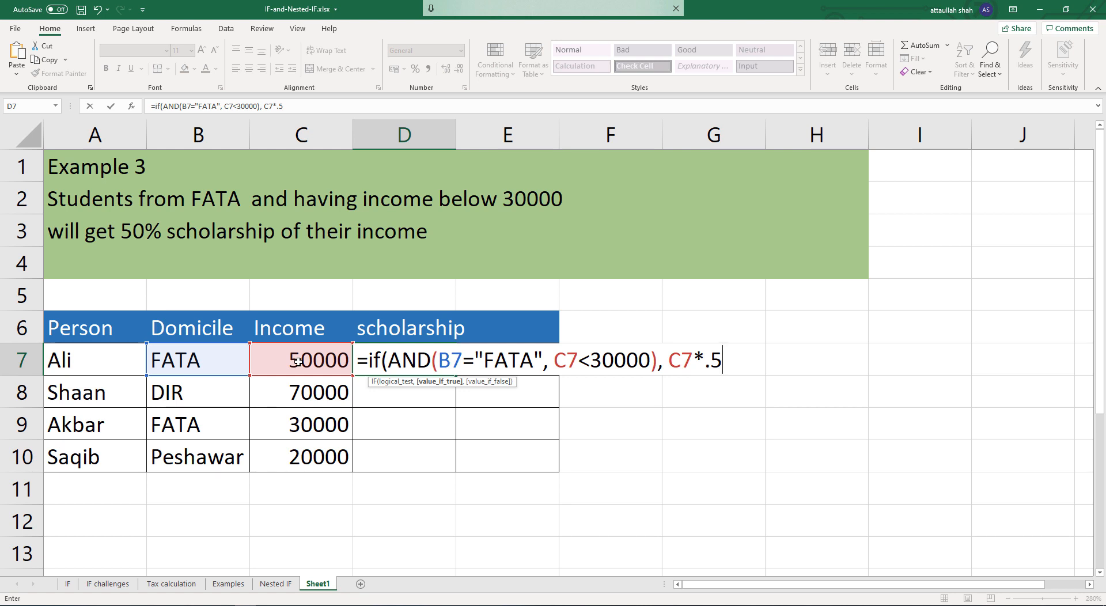
text(,0)
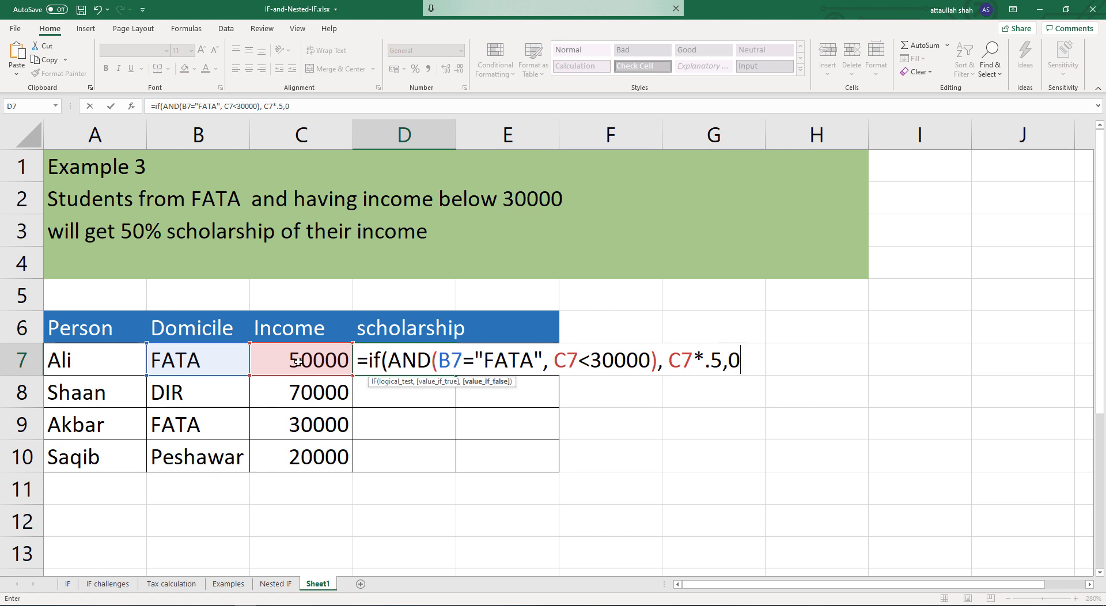
text())
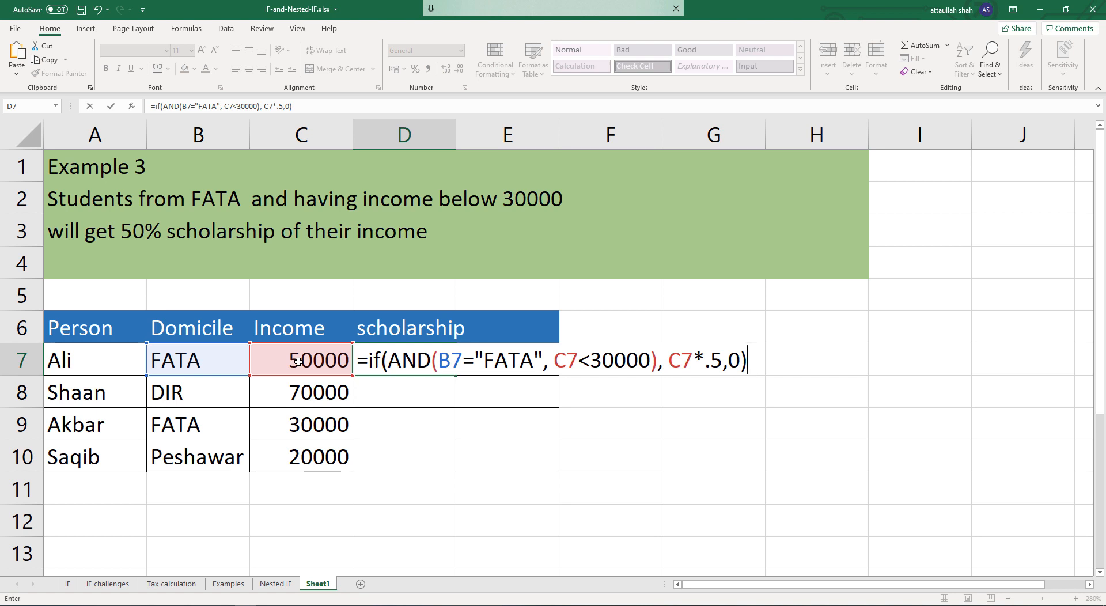
key(Return)
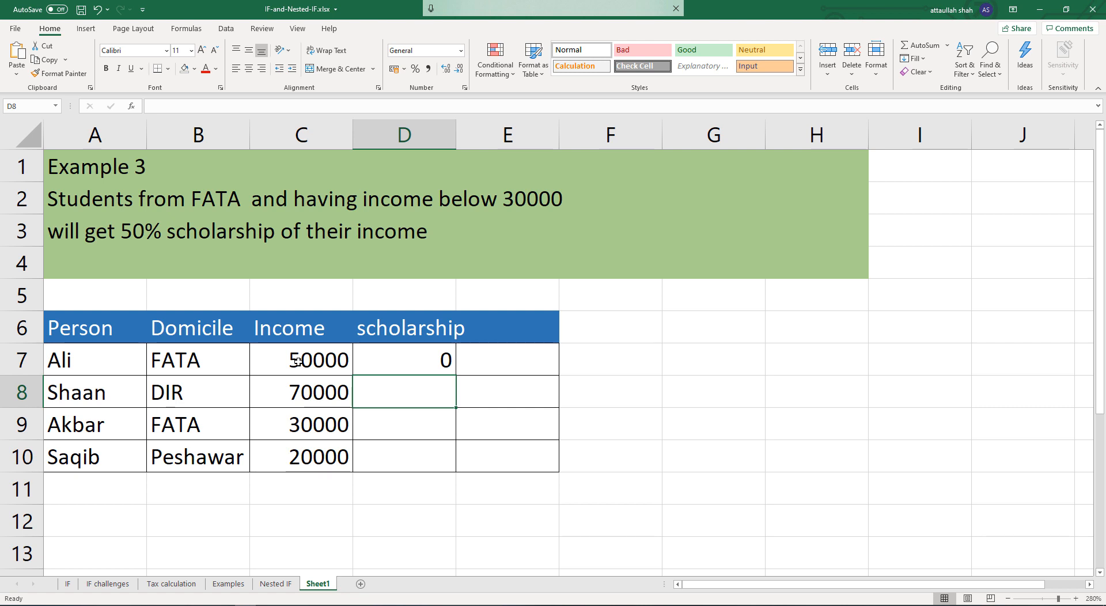
Check the domicile in B7 and the income in C7 against the scholarship criteria.
click(198, 360)
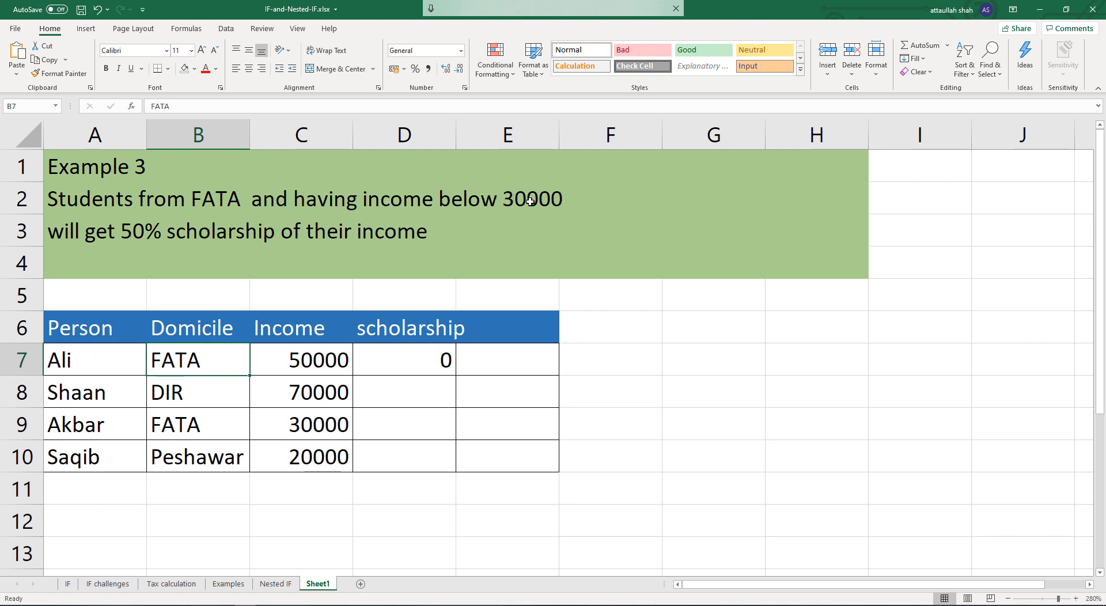
click(314, 353)
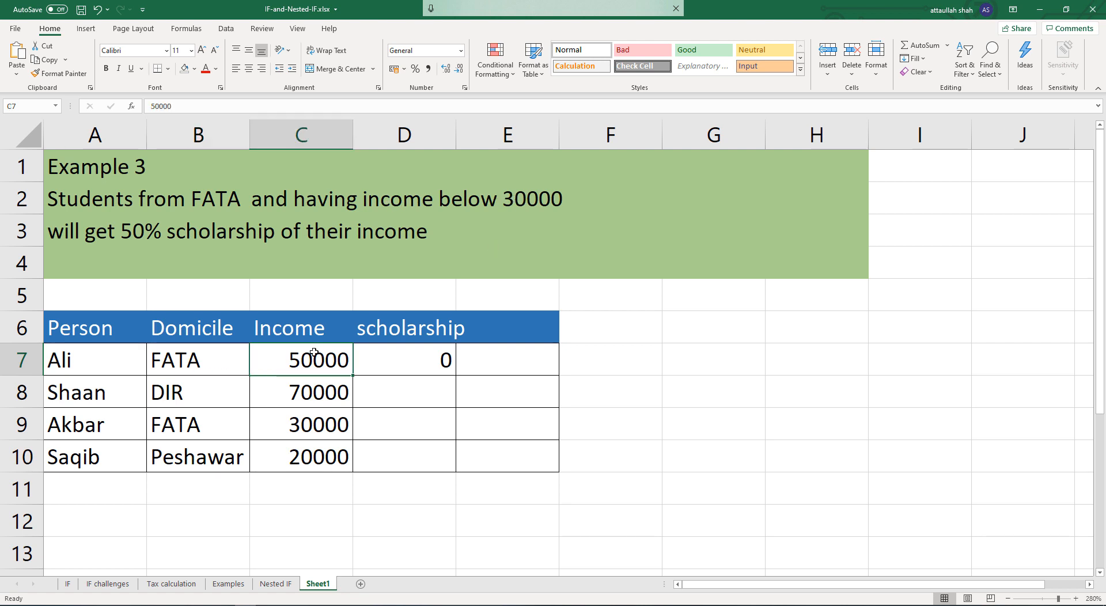
Copy D7's scholarship formula down one row at a time through D10.
click(416, 363)
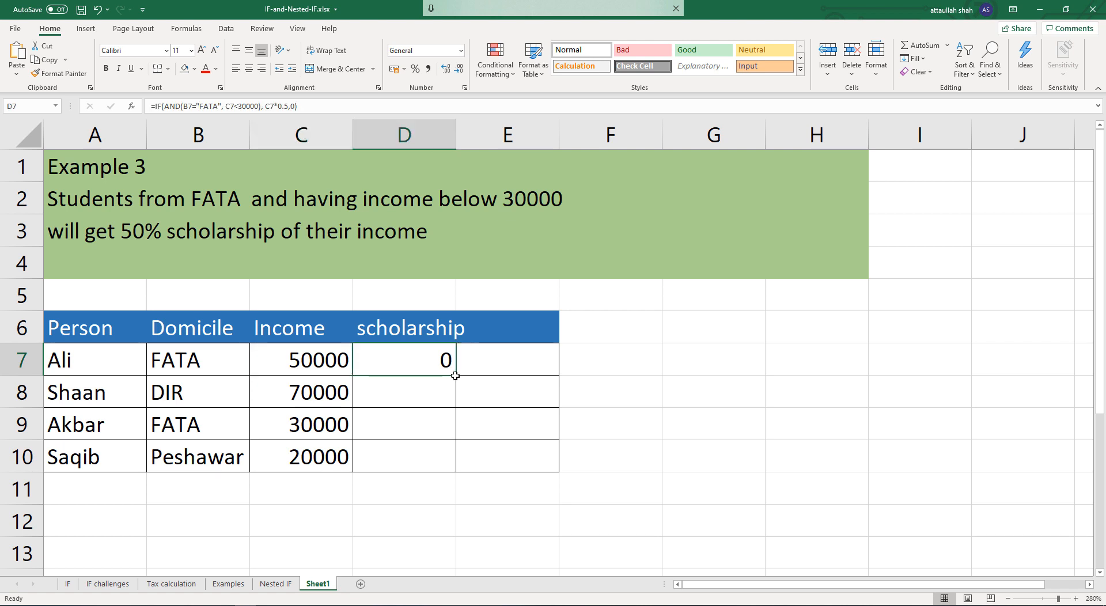
drag(455, 375, 453, 409)
click(411, 395)
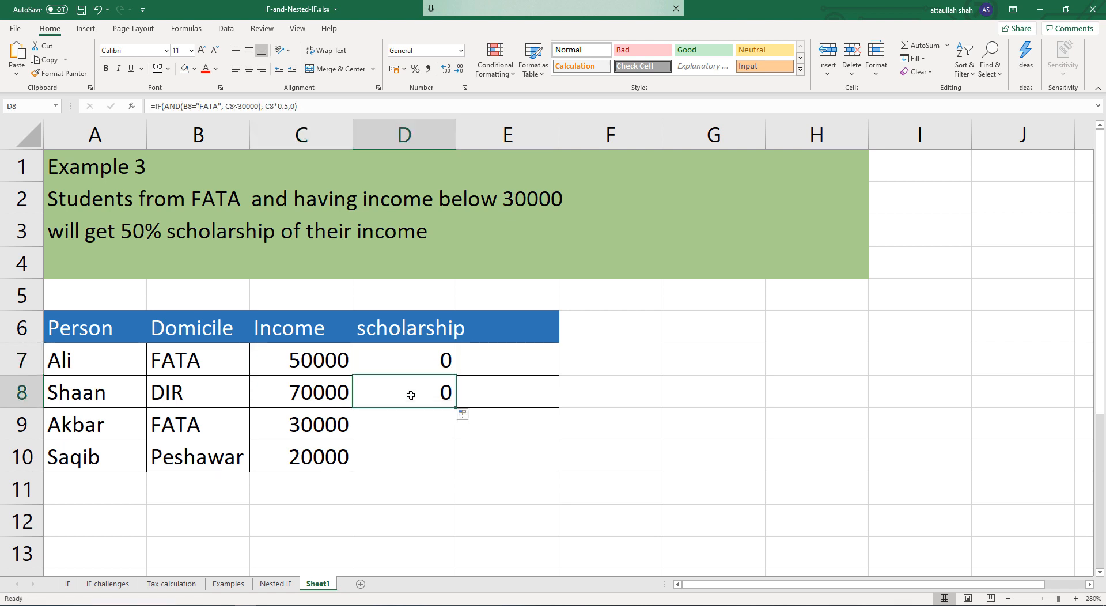
click(180, 394)
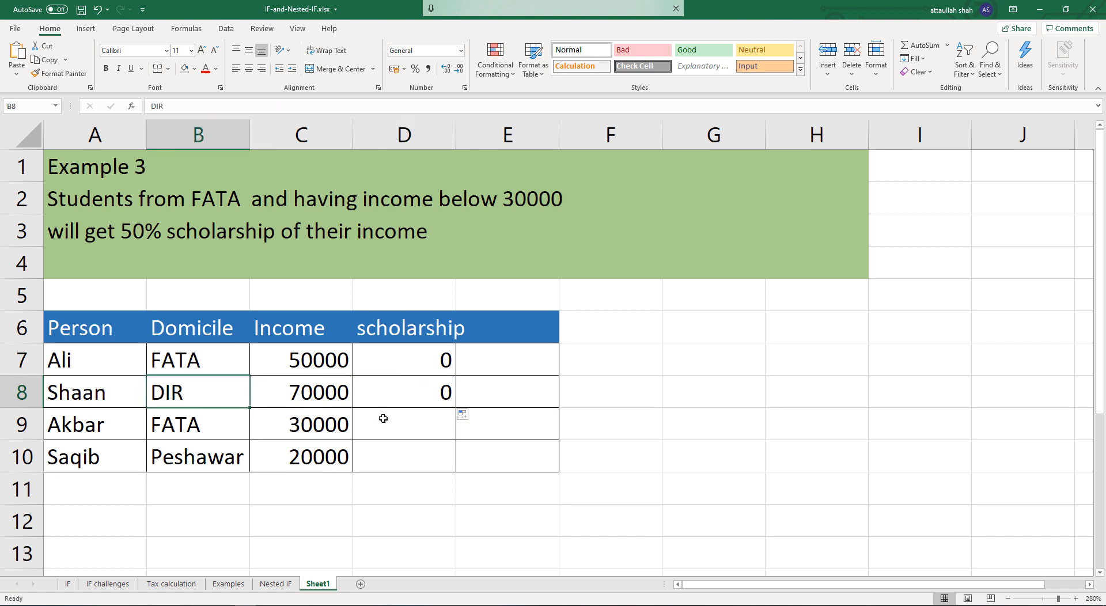
click(442, 397)
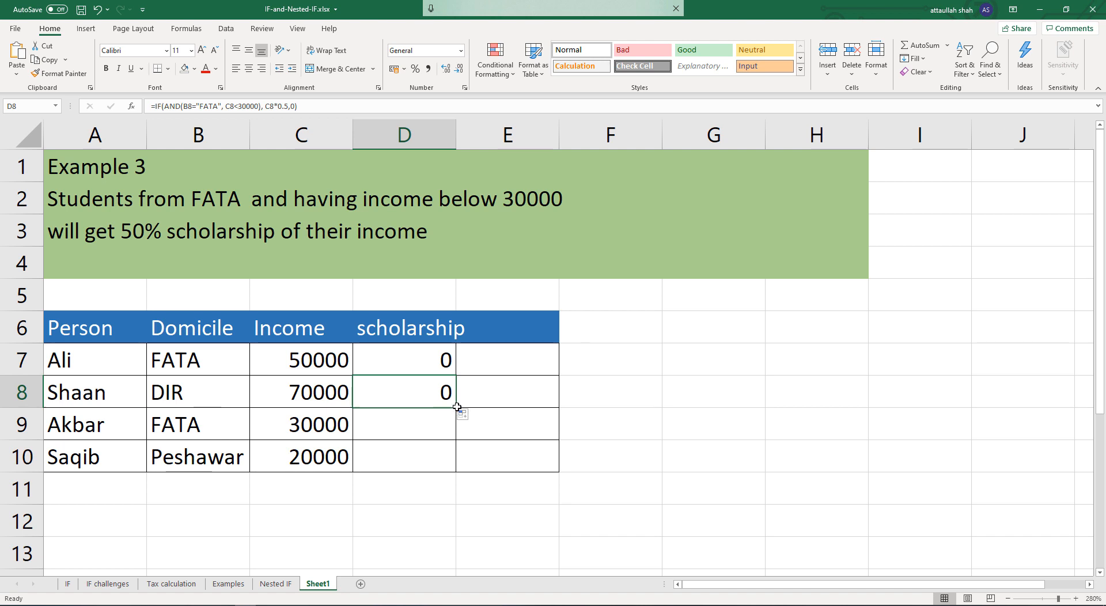
drag(455, 408, 452, 440)
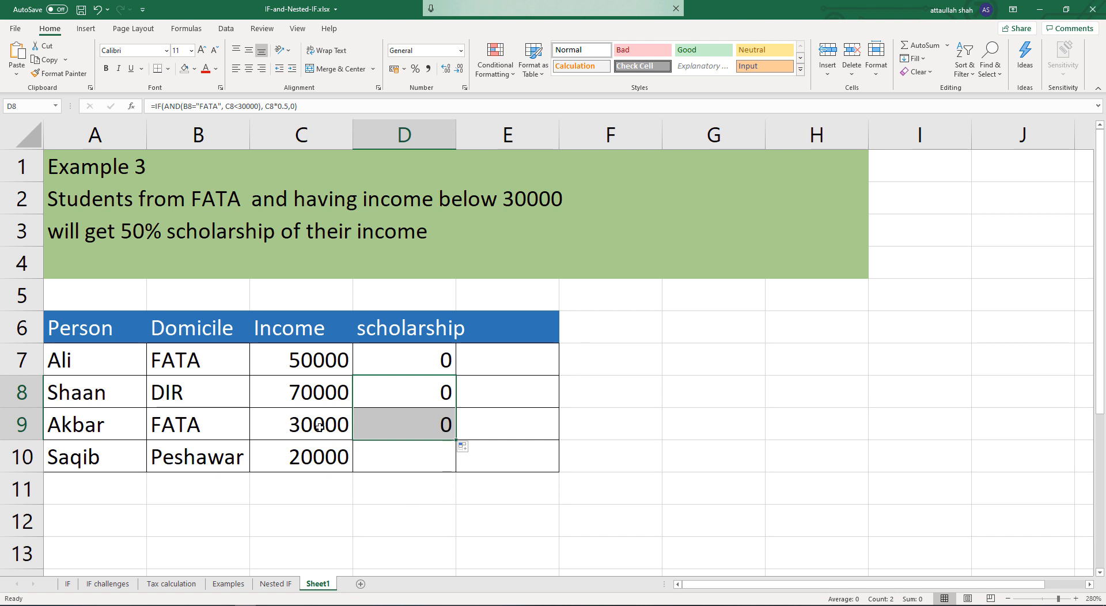
click(426, 482)
click(435, 435)
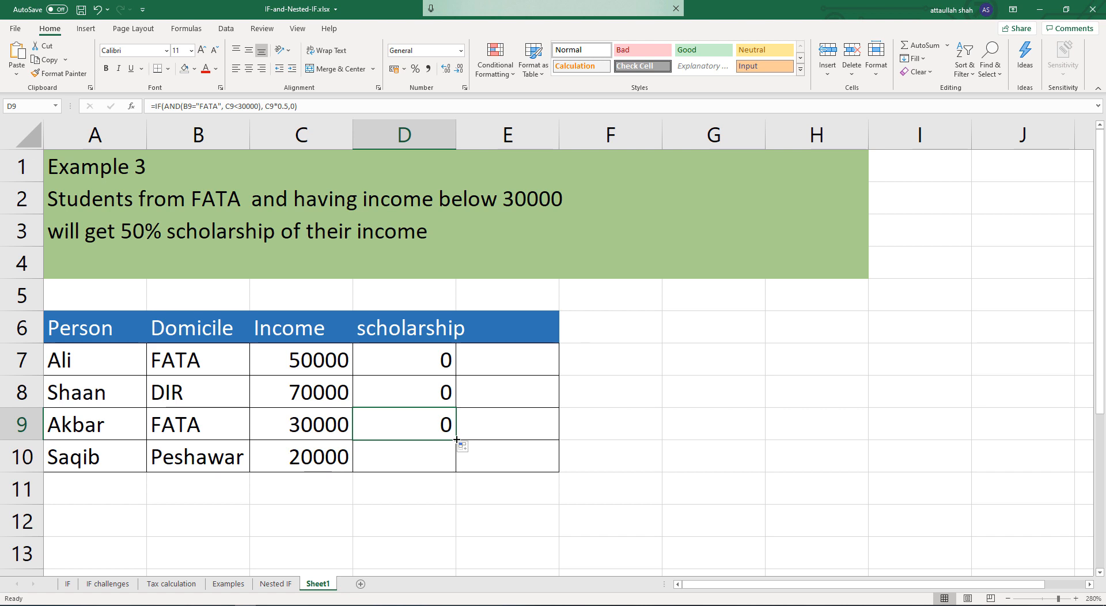
drag(456, 441, 458, 471)
click(424, 513)
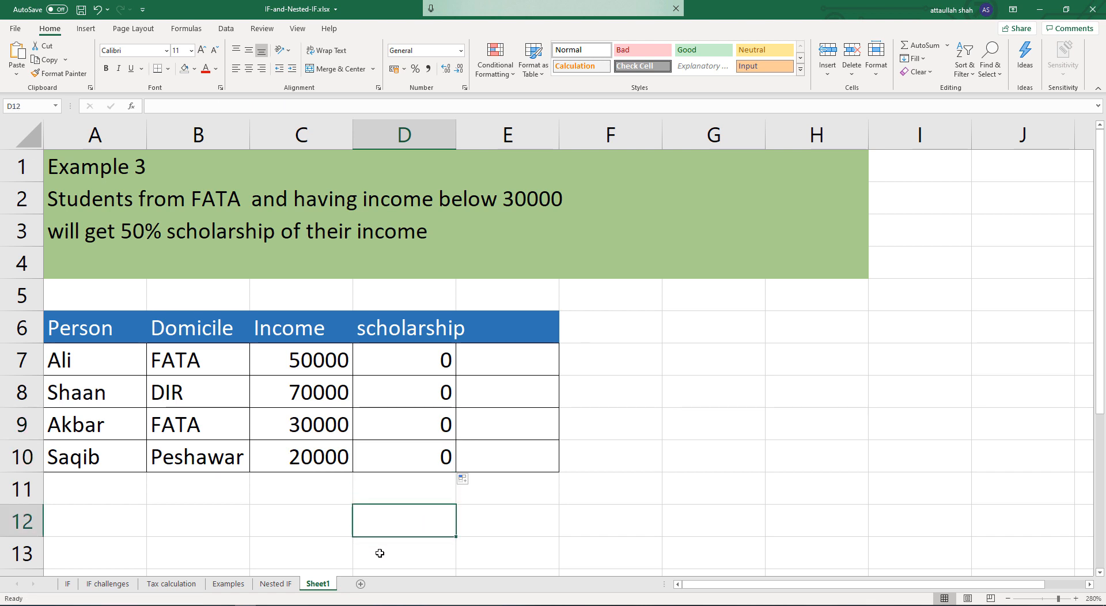
Reword the criteria in A2 so the income condition reads "income of 30000 or below".
click(473, 207)
click(118, 205)
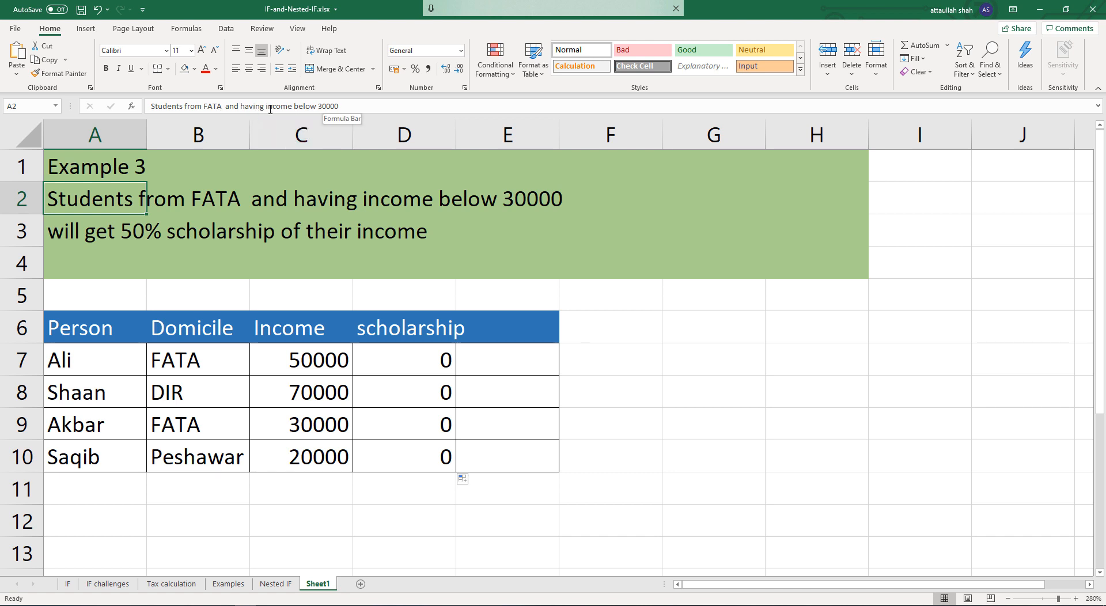
double_click(303, 106)
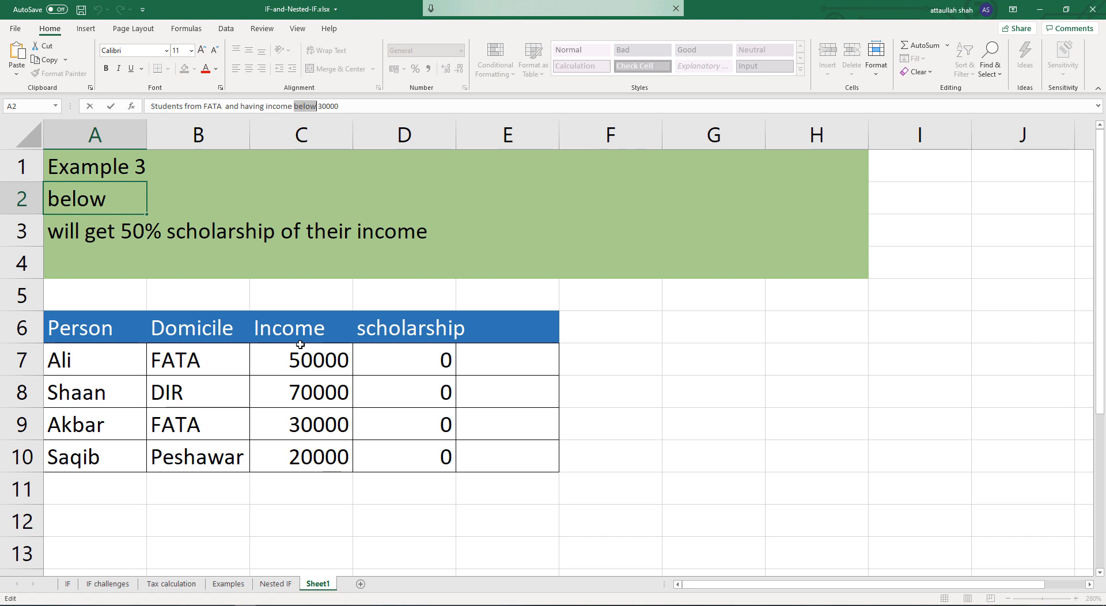
text(of)
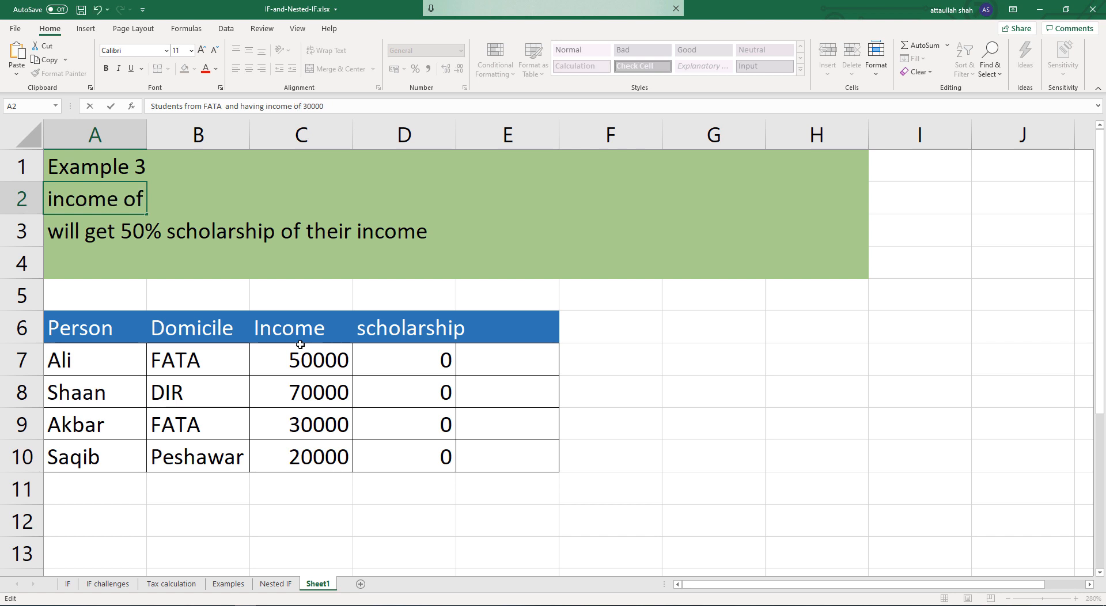
click(334, 104)
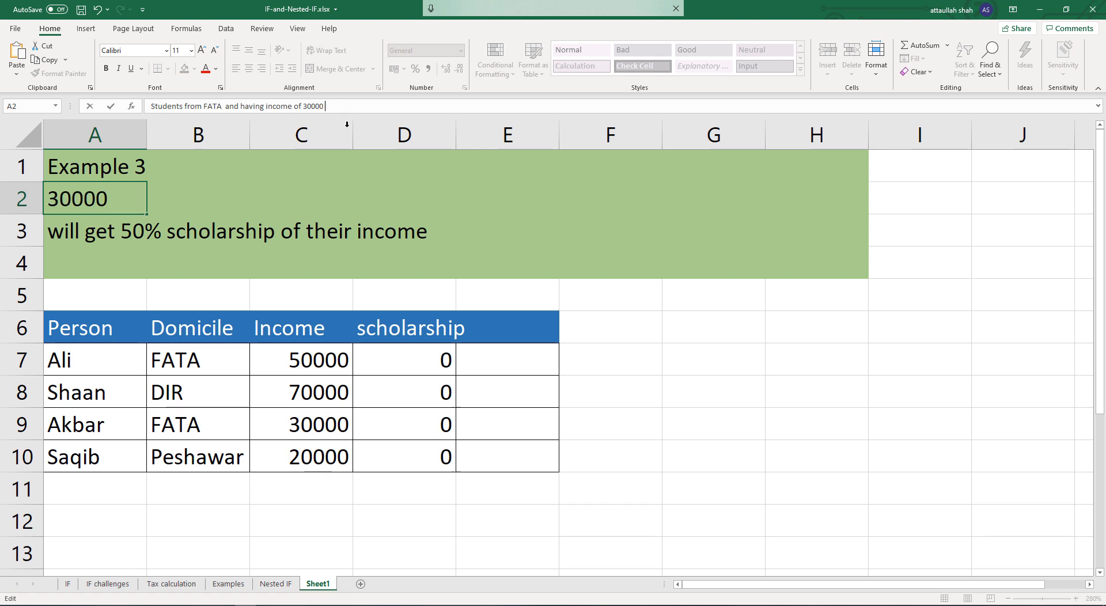
text(o)
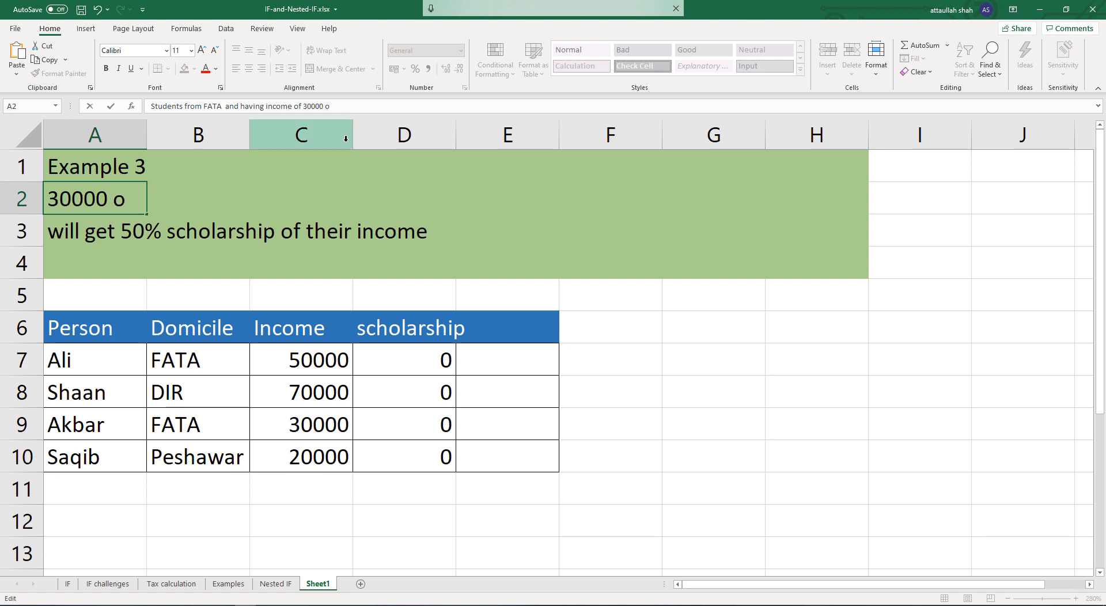
text(r bel)
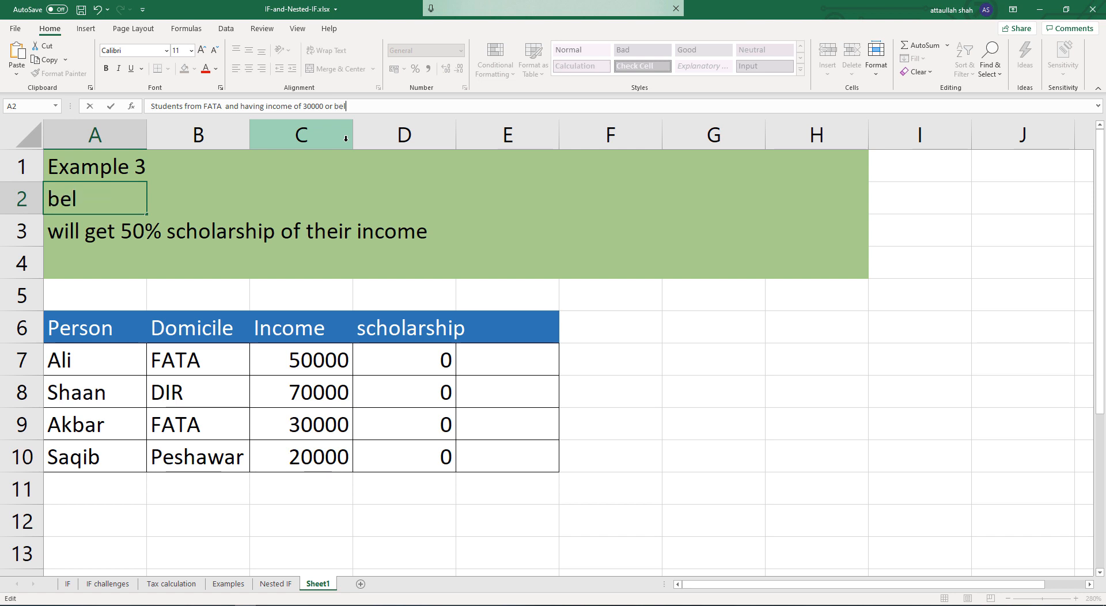
text(ow)
key(Return)
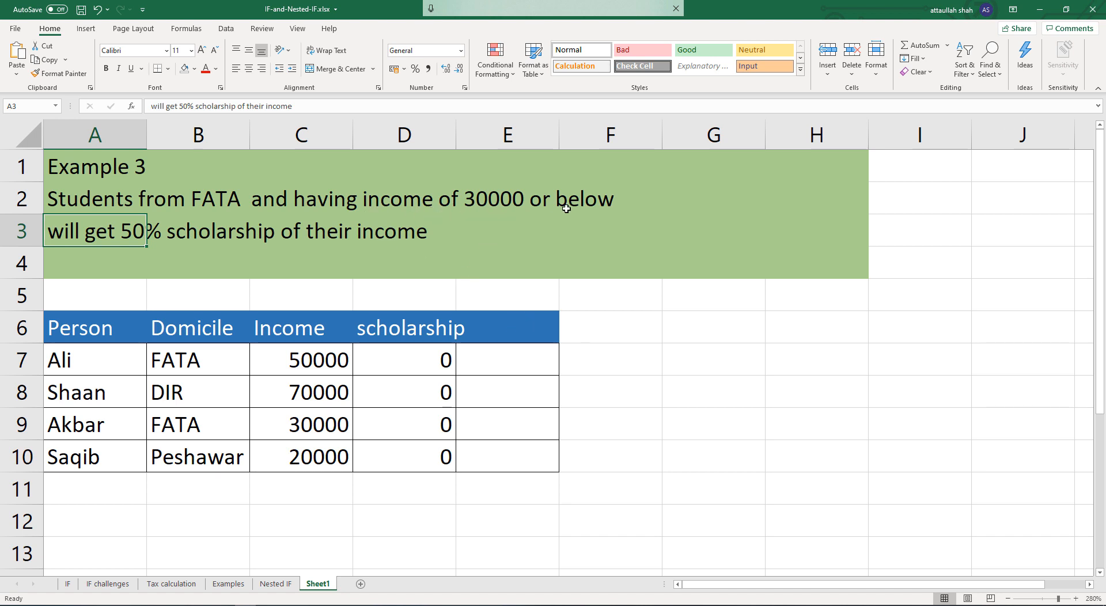
Change the income condition in D7's formula to C7<=30000 and fill the formula down to D10.
double_click(413, 362)
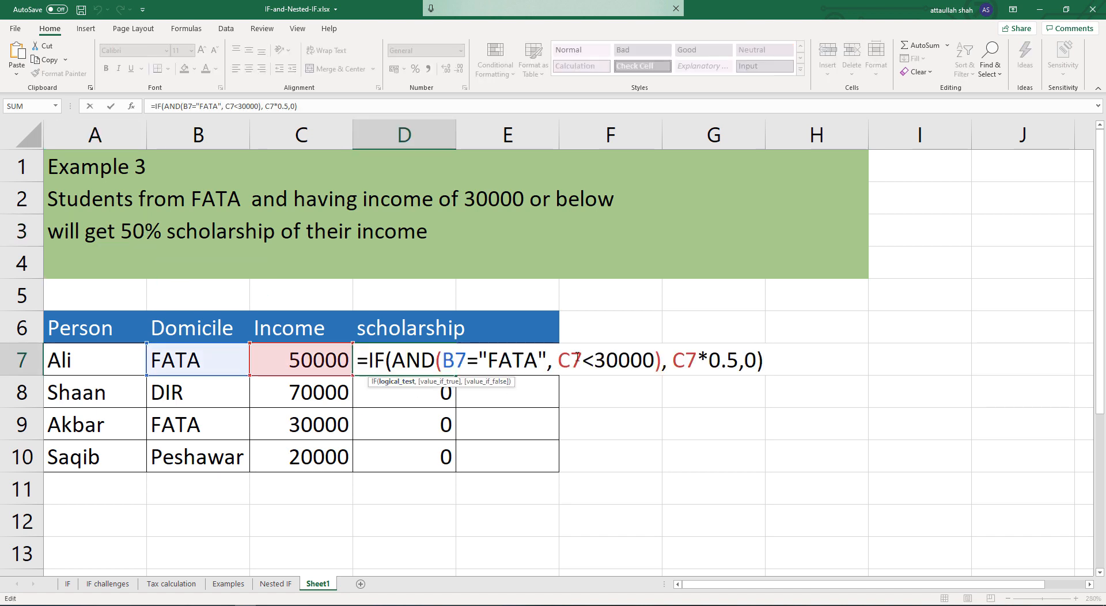
click(595, 360)
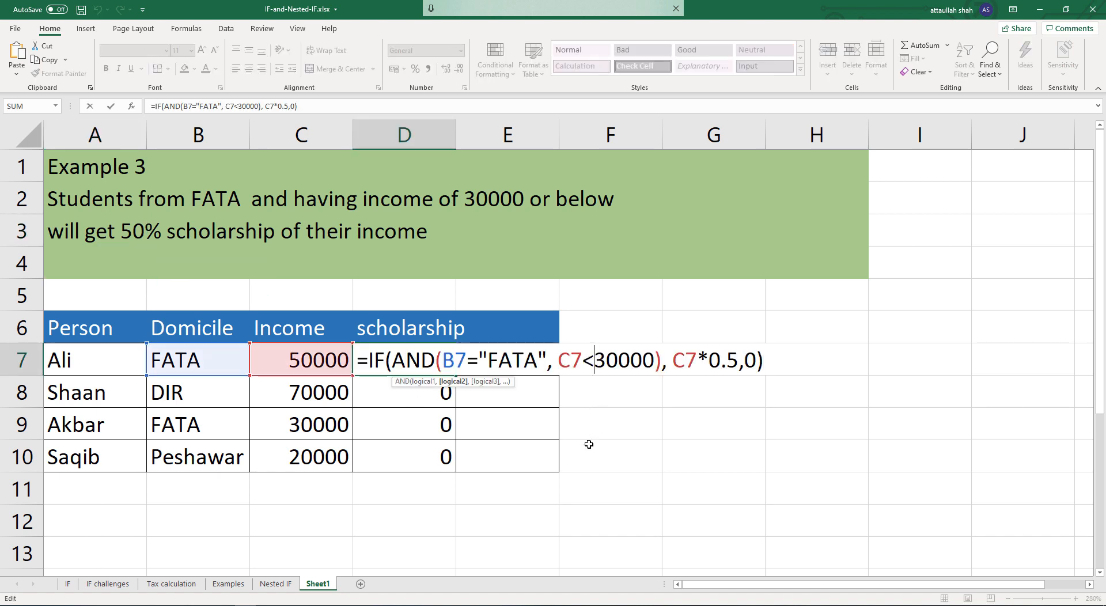
text(=)
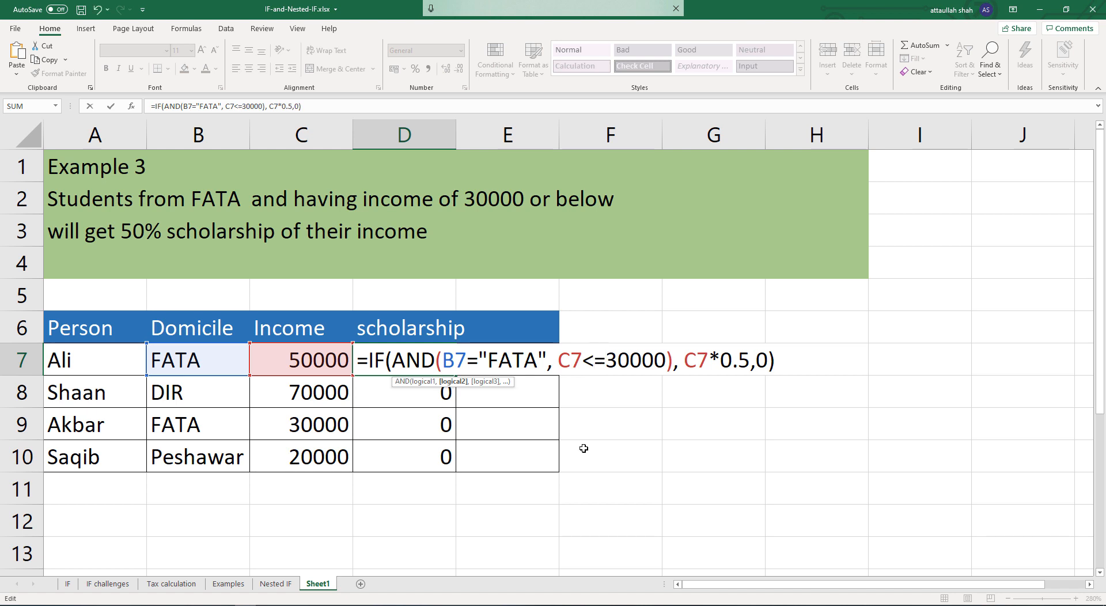
key(Return)
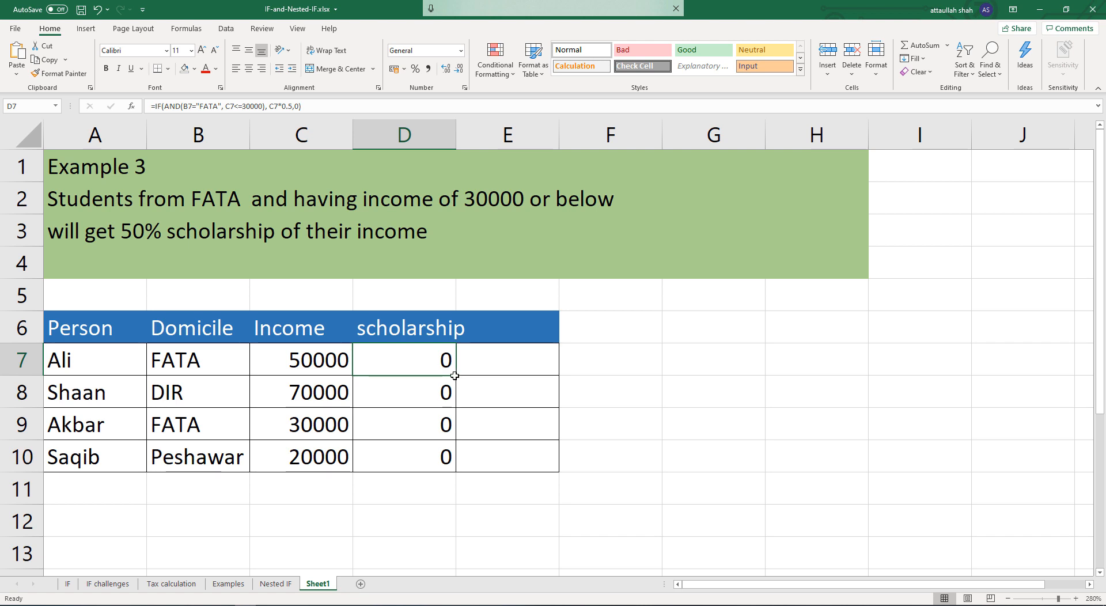
double_click(456, 376)
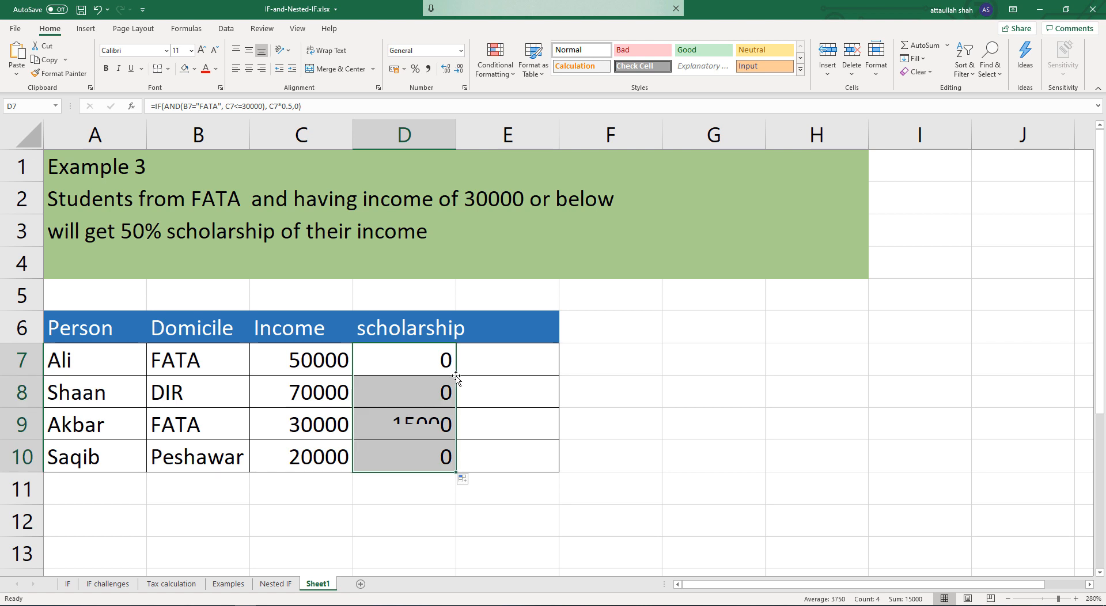
click(340, 542)
Check row 9's domicile, income and scholarship formula against the revised criteria.
click(114, 437)
key(shift+space)
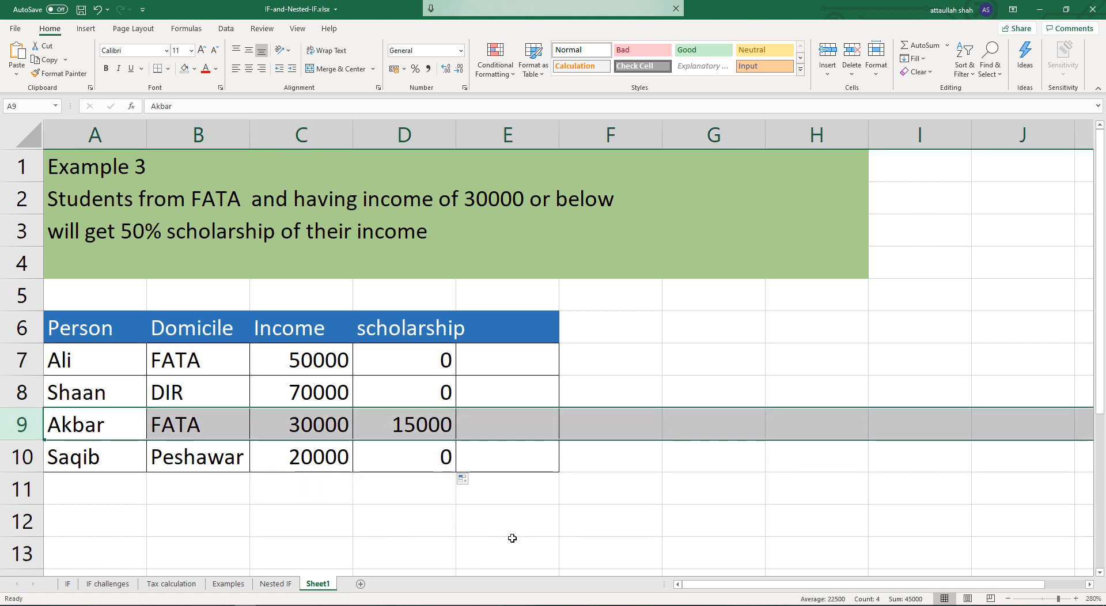
click(386, 526)
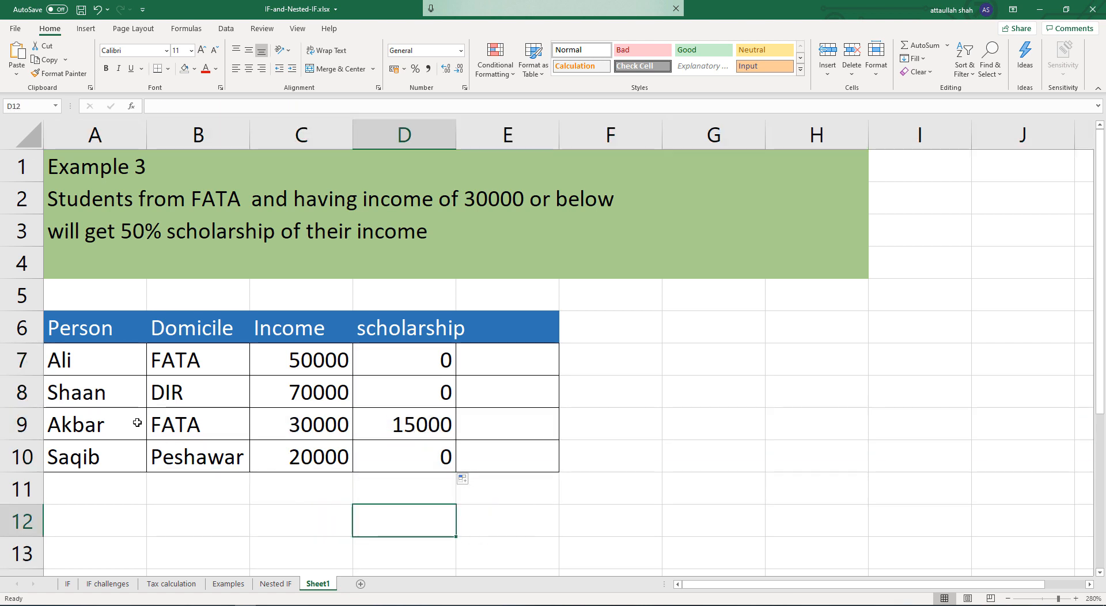
click(192, 433)
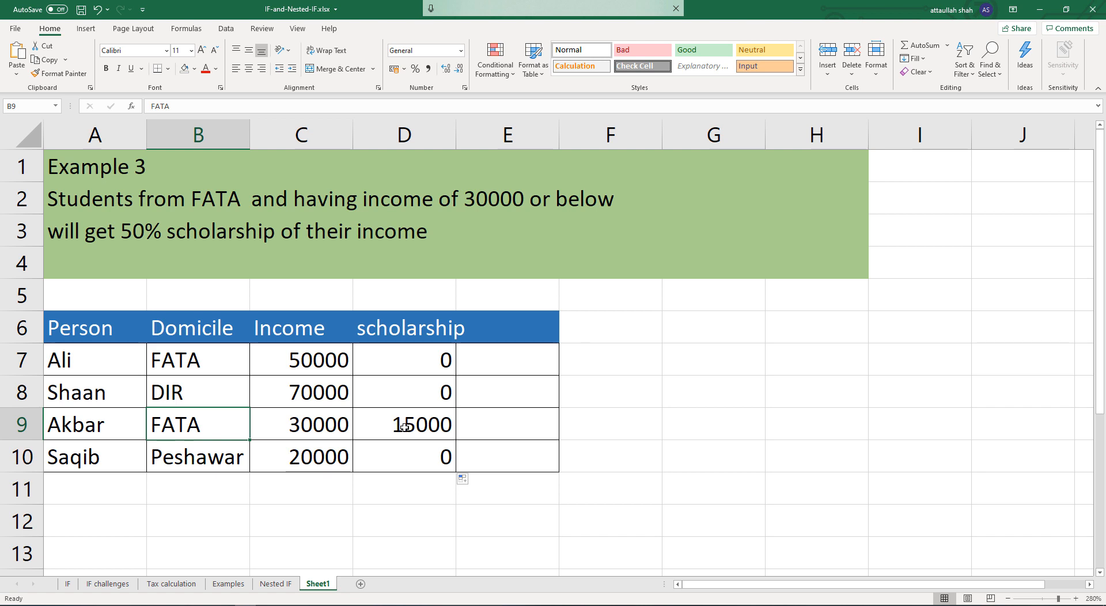
click(422, 427)
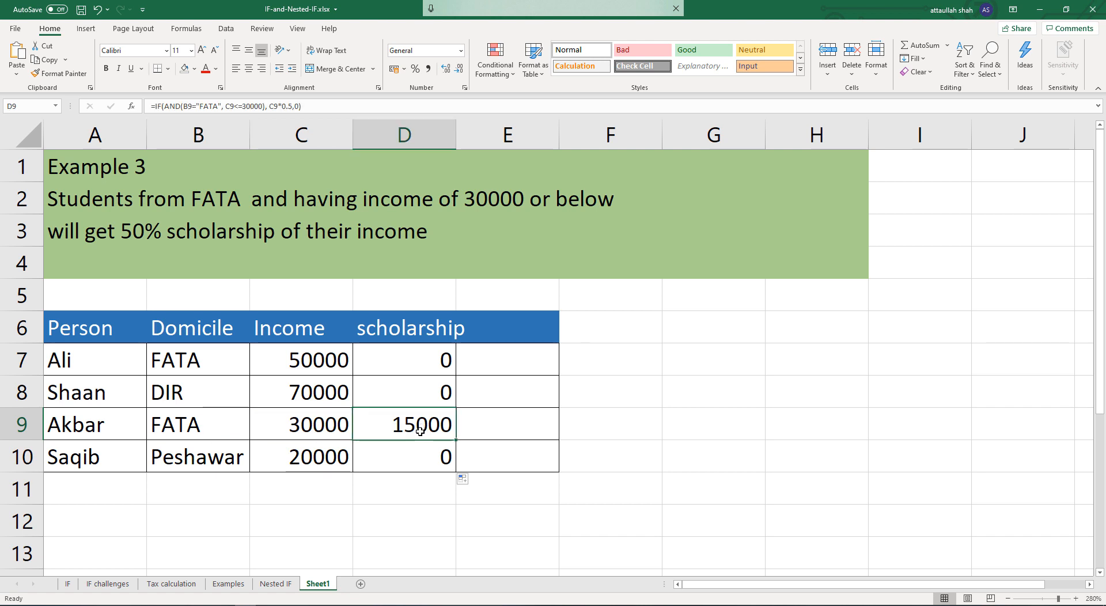
click(308, 421)
click(433, 423)
click(370, 513)
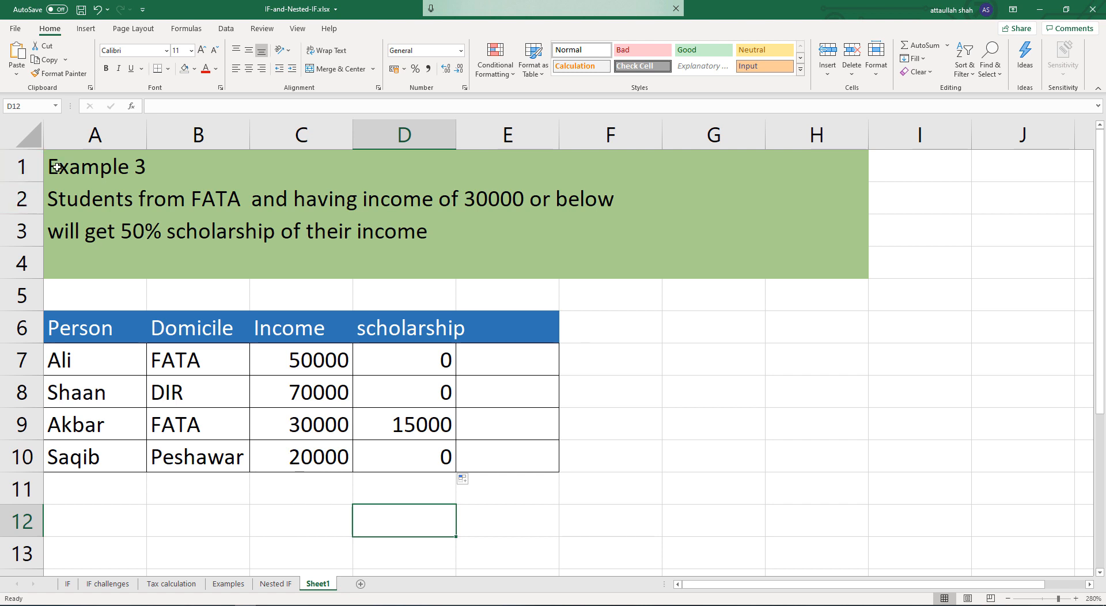
Copy the whole example block A1:H10 and paste it starting at A13.
drag(57, 167, 817, 452)
right_click(458, 202)
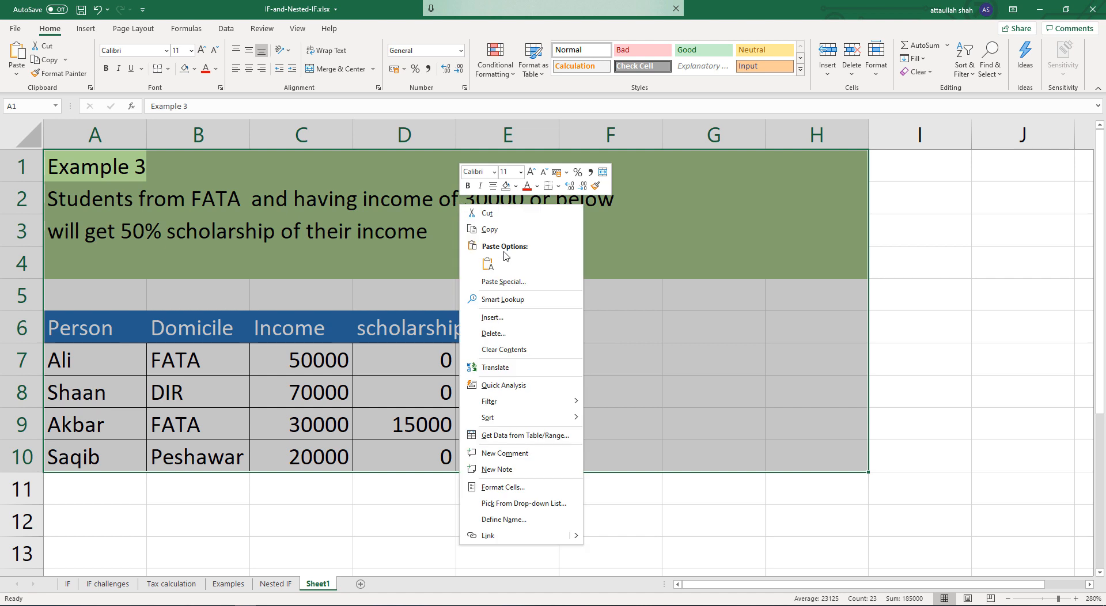
click(506, 241)
scroll(358, 374, down, 3)
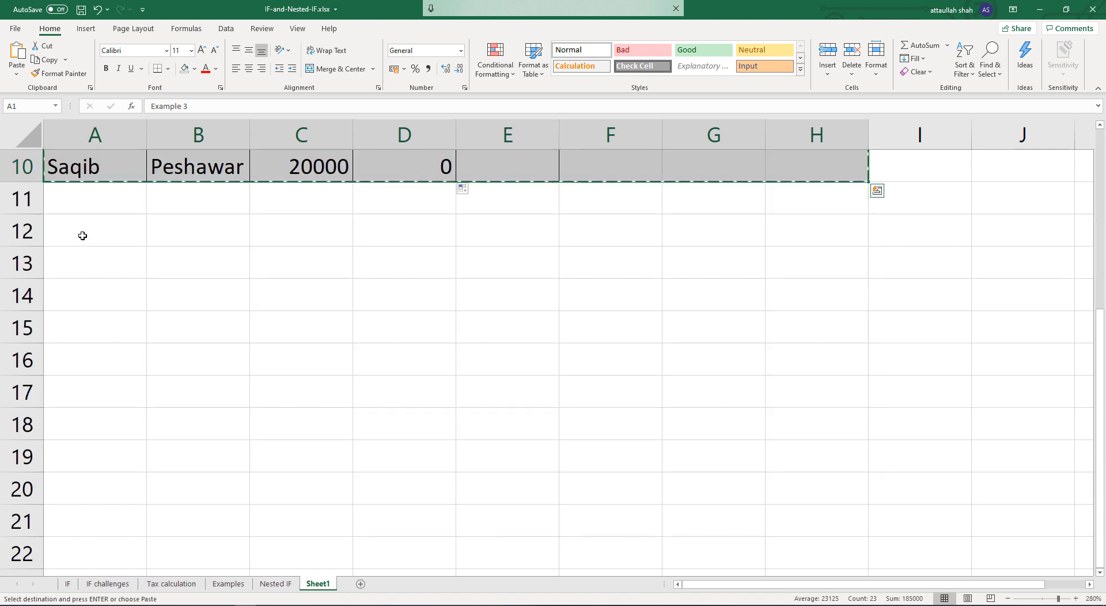
click(81, 266)
click(17, 57)
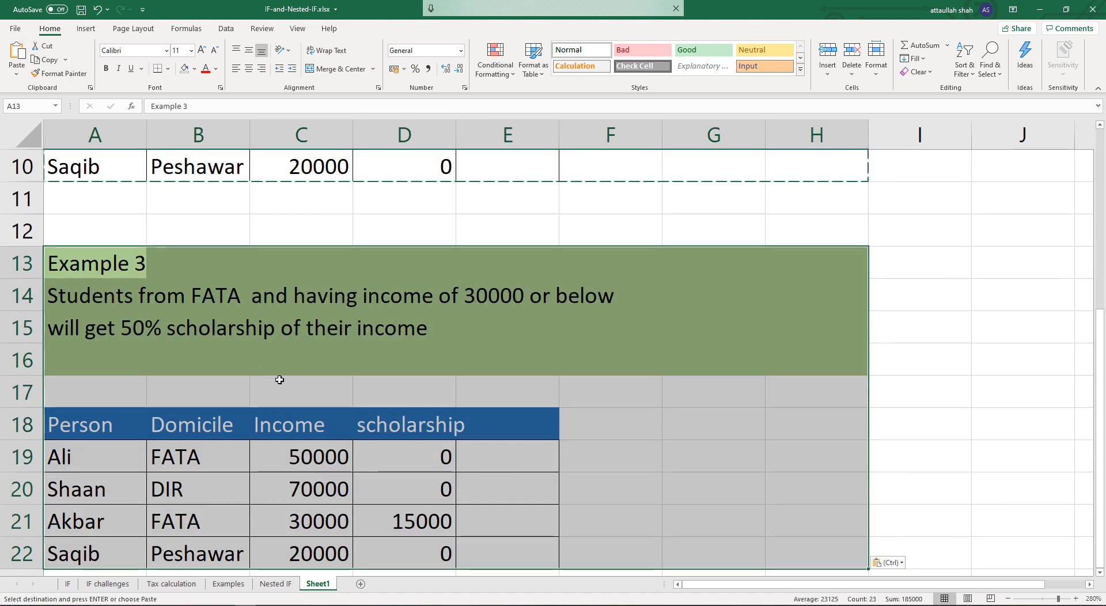
Replace "and having" with "OR" in A14 so the copied criteria read "Students from FATA OR income of 30000 or below".
click(199, 322)
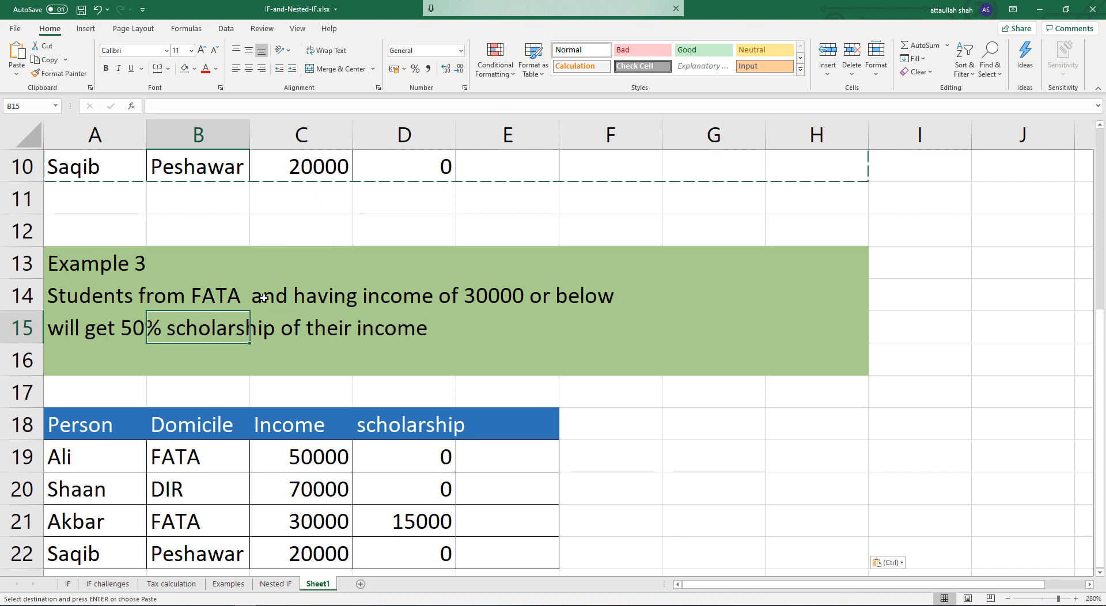
click(83, 296)
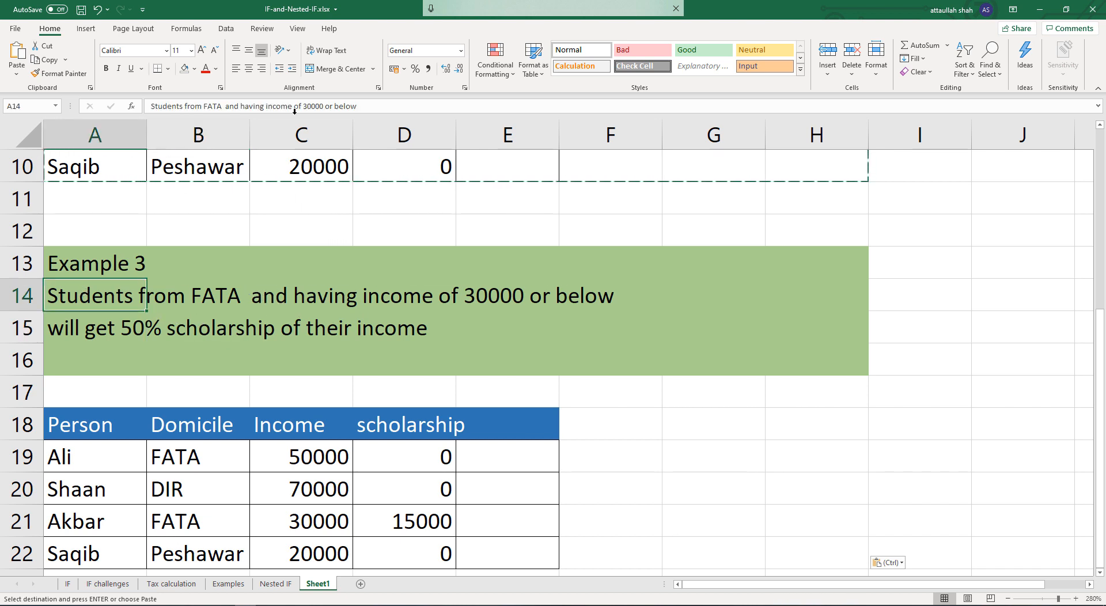
click(222, 107)
drag(225, 107, 264, 108)
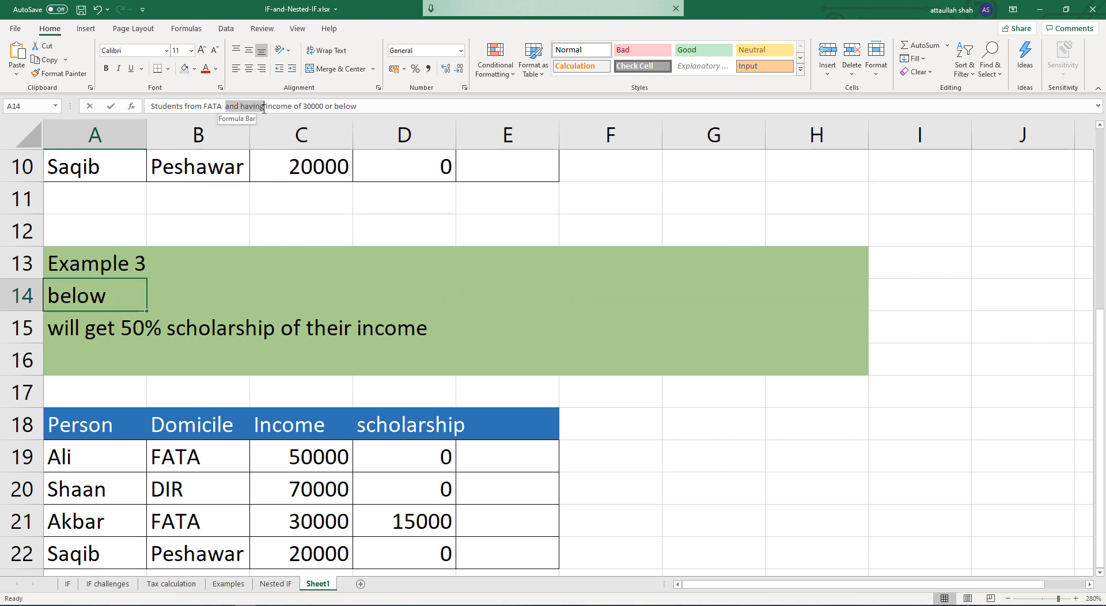
text(ORR)
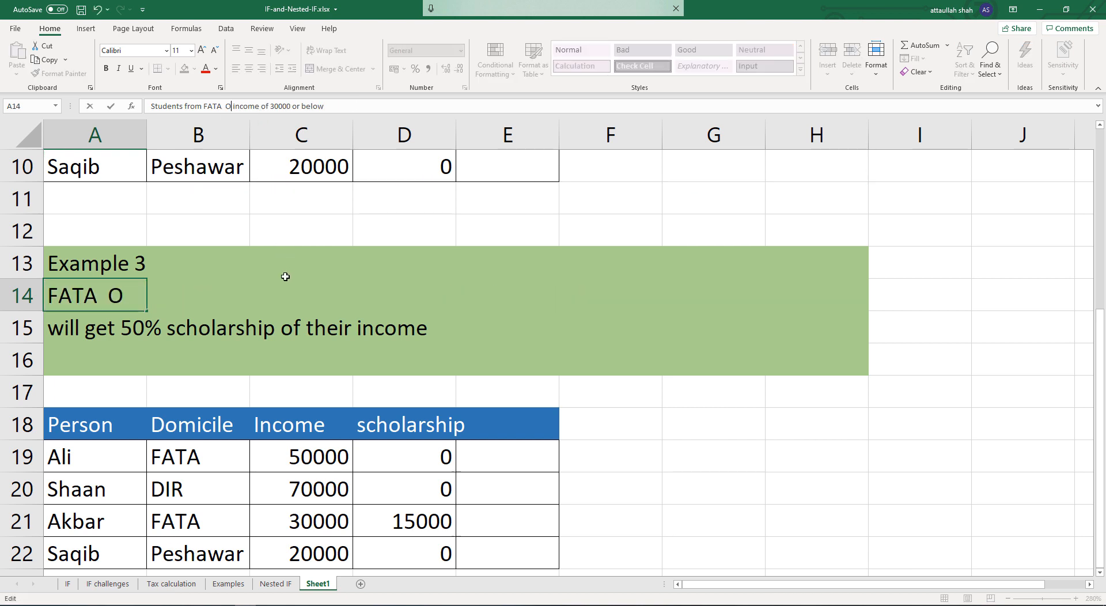
key(BackSpace)
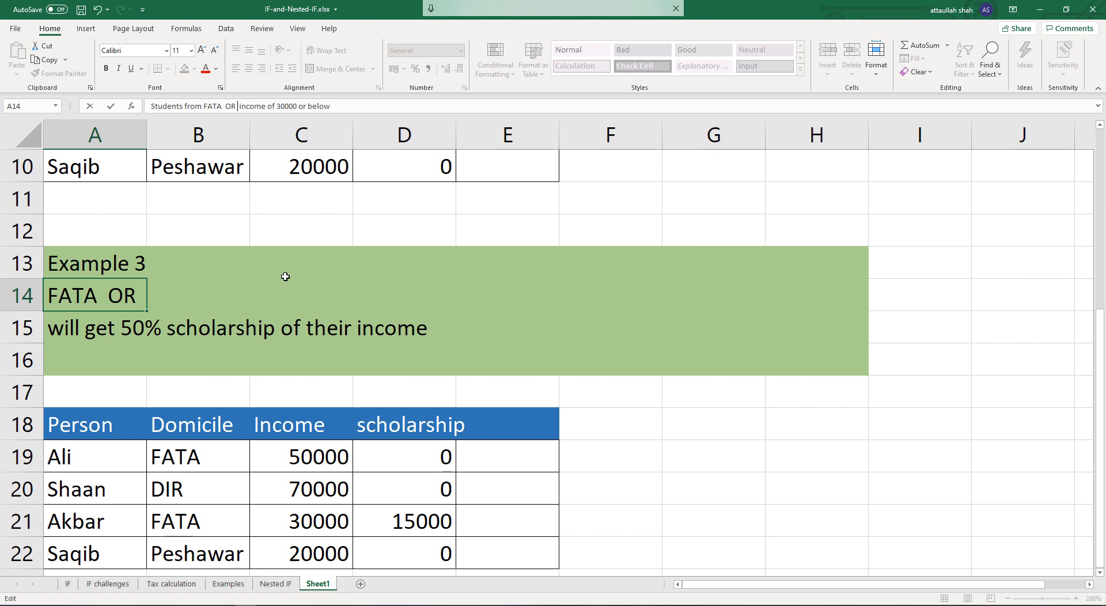
key(Return)
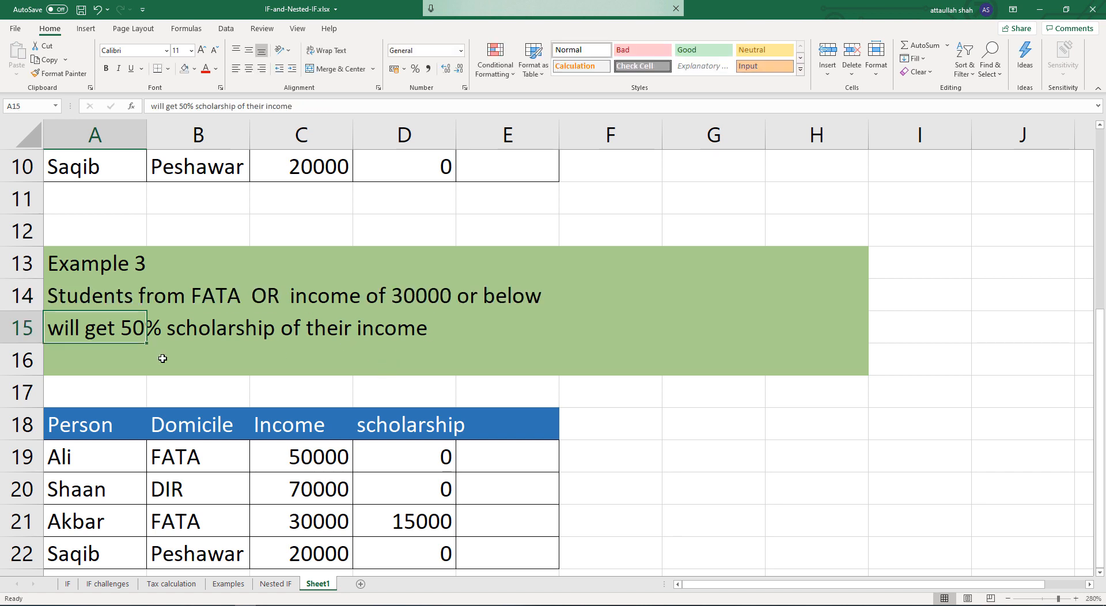
scroll(162, 359, up, 1)
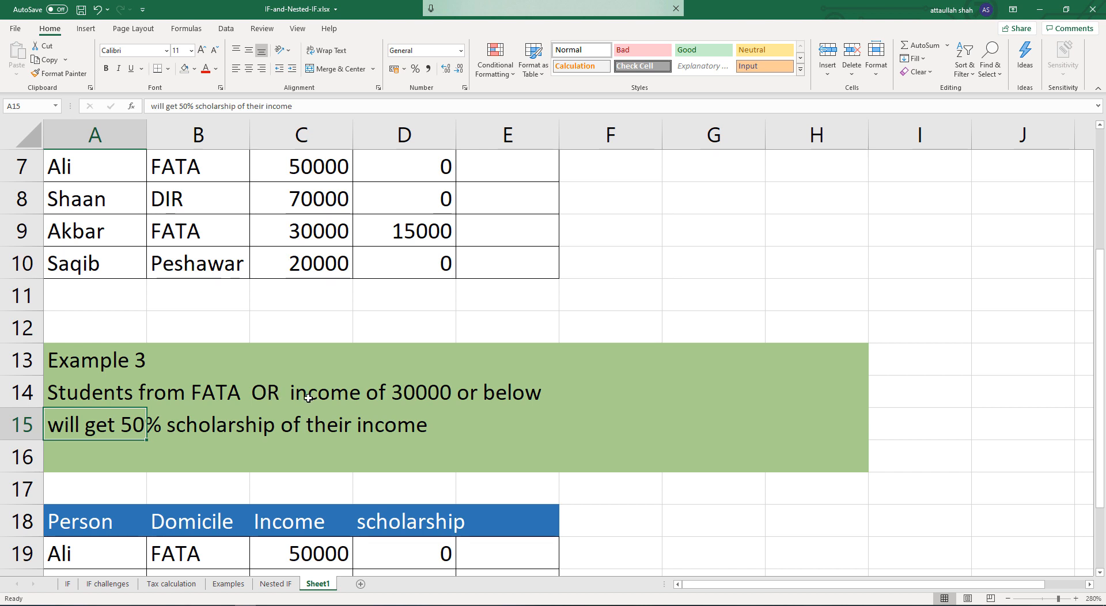
scroll(308, 398, down, 1)
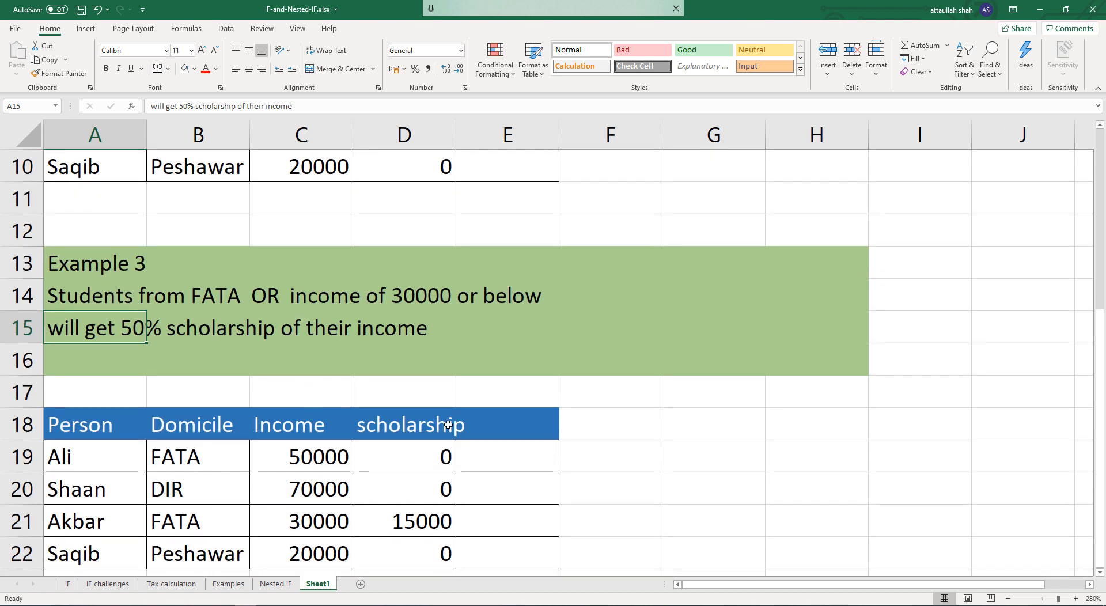
Replace AND with OR in D19's scholarship formula so it reads =IF(OR(B19="FATA", C19<=30000), C19*0.5,0).
click(420, 455)
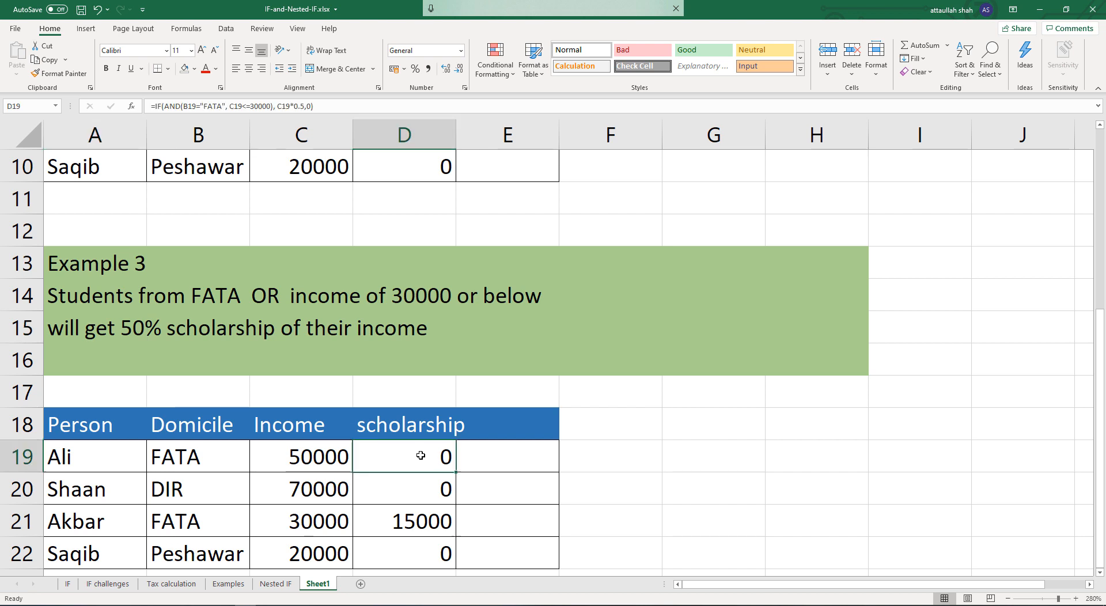
double_click(421, 455)
double_click(420, 456)
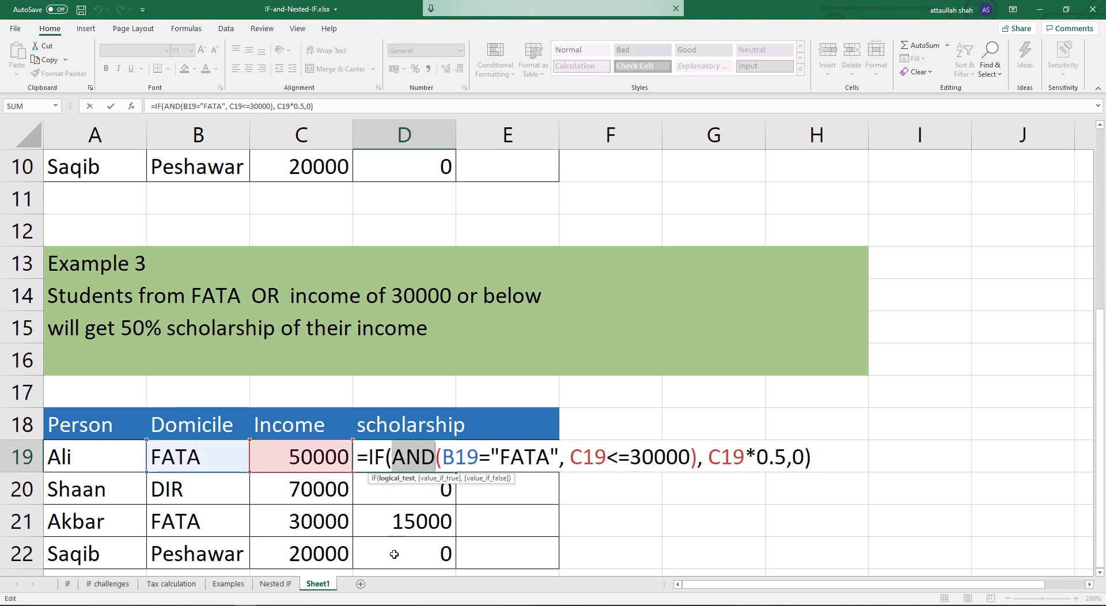
text(OR)
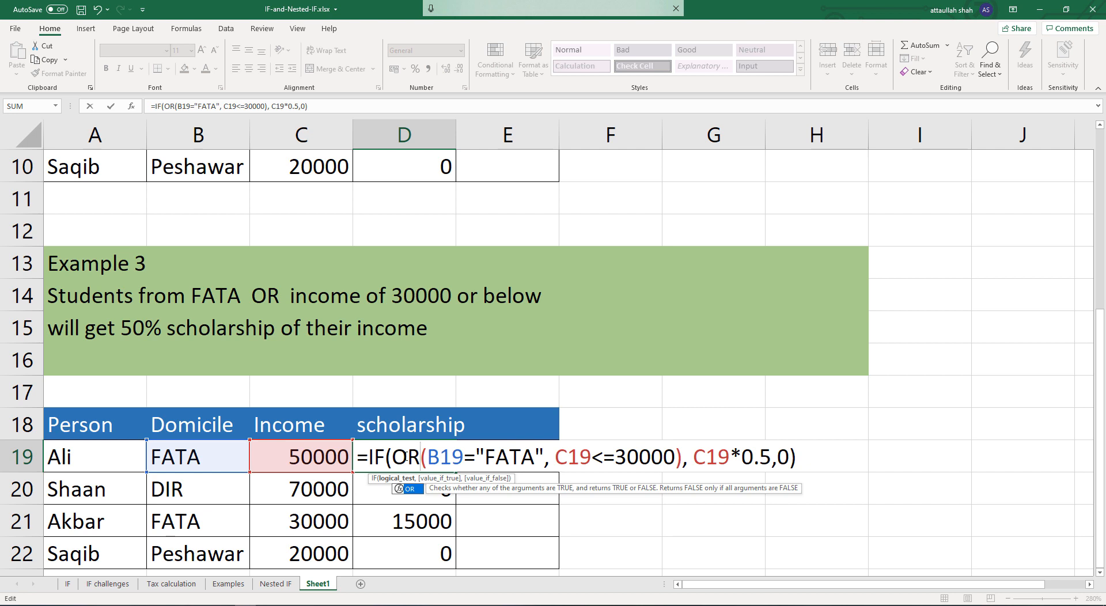
drag(431, 457, 542, 452)
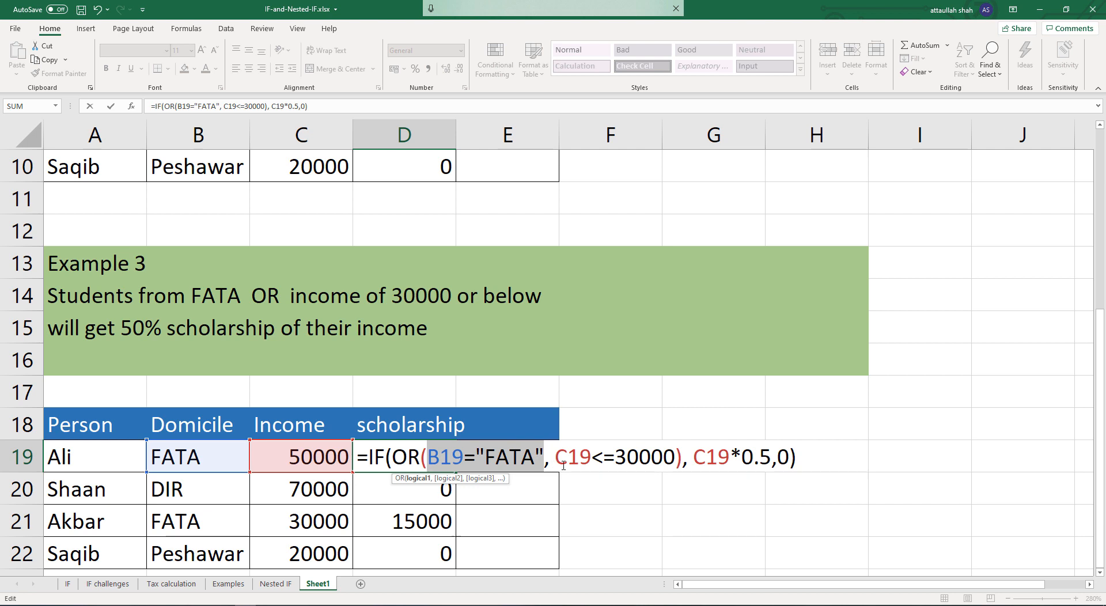
drag(558, 456, 675, 459)
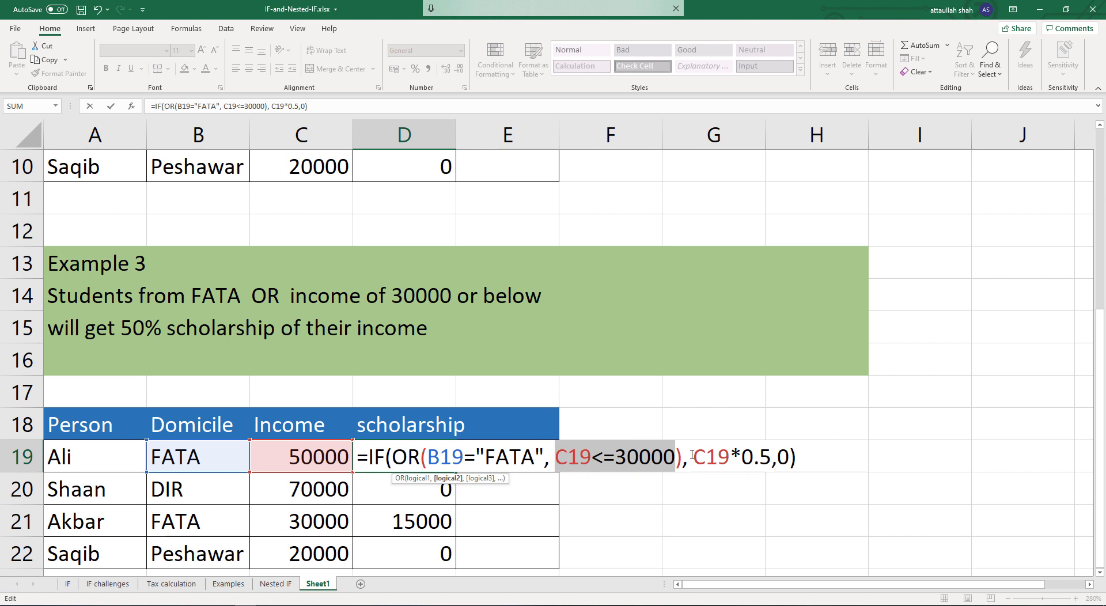
drag(694, 456, 771, 457)
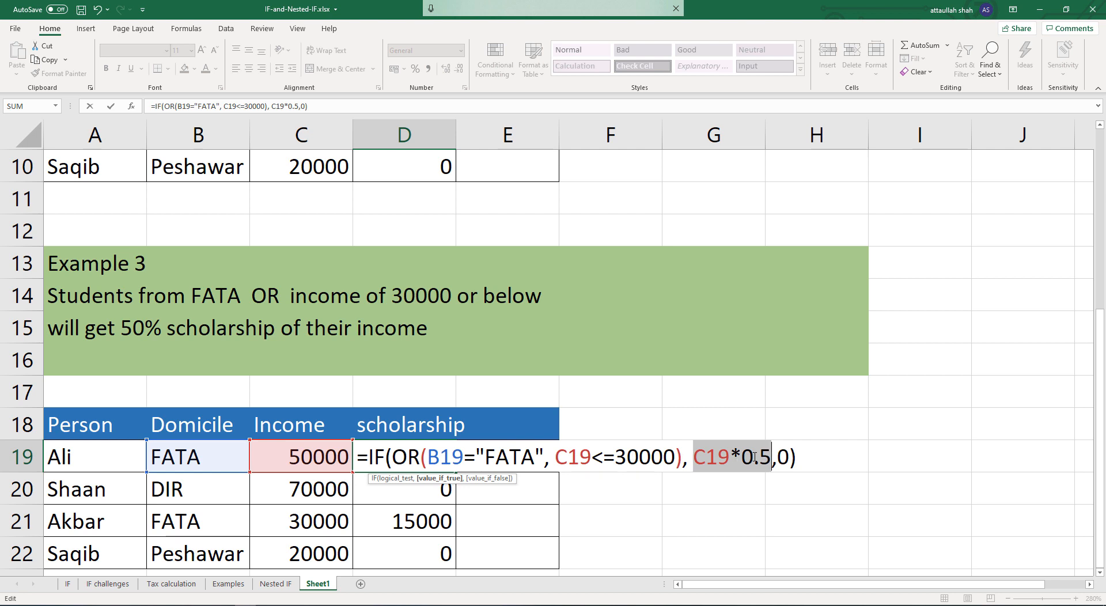
key(Return)
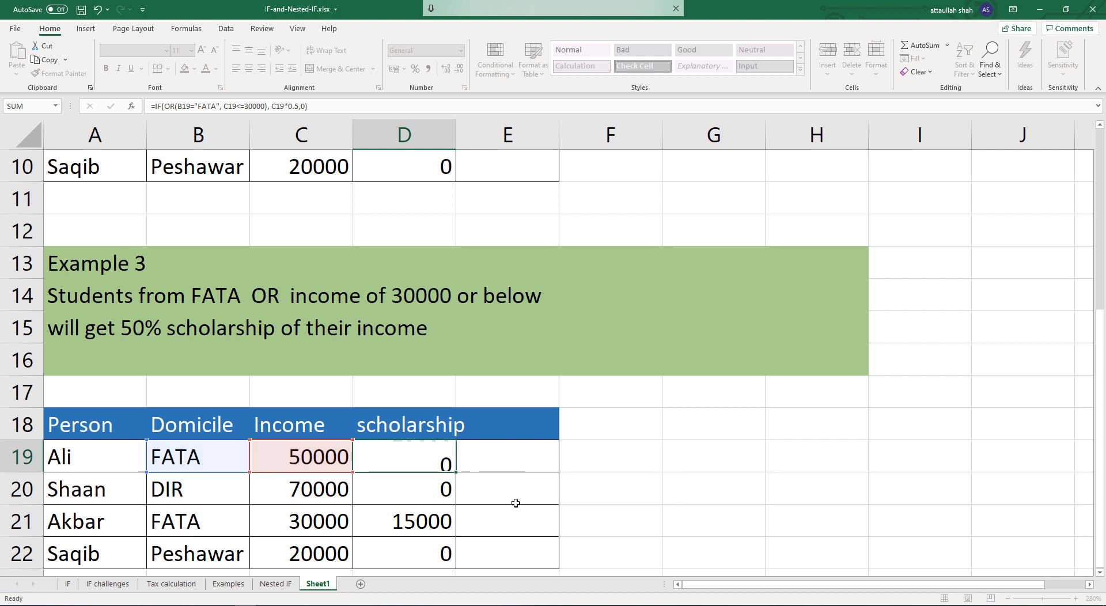
Fill the OR-based scholarship formula from D19 down to D22.
scroll(486, 470, down, 1)
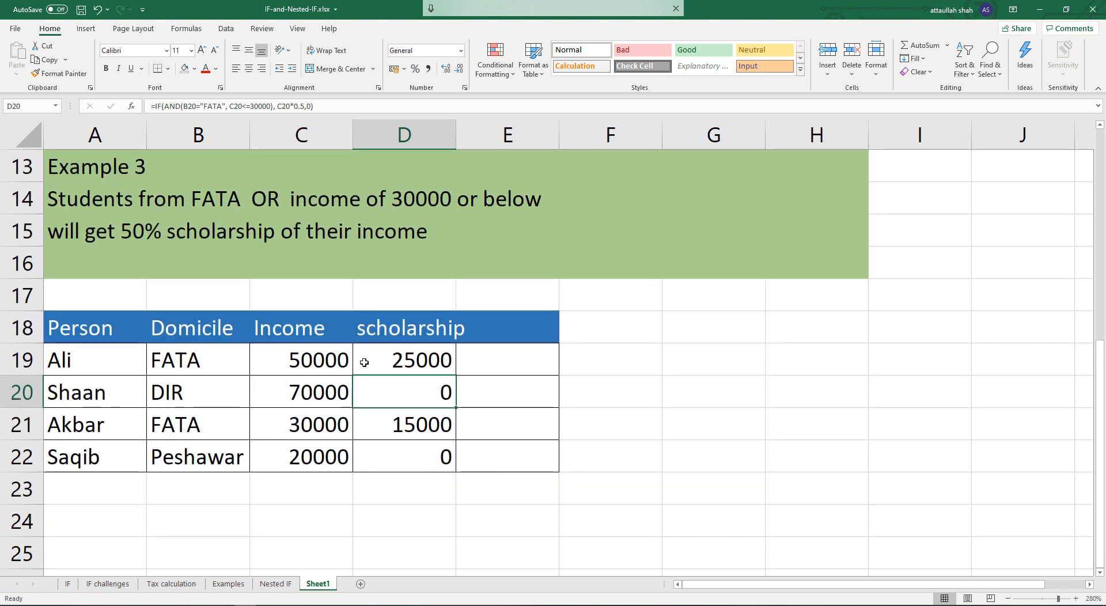
click(413, 361)
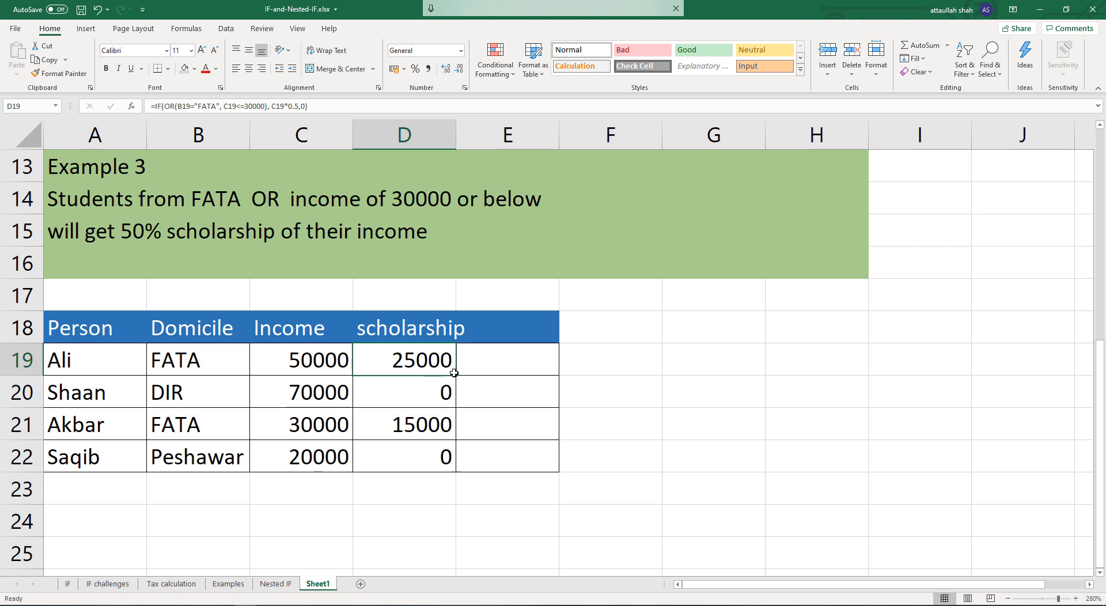
drag(457, 375, 459, 472)
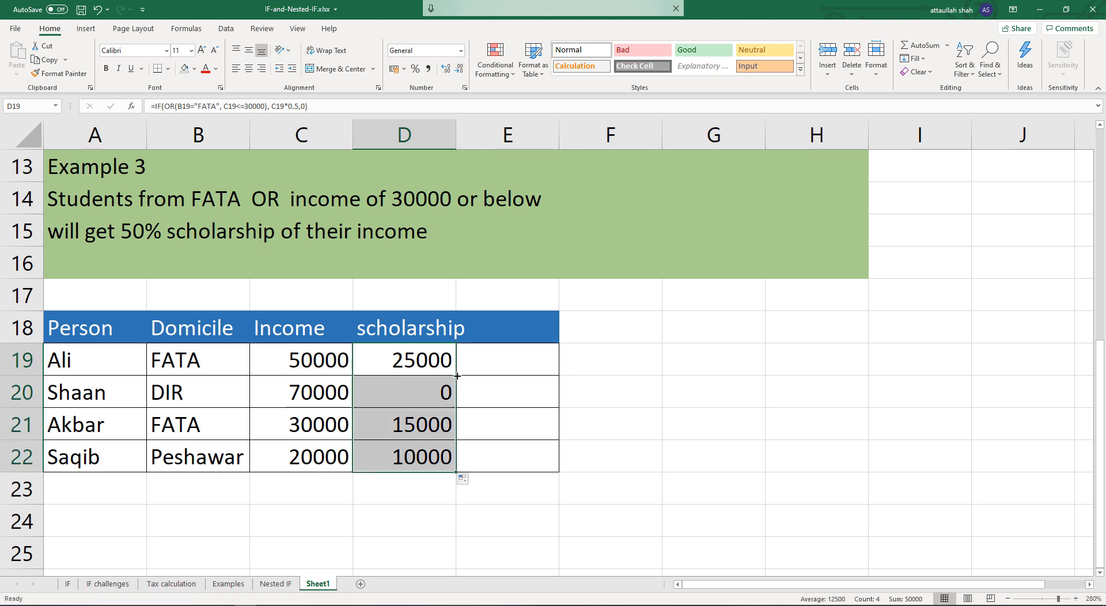
click(406, 520)
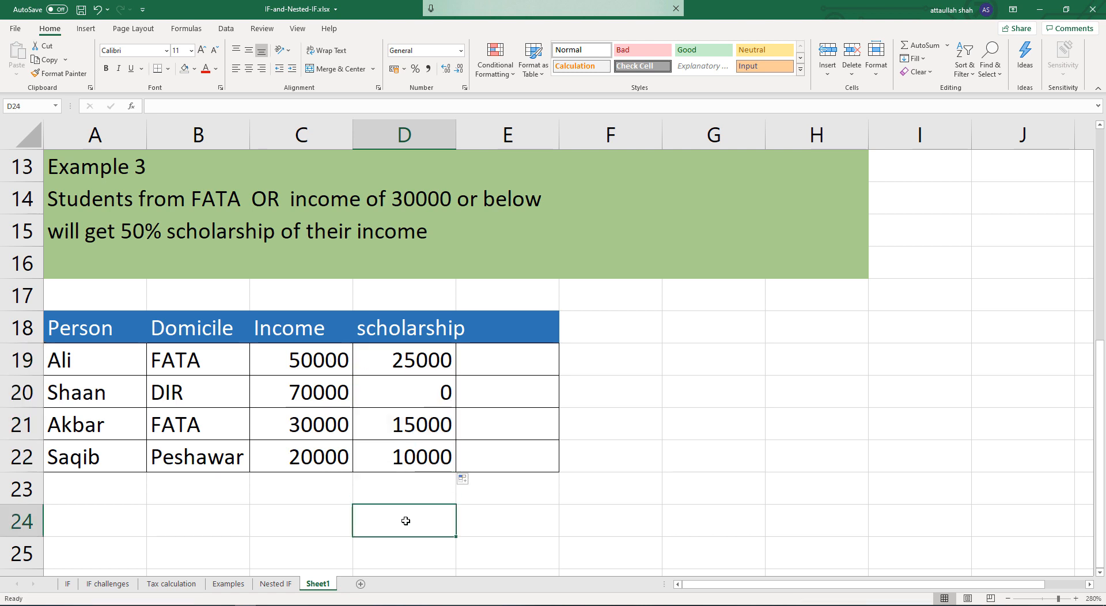
Check the scholarship formulas in D21, D22 and D19 against each row's domicile and income.
click(440, 426)
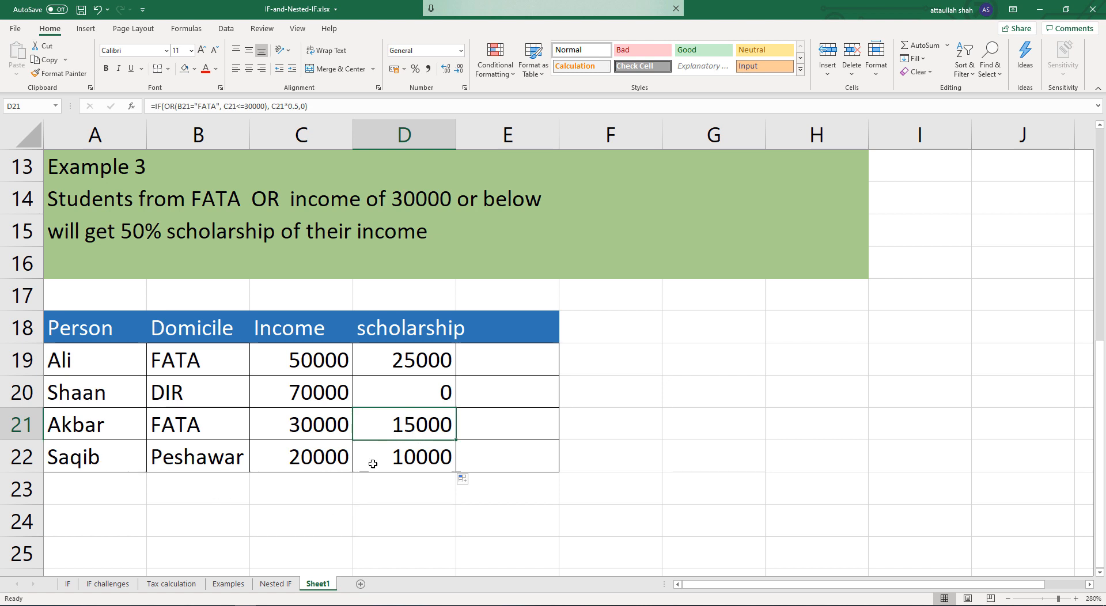
click(415, 455)
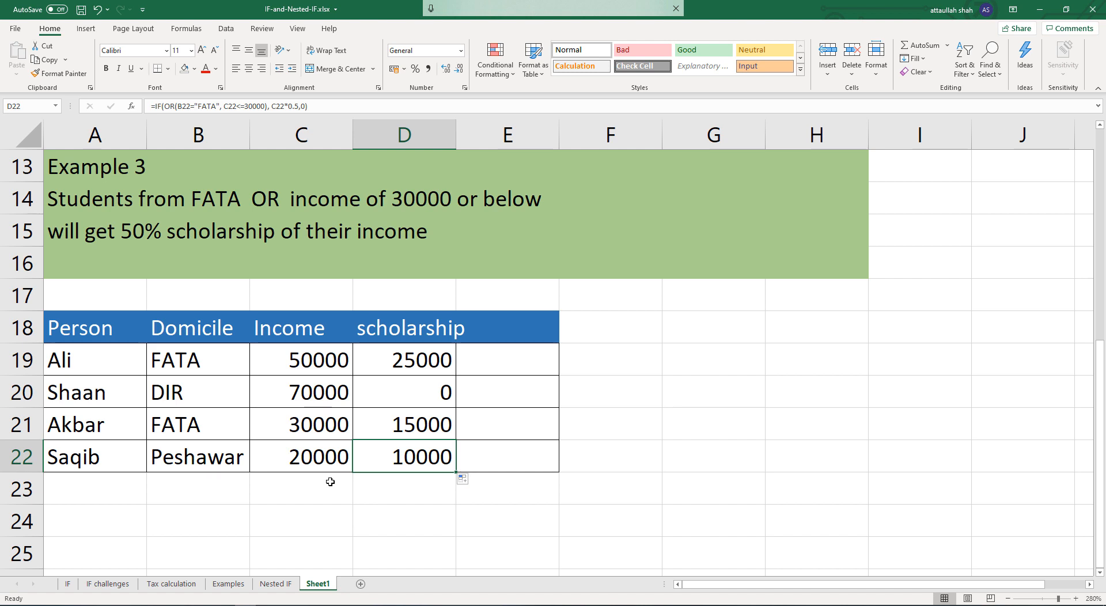
click(25, 358)
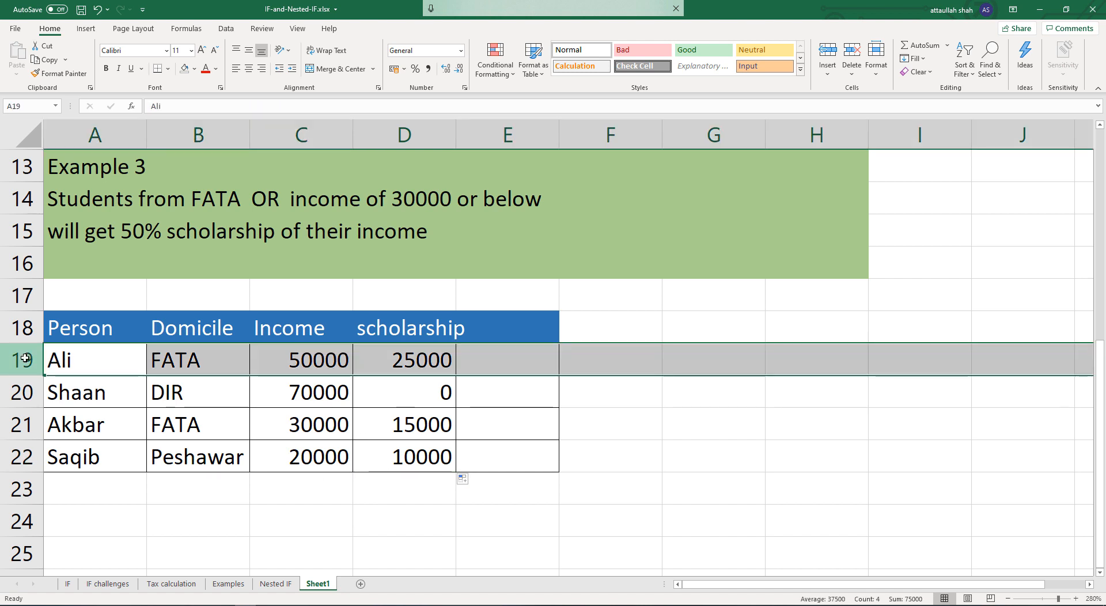
click(318, 363)
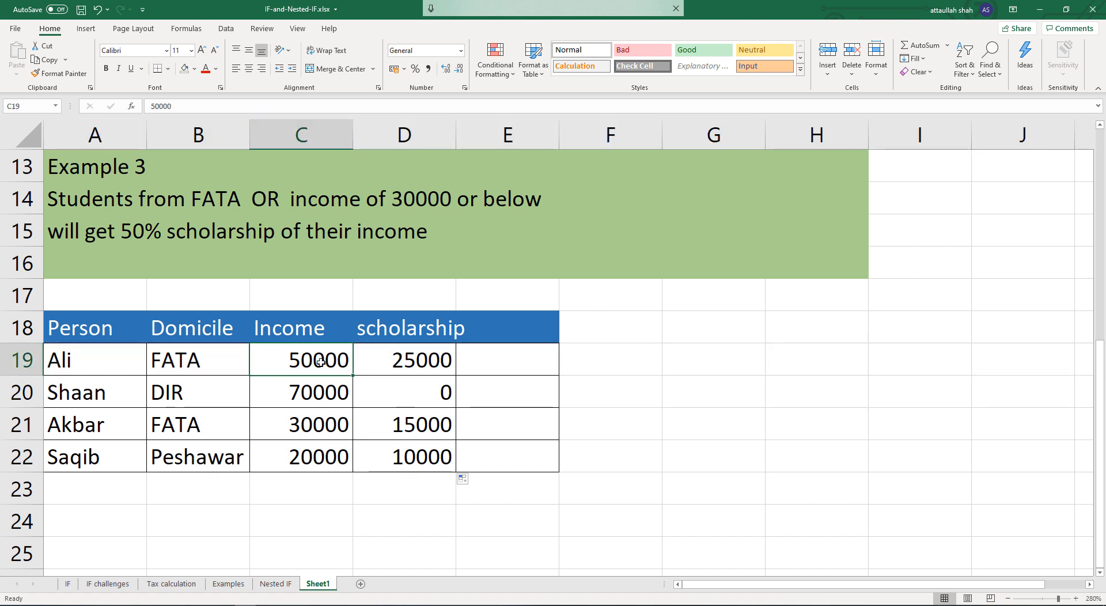
click(435, 361)
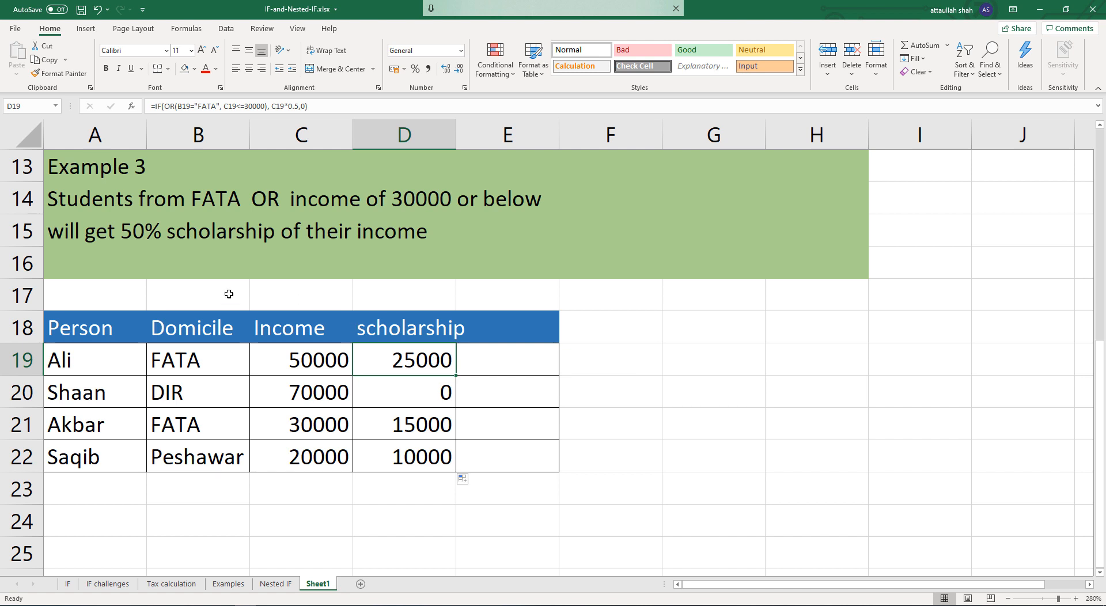
Add the extra criterion "With a maximum shcolarship of 15000" in cell A16.
click(95, 254)
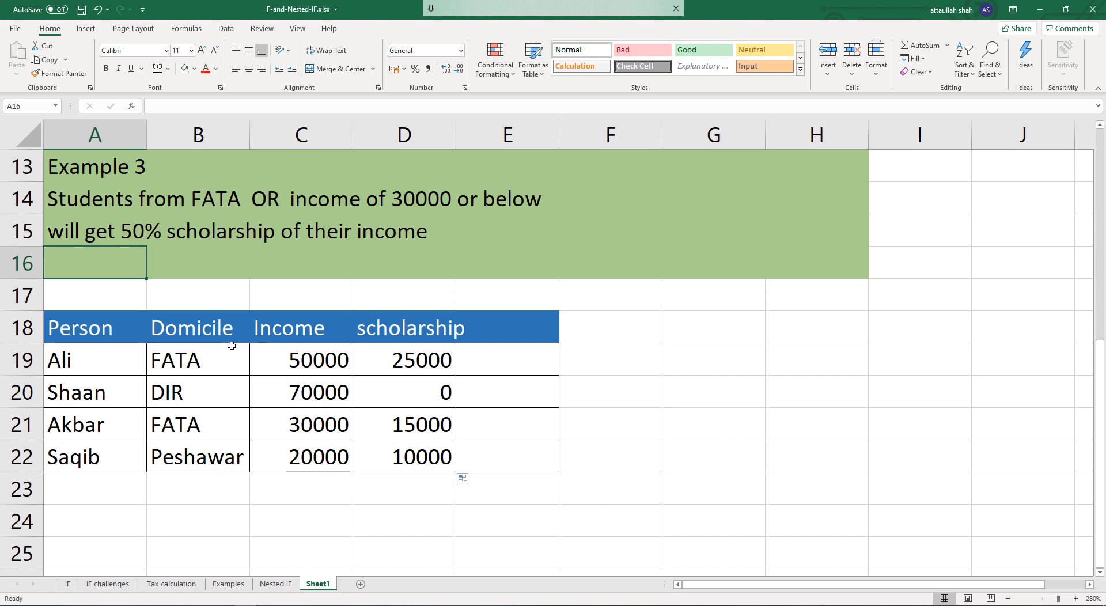
text(With ta)
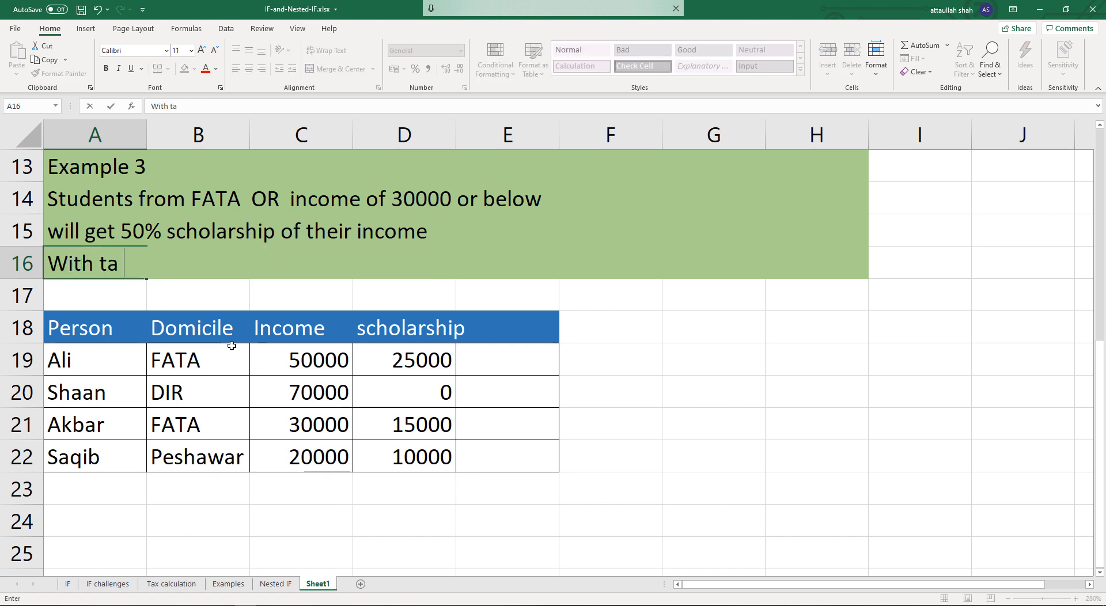
key(BackSpace)
key(BackSpace)
text(a maxim)
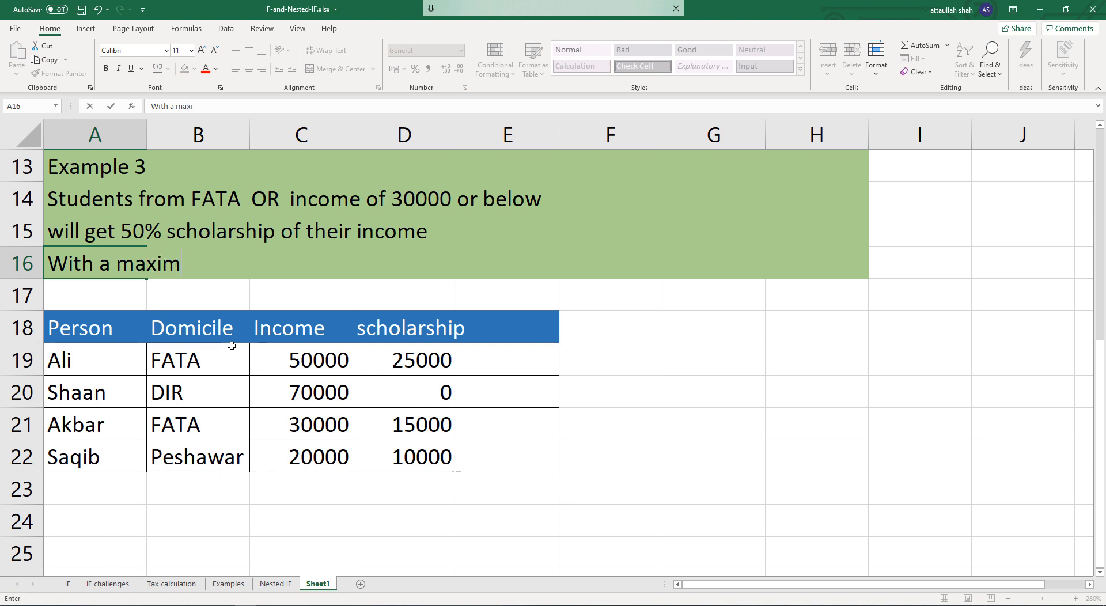
text(um shcol)
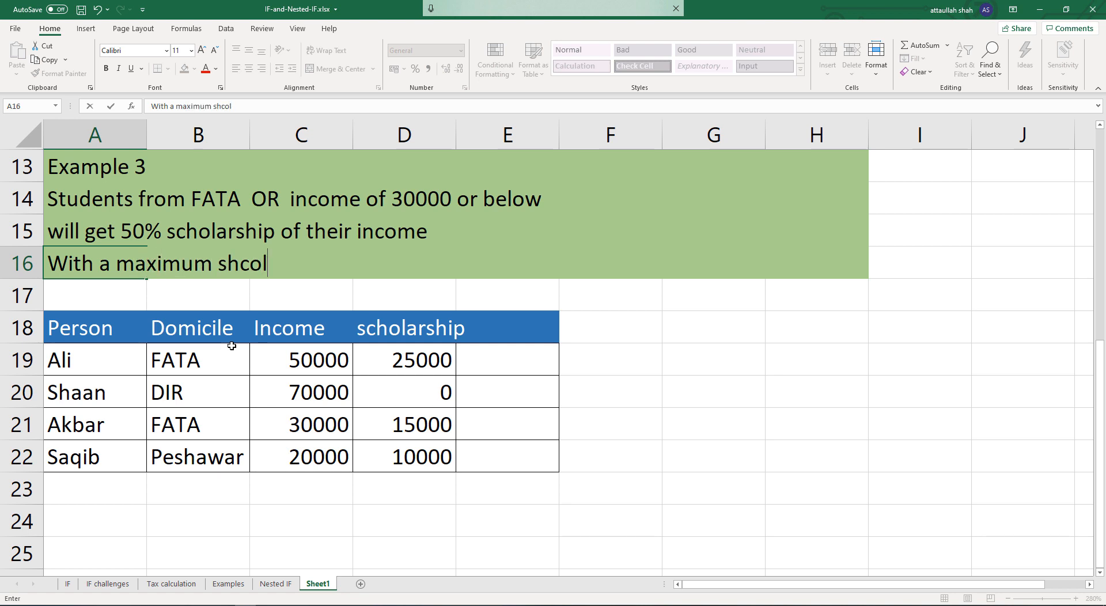
text(arship of )
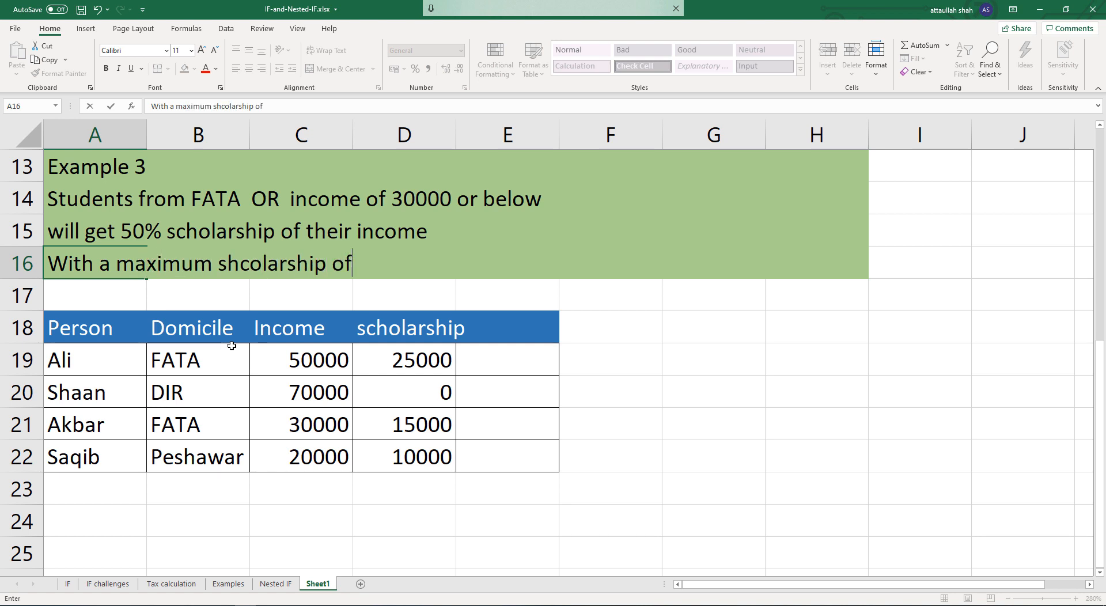
text(15000)
key(Return)
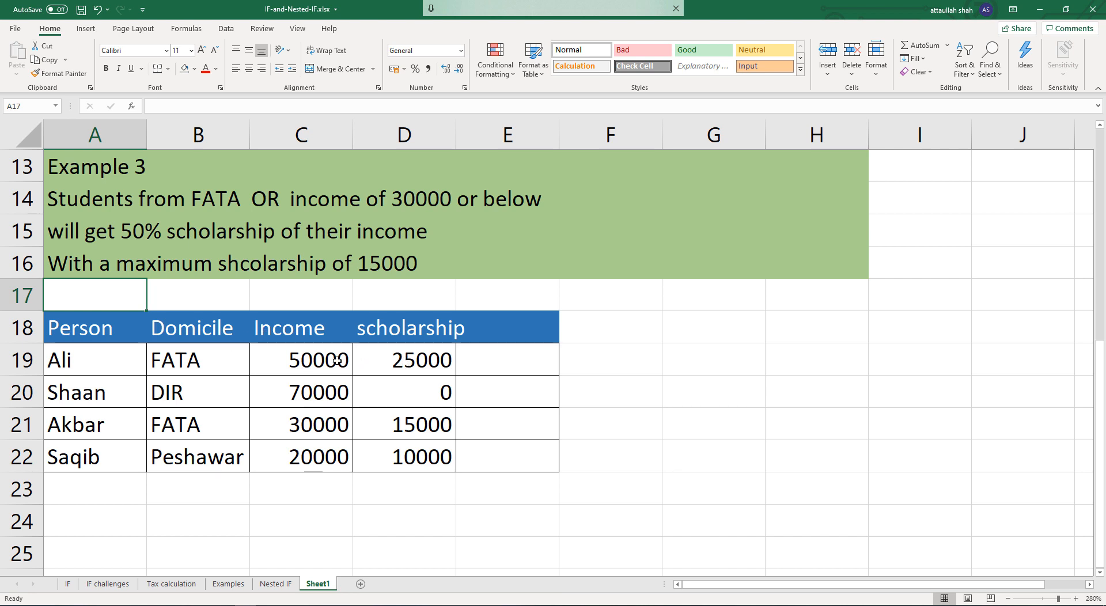
Cap the scholarship in D19 by replacing C19*0.5 with MIN(15000,C19*0.5) as the IF formula's true value.
click(403, 362)
double_click(406, 362)
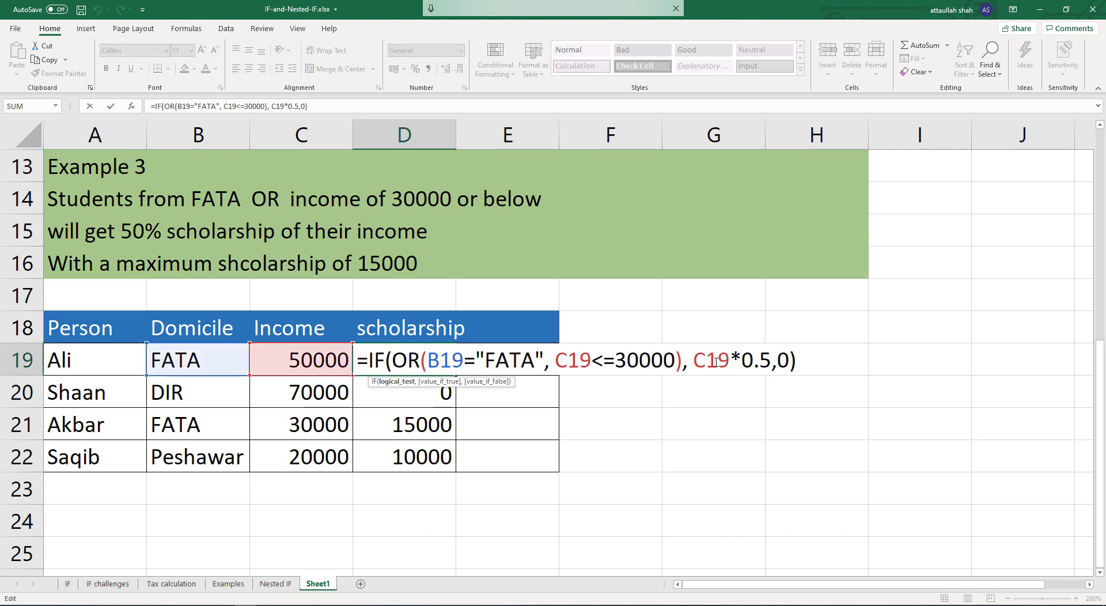
drag(693, 362, 771, 362)
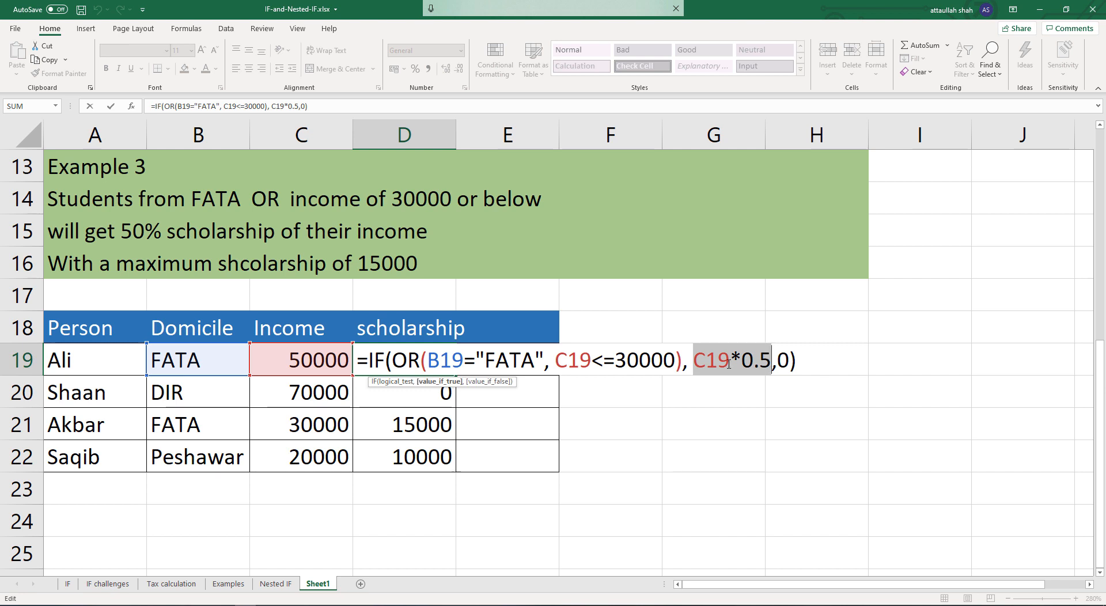
click(694, 360)
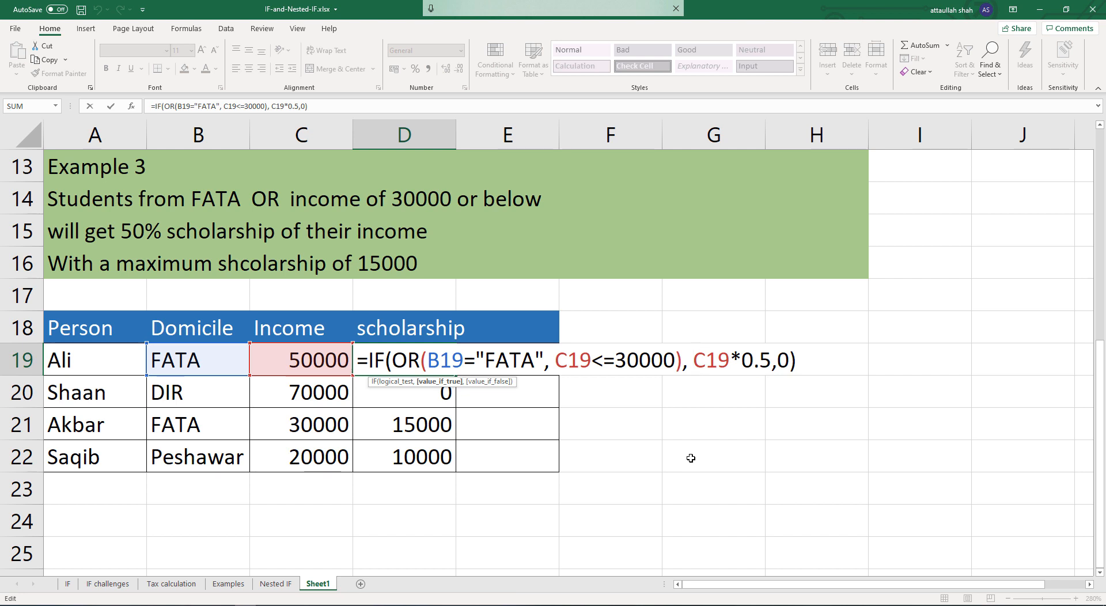
text(min)
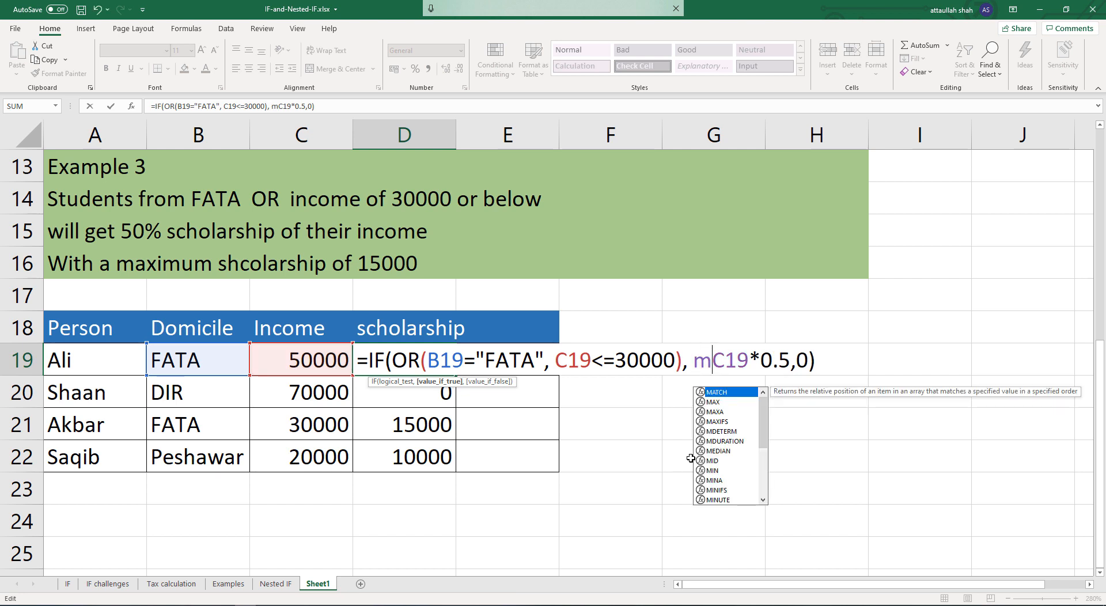
text(()
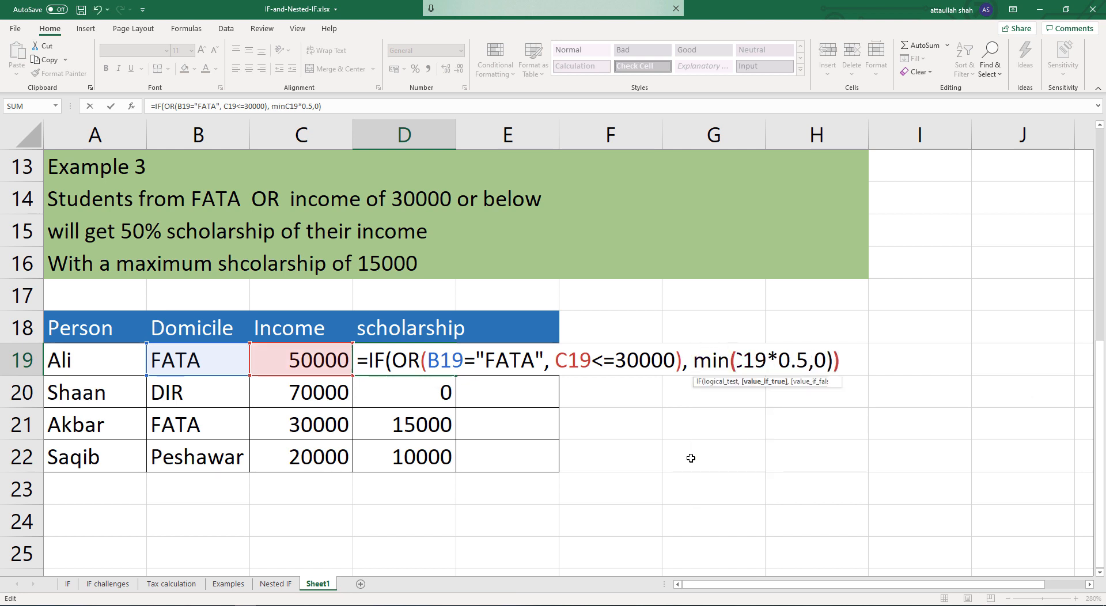
text(15000)
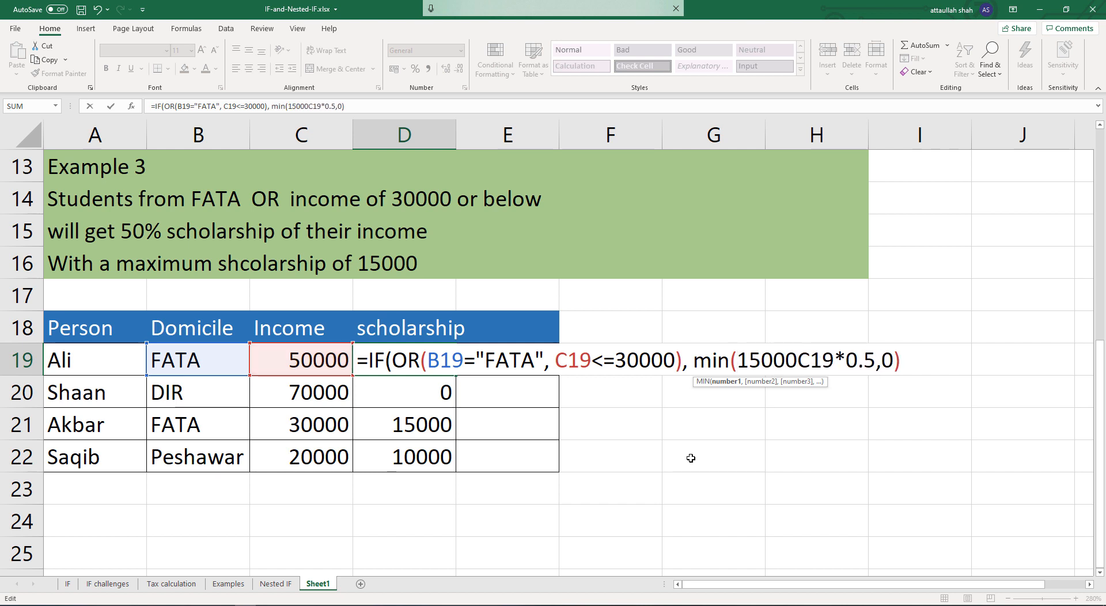
text(,)
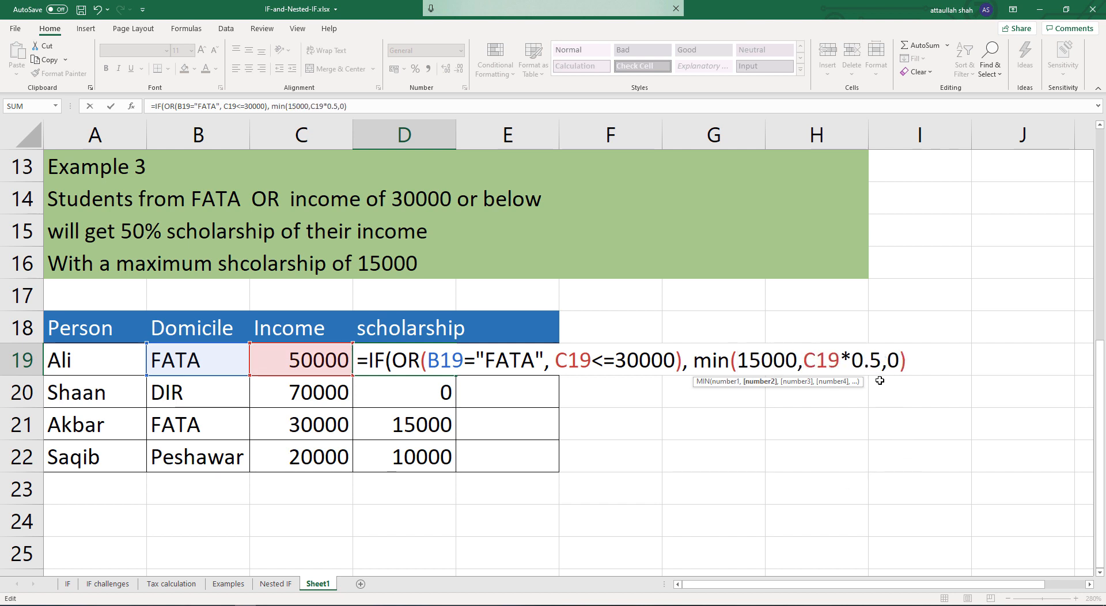
click(879, 363)
text())
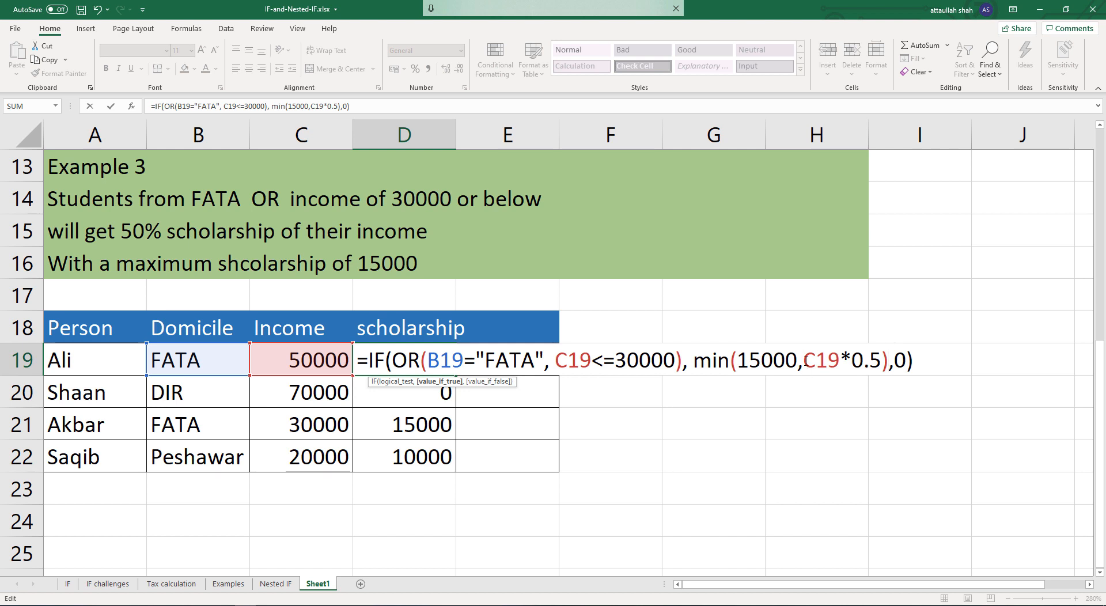
drag(817, 361, 880, 360)
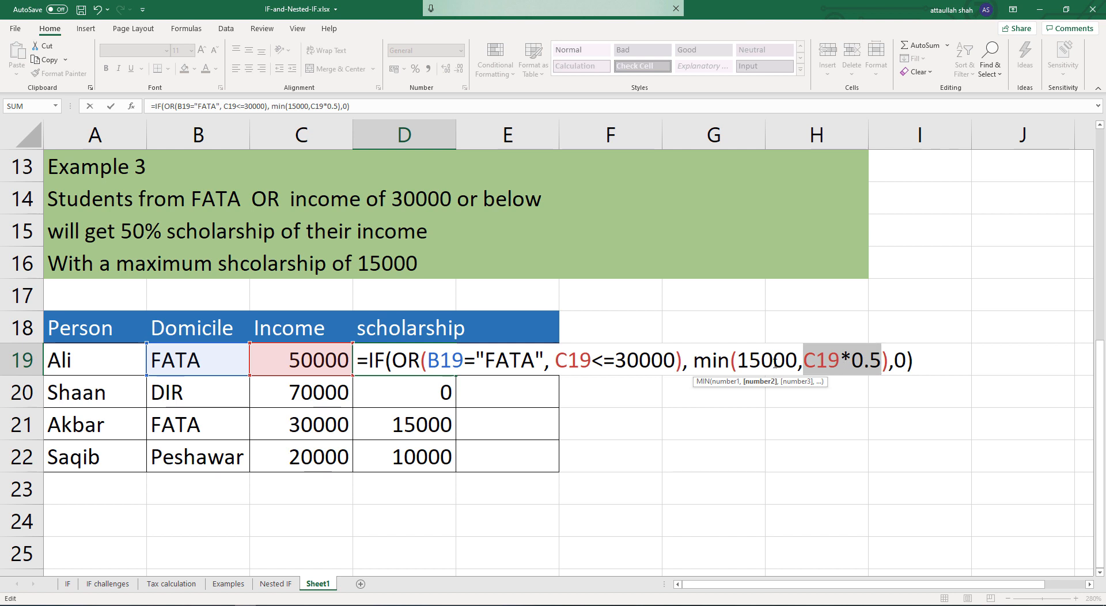
key(Return)
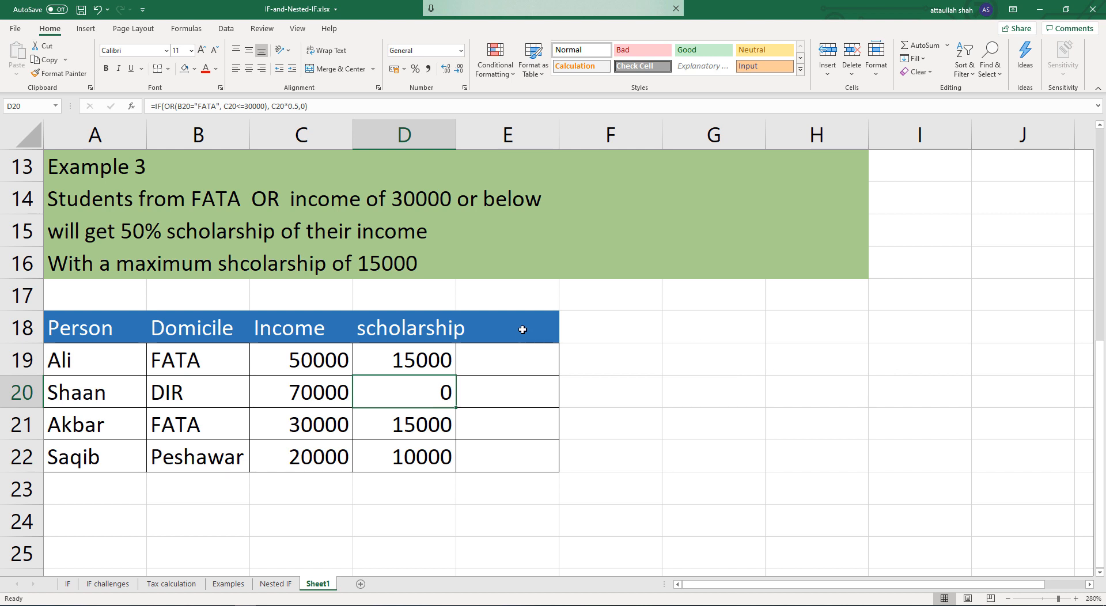
Fill the capped scholarship formula from D19 down to D22 and check the copied formula in D22.
click(410, 363)
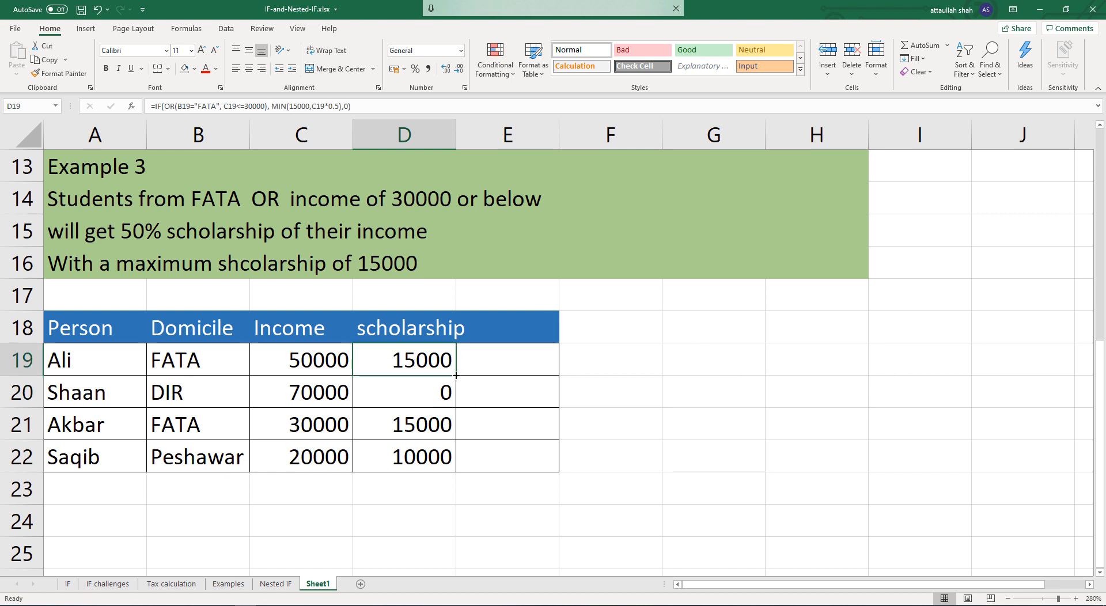
drag(455, 375, 455, 470)
click(413, 465)
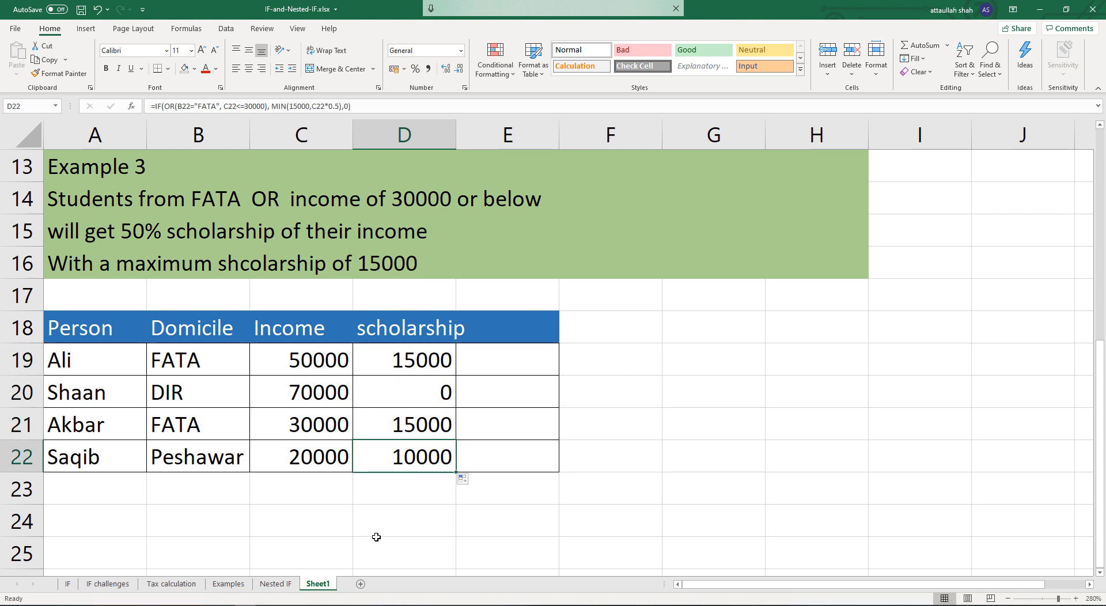
click(401, 513)
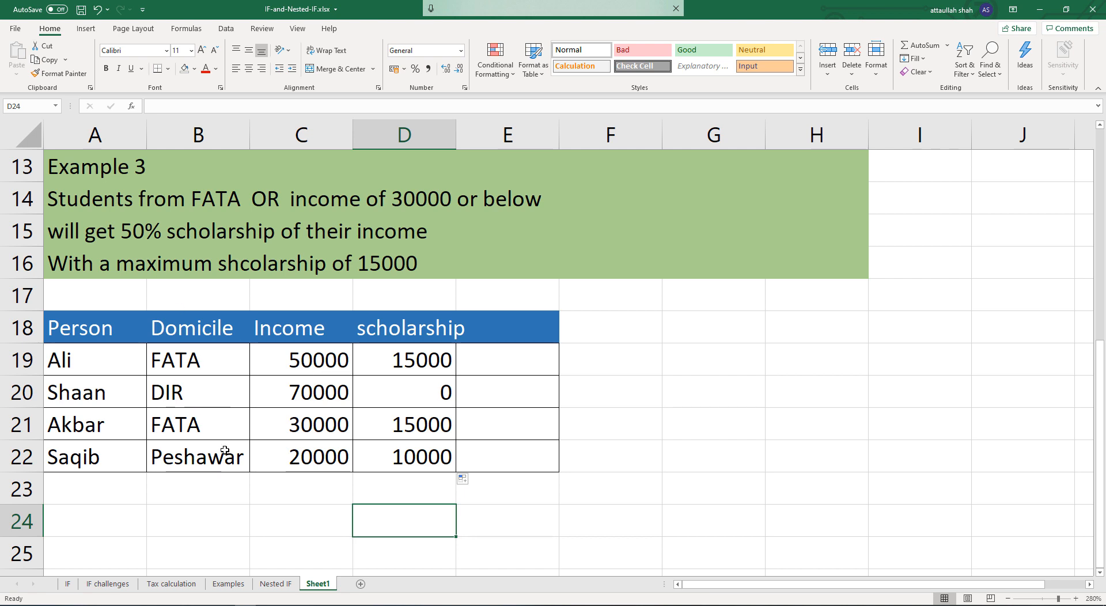
Review the OR test and the MIN(15000,C19*0.5) value in D19's scholarship formula without changing it.
click(135, 499)
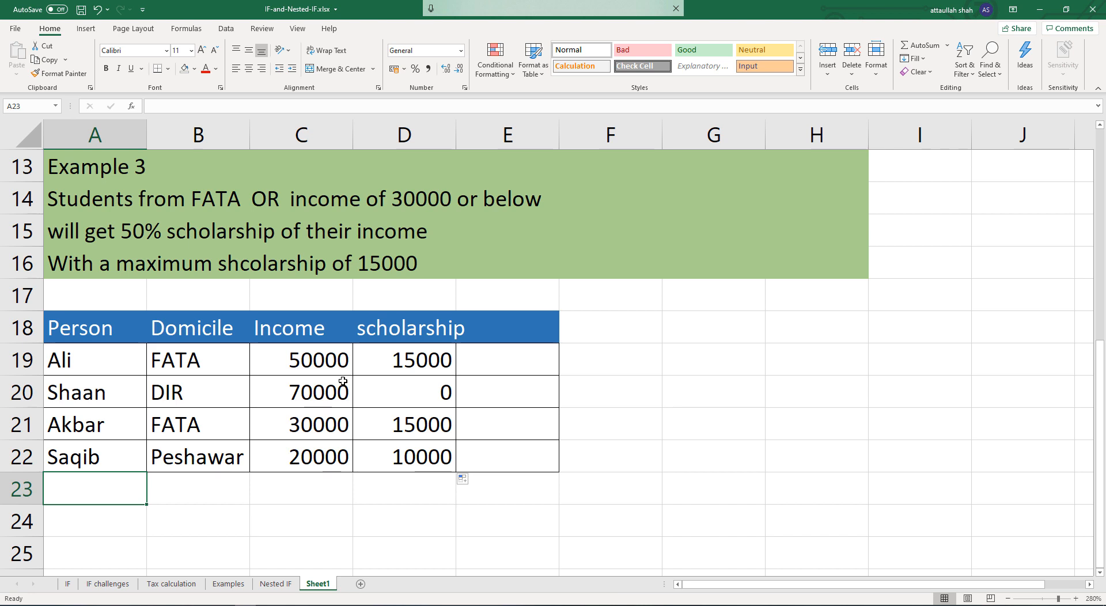
click(411, 357)
double_click(412, 357)
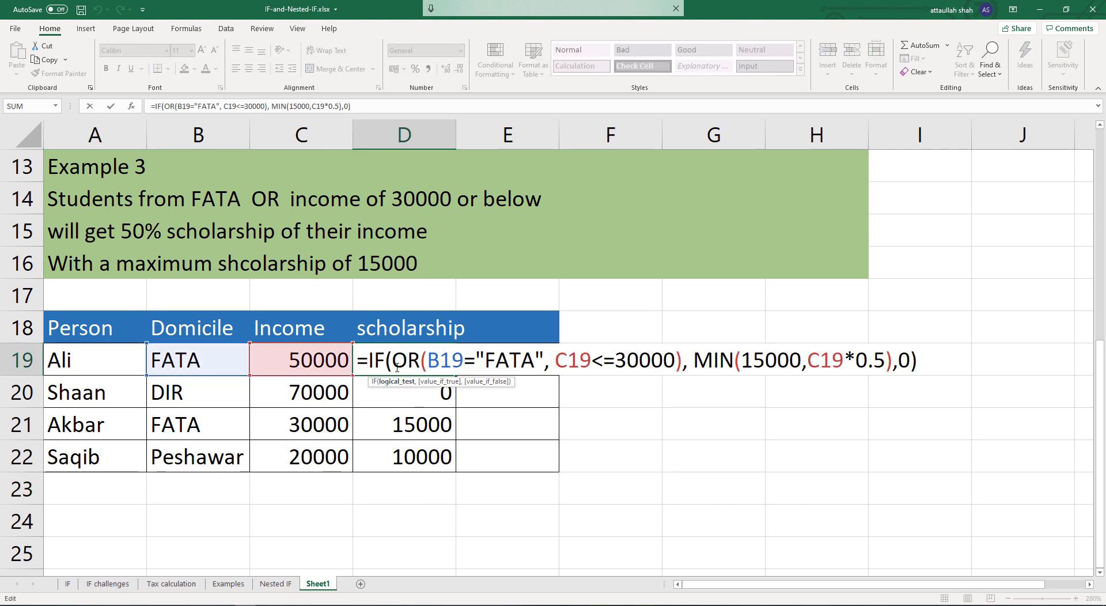
drag(392, 361, 682, 368)
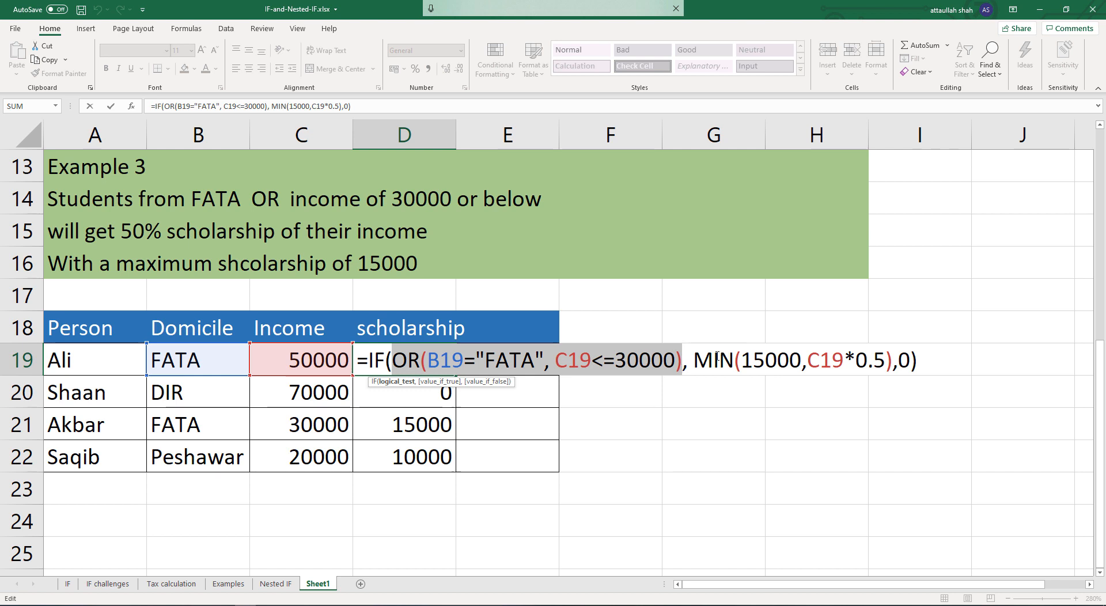
drag(693, 361, 911, 360)
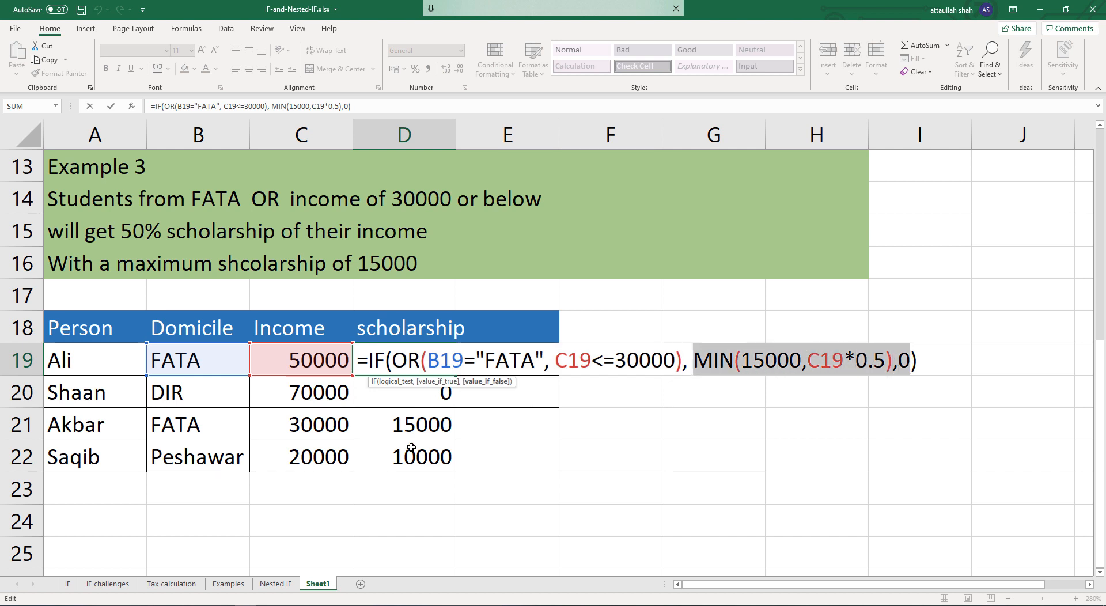
key(Escape)
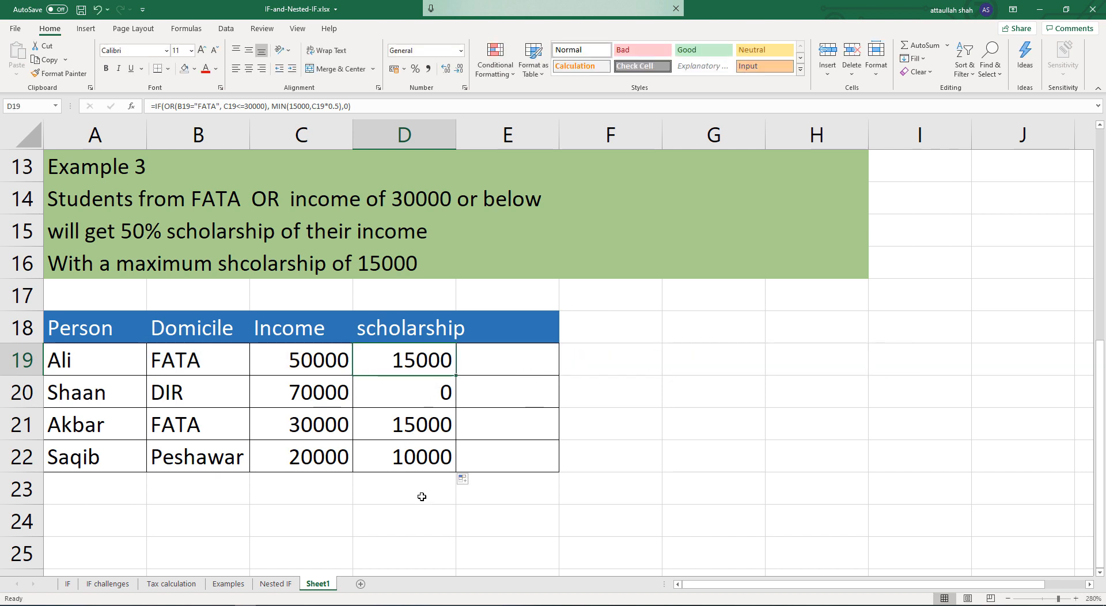
Go to Example 4 on the Nested IF sheet and enlarge the view to 300%.
scroll(313, 429, up, 4)
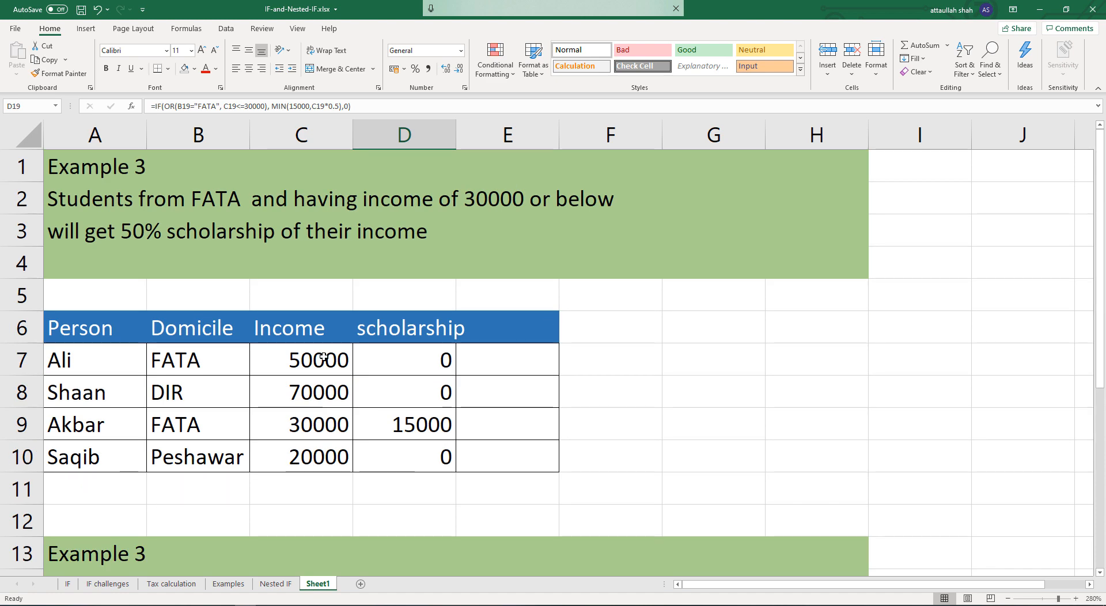
scroll(345, 504, down, 5)
click(275, 583)
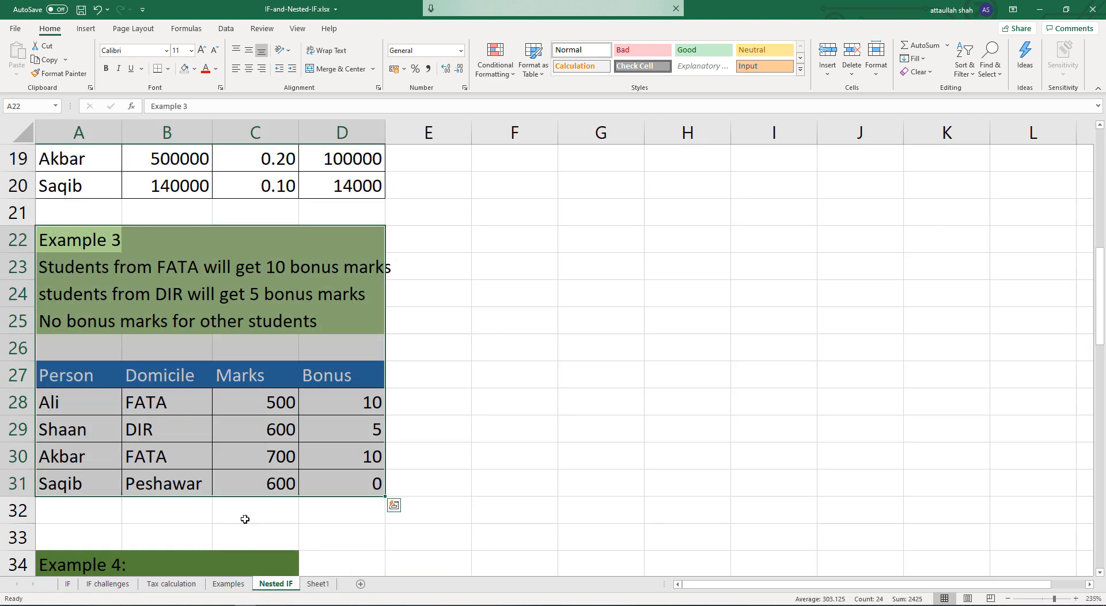
scroll(283, 403, up, 6)
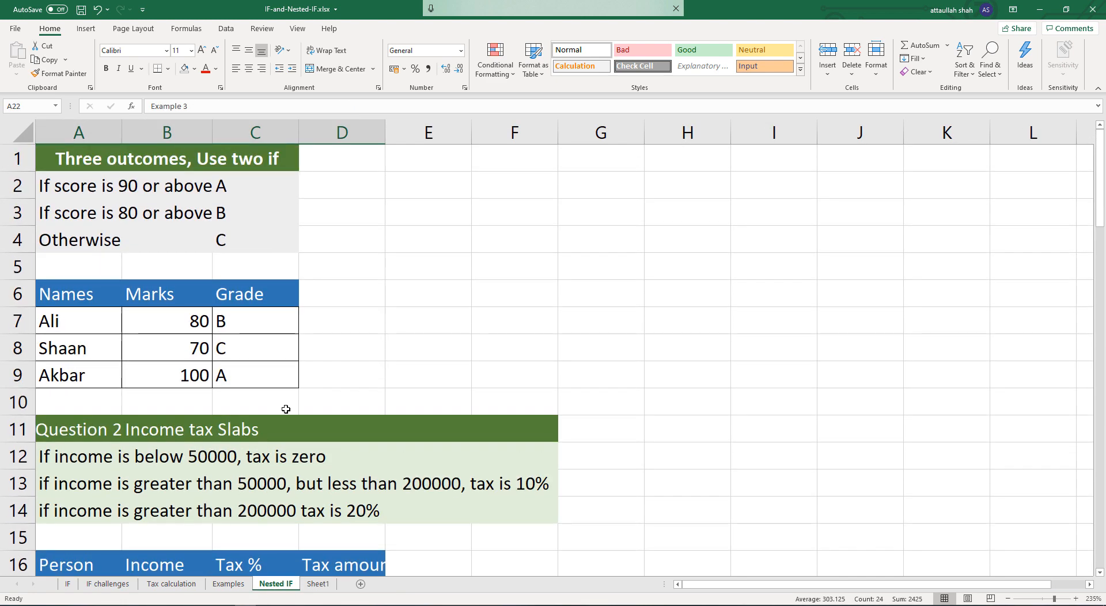
scroll(283, 406, down, 11)
scroll(244, 520, up, 1)
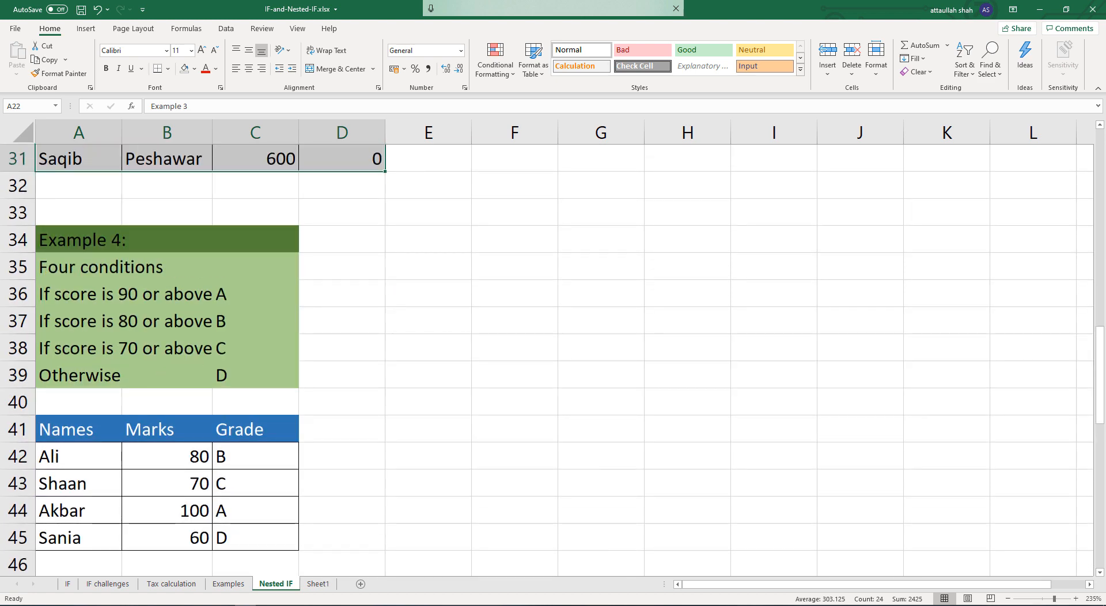
click(1075, 599)
click(1074, 599)
click(1075, 599)
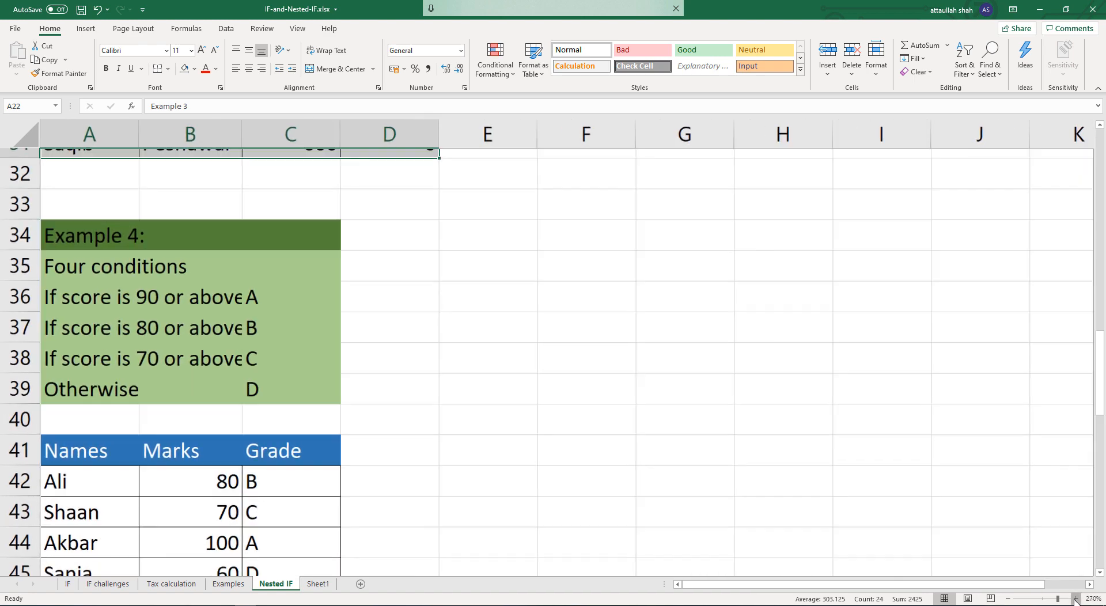
click(1075, 599)
click(1074, 598)
click(1075, 599)
click(1074, 599)
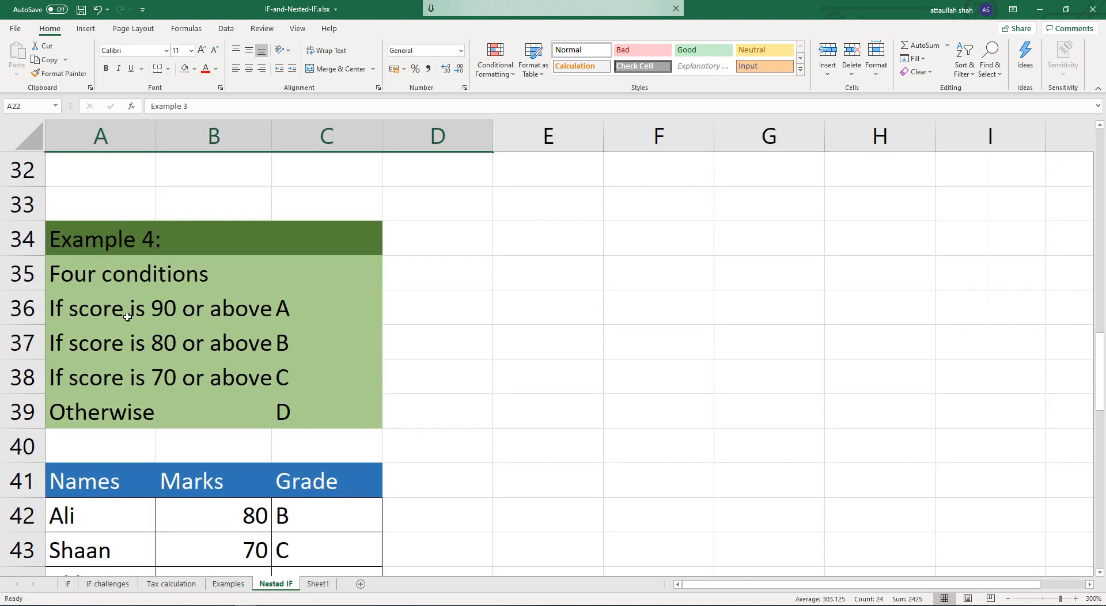
Examine Example 4's four grade conditions and their grades in A36:C39.
click(285, 317)
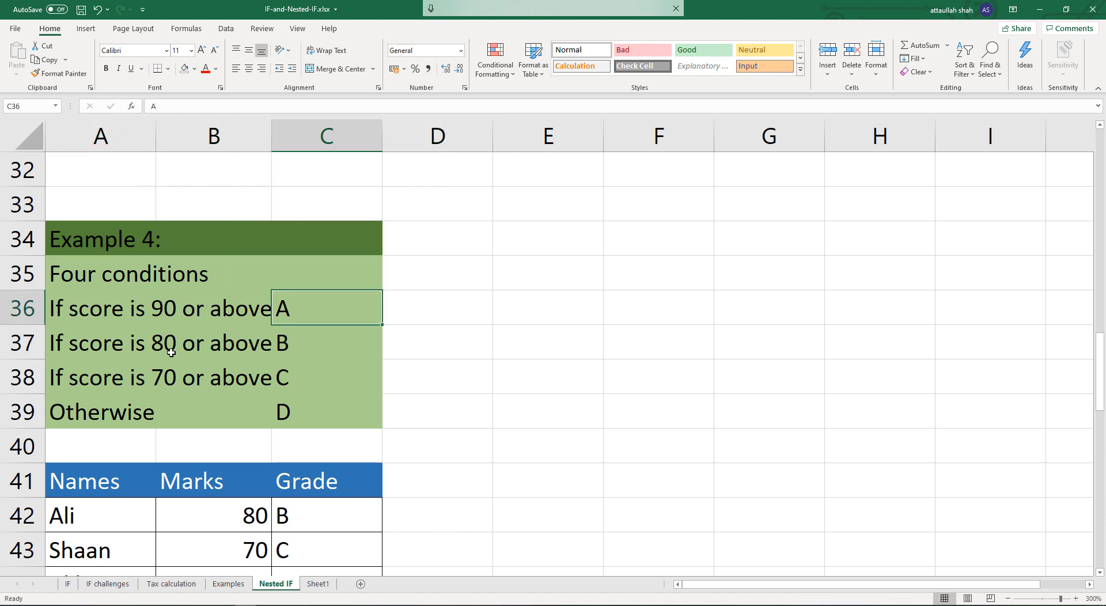
click(282, 345)
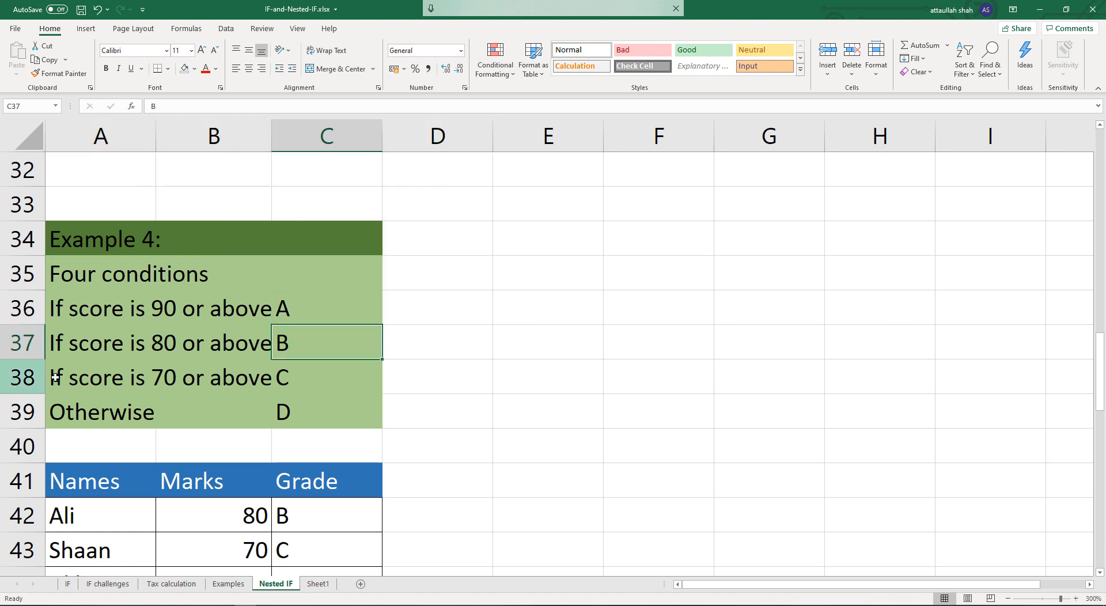
click(281, 382)
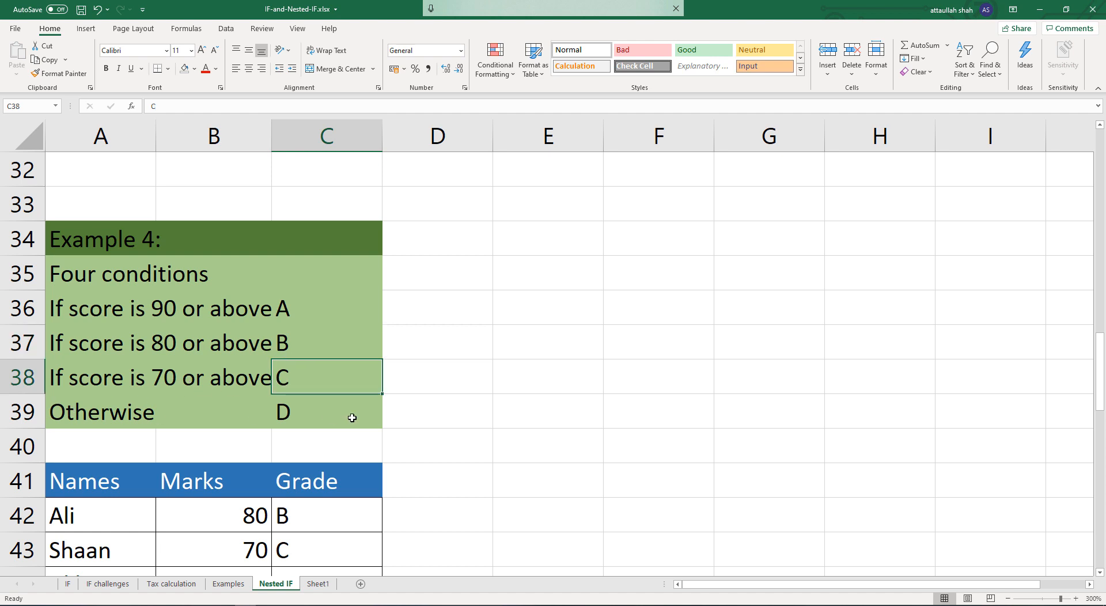
click(292, 417)
drag(60, 311, 341, 421)
Add the note "3 ifs" in cell D37 beside the grade conditions.
click(463, 344)
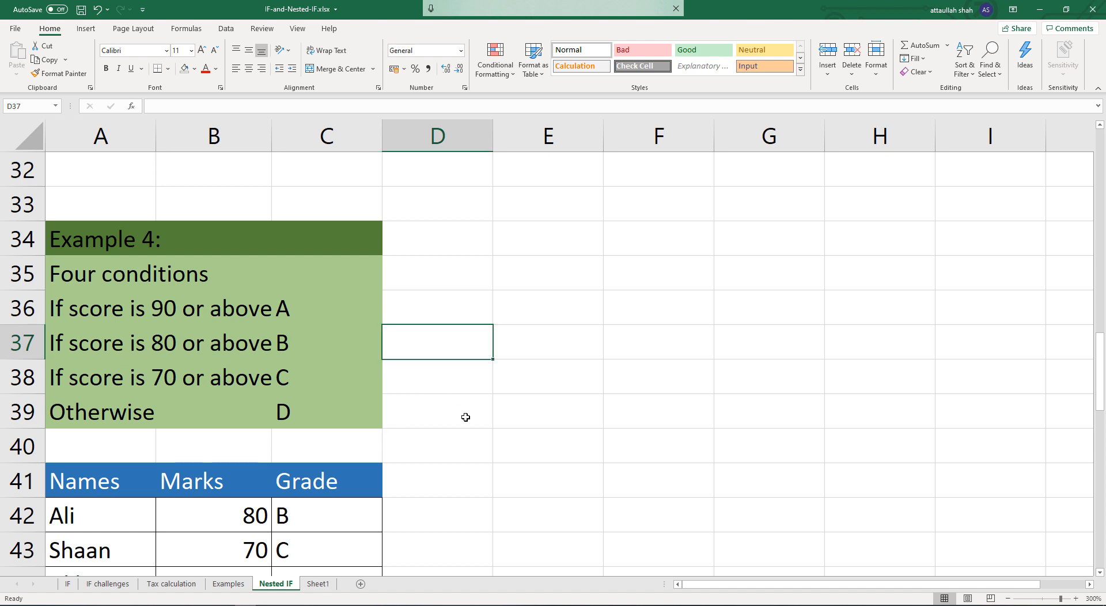
text(3 )
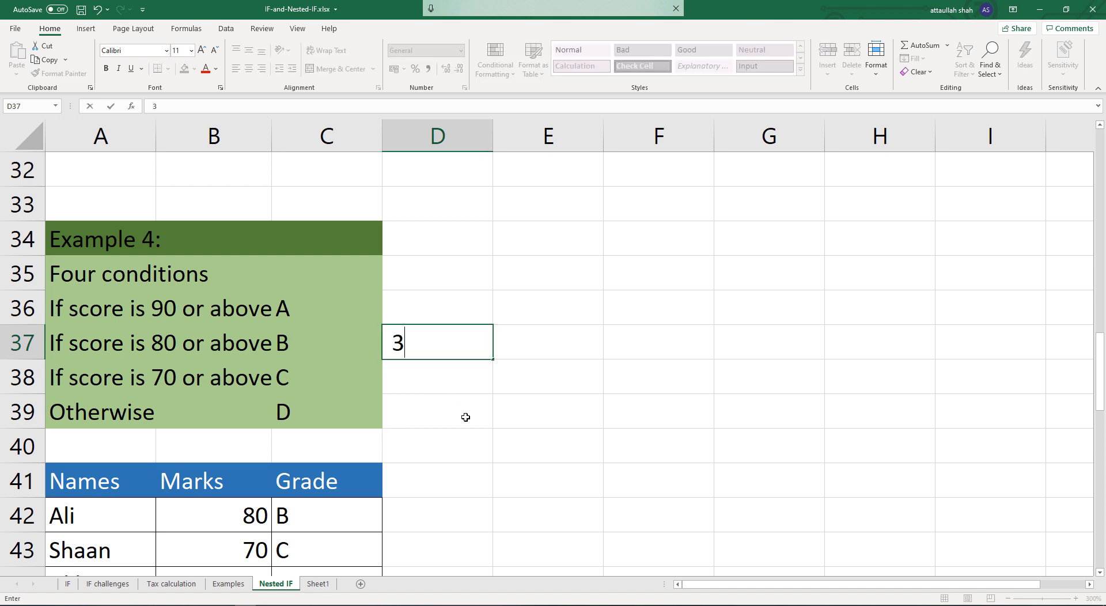
text(ifs)
key(Return)
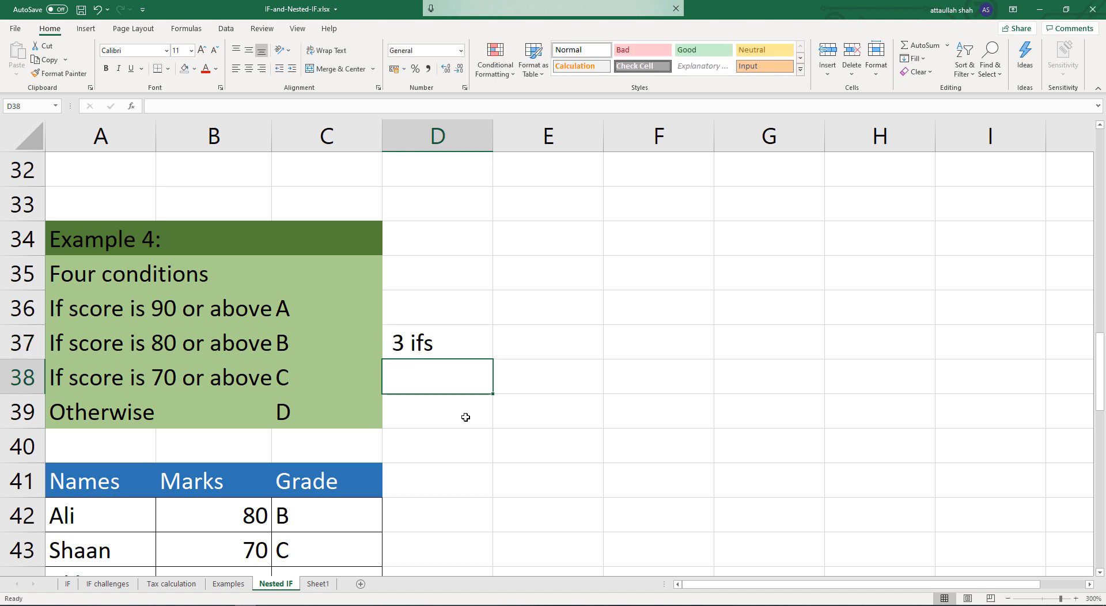
Clear the existing grades from C42:C45 in Example 4's table.
scroll(499, 423, down, 1)
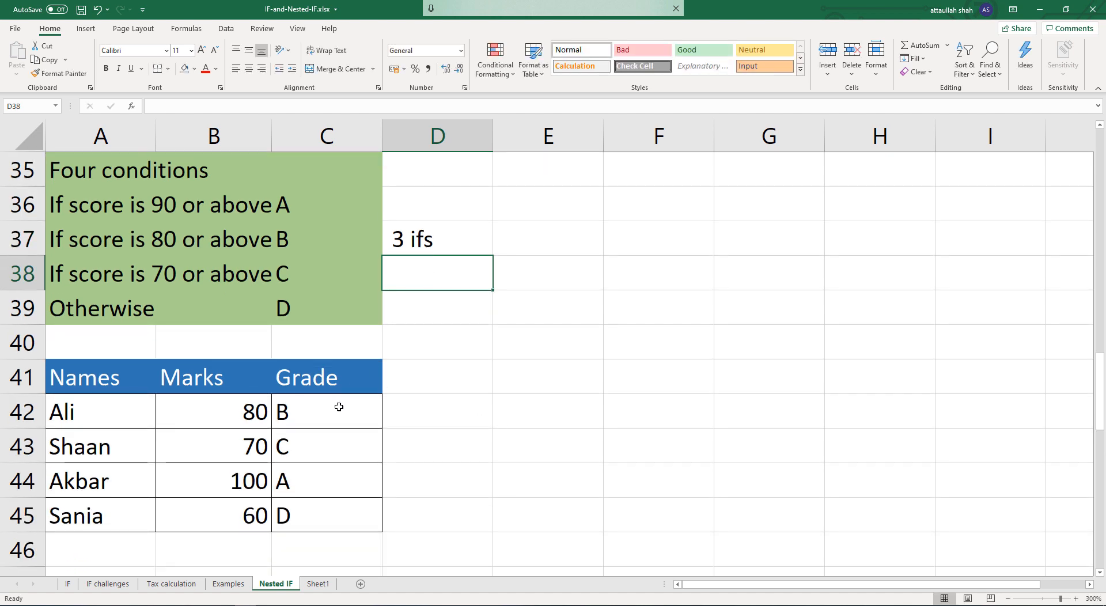
drag(341, 408, 333, 507)
key(Delete)
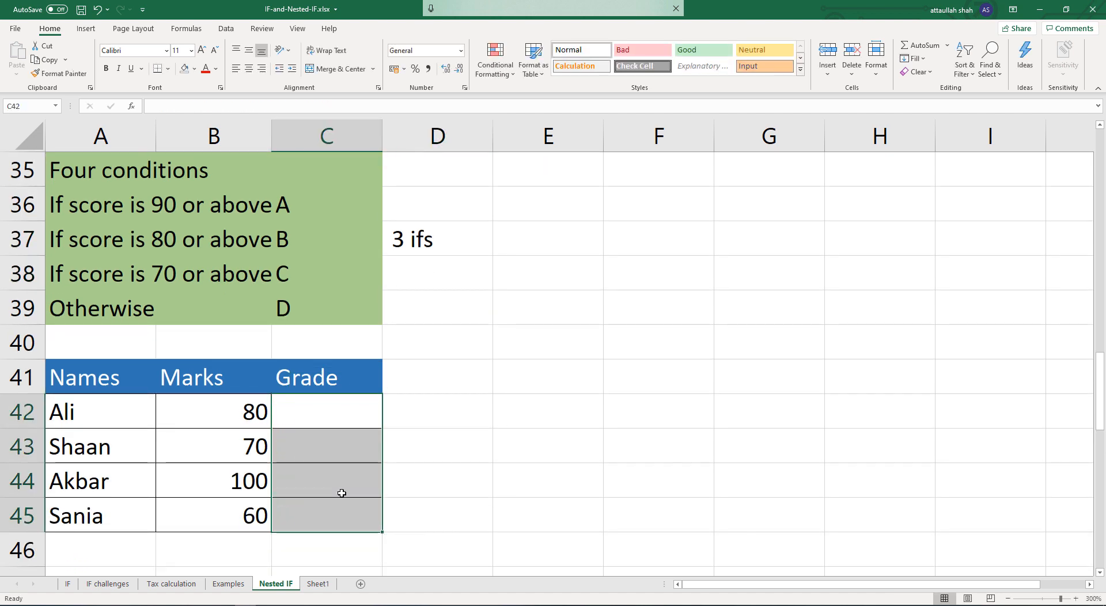
Begin the grade formula in C42 with an IF that tests B42>=90 and returns "A".
click(328, 414)
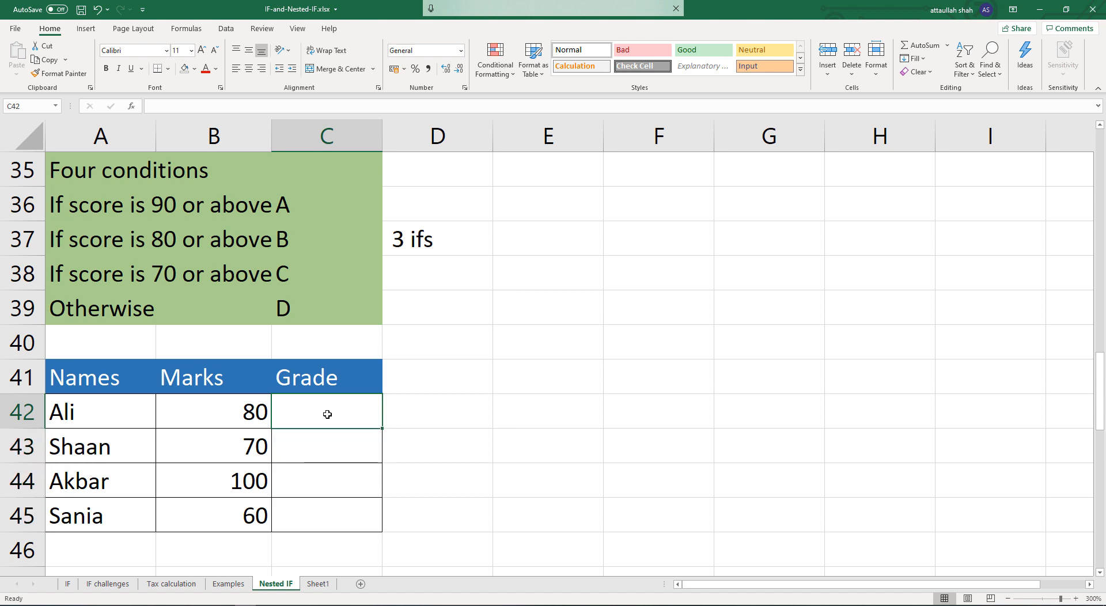
text(=)
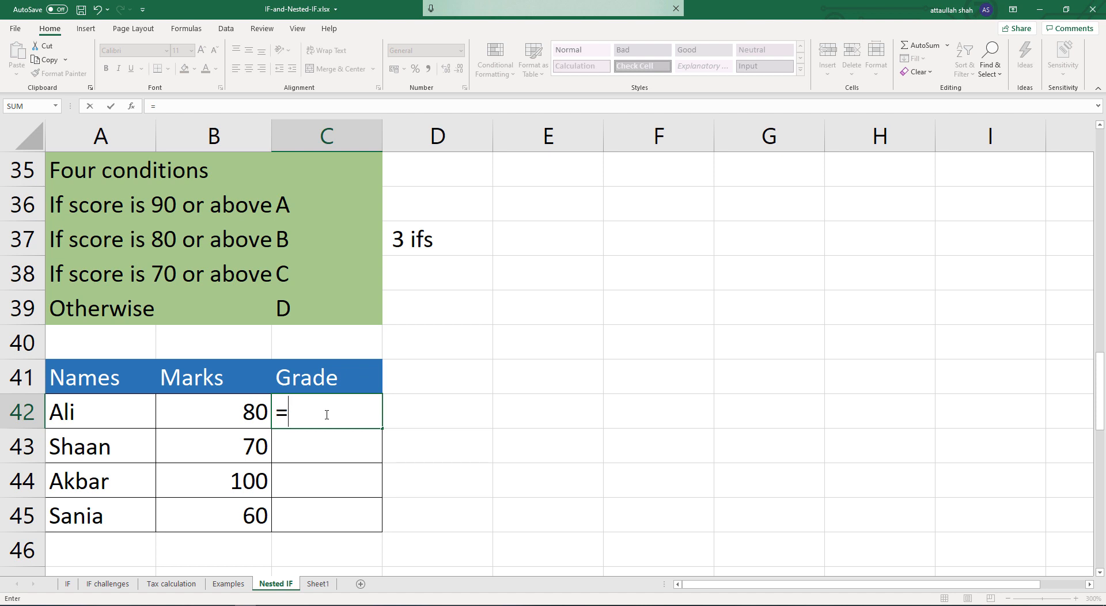
text(If)
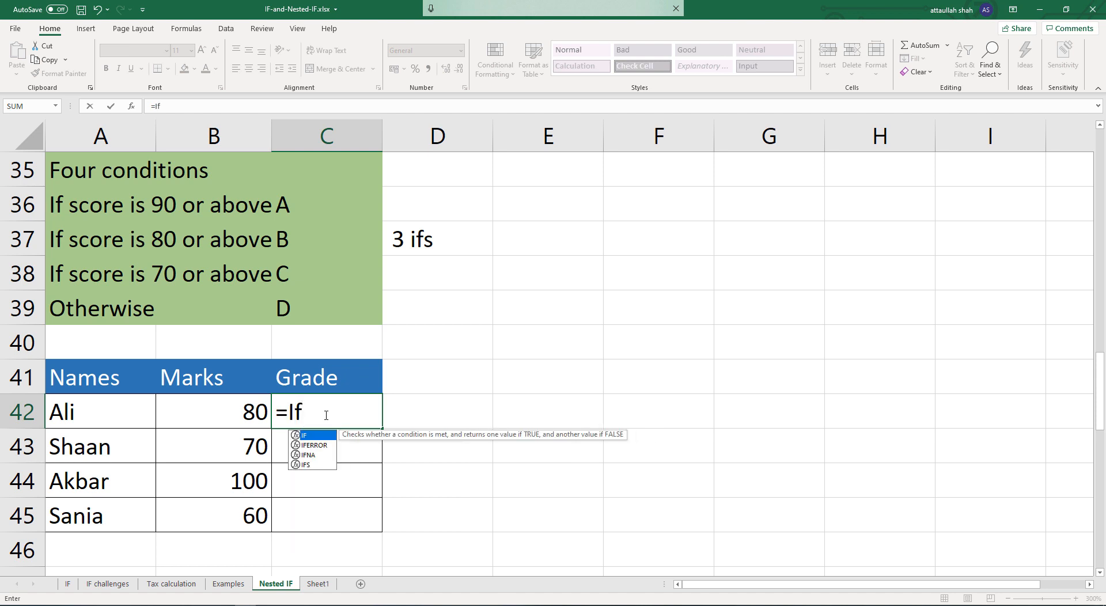
text(()
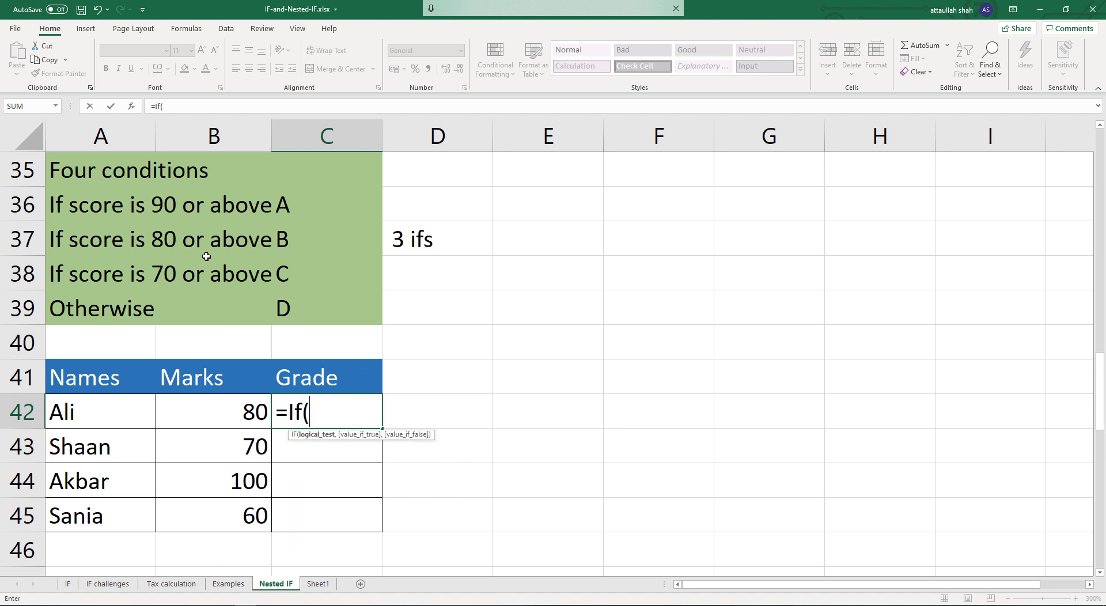
click(206, 418)
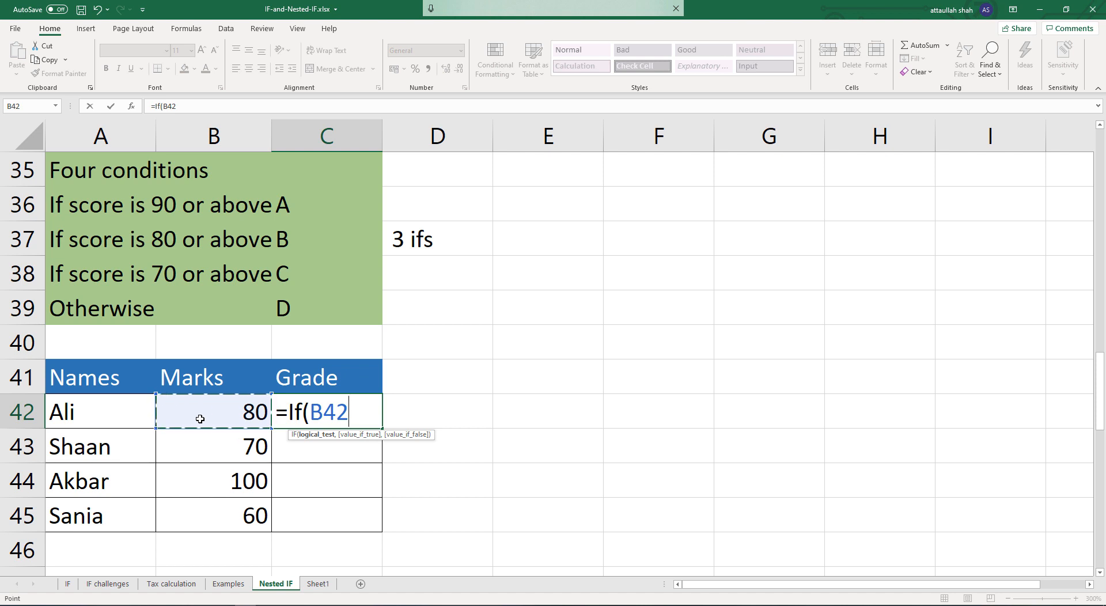
text(>=90)
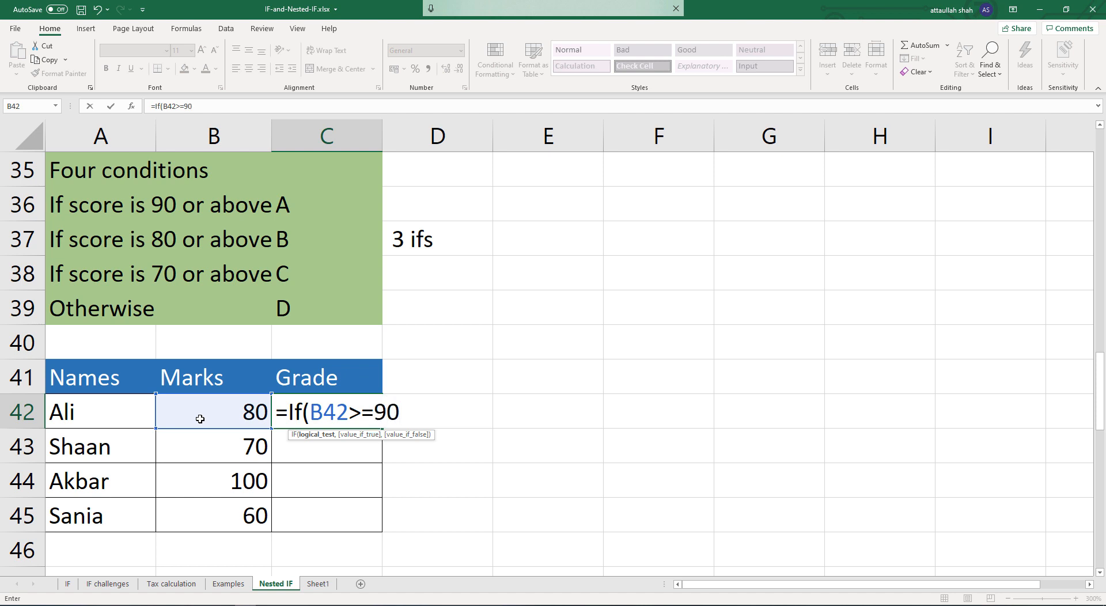
text(, "A)
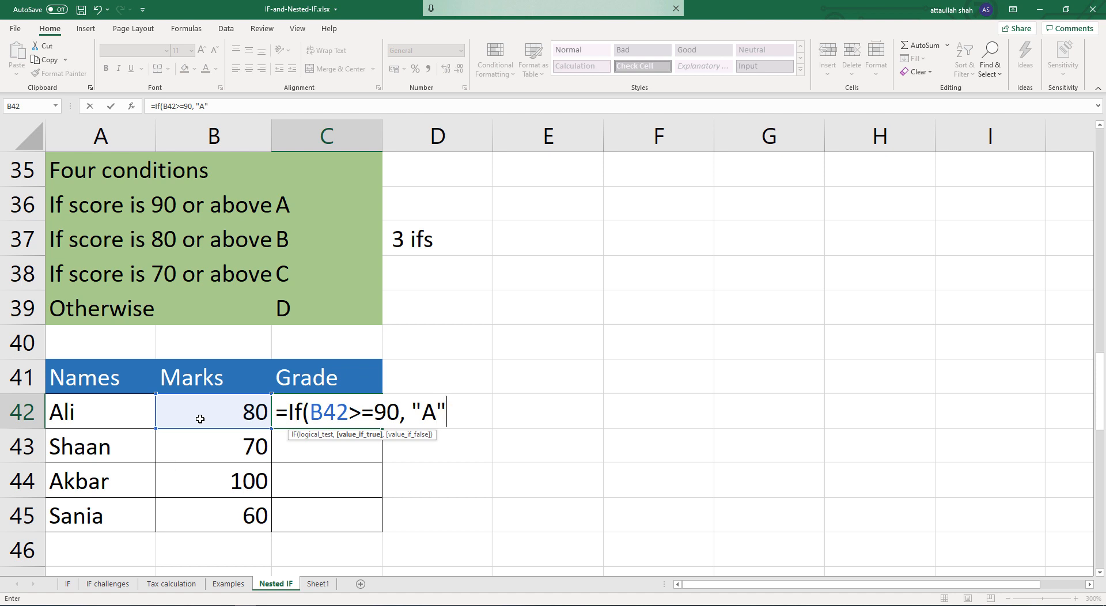
Nest a second IF in C42's formula as the false value, testing B42>=80 and returning "B".
text(", if()
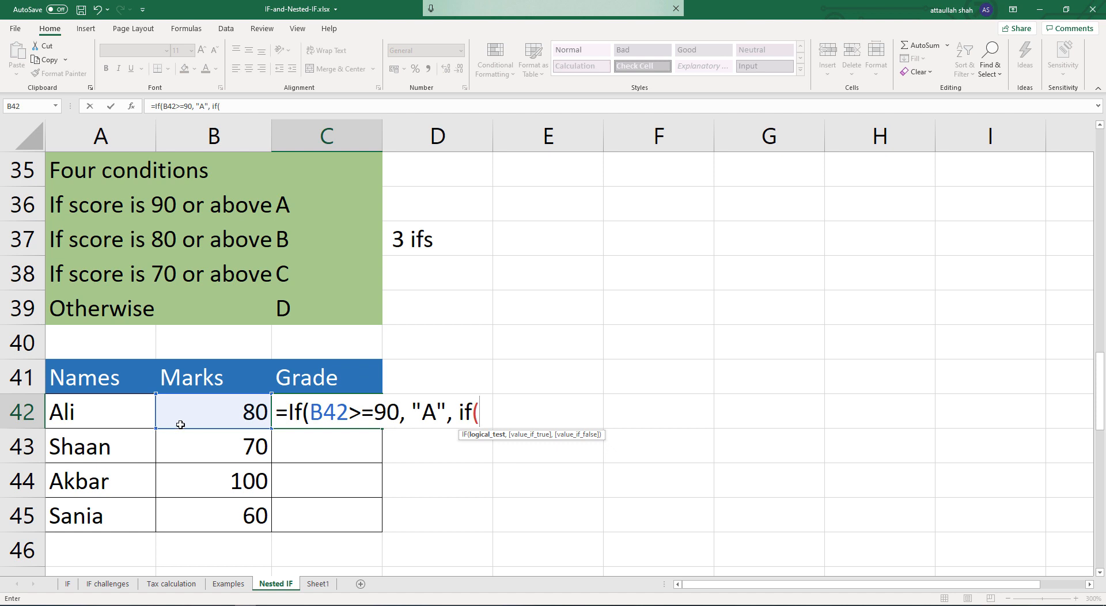
click(191, 415)
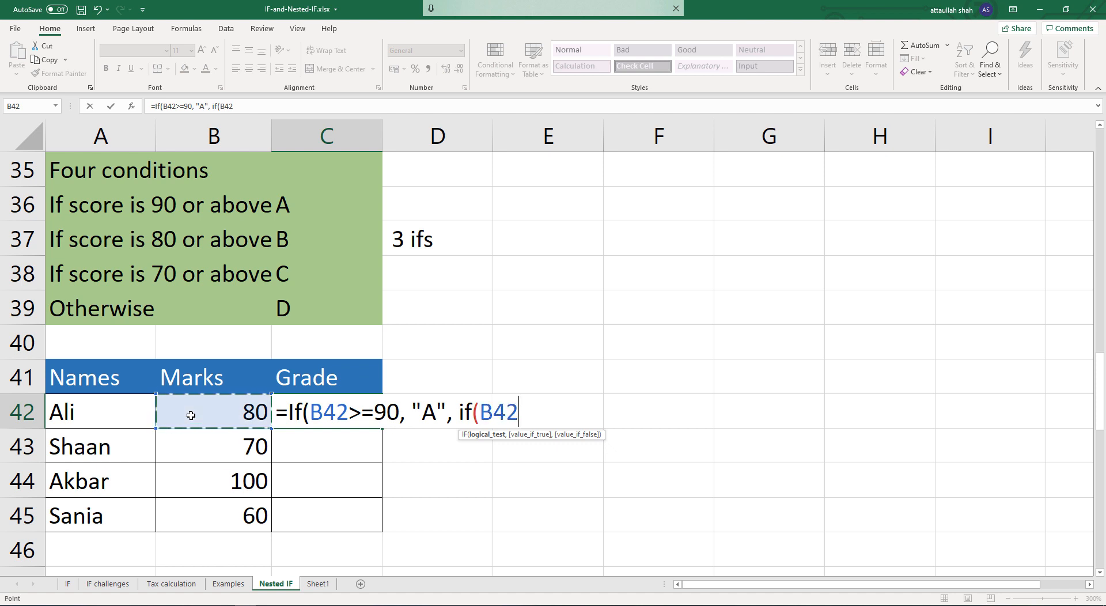
text(>=80)
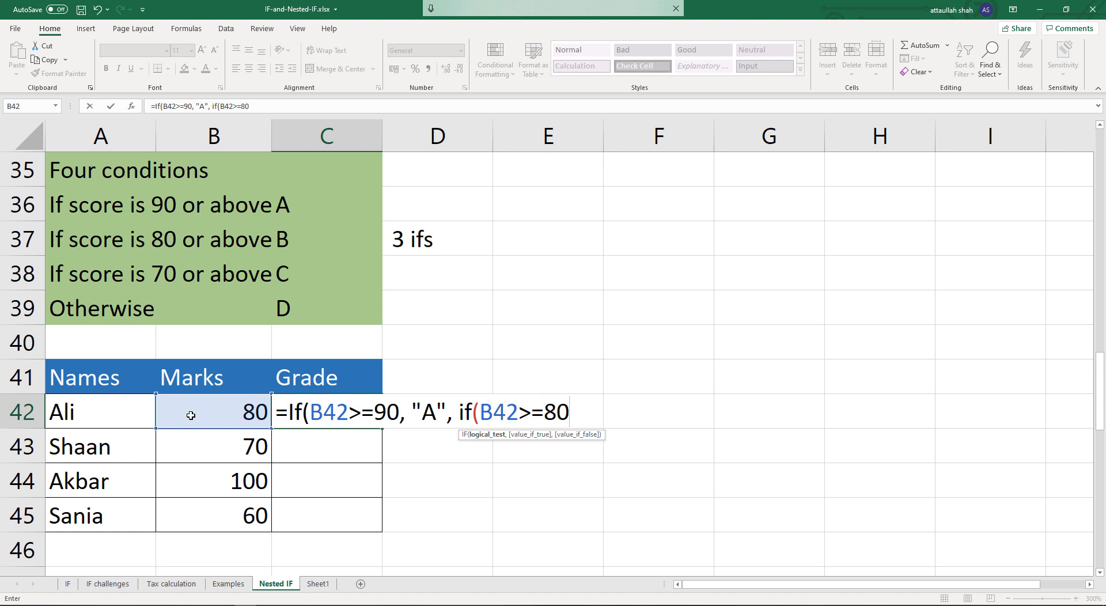
text(, ")
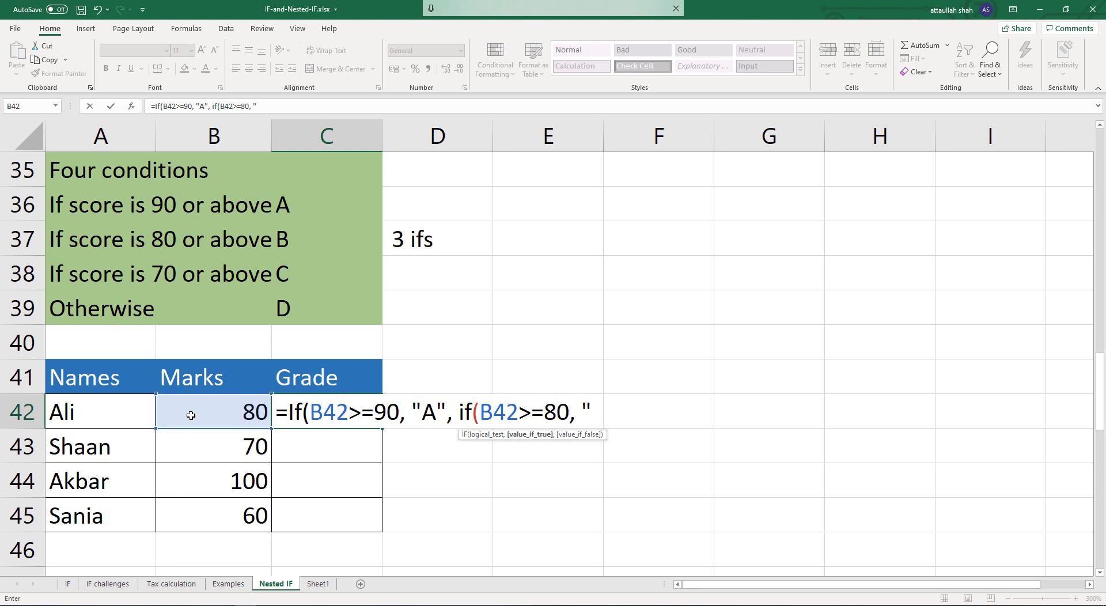
text(B")
Insert spaces around both >= operators in C42's formula and return to the end of the formula.
click(522, 414)
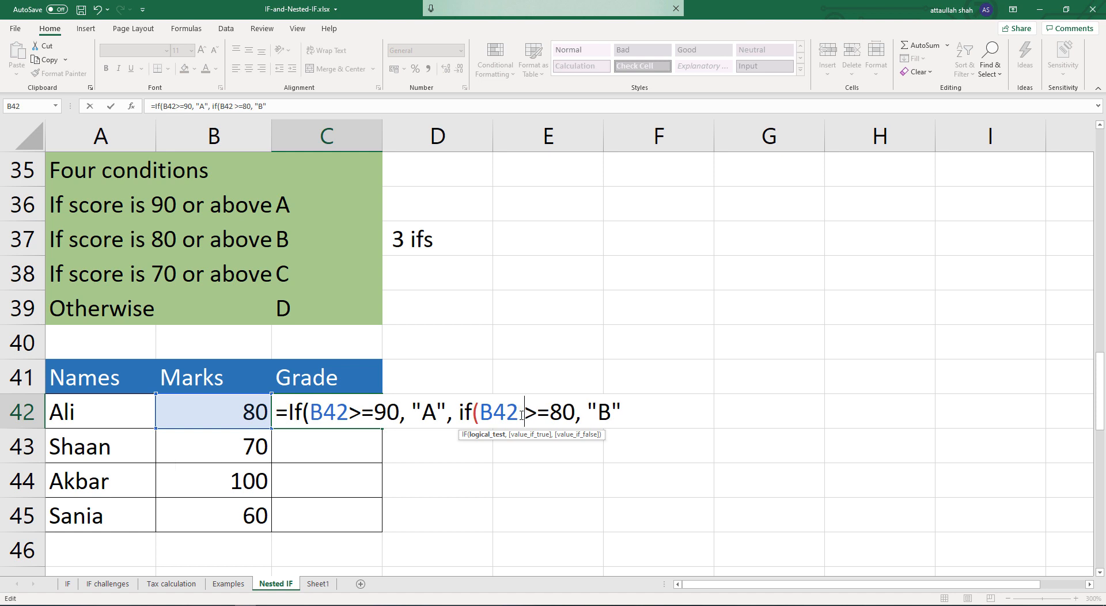
key(Right)
key(Right)
key(Right)
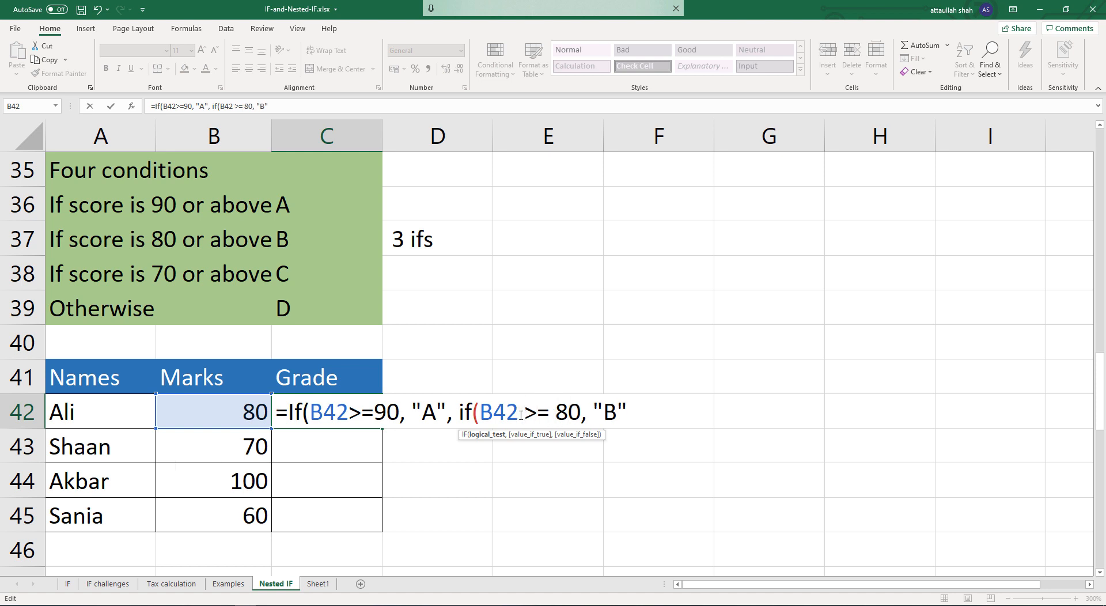
click(349, 413)
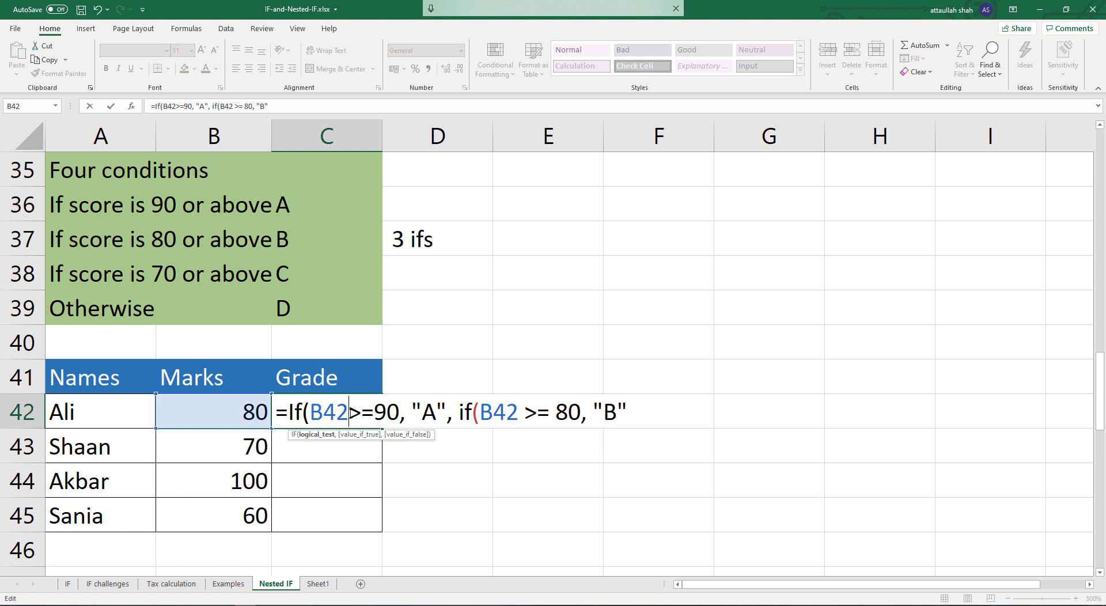
key(Right)
key(Right)
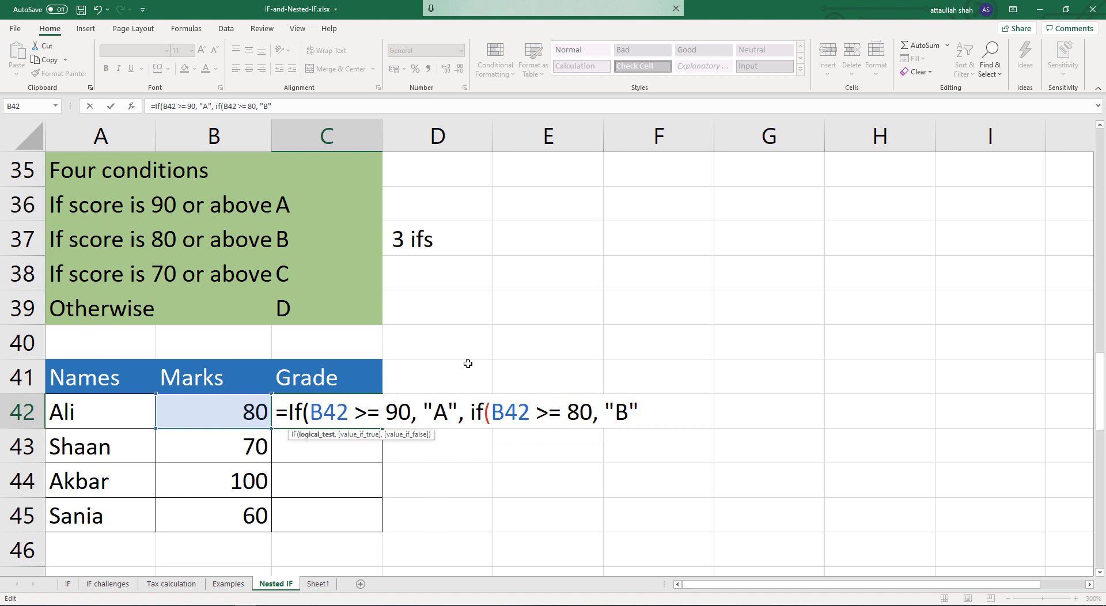
click(648, 411)
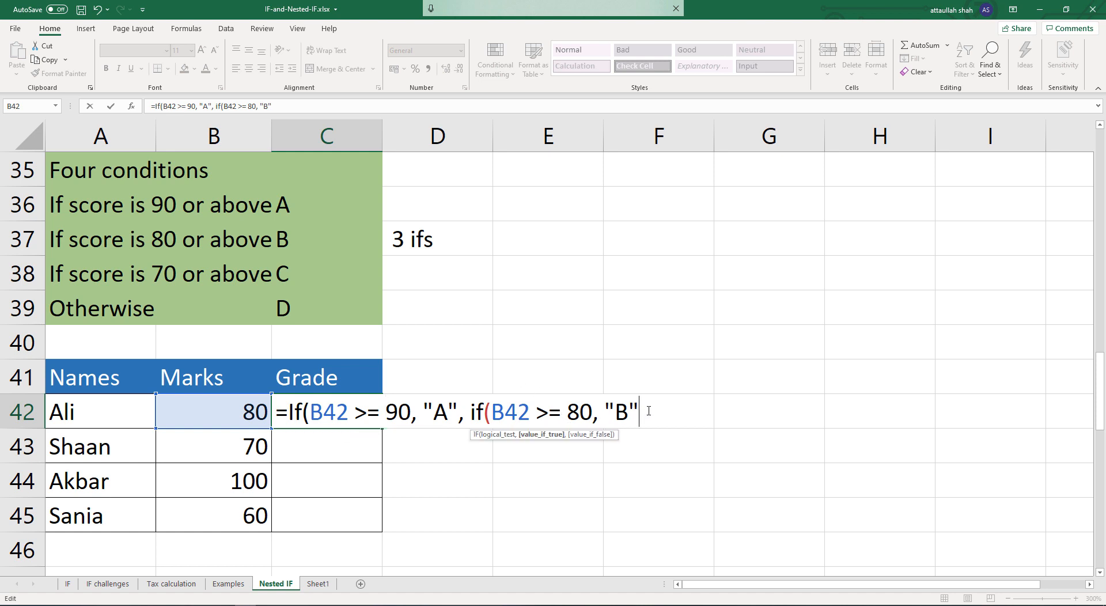
Nest a third IF in C42's formula as the false value, testing B42>=70 and returning "C".
text(, )
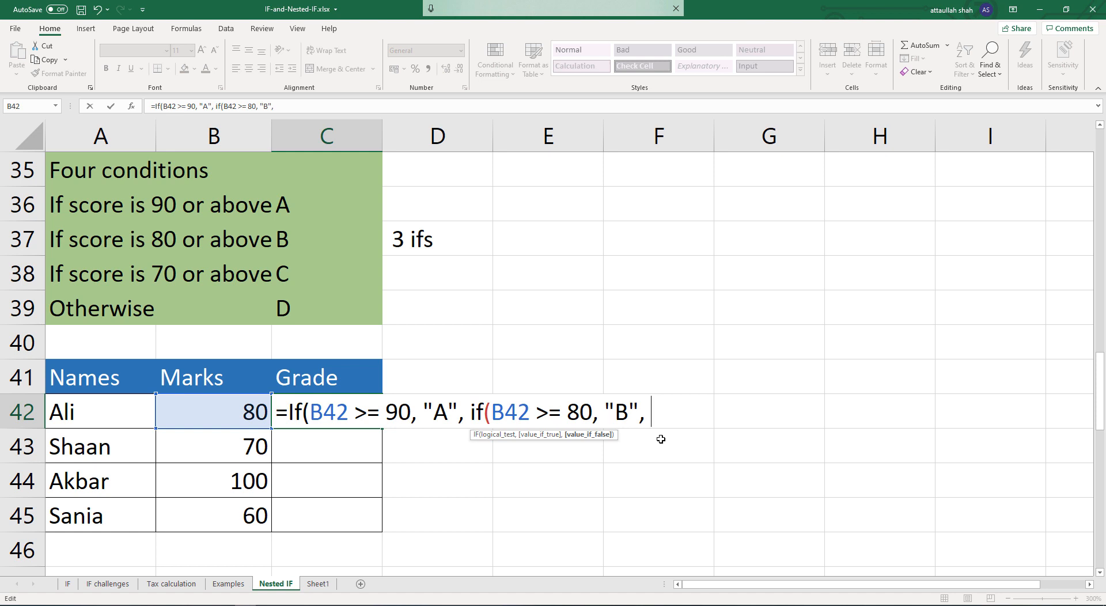
text(if)
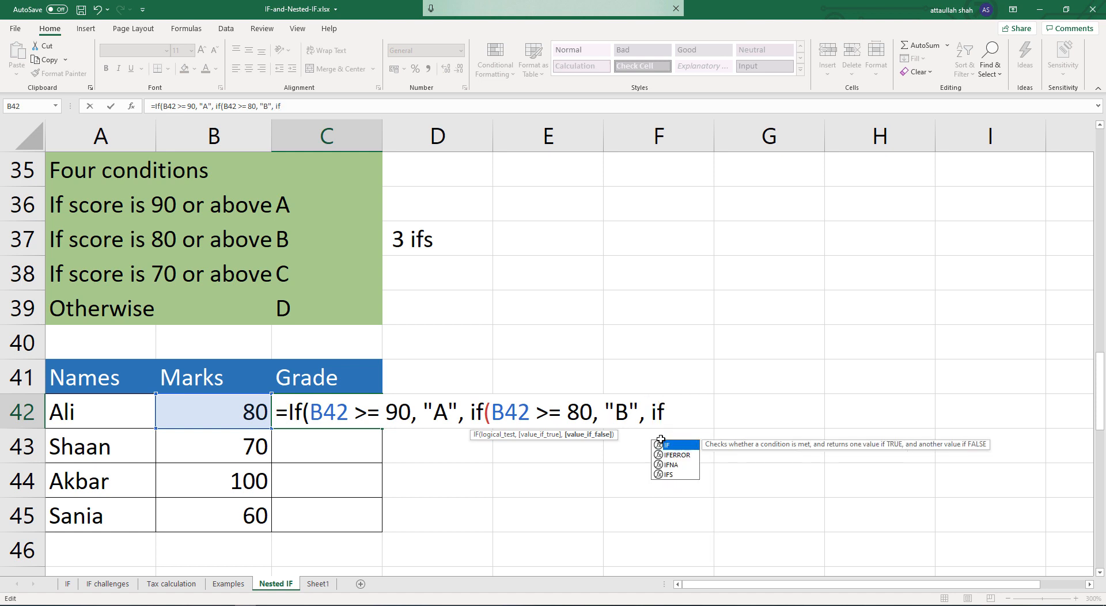
text(()
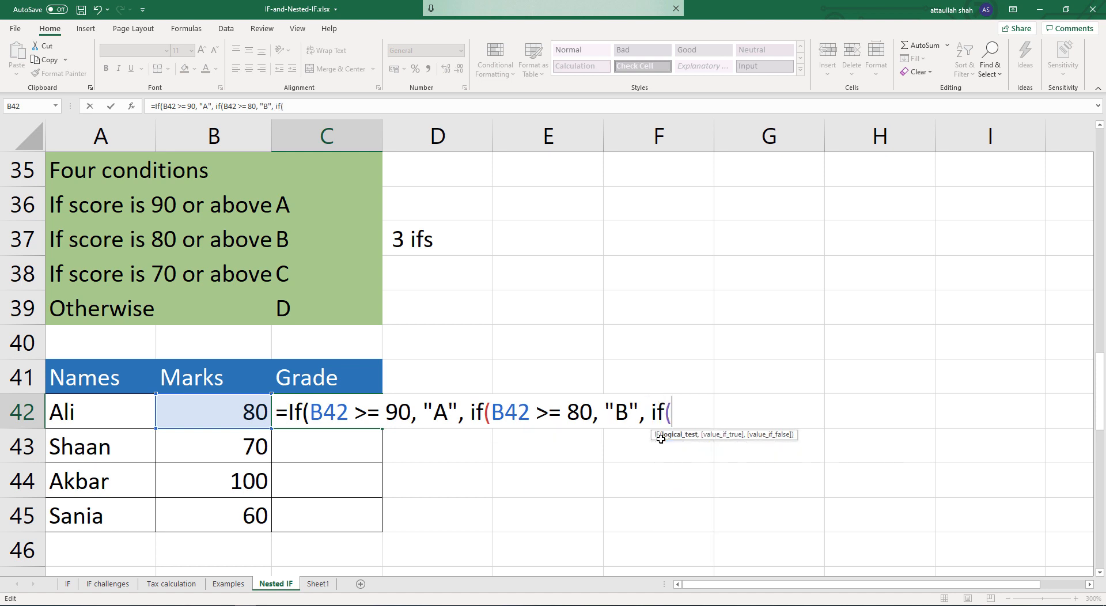
click(231, 411)
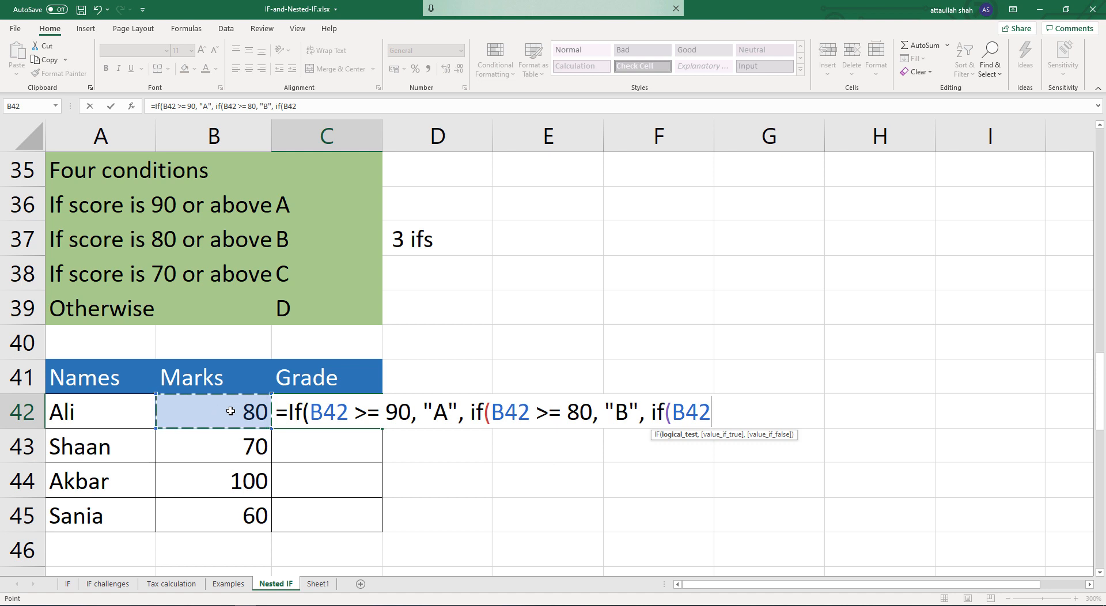
text(>=70)
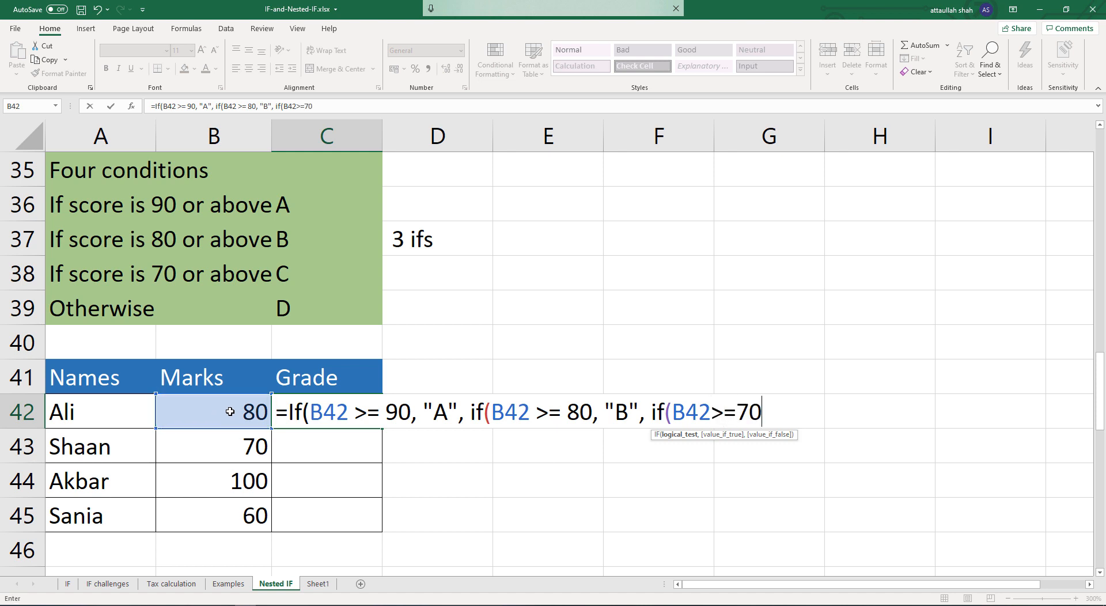
text(,)
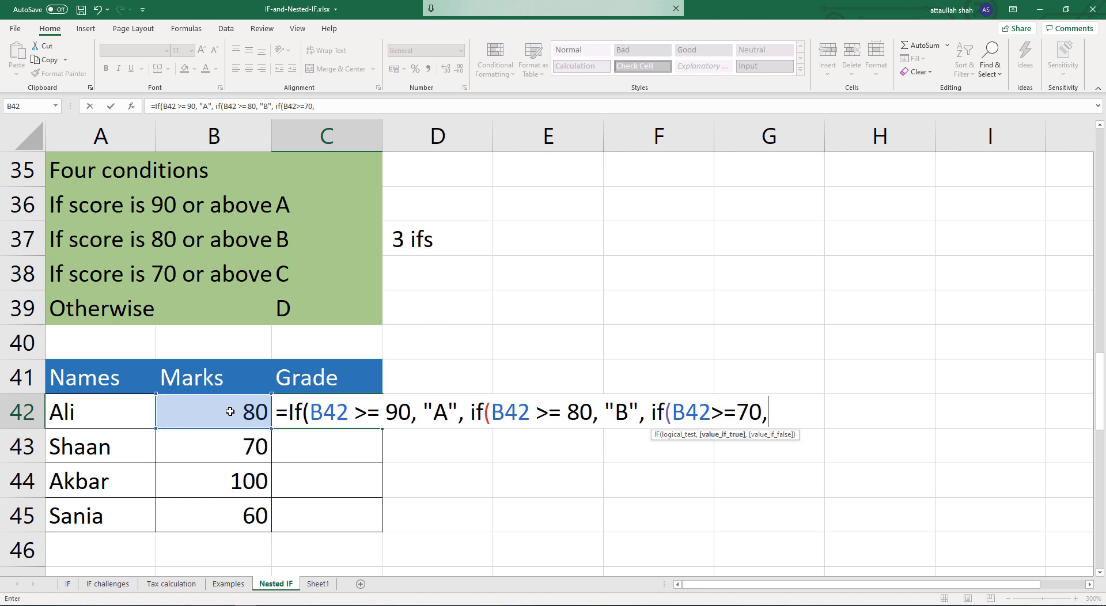
text( "C", ")
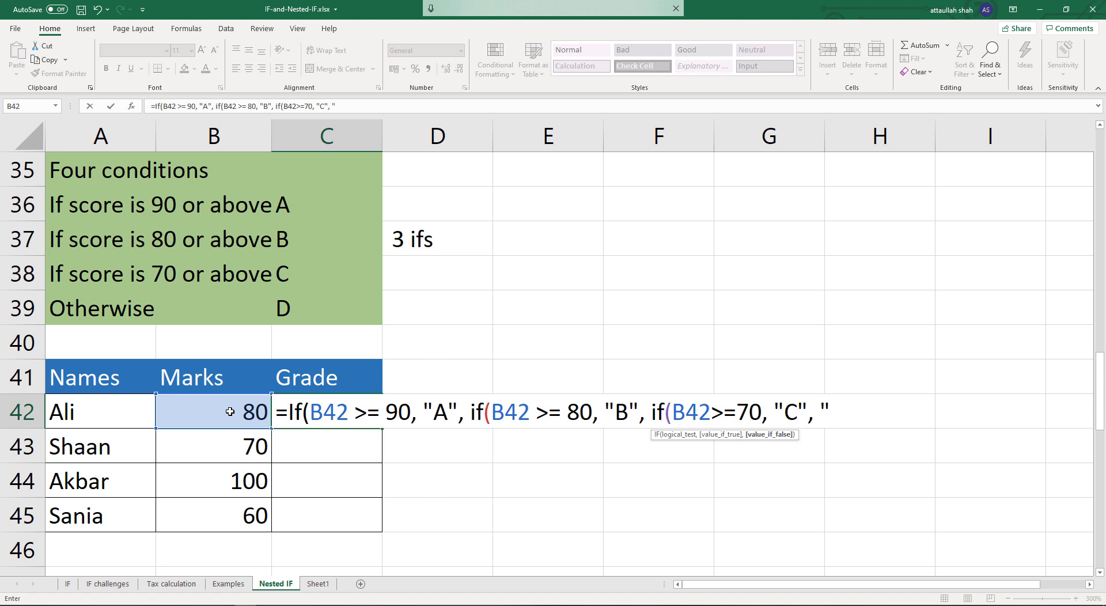
Finish C42's formula with "D" as the last false value, close all three IFs and enter it.
text(D")
text())))
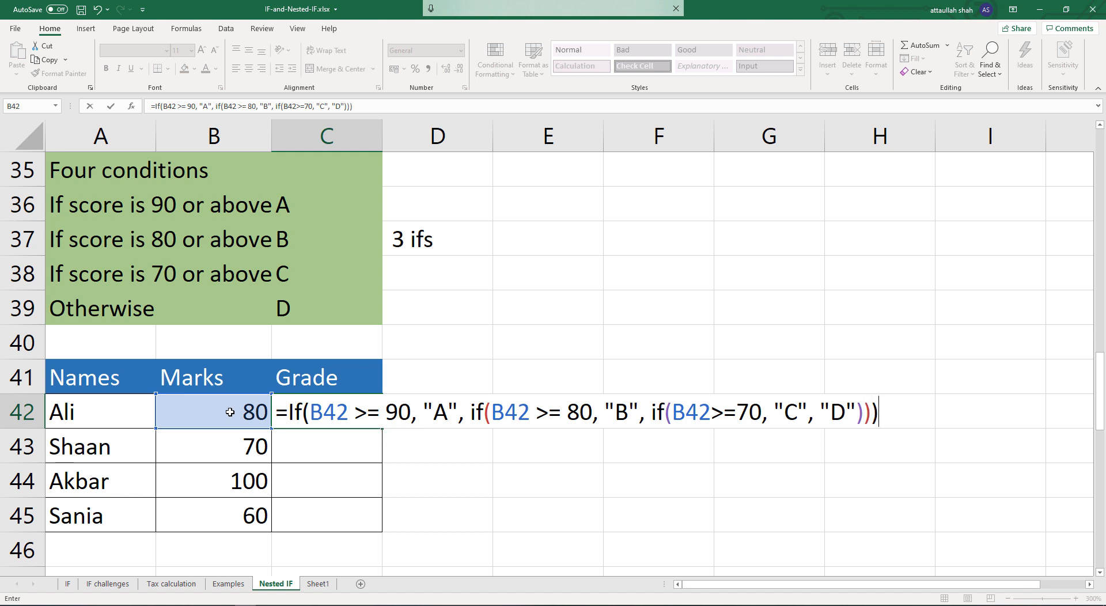
key(Return)
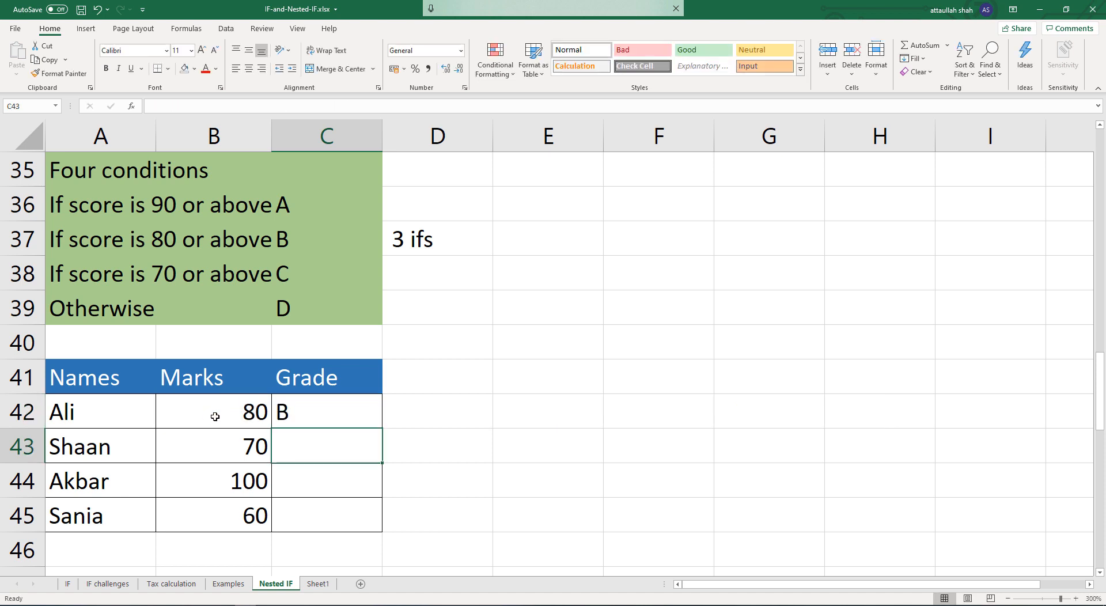
Fill the grade formula from C42 down through C45.
click(215, 416)
click(297, 420)
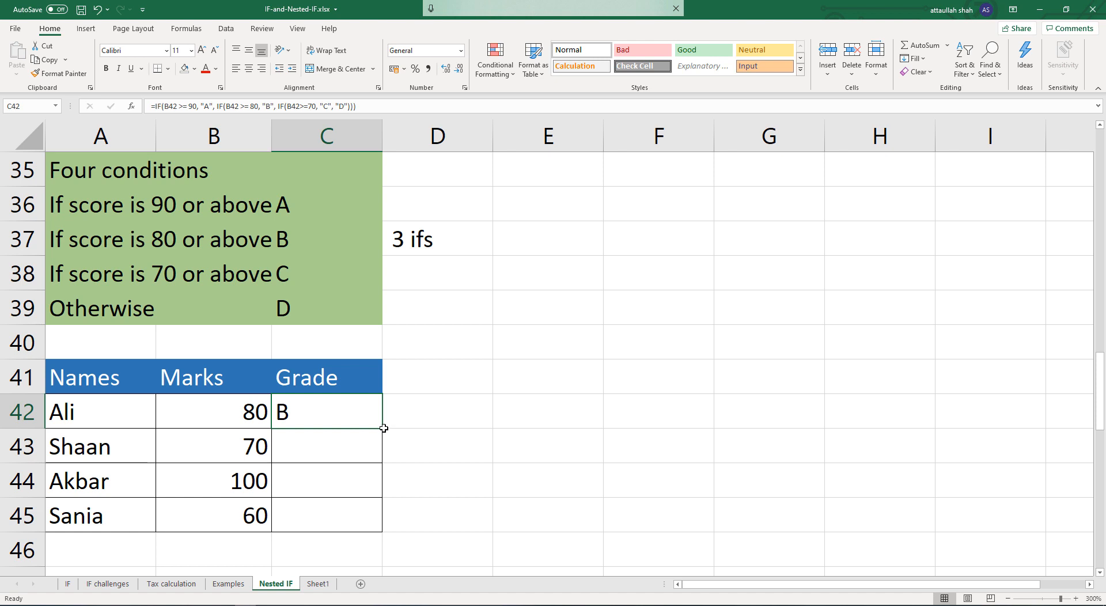
drag(382, 428, 380, 529)
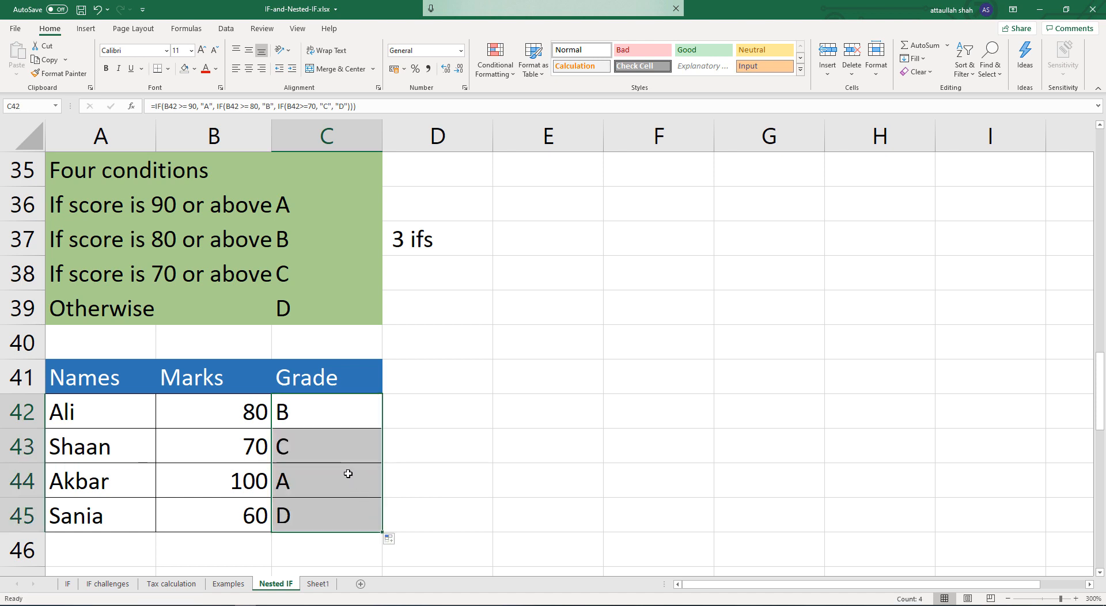
Check the grades in C43:C45 against their marks and review the nested IF formula in C42 without changing it.
click(299, 449)
click(293, 487)
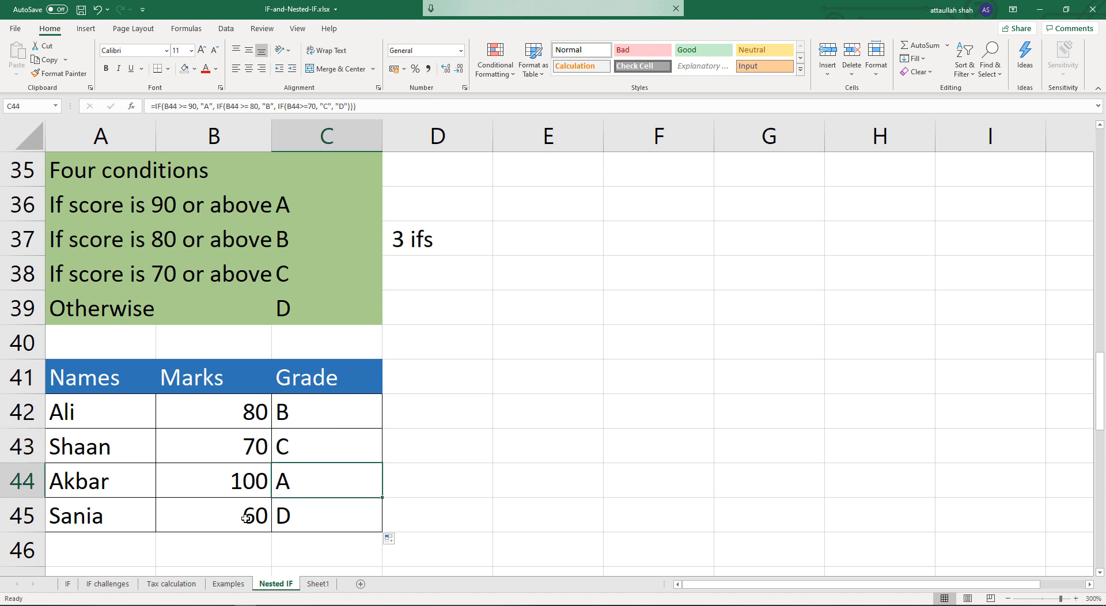
click(240, 518)
click(295, 514)
click(511, 468)
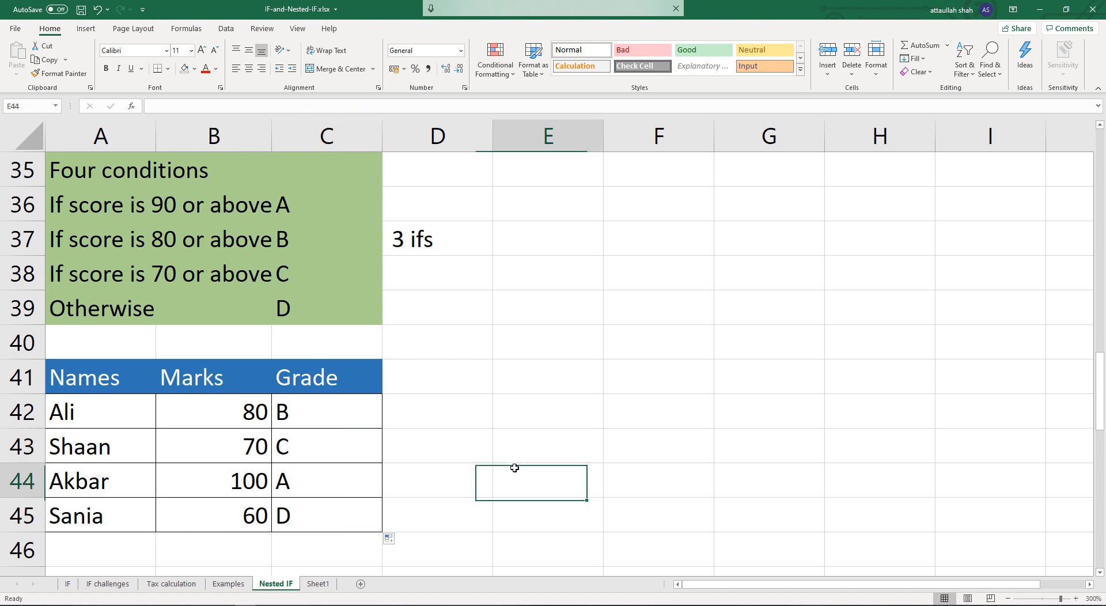
double_click(327, 413)
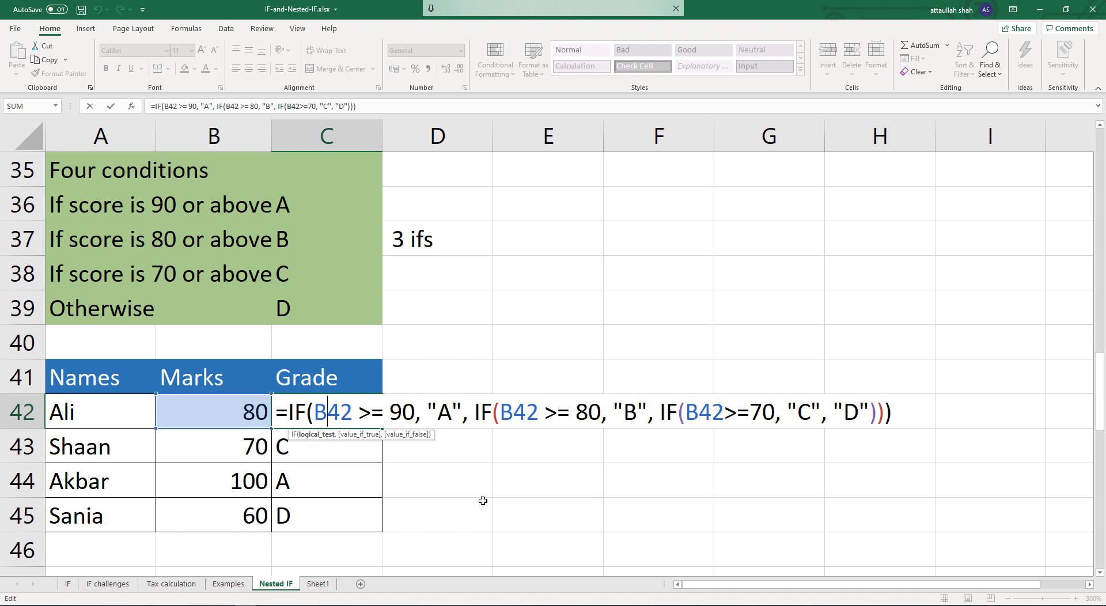
key(Return)
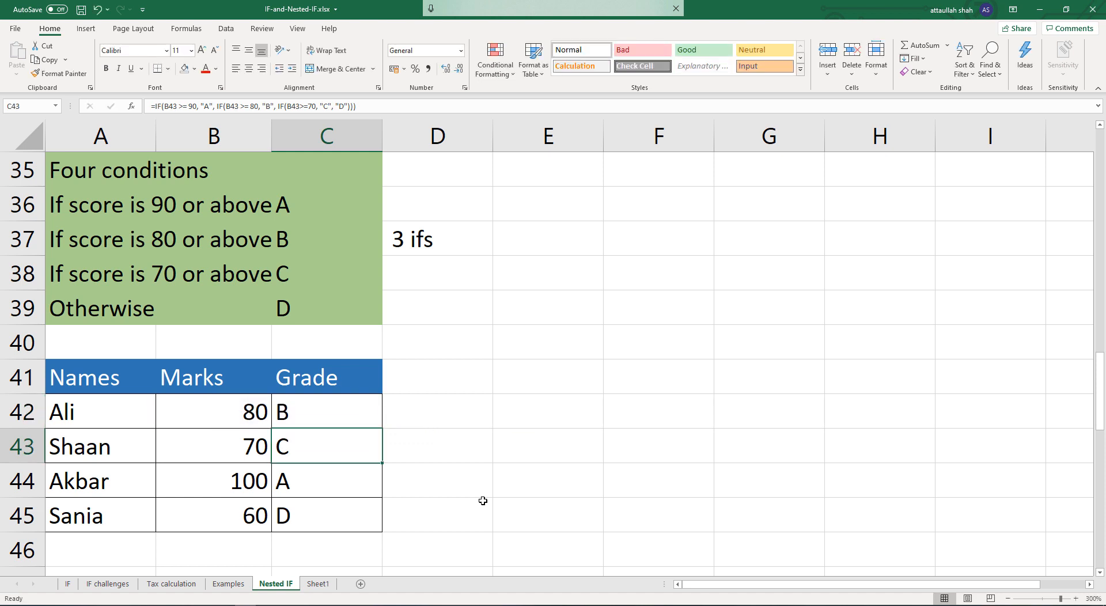